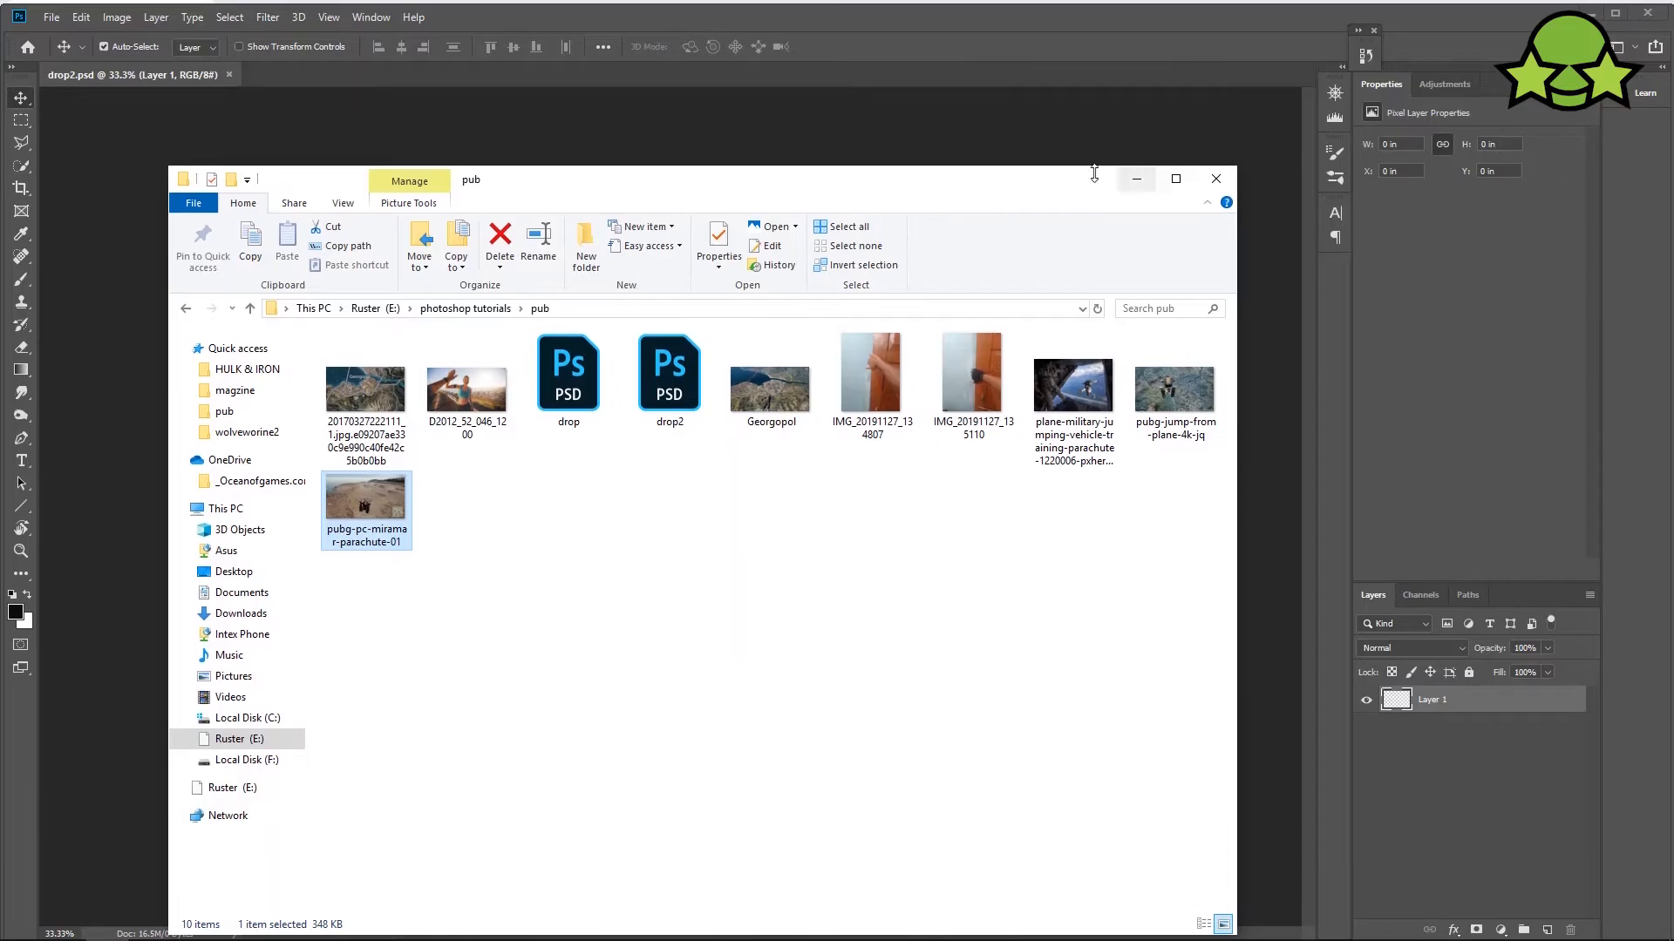
# Place the plane-military-jumping photo into the document and enlarge it to cover the whole canvas.
pyautogui.moveTo(974, 180); pyautogui.dragTo(1408, 165)
pyautogui.moveTo(793, 477); pyautogui.dragTo(490, 517)
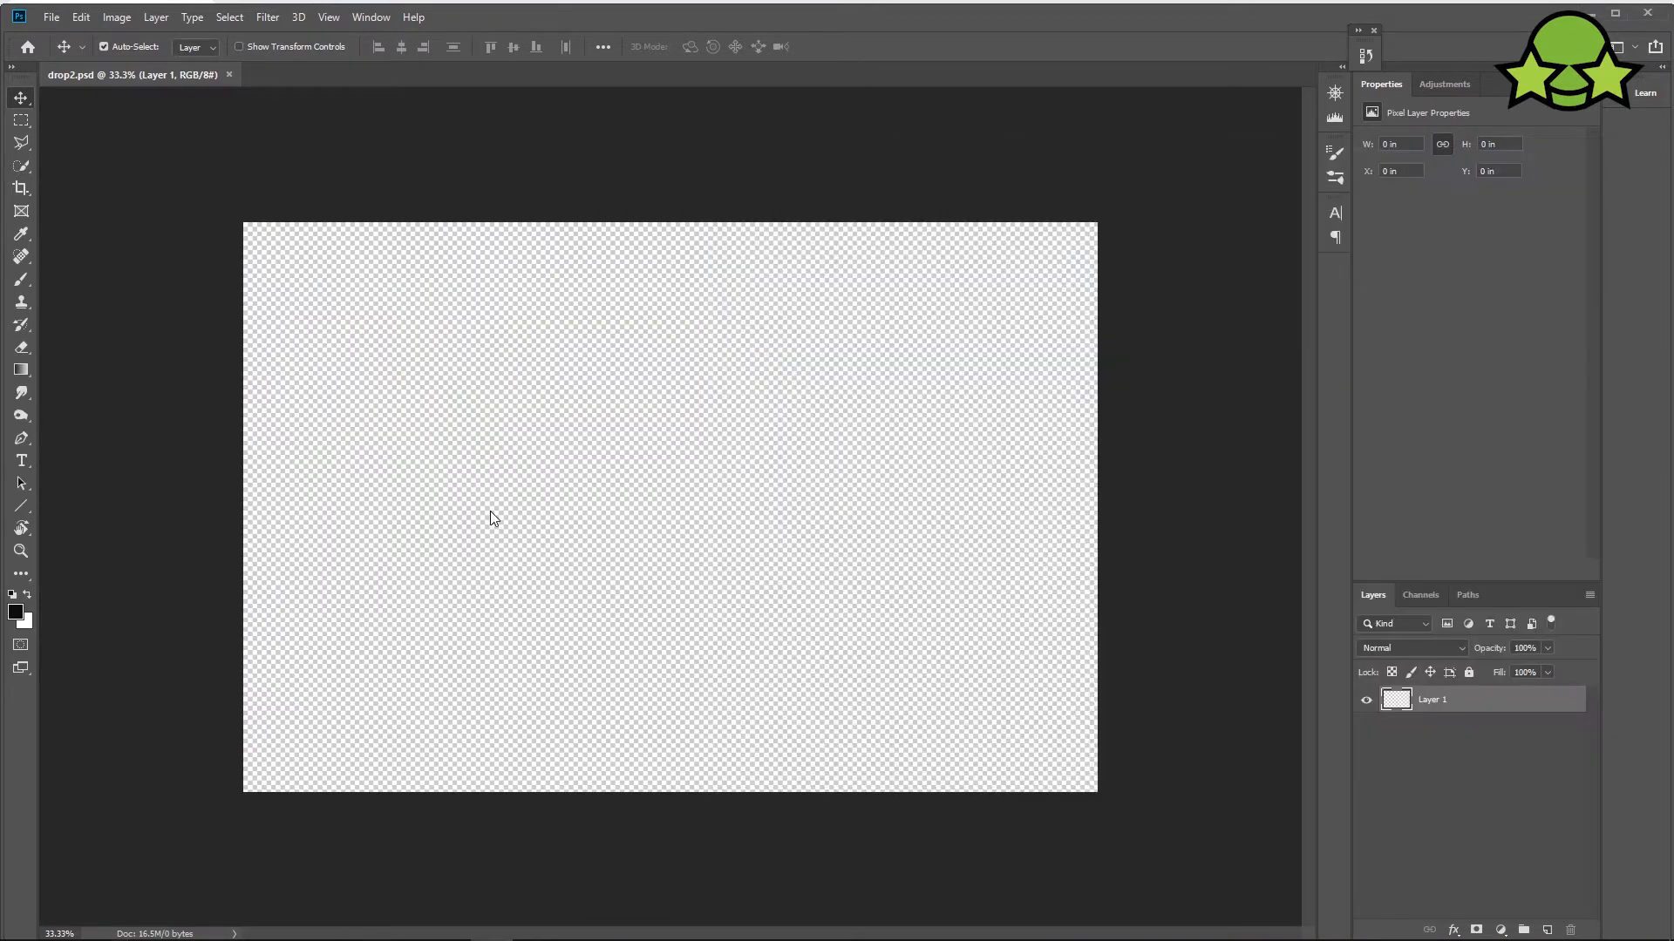
pyautogui.moveTo(739, 552); pyautogui.dragTo(1110, 789)
pyautogui.click(668, 46)
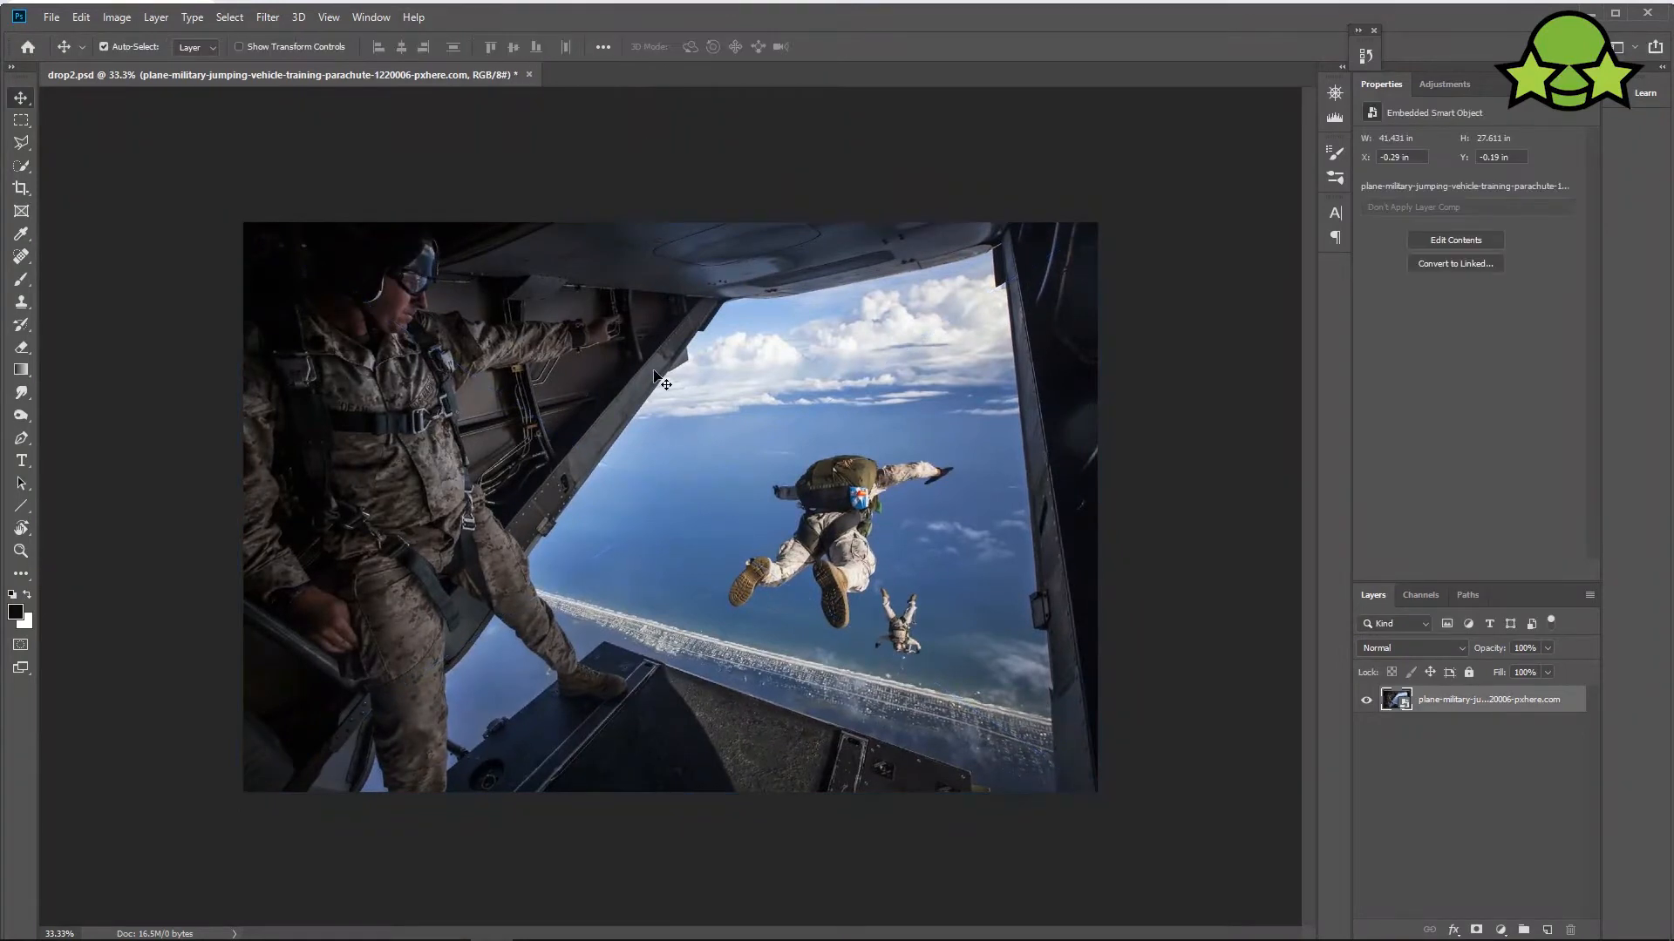
# Start a Pen path at the yellow plate on the photo's bottom edge and trace up onto the ramp's outer edge.
pyautogui.hotkey('ctrl', '+')
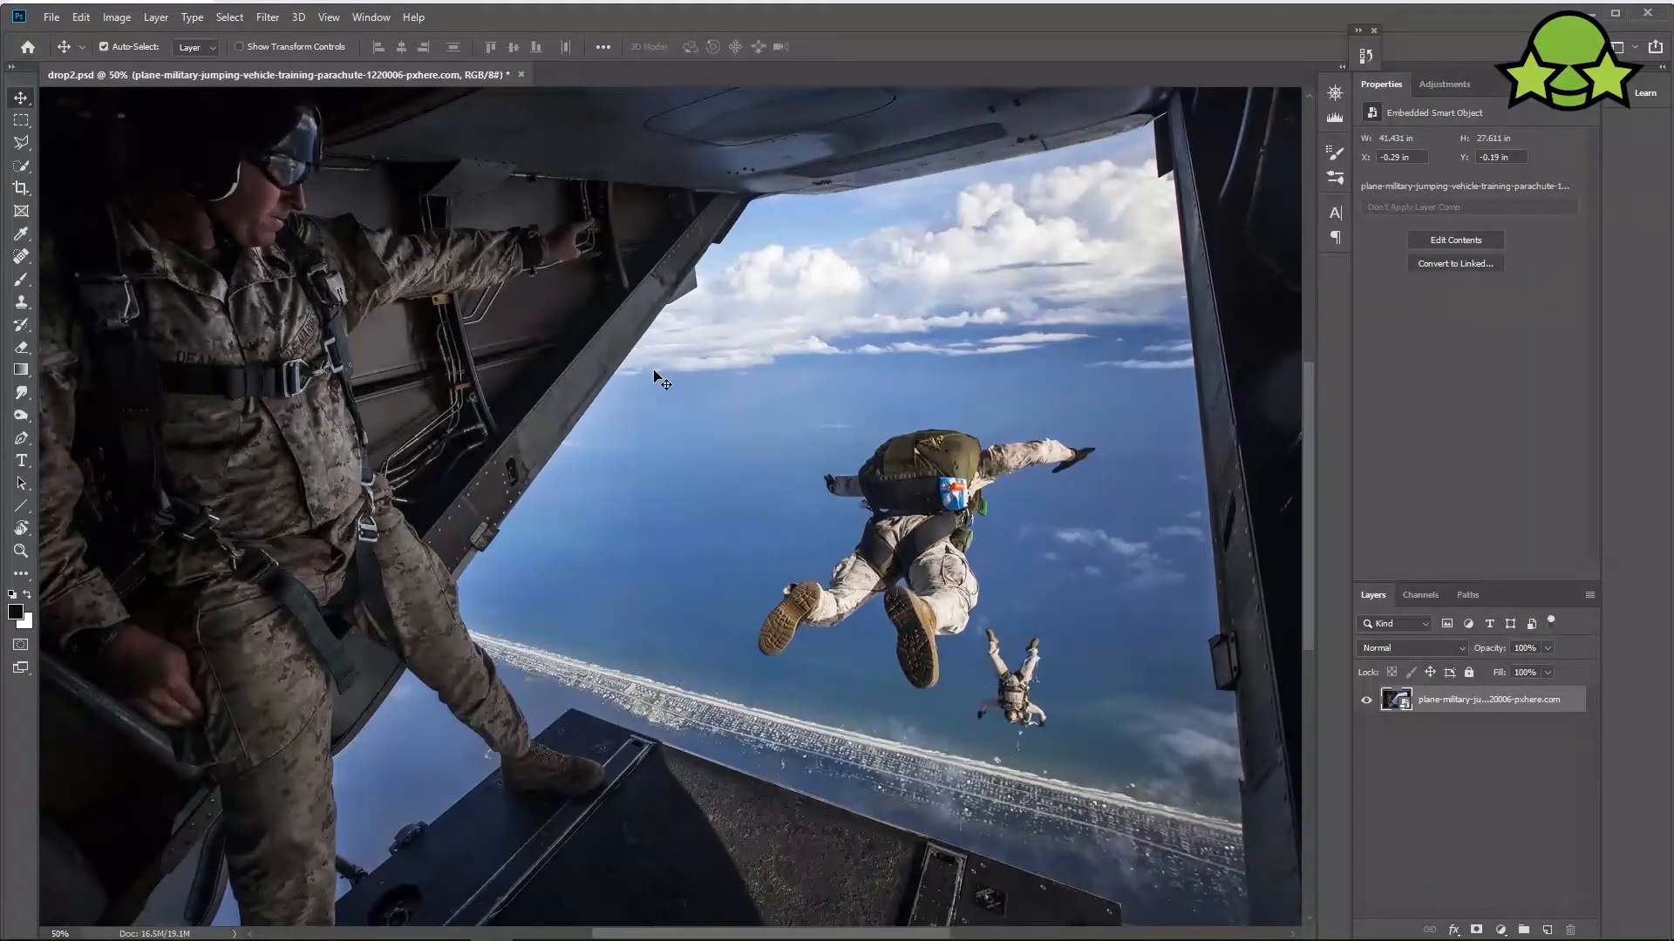
pyautogui.click(20, 438)
pyautogui.hotkey('ctrl', '+')
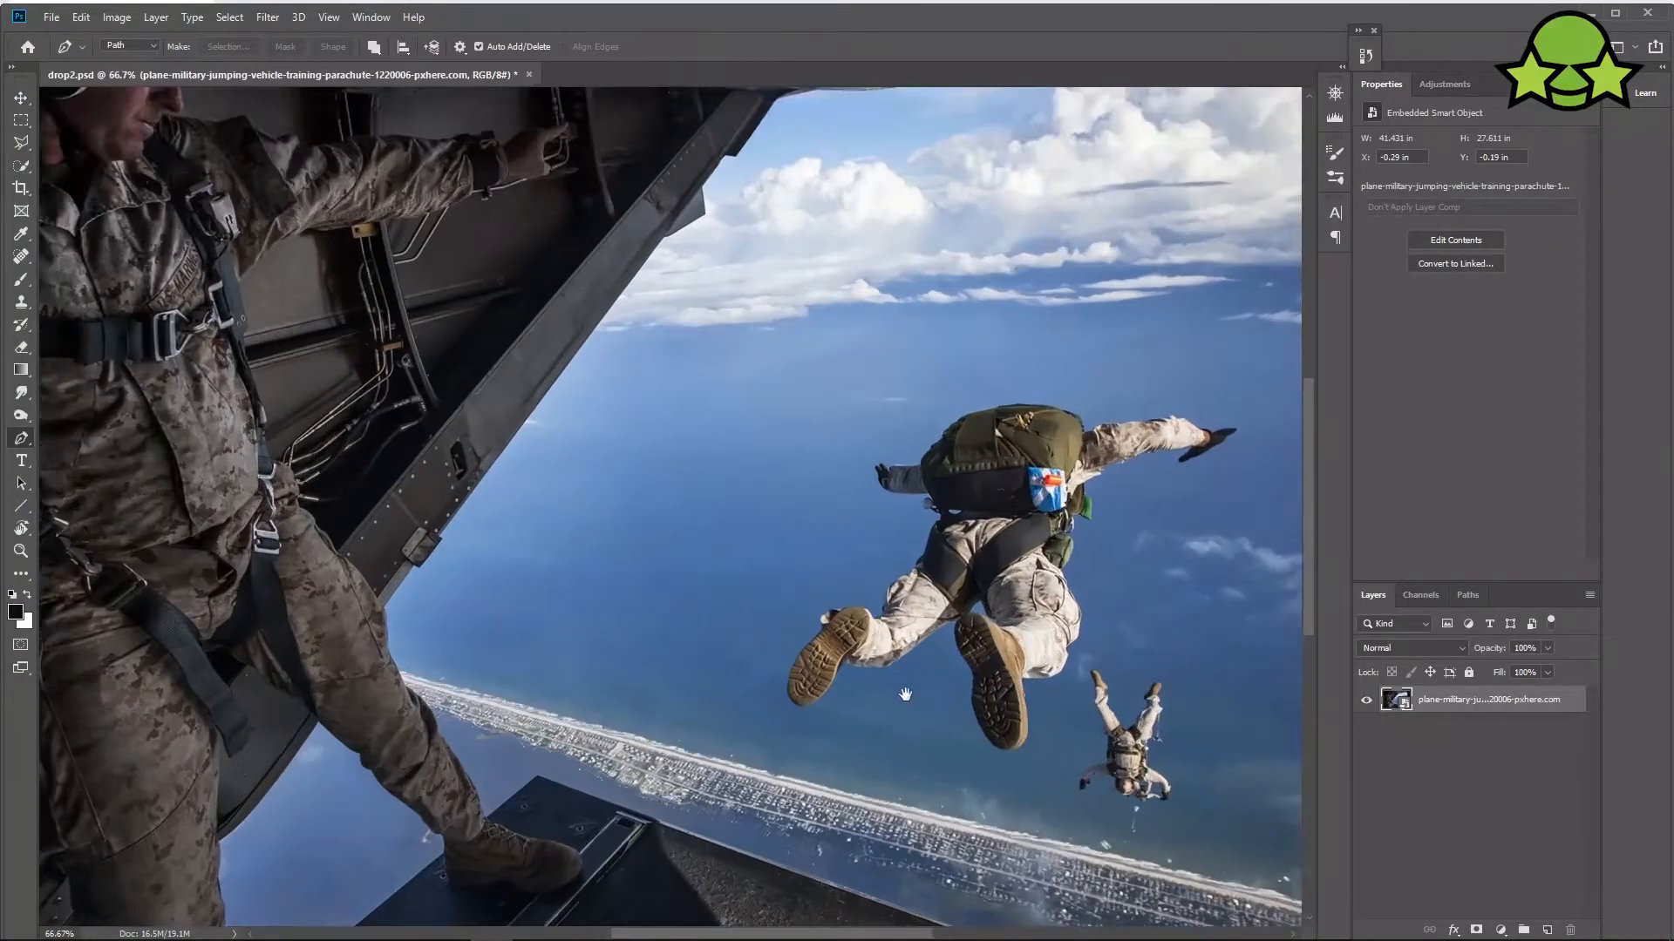
pyautogui.moveTo(897, 683); pyautogui.dragTo(680, 561)
pyautogui.hotkey('ctrl', '+')
pyautogui.hotkey('ctrl', '+')
pyautogui.hotkey('ctrl', '+')
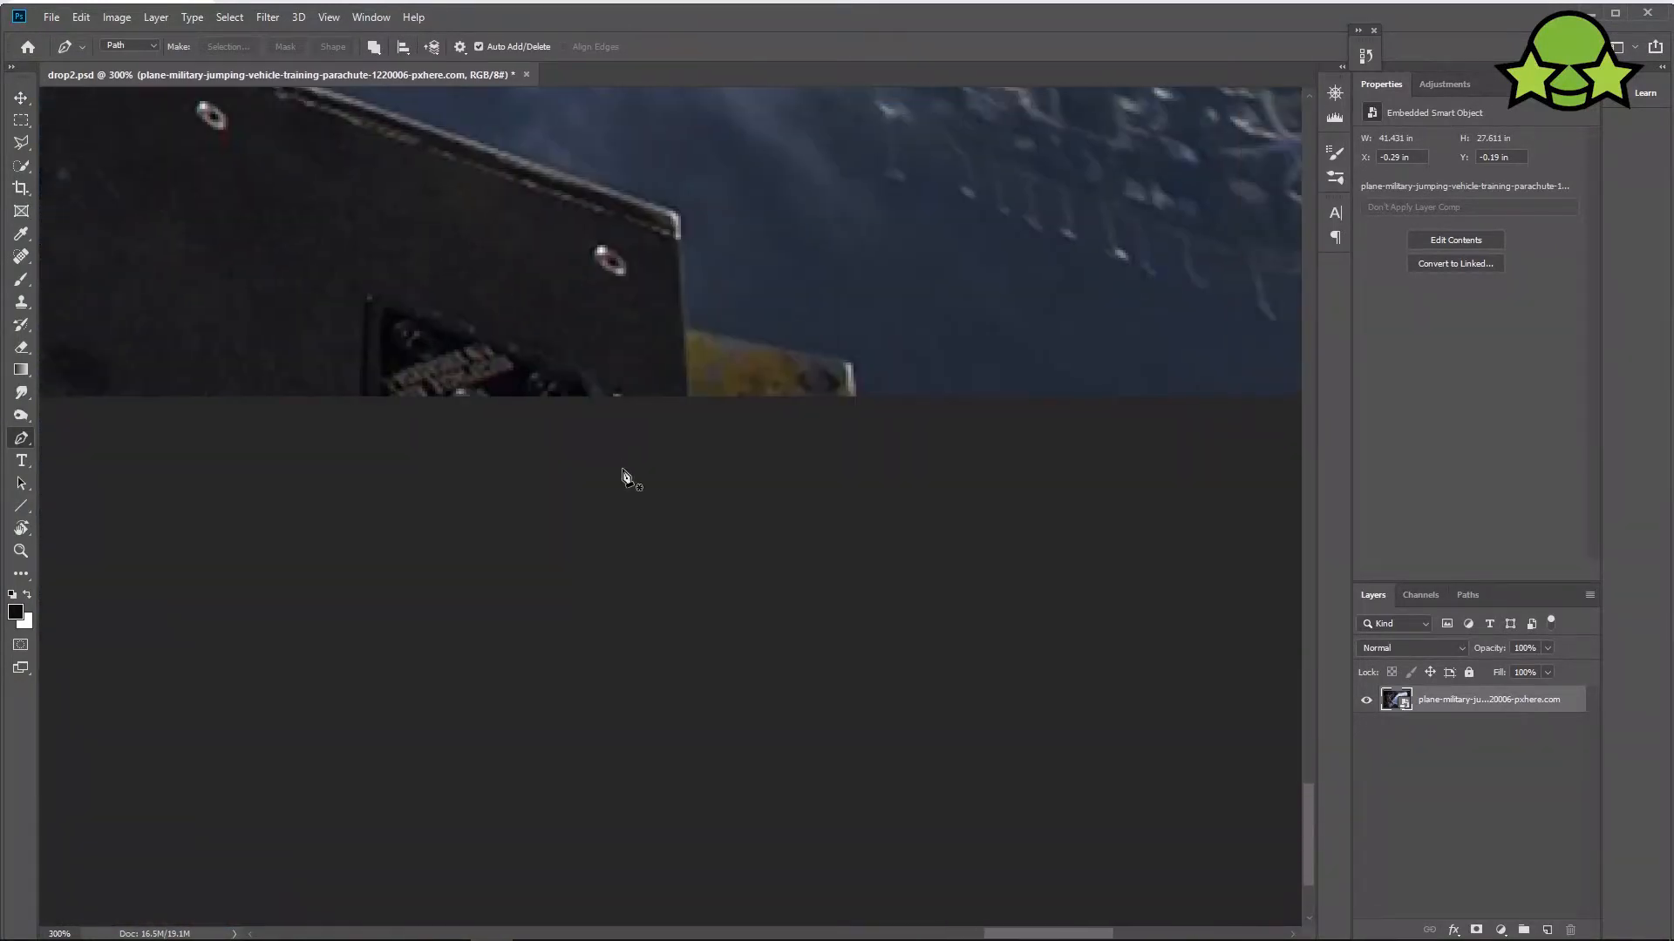
pyautogui.click(855, 400)
pyautogui.moveTo(690, 338); pyautogui.dragTo(816, 721)
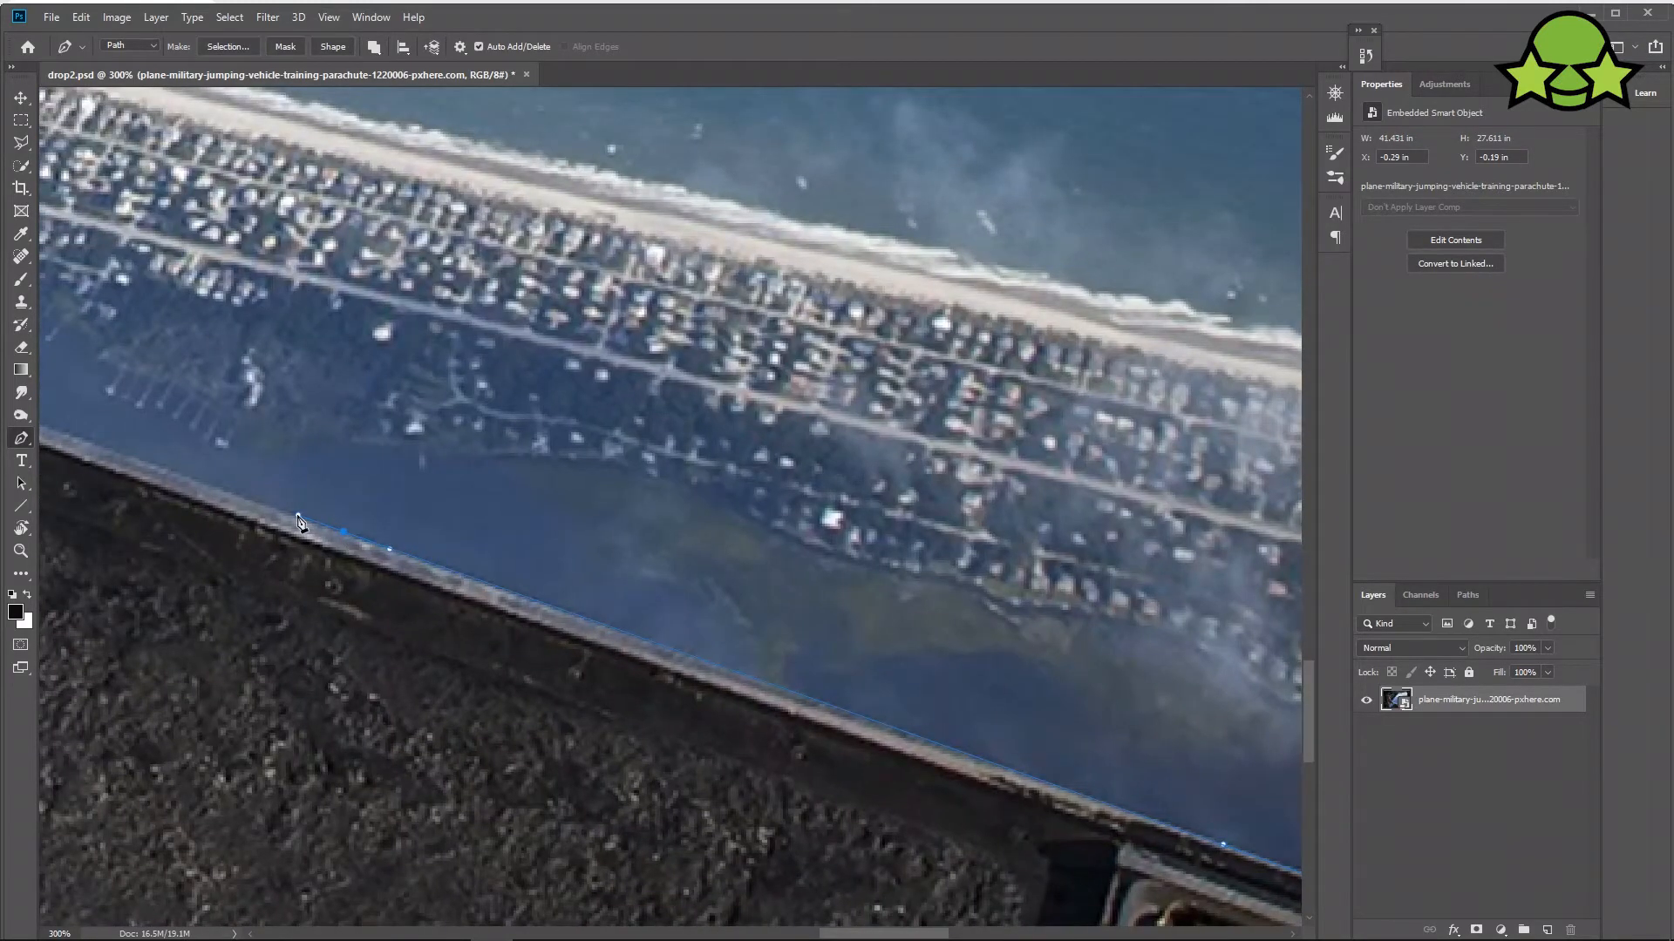
# Continue the path along the ramp's outer edge and around its far corner to the seated soldier's boot.
pyautogui.moveTo(123, 340); pyautogui.dragTo(504, 505)
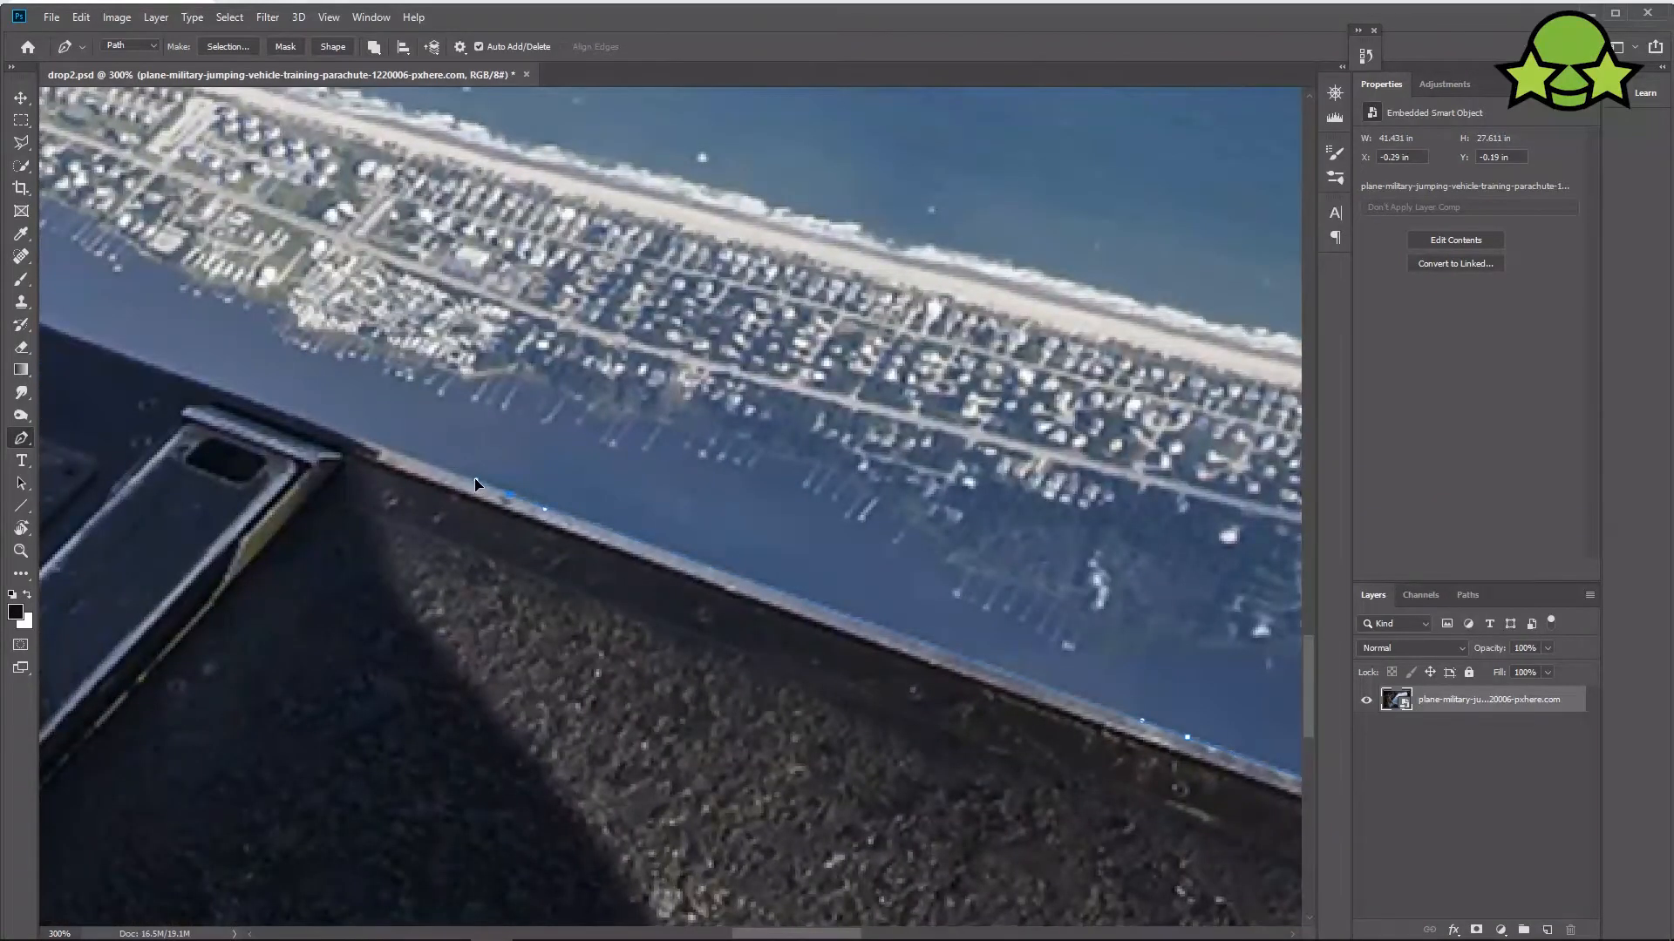
pyautogui.moveTo(309, 445); pyautogui.dragTo(859, 645)
pyautogui.moveTo(736, 582); pyautogui.dragTo(708, 574)
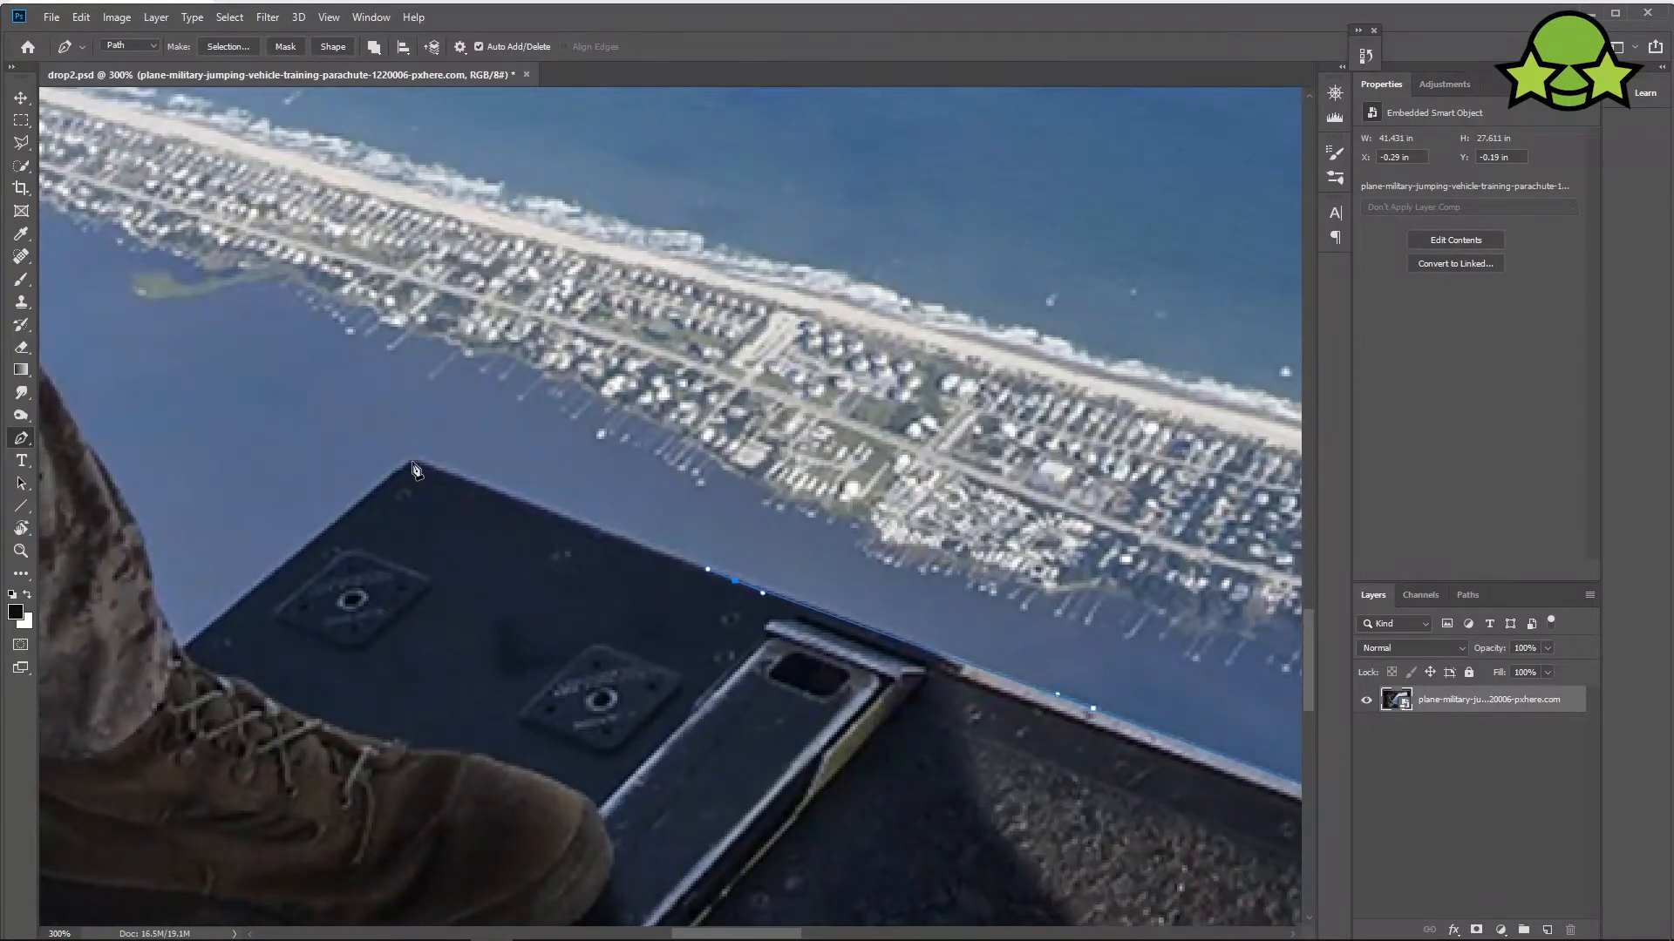
pyautogui.click(181, 650)
# Trace the path up the edge of the soldier's lower leg from the boot, using short curved segments.
pyautogui.hotkey('ctrl', '+')
pyautogui.moveTo(182, 650); pyautogui.dragTo(625, 699)
pyautogui.hotkey('ctrl', '+')
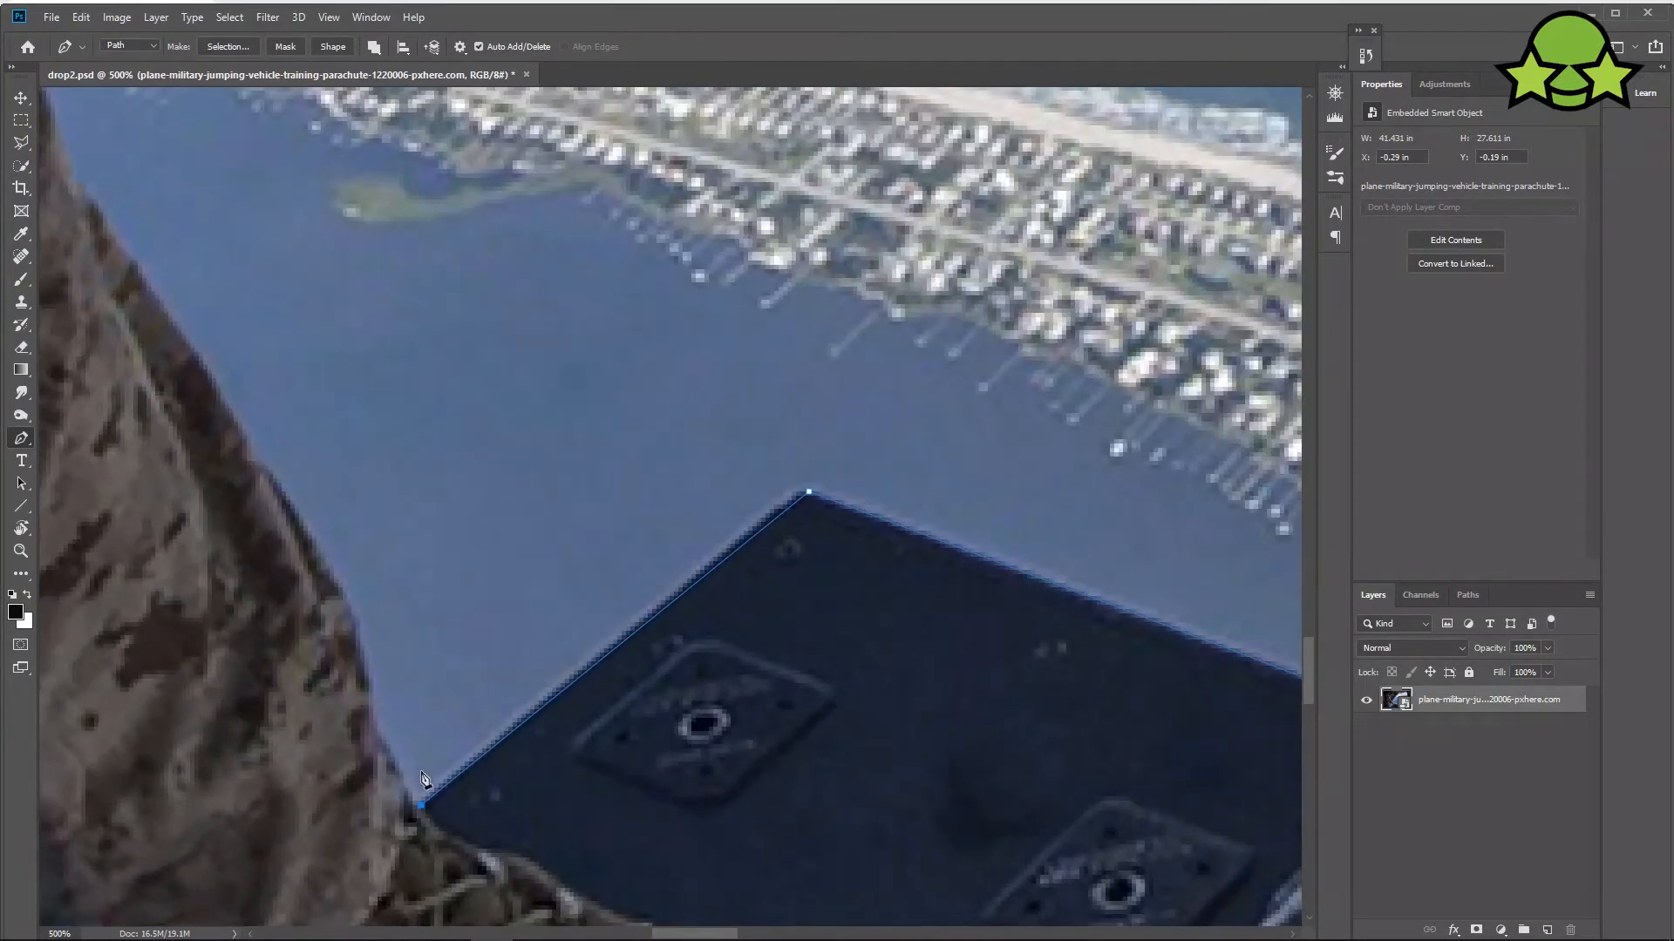
pyautogui.moveTo(355, 612); pyautogui.dragTo(433, 680)
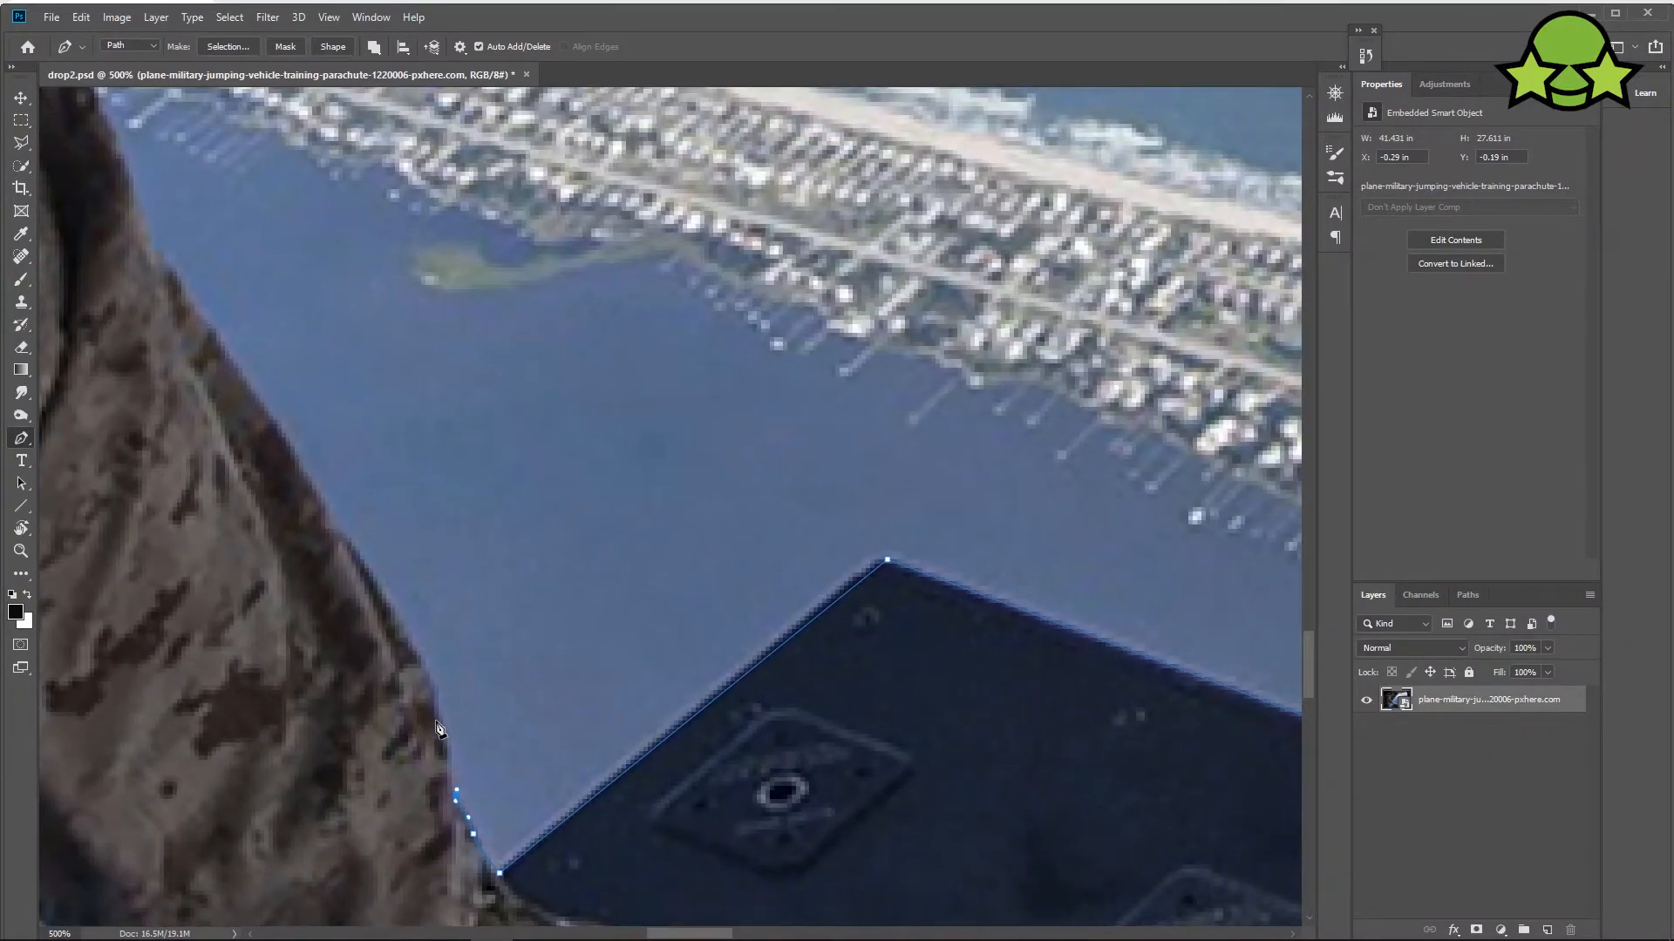
pyautogui.moveTo(353, 557); pyautogui.dragTo(545, 722)
pyautogui.moveTo(547, 716); pyautogui.dragTo(529, 700)
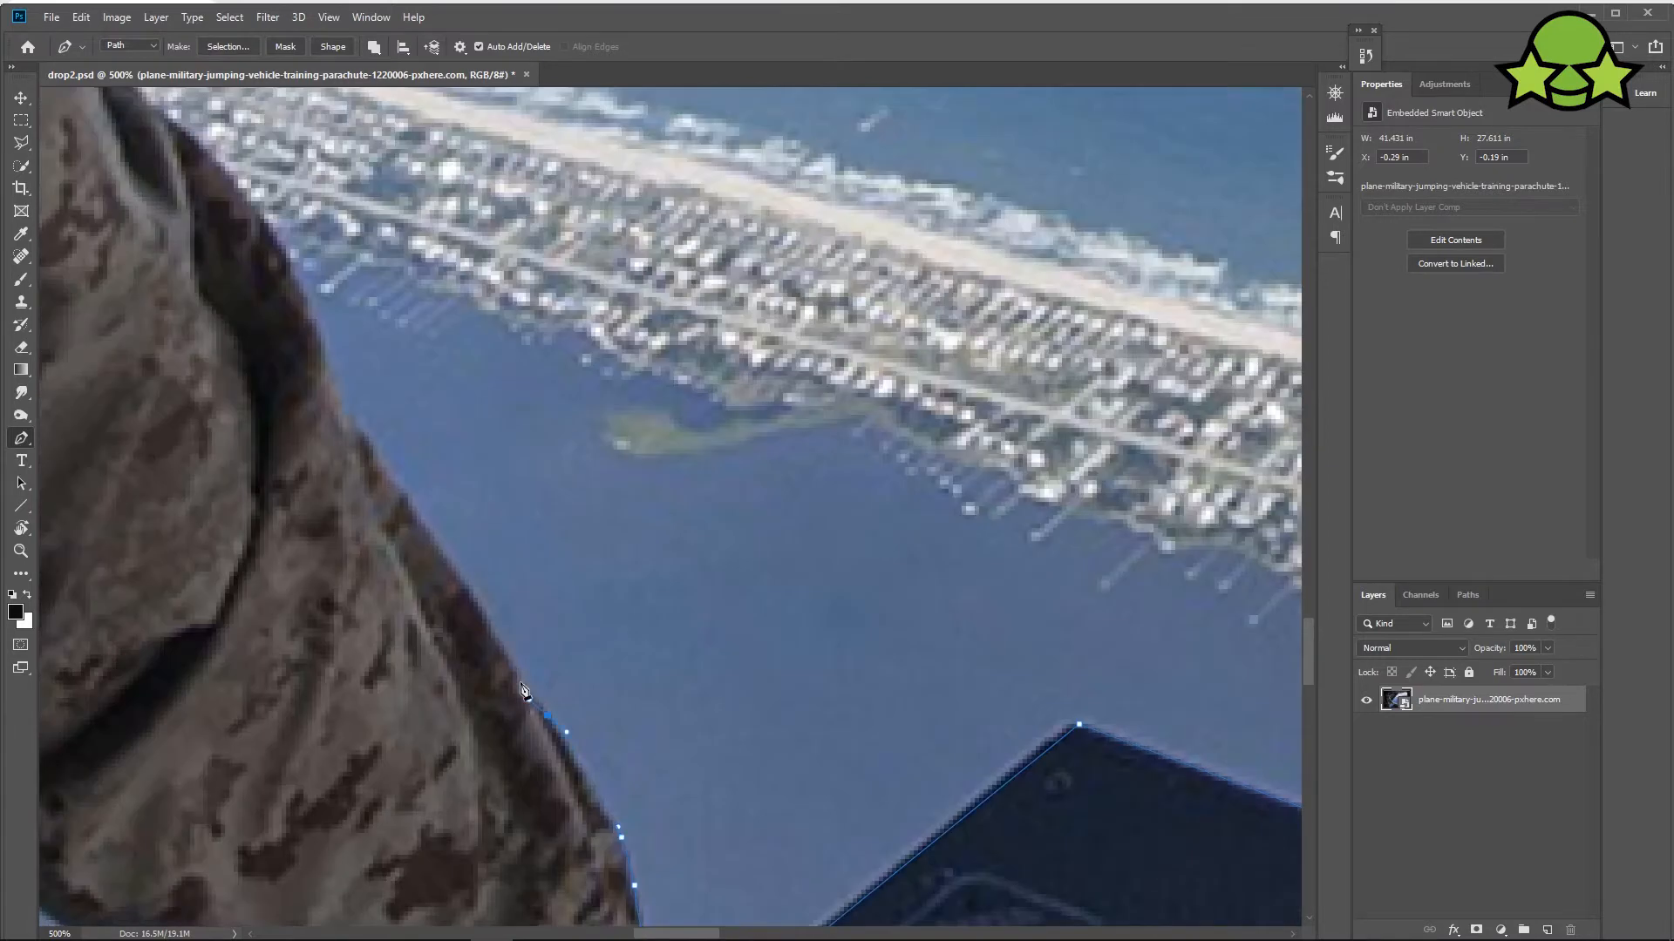
pyautogui.moveTo(305, 305); pyautogui.dragTo(651, 664)
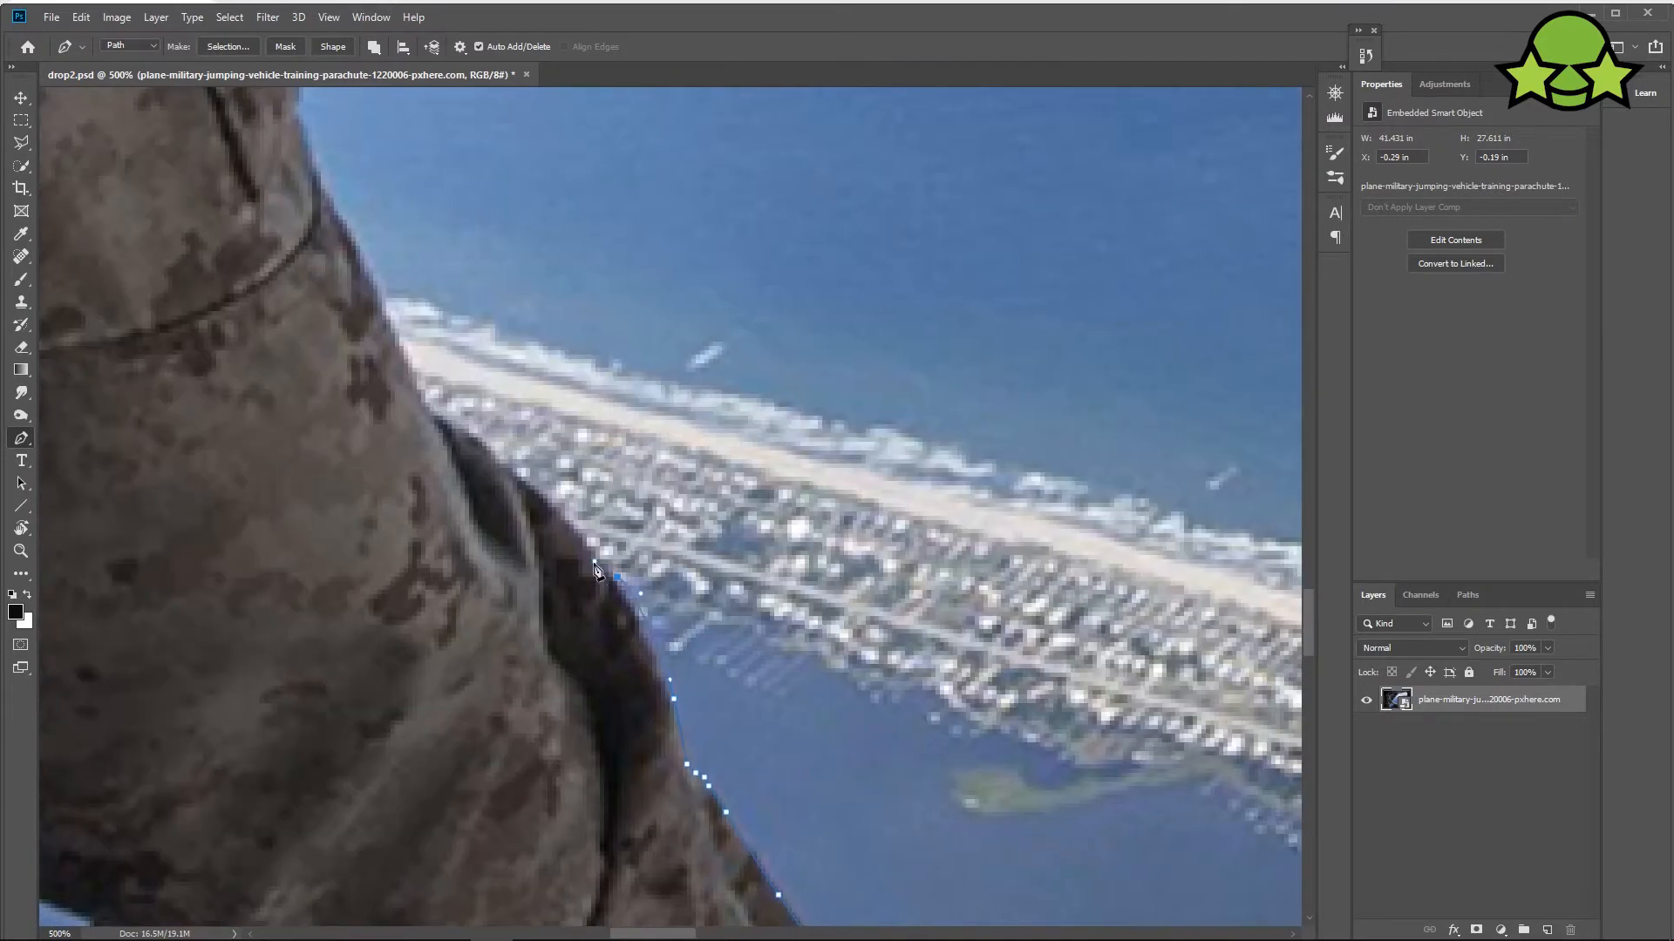
# Carry the path around the soldier's knee up to where the leg meets the aircraft's diagonal frame.
pyautogui.click(578, 535)
pyautogui.moveTo(605, 569); pyautogui.dragTo(692, 637)
pyautogui.moveTo(629, 575); pyautogui.dragTo(619, 568)
pyautogui.moveTo(476, 366); pyautogui.dragTo(578, 554)
pyautogui.moveTo(527, 258); pyautogui.dragTo(570, 426)
pyautogui.moveTo(560, 325); pyautogui.dragTo(613, 587)
pyautogui.moveTo(696, 432); pyautogui.dragTo(636, 546)
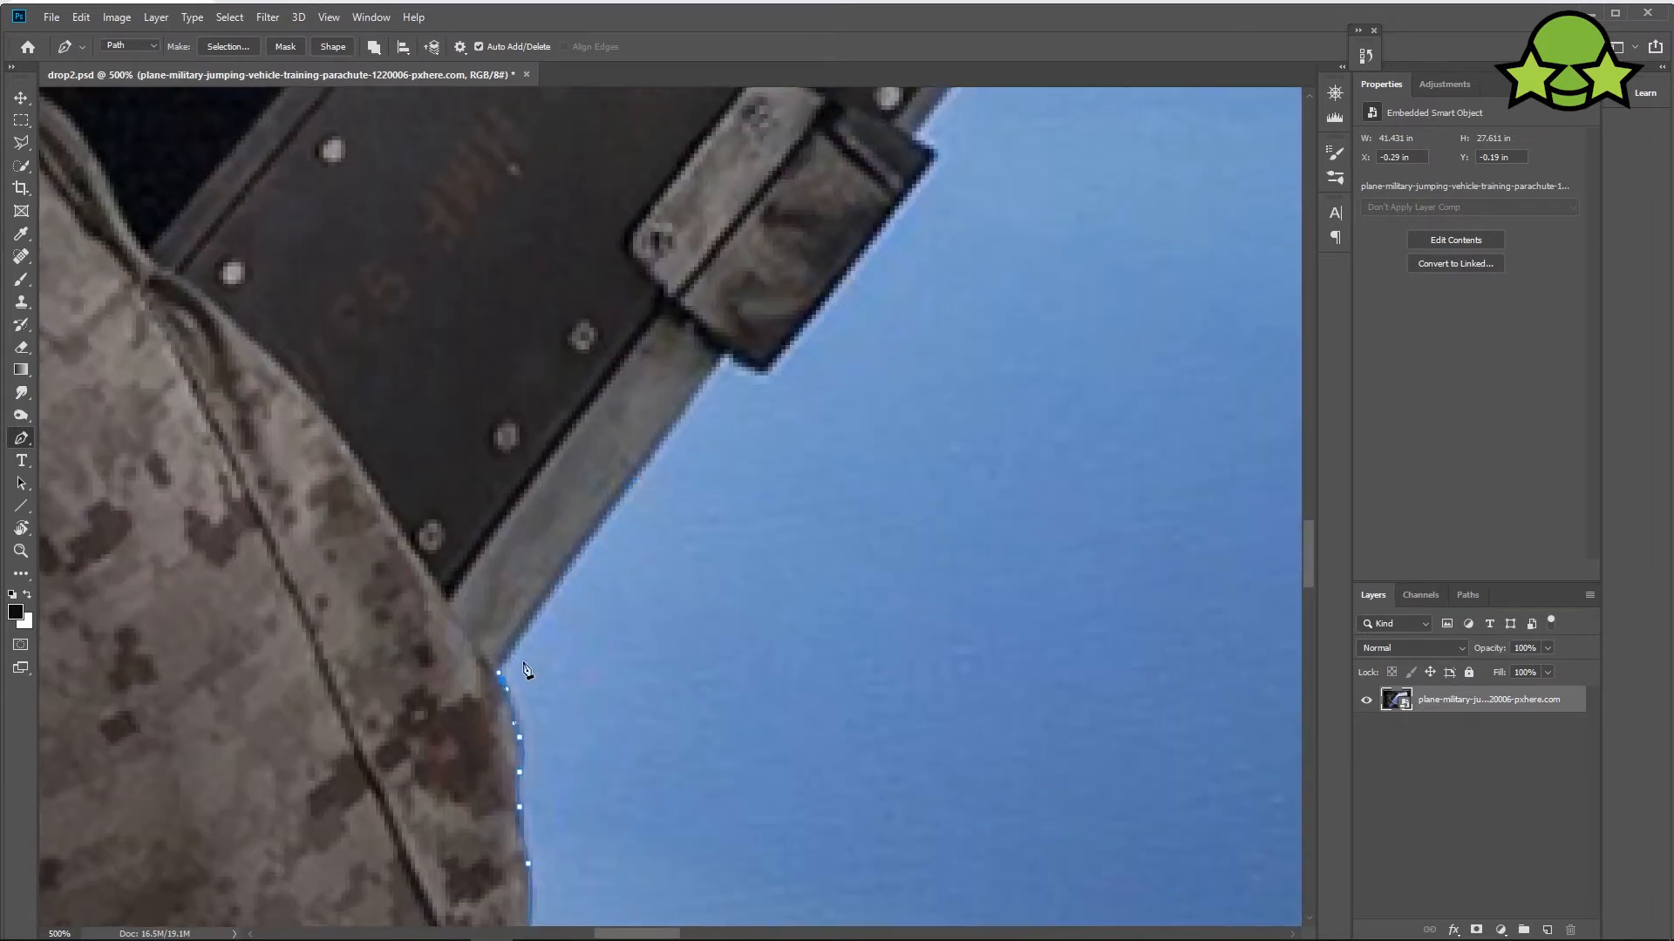
# Outline the bracket low on the diagonal frame and continue the path up the frame's edge.
pyautogui.click(756, 375)
pyautogui.click(935, 159)
pyautogui.moveTo(871, 254); pyautogui.dragTo(650, 662)
pyautogui.moveTo(993, 253); pyautogui.dragTo(775, 398)
pyautogui.moveTo(774, 398); pyautogui.dragTo(562, 644)
pyautogui.moveTo(776, 363); pyautogui.dragTo(823, 297)
# Trace the long straight stretch of the diagonal frame against the sky up to the protruding panel.
pyautogui.moveTo(971, 354); pyautogui.dragTo(714, 669)
pyautogui.moveTo(815, 301); pyautogui.dragTo(839, 267)
pyautogui.moveTo(970, 266); pyautogui.dragTo(647, 747)
pyautogui.moveTo(772, 420); pyautogui.dragTo(792, 387)
pyautogui.moveTo(967, 174); pyautogui.dragTo(664, 428)
pyautogui.moveTo(743, 299); pyautogui.dragTo(781, 248)
pyautogui.moveTo(915, 148); pyautogui.dragTo(668, 544)
pyautogui.click(820, 263)
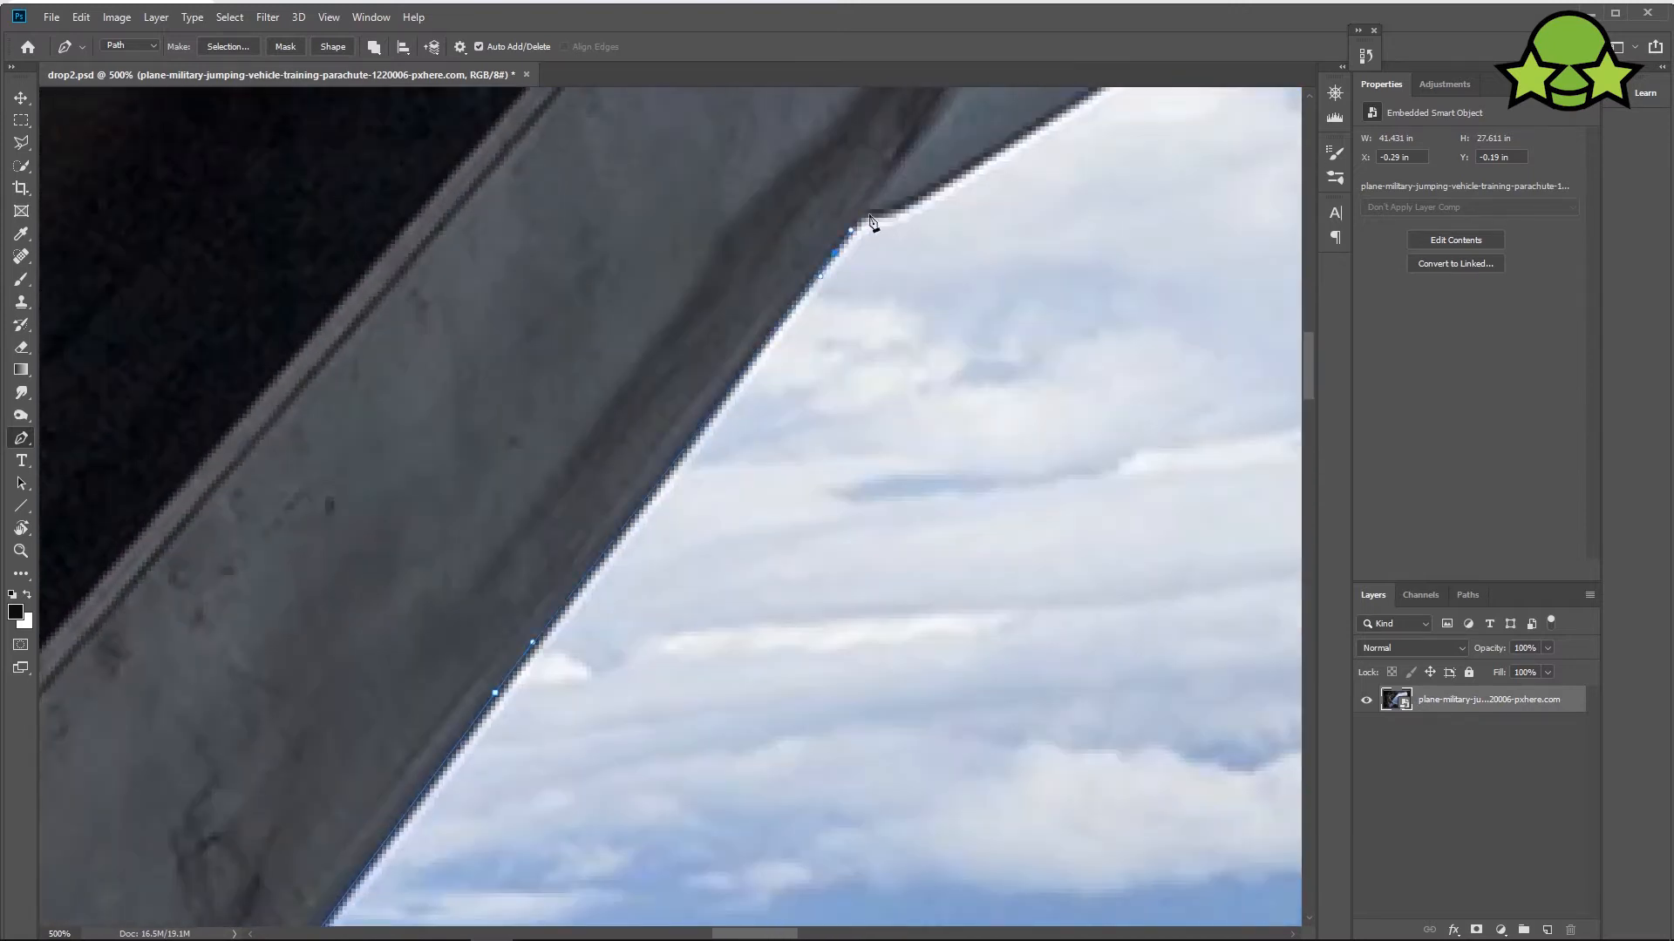
# Outline the protruding triangular panel on the diagonal frame with the path.
pyautogui.click(854, 223)
pyautogui.moveTo(928, 274); pyautogui.dragTo(675, 537)
pyautogui.moveTo(655, 465); pyautogui.dragTo(704, 438)
pyautogui.moveTo(868, 378); pyautogui.dragTo(676, 469)
pyautogui.click(705, 412)
pyautogui.click(680, 203)
# Trace the path past the panel and around the stepped notch near the upper end of the diagonal frame.
pyautogui.moveTo(850, 181); pyautogui.dragTo(735, 463)
pyautogui.moveTo(701, 312); pyautogui.dragTo(708, 305)
pyautogui.click(710, 286)
pyautogui.click(745, 256)
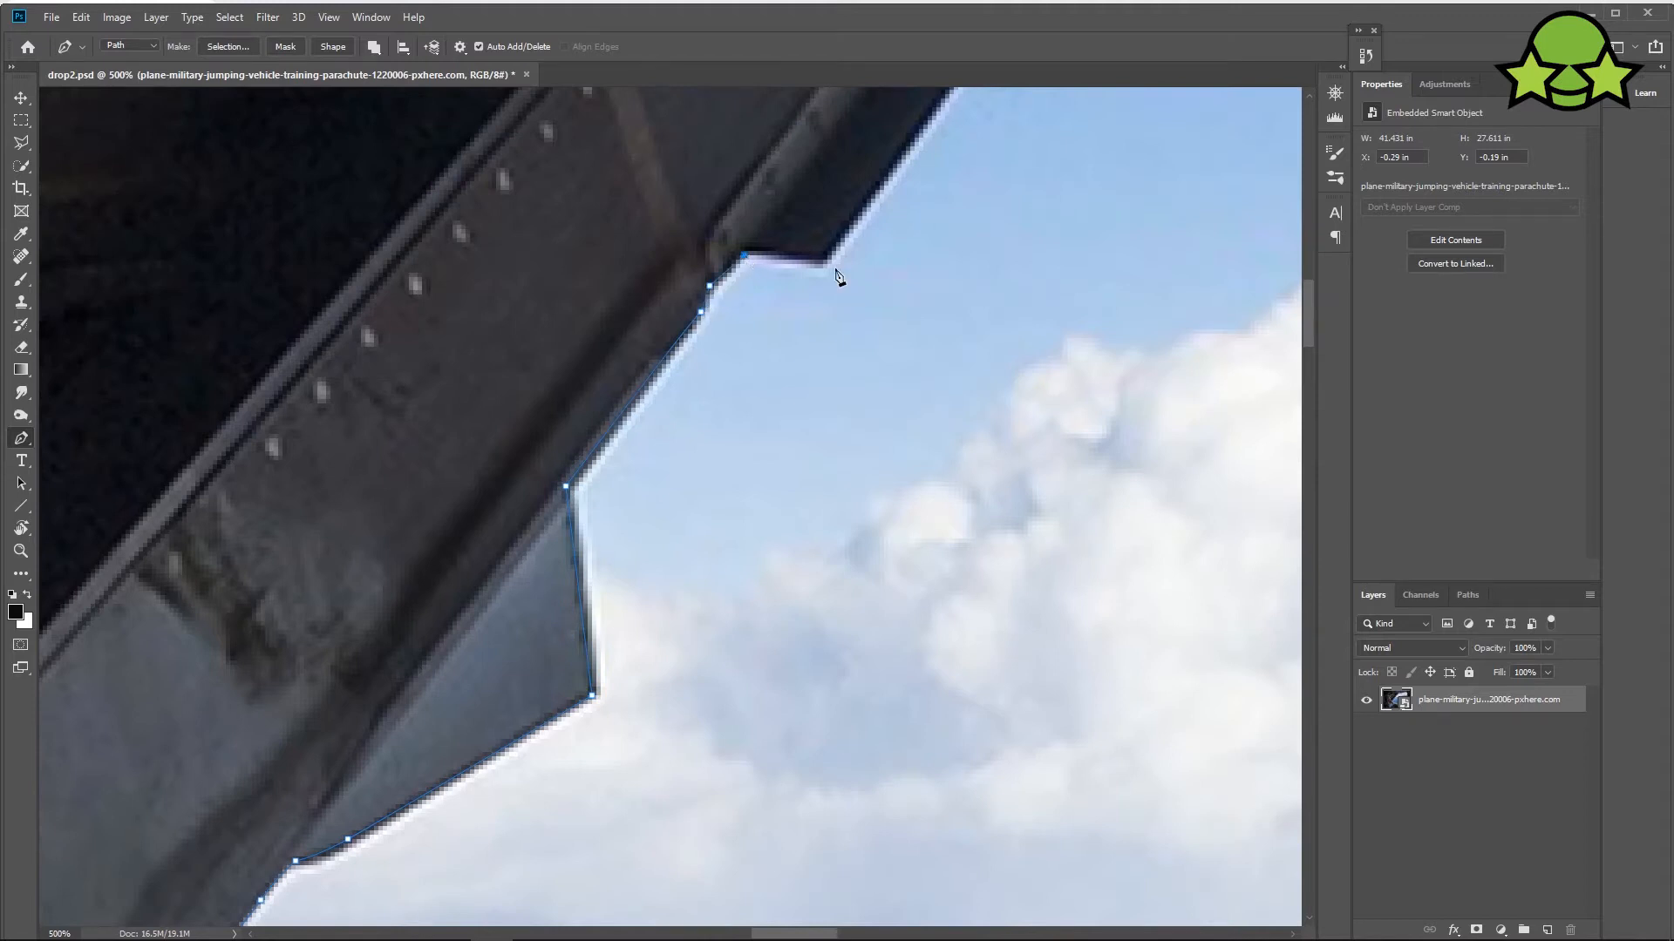
pyautogui.click(819, 260)
pyautogui.moveTo(968, 192); pyautogui.dragTo(725, 408)
pyautogui.click(794, 184)
# Bring the path to the top of the diagonal frame and start following the fuselage ceiling's edge.
pyautogui.moveTo(978, 164); pyautogui.dragTo(735, 495)
pyautogui.moveTo(651, 371); pyautogui.dragTo(664, 363)
pyautogui.click(677, 358)
pyautogui.hotkey('alt', 'Tab')
pyautogui.hotkey('alt', 'shift', 'Tab')
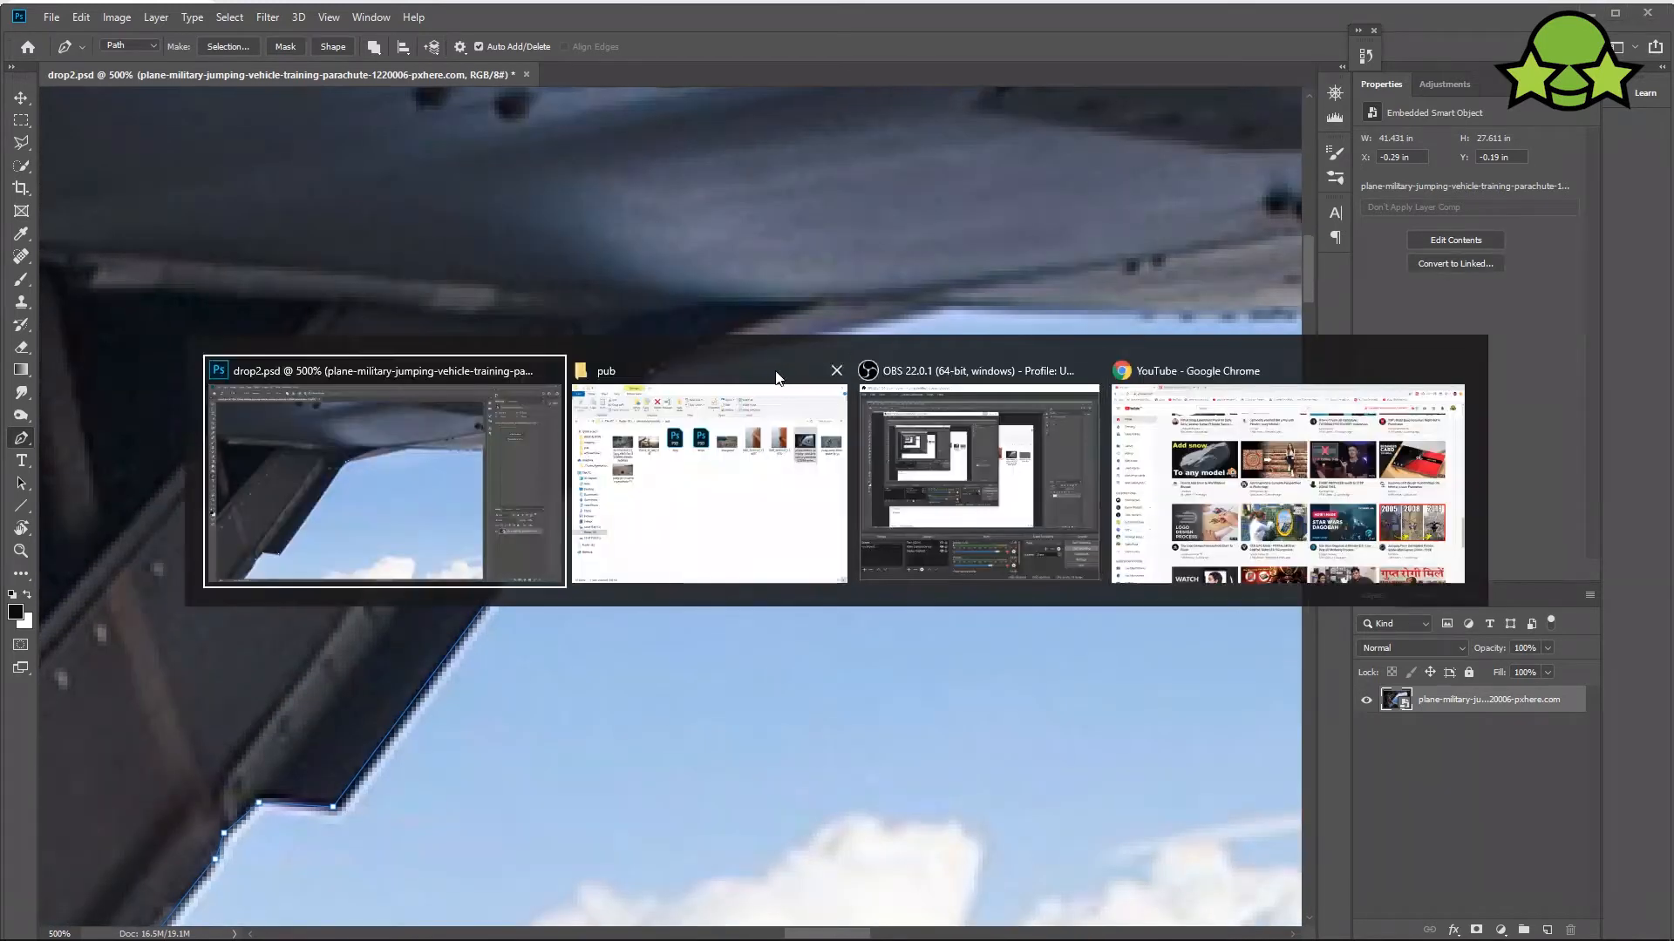
pyautogui.moveTo(821, 333); pyautogui.dragTo(529, 369)
pyautogui.click(935, 306)
pyautogui.moveTo(753, 377); pyautogui.dragTo(864, 372)
# Trace the curved ceiling edge above the opening with smooth anchor points.
pyautogui.moveTo(1225, 322); pyautogui.dragTo(497, 423)
pyautogui.moveTo(513, 424); pyautogui.dragTo(610, 411)
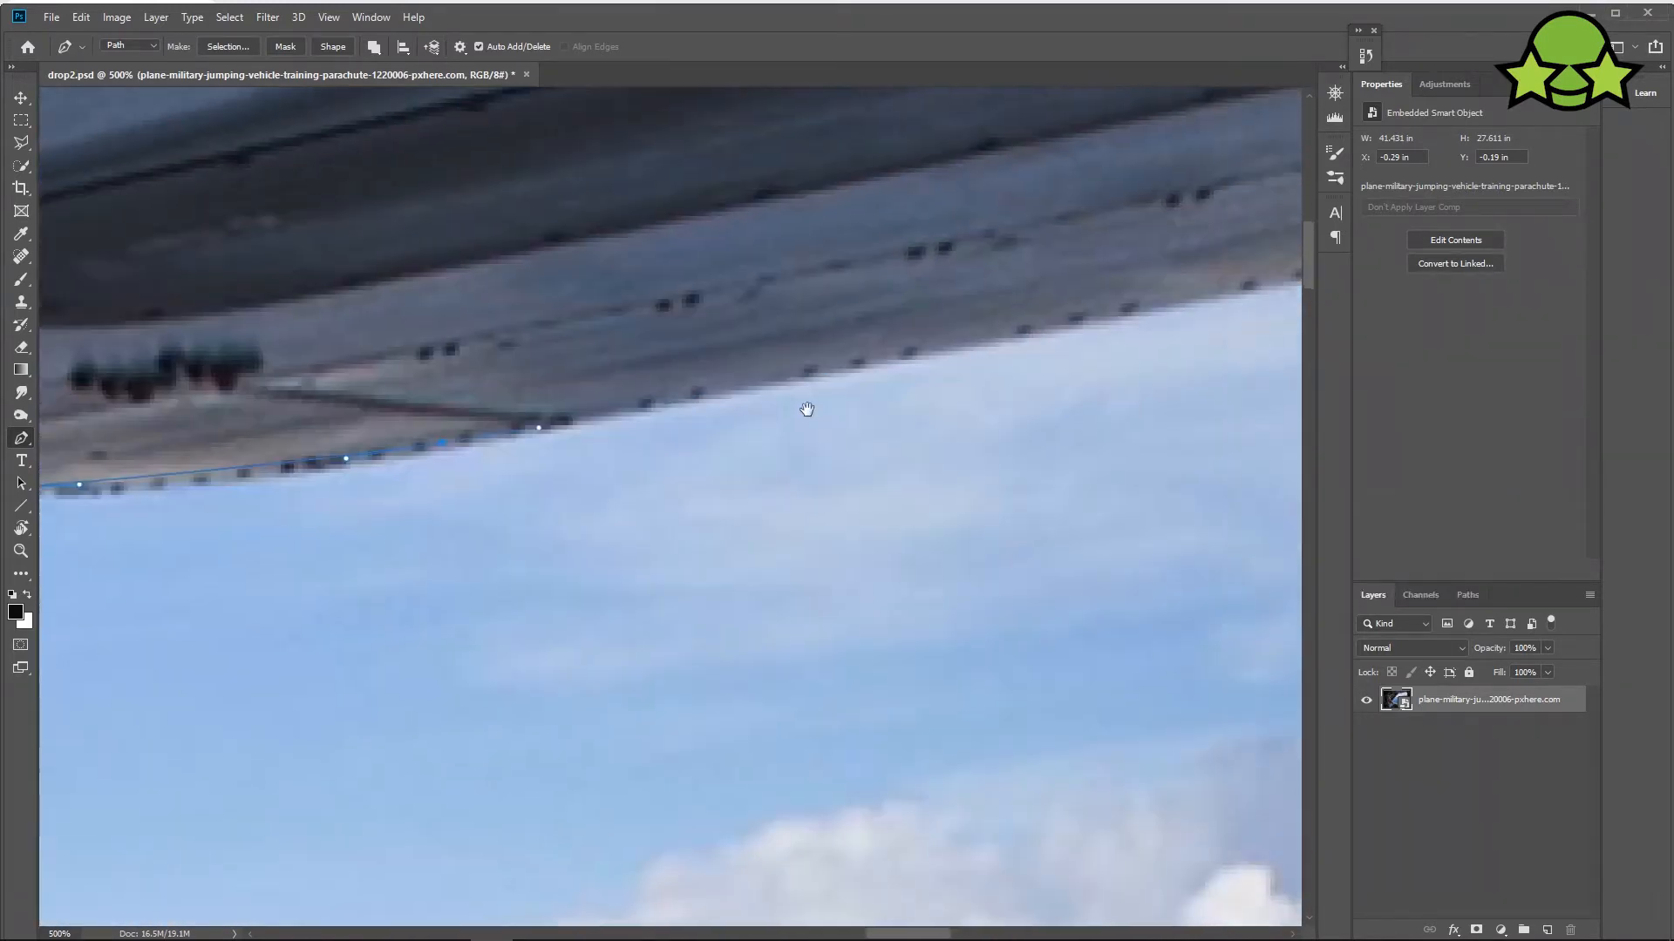
pyautogui.moveTo(852, 407); pyautogui.dragTo(392, 479)
pyautogui.moveTo(510, 414); pyautogui.dragTo(550, 410)
pyautogui.moveTo(798, 363); pyautogui.dragTo(726, 376)
pyautogui.moveTo(889, 366); pyautogui.dragTo(536, 434)
# Extend the path further along the riveted ceiling edge towards the opening's far side.
pyautogui.moveTo(578, 398); pyautogui.dragTo(693, 379)
pyautogui.moveTo(963, 336); pyautogui.dragTo(730, 377)
pyautogui.moveTo(732, 363); pyautogui.dragTo(829, 344)
pyautogui.moveTo(1236, 265); pyautogui.dragTo(765, 400)
pyautogui.moveTo(516, 432); pyautogui.dragTo(618, 413)
pyautogui.moveTo(1153, 297); pyautogui.dragTo(763, 353)
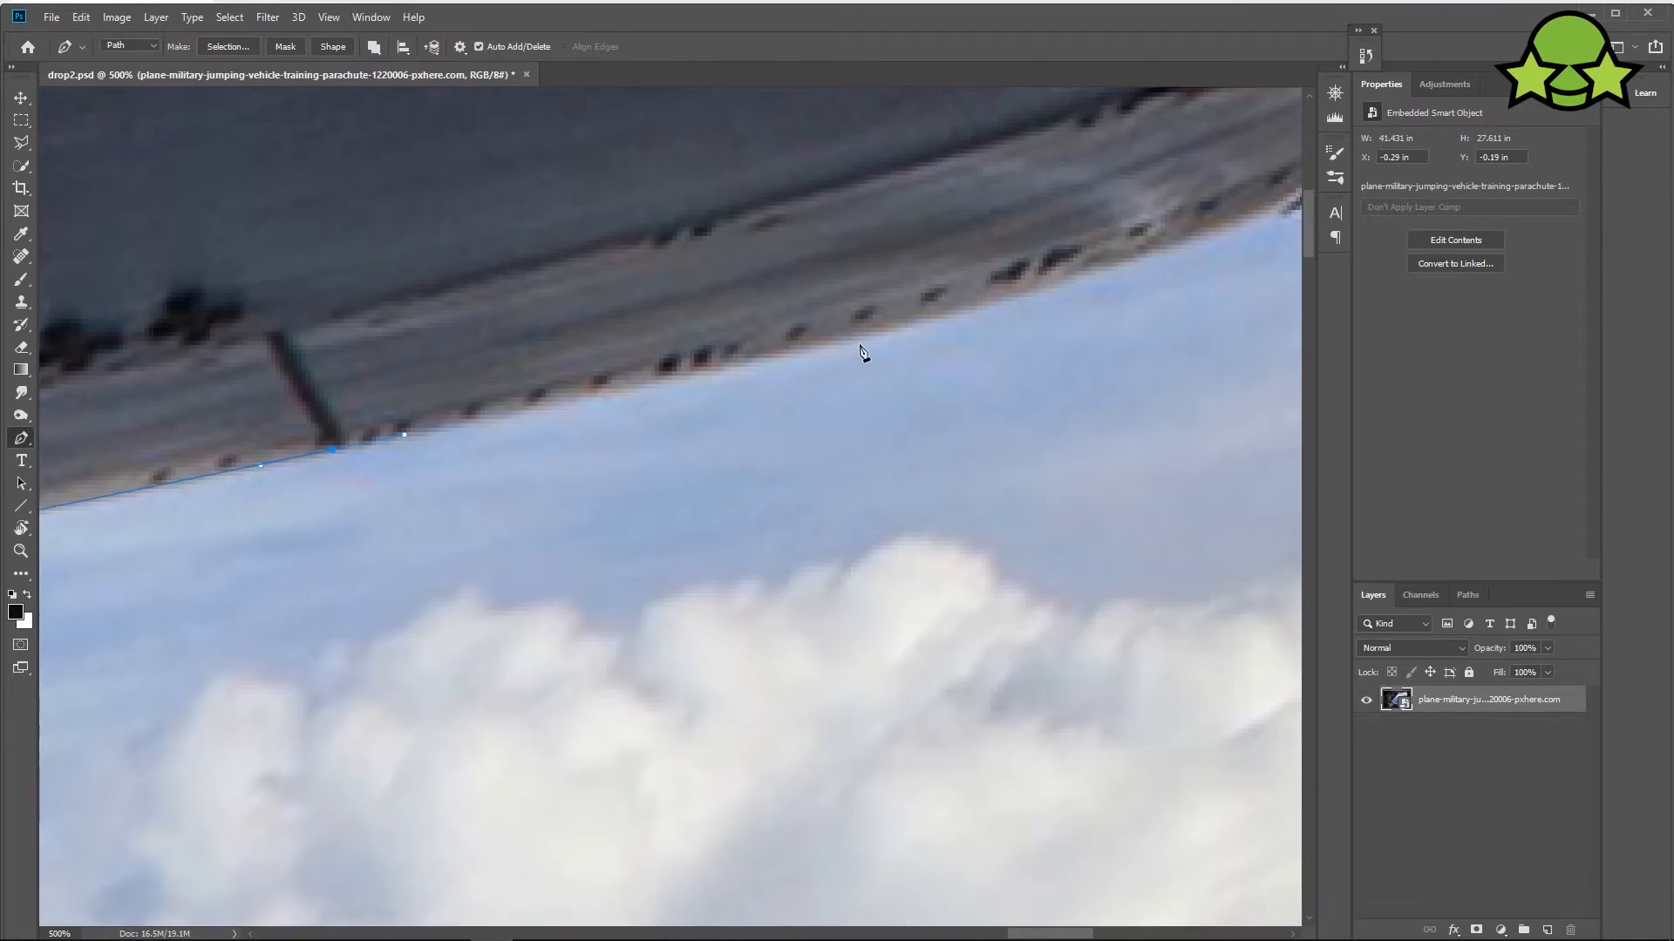
# Finish tracing the ceiling edge and take the path into the opening's upper right corner.
pyautogui.moveTo(937, 331); pyautogui.dragTo(796, 411)
pyautogui.moveTo(807, 394); pyautogui.dragTo(934, 358)
pyautogui.moveTo(1120, 305); pyautogui.dragTo(820, 370)
pyautogui.moveTo(837, 360); pyautogui.dragTo(865, 355)
pyautogui.click(868, 351)
pyautogui.click(912, 317)
pyautogui.click(960, 291)
# Trace the path down from the corner and around the projection at the top of the right-hand door frame.
pyautogui.moveTo(981, 517); pyautogui.dragTo(987, 598)
pyautogui.moveTo(1004, 792); pyautogui.dragTo(855, 618)
pyautogui.moveTo(855, 617); pyautogui.dragTo(874, 419)
pyautogui.click(864, 687)
pyautogui.click(1010, 609)
pyautogui.moveTo(891, 591); pyautogui.dragTo(835, 373)
pyautogui.moveTo(856, 559); pyautogui.dragTo(862, 477)
# Continue the path down the upper part of the right-hand door frame.
pyautogui.moveTo(885, 732); pyautogui.dragTo(893, 777)
pyautogui.moveTo(953, 702); pyautogui.dragTo(922, 219)
pyautogui.moveTo(889, 553); pyautogui.dragTo(899, 645)
pyautogui.moveTo(917, 811); pyautogui.dragTo(922, 556)
pyautogui.moveTo(950, 911); pyautogui.dragTo(919, 542)
pyautogui.hotkey('ctrl', '-')
pyautogui.hotkey('ctrl', '-')
# Trace the long middle stretch of the right-hand door frame down to the protruding latch.
pyautogui.moveTo(828, 600); pyautogui.dragTo(831, 633)
pyautogui.moveTo(939, 815); pyautogui.dragTo(898, 510)
pyautogui.moveTo(818, 651); pyautogui.dragTo(885, 555)
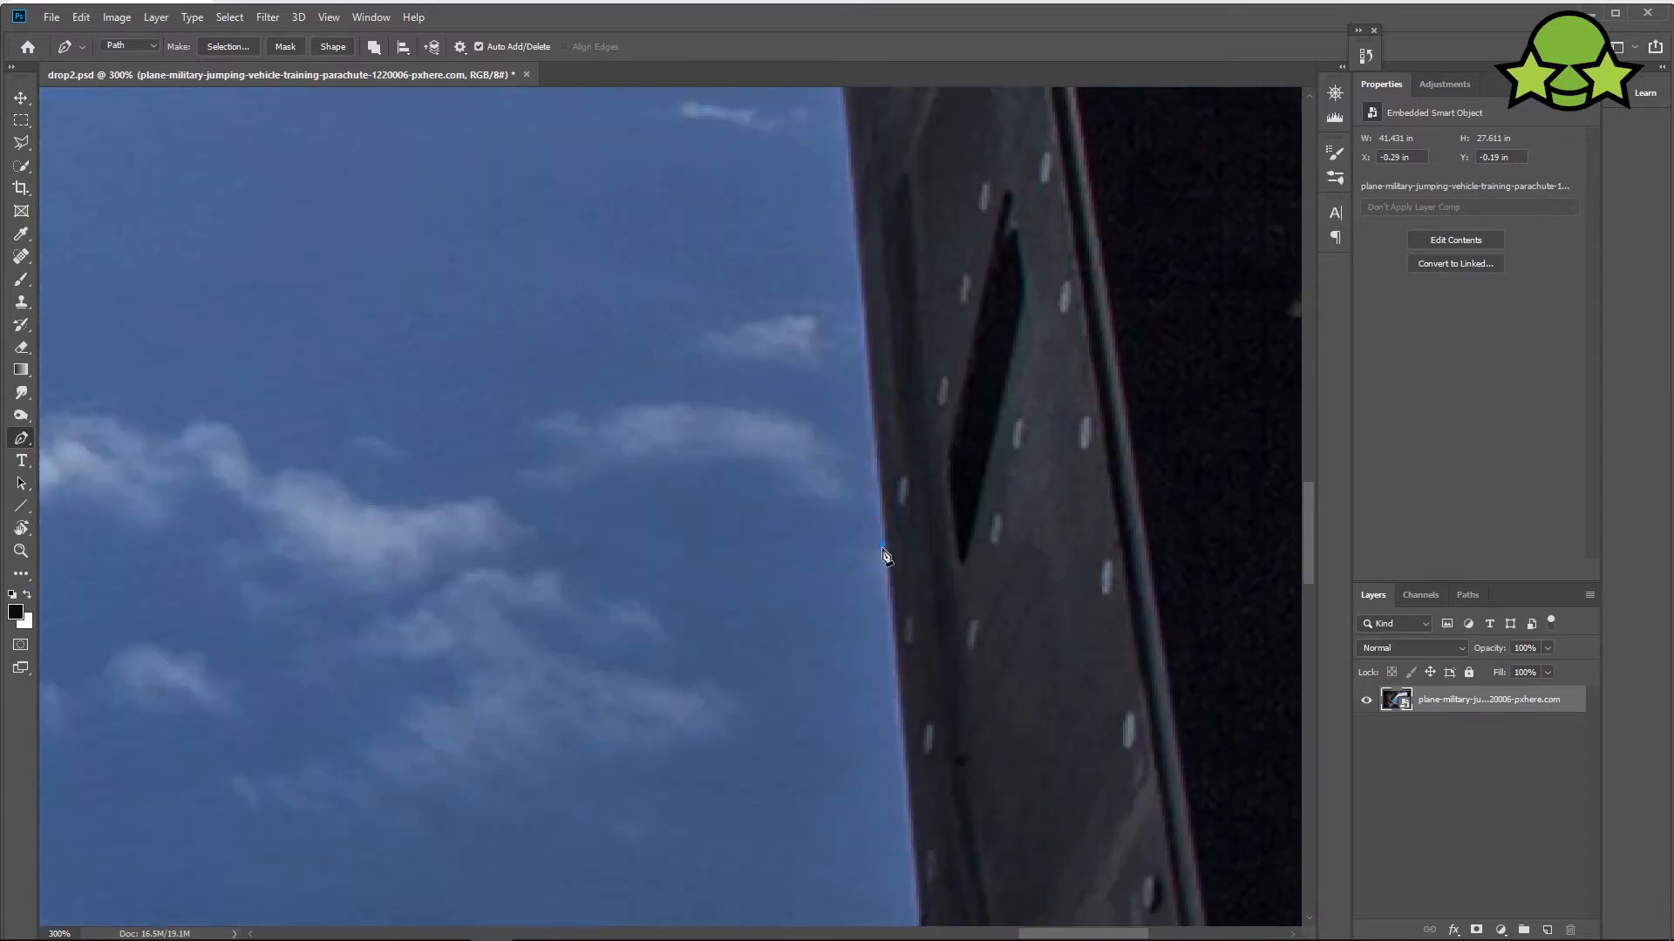
pyautogui.moveTo(1009, 910); pyautogui.dragTo(1010, 547)
pyautogui.moveTo(917, 524); pyautogui.dragTo(921, 582)
pyautogui.moveTo(928, 682); pyautogui.dragTo(739, 616)
# Outline the top and outer side of the latch on the right-hand door frame.
pyautogui.hotkey('ctrl', '+')
pyautogui.hotkey('ctrl', '+')
pyautogui.hotkey('ctrl', '+')
pyautogui.click(978, 749)
pyautogui.click(945, 754)
pyautogui.click(841, 811)
pyautogui.moveTo(844, 820); pyautogui.dragTo(812, 474)
pyautogui.moveTo(843, 628); pyautogui.dragTo(766, 399)
# Trace the latch's lower end and bring the path back to the door frame's edge.
pyautogui.moveTo(812, 652); pyautogui.dragTo(816, 687)
pyautogui.moveTo(833, 769); pyautogui.dragTo(837, 790)
pyautogui.click(870, 775)
pyautogui.click(964, 790)
pyautogui.click(1028, 786)
pyautogui.click(1042, 785)
# Follow the door frame's edge below the latch down to the small hook-shaped projection.
pyautogui.hotkey('ctrl', '-')
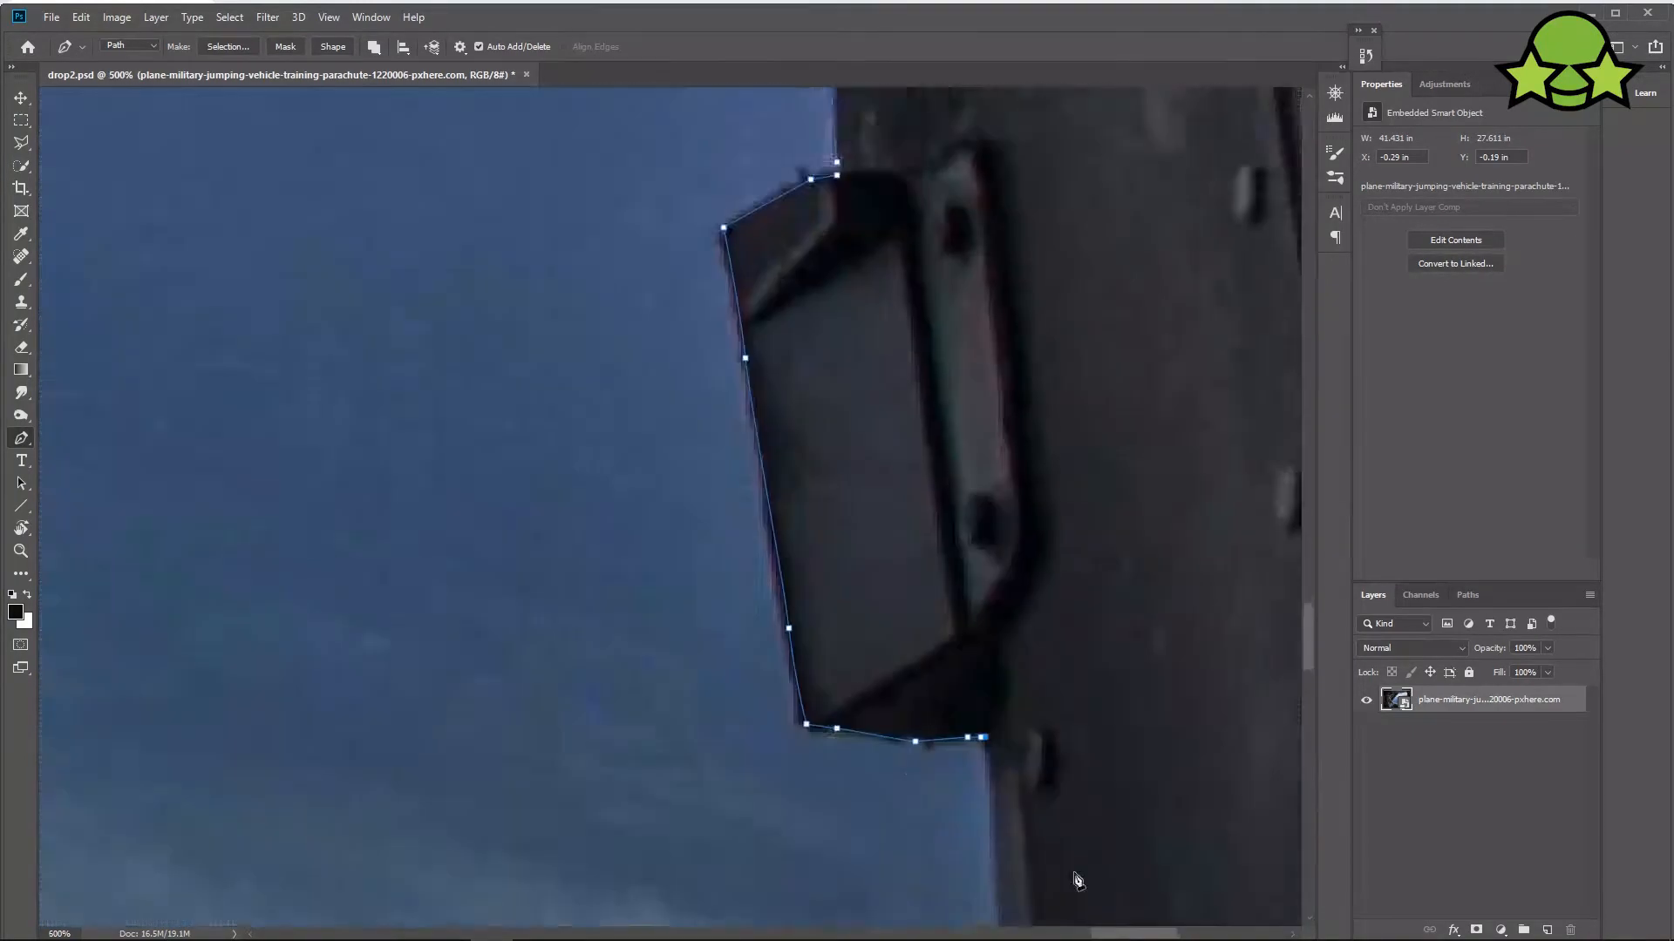
pyautogui.scroll(-2, 830, 512)
pyautogui.hotkey('ctrl', '-')
pyautogui.hotkey('ctrl', '-')
pyautogui.hotkey('ctrl', '-')
pyautogui.scroll(-4, 855, 540)
pyautogui.moveTo(877, 566); pyautogui.dragTo(880, 610)
pyautogui.moveTo(907, 829); pyautogui.dragTo(916, 913)
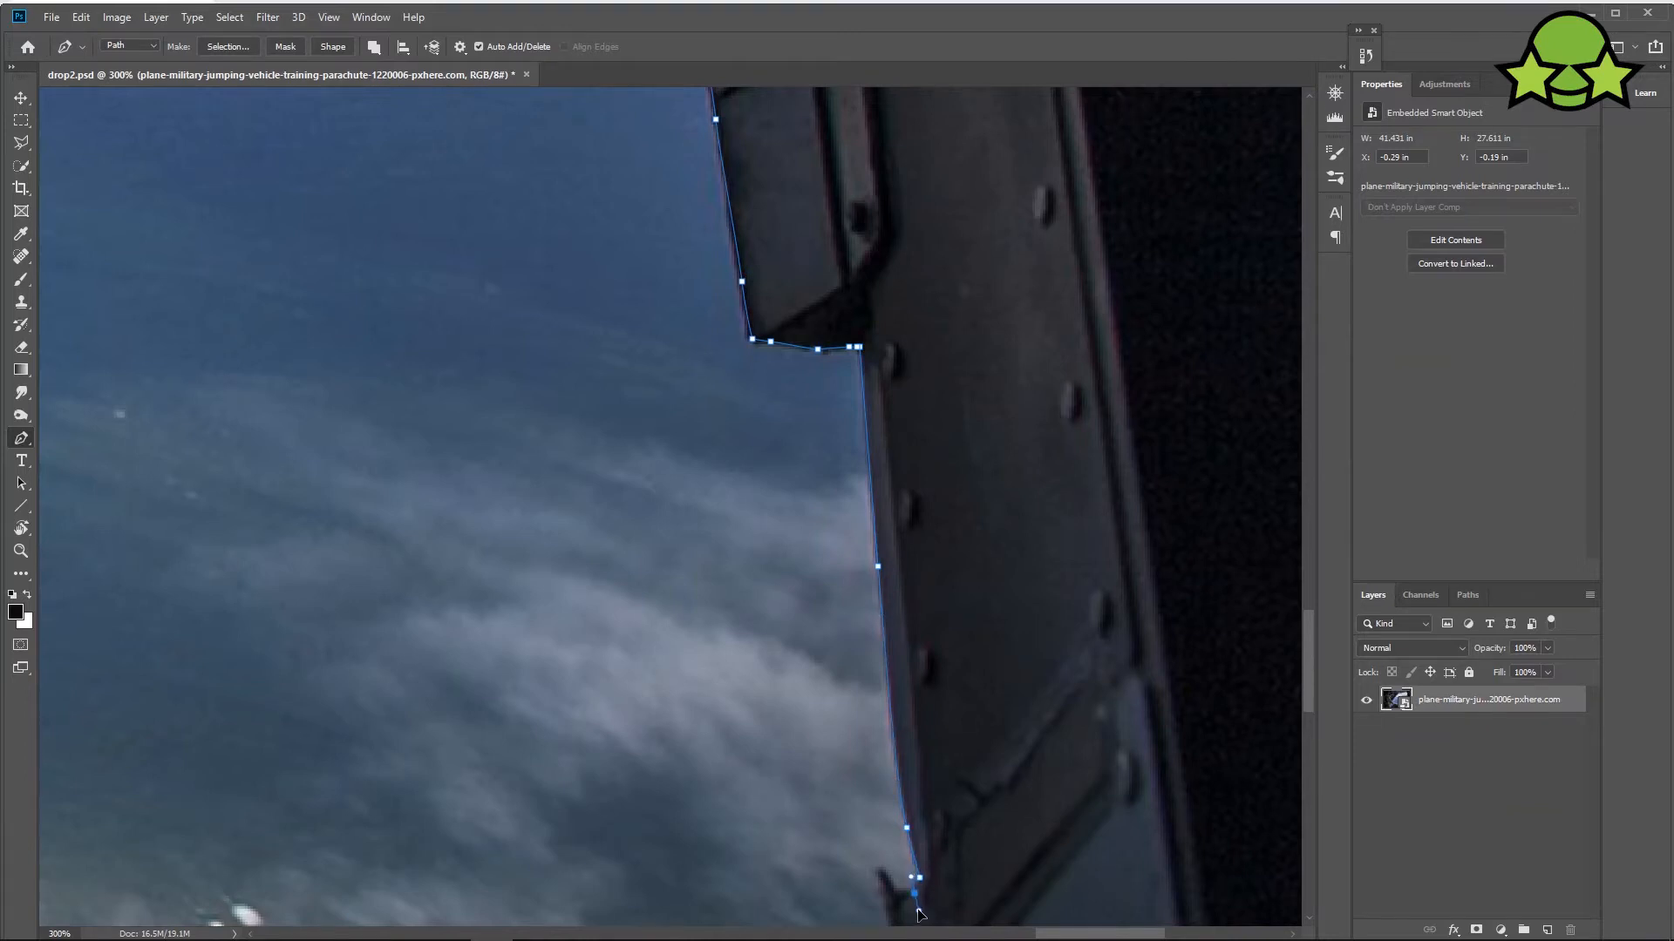
# Trace around the small hook-shaped projection and continue the path down the door frame past the coastline.
pyautogui.moveTo(837, 659); pyautogui.dragTo(848, 334)
pyautogui.click(912, 567)
pyautogui.click(892, 544)
pyautogui.click(889, 554)
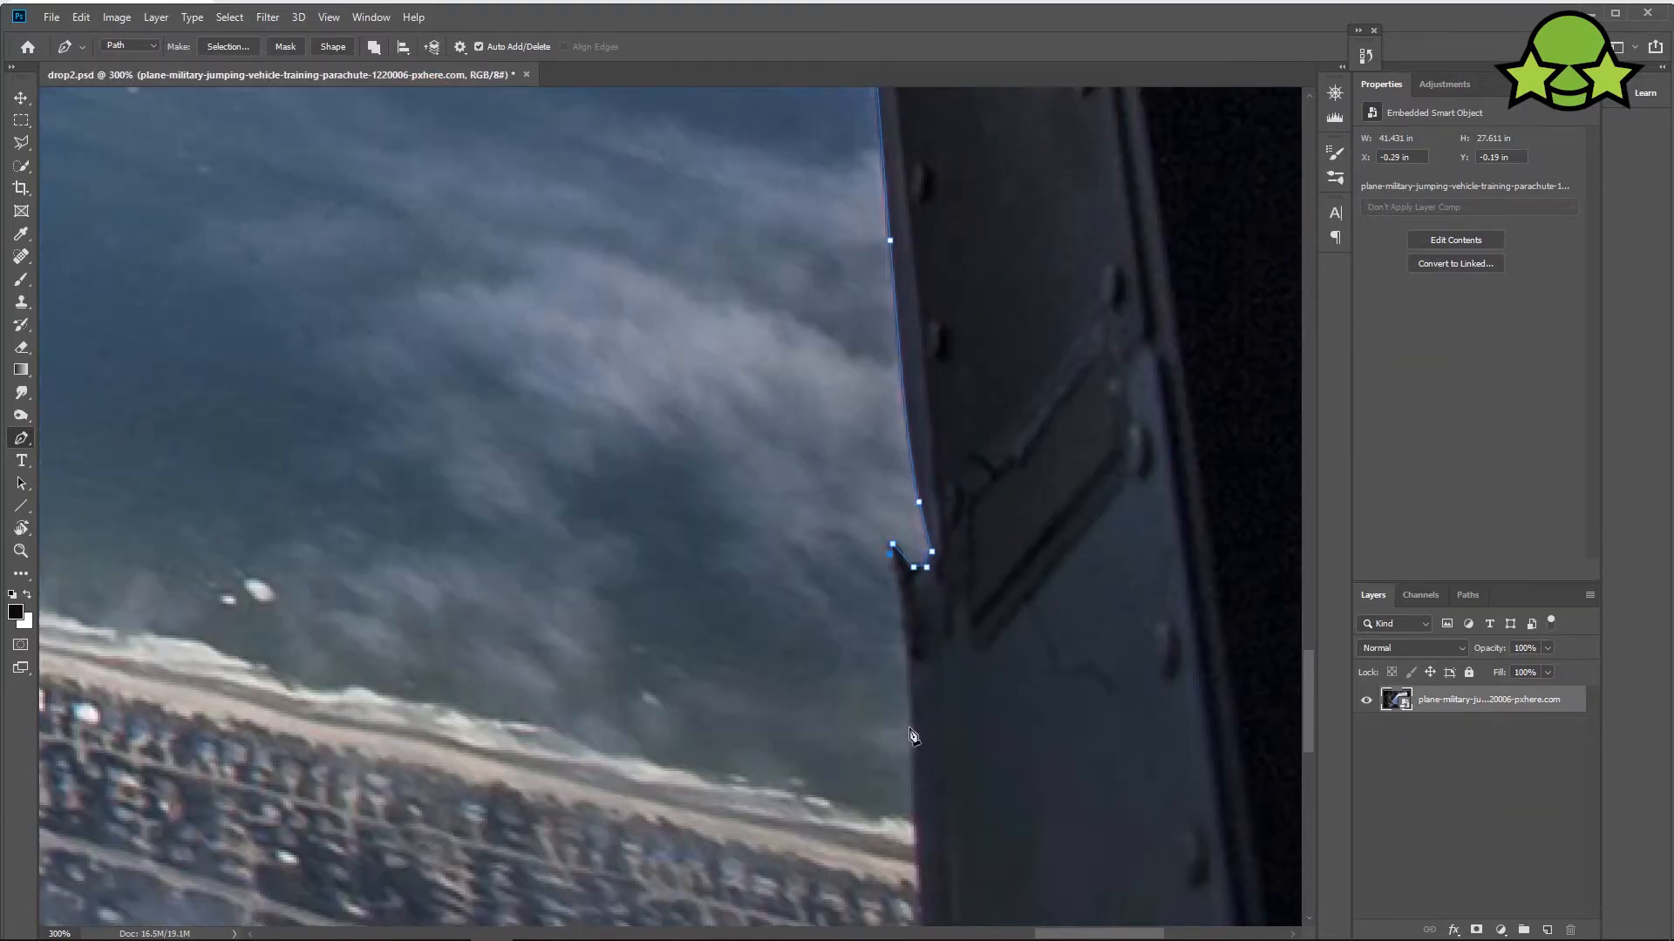
pyautogui.click(908, 728)
pyautogui.moveTo(915, 823); pyautogui.dragTo(909, 437)
pyautogui.click(921, 653)
# Close the path below the canvas at its starting point and convert it into a selection.
pyautogui.hotkey('ctrl', '-')
pyautogui.scroll(-2, 920, 658)
pyautogui.click(858, 741)
pyautogui.moveTo(625, 886); pyautogui.dragTo(597, 887)
pyautogui.moveTo(498, 855); pyautogui.dragTo(479, 828)
pyautogui.moveTo(463, 762); pyautogui.dragTo(467, 742)
pyautogui.click(461, 720)
pyautogui.hotkey('ctrl', 'Return')
pyautogui.hotkey('ctrl', '-')
pyautogui.hotkey('ctrl', '-')
pyautogui.hotkey('ctrl', '-')
pyautogui.hotkey('ctrl', '-')
pyautogui.hotkey('ctrl', '-')
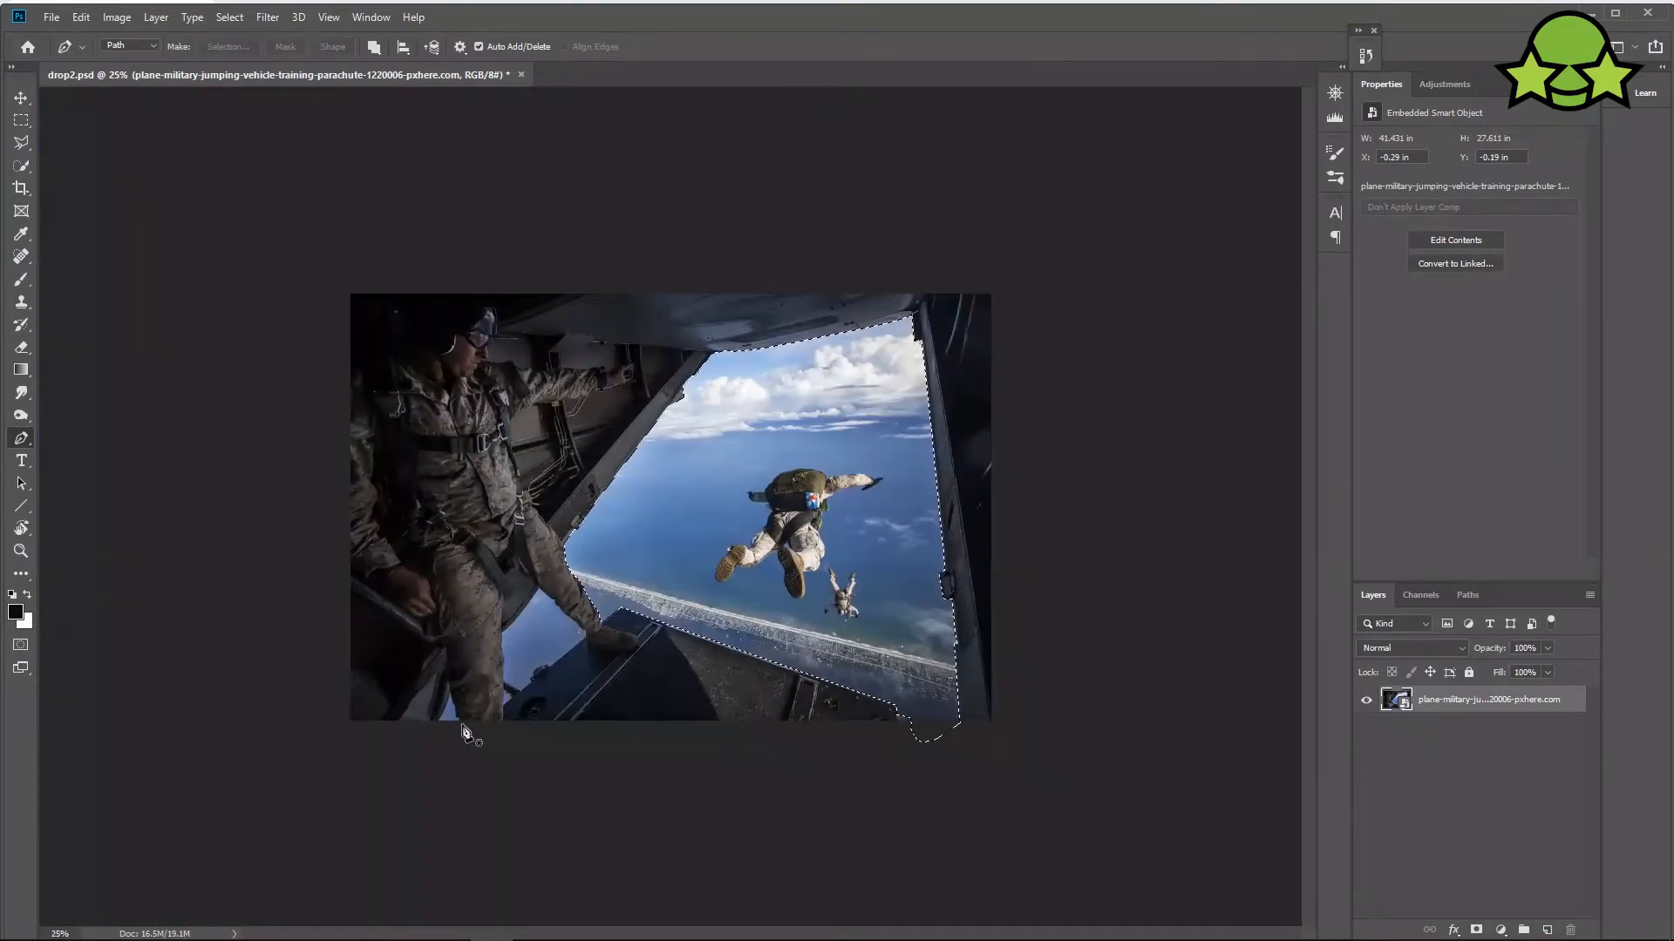
# Feather the selection of the sky opening.
pyautogui.click(229, 16)
pyautogui.moveTo(261, 258)
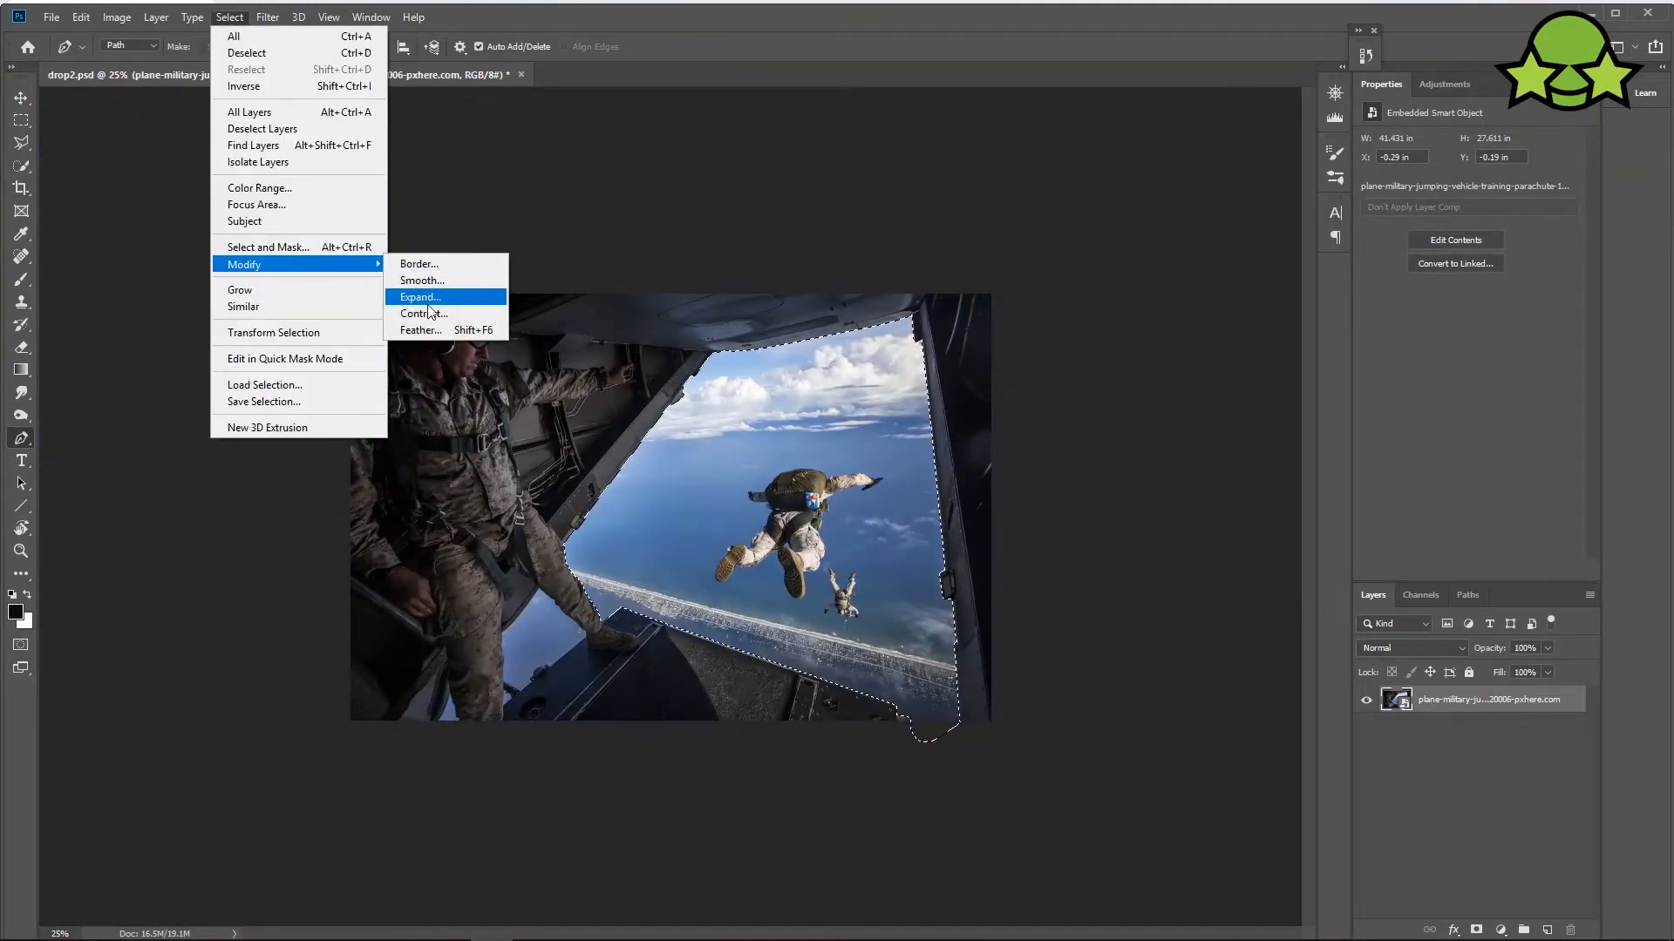
pyautogui.click(436, 335)
pyautogui.click(921, 288)
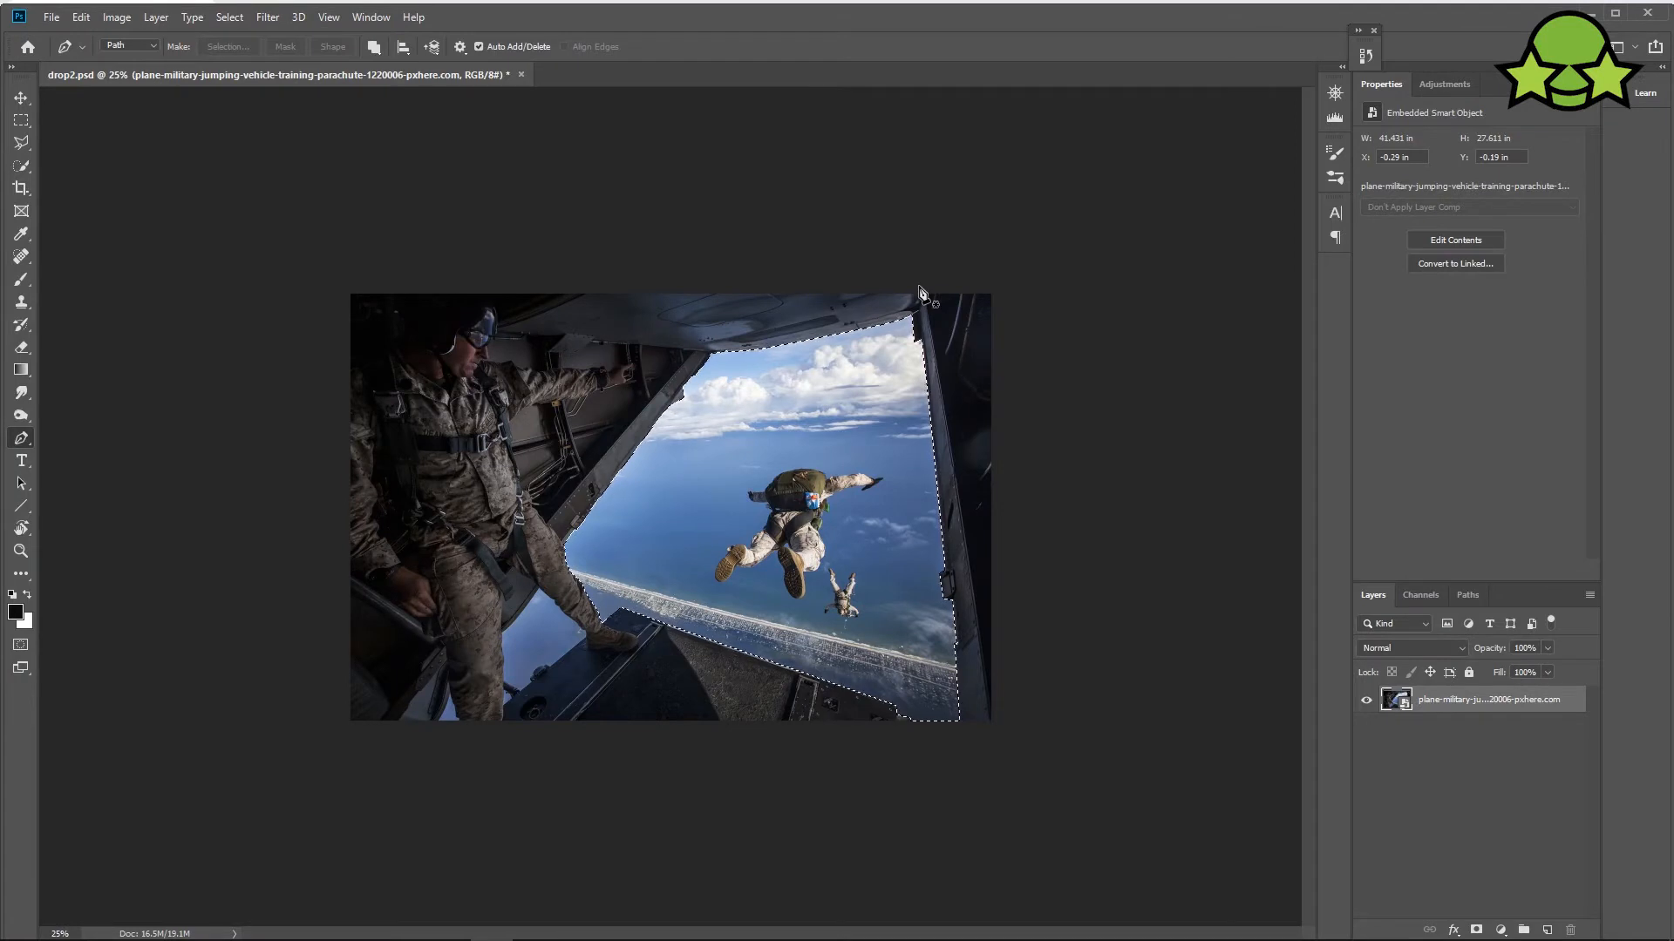
# Duplicate the plane photo layer and mask the copy with the selected sky opening.
pyautogui.moveTo(1532, 710); pyautogui.dragTo(1547, 931)
pyautogui.click(1475, 930)
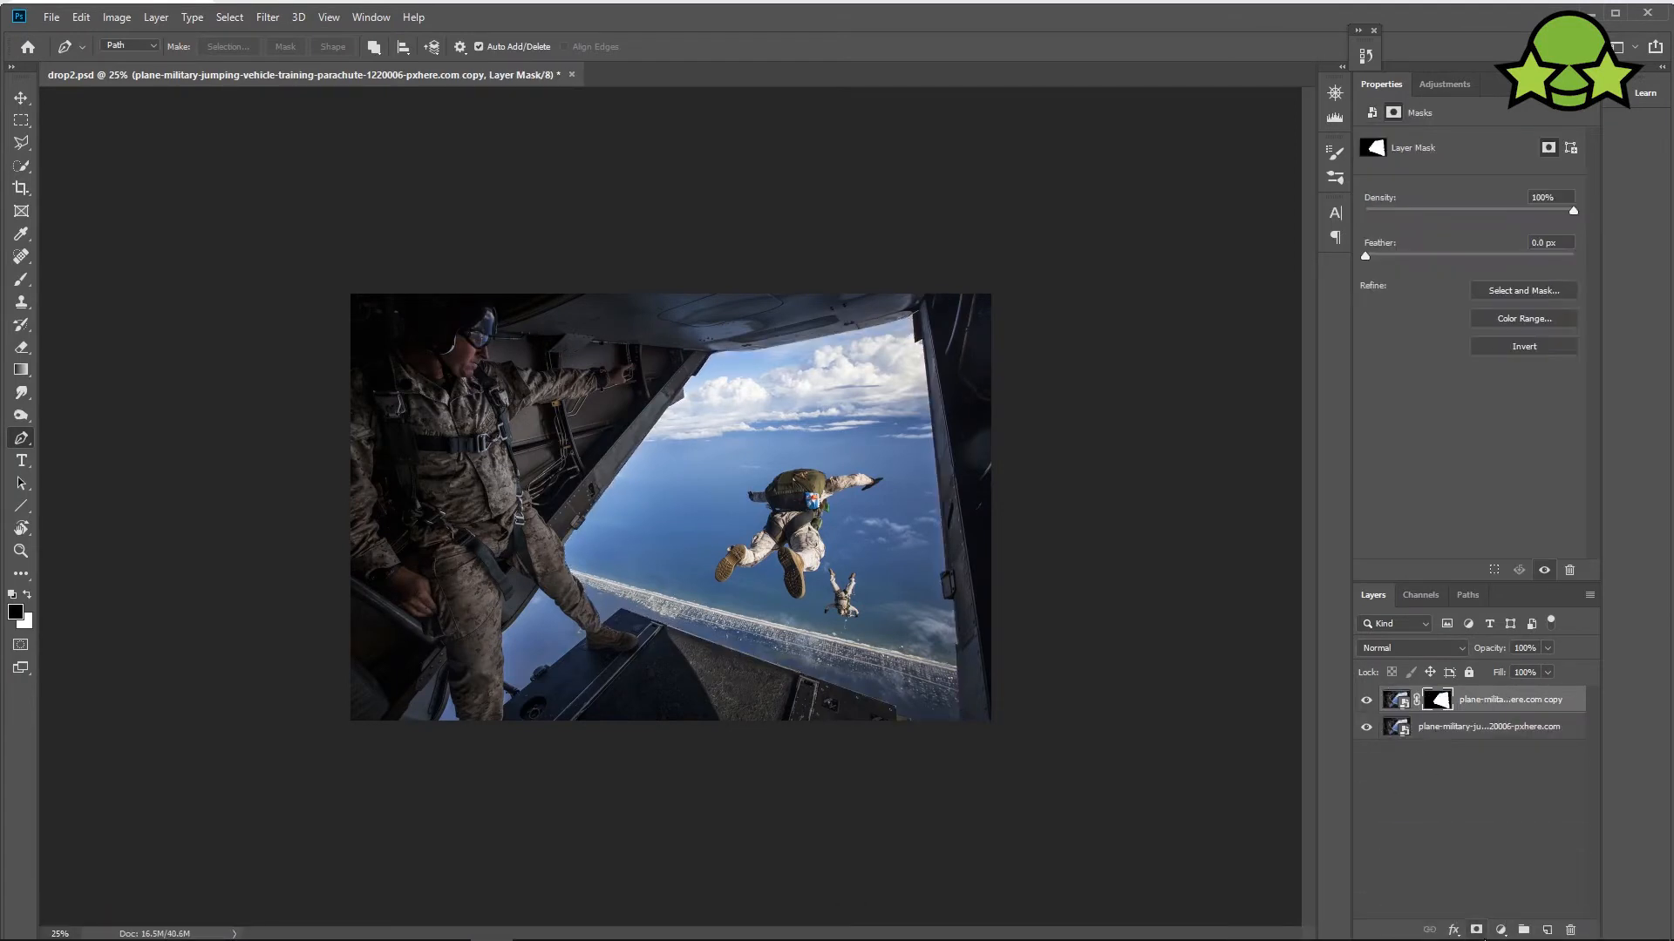
# Toggle the original plane layer's visibility to inspect the masked sky opening.
pyautogui.click(1366, 727)
pyautogui.click(1366, 727)
pyautogui.click(1366, 727)
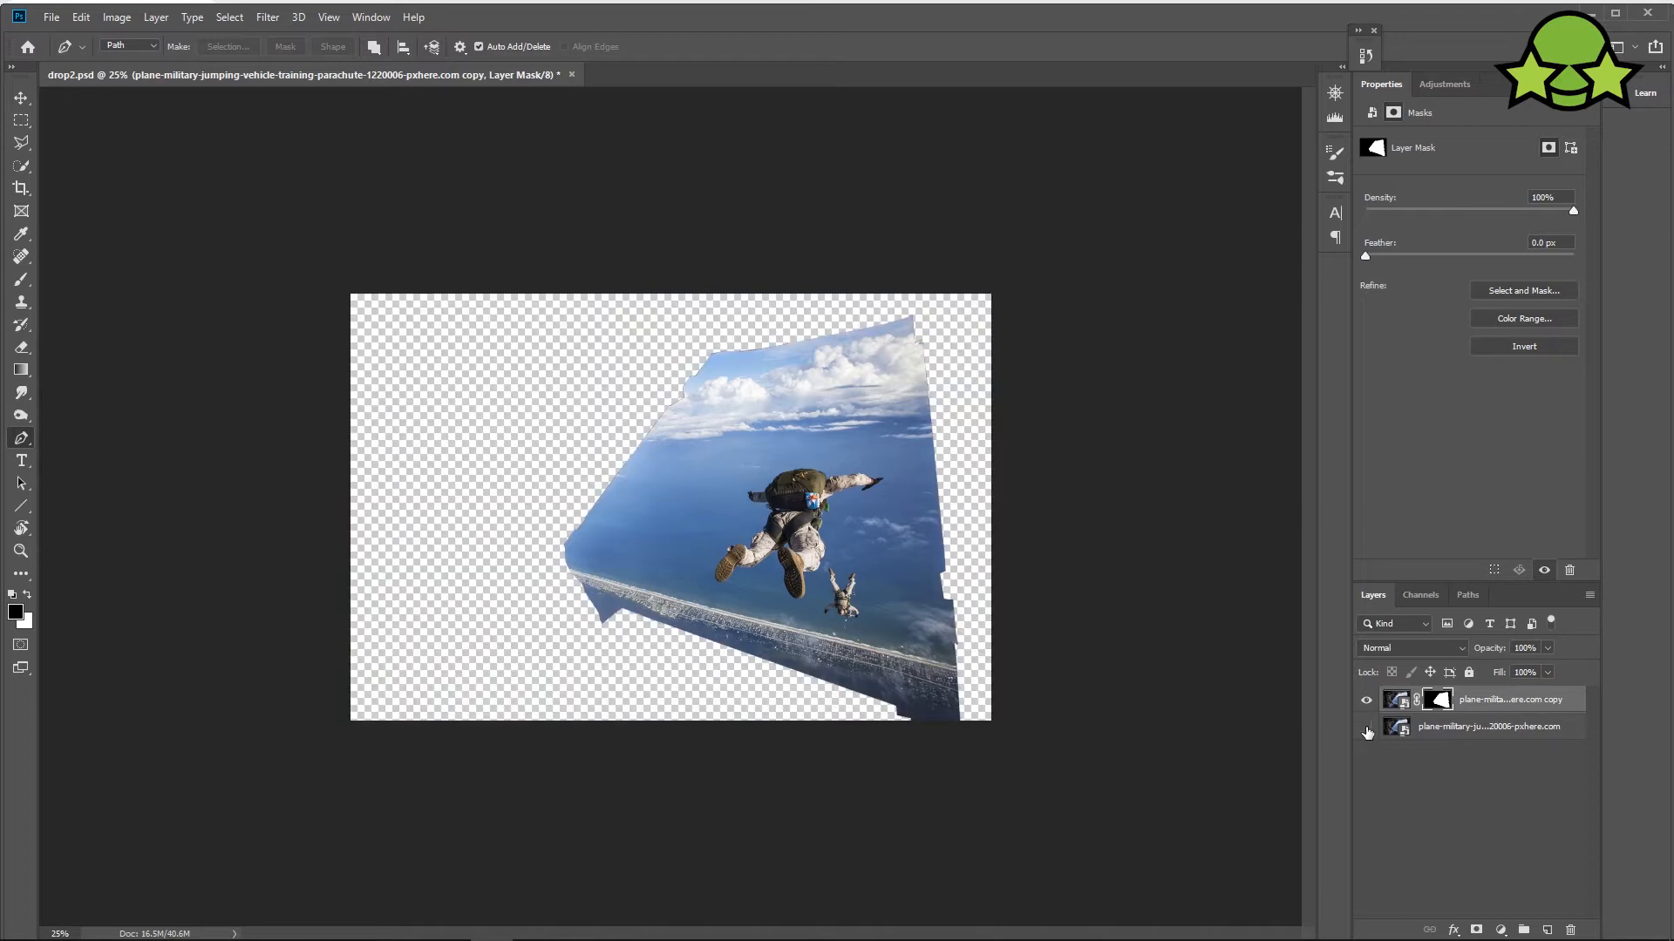
# Invert the plane copy's layer mask so the interior shows and the sky opening is hidden.
pyautogui.hotkey('ctrl', 'i')
# Start a Pen path at the upper corner of the sky gap between the soldier's legs, following the underside of the outstretched leg.
pyautogui.hotkey('ctrl', '+')
pyautogui.hotkey('ctrl', '+')
pyautogui.hotkey('ctrl', '+')
pyautogui.hotkey('ctrl', '+')
pyautogui.hotkey('ctrl', '+')
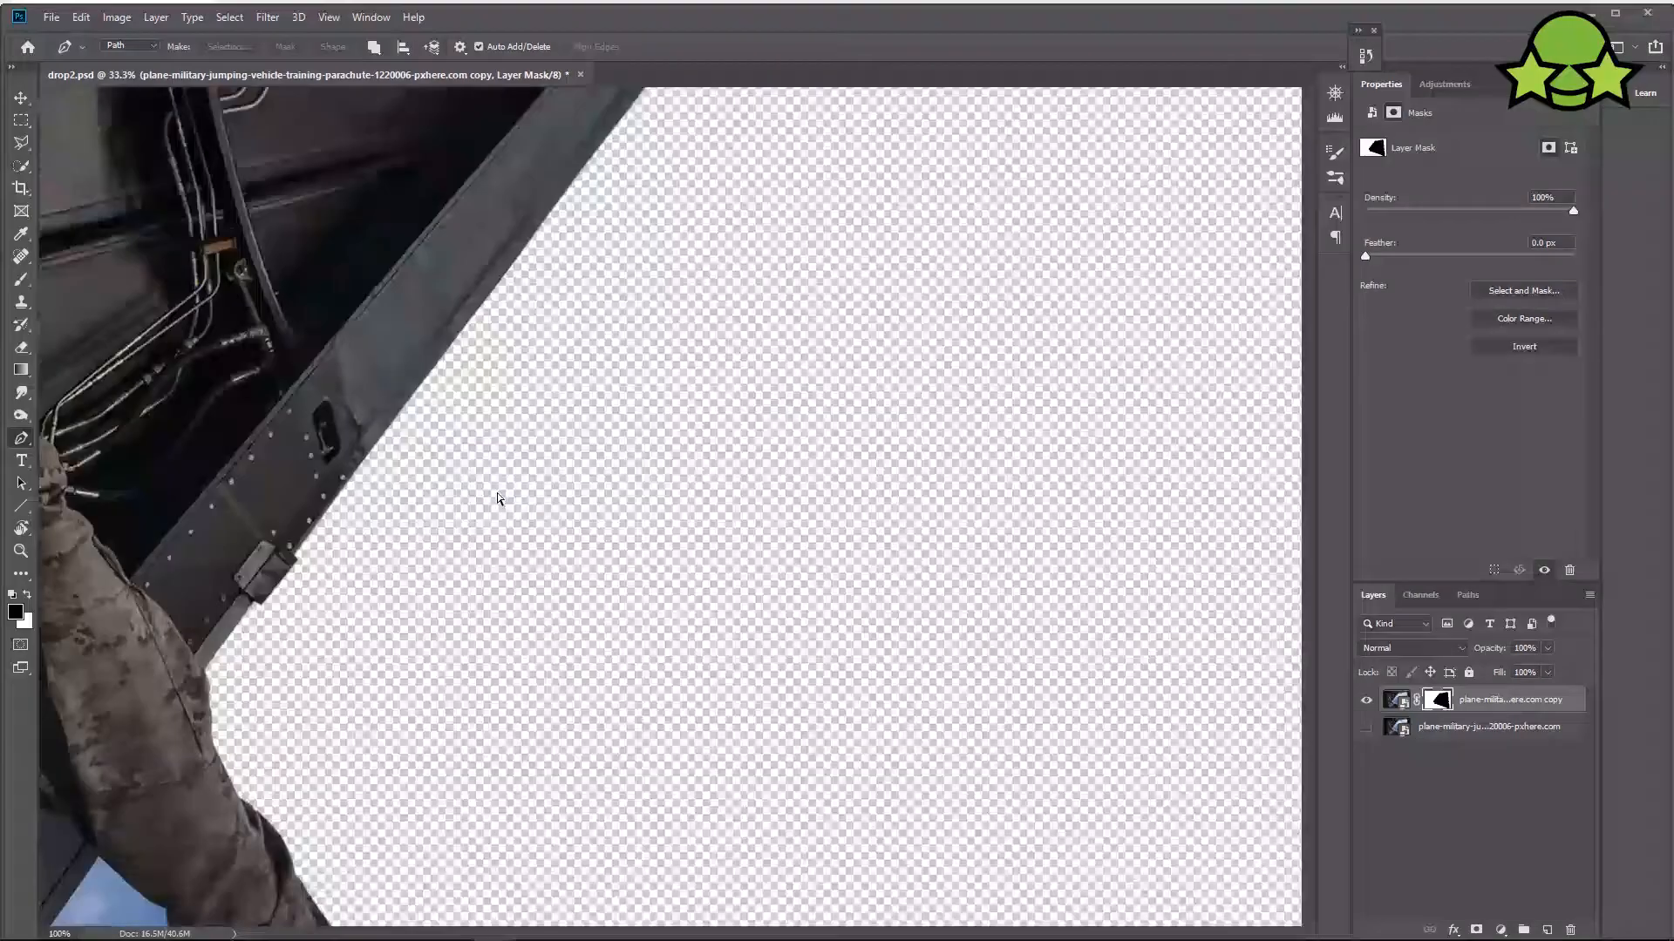
pyautogui.moveTo(304, 652); pyautogui.dragTo(1079, 352)
pyautogui.moveTo(335, 876); pyautogui.dragTo(630, 471)
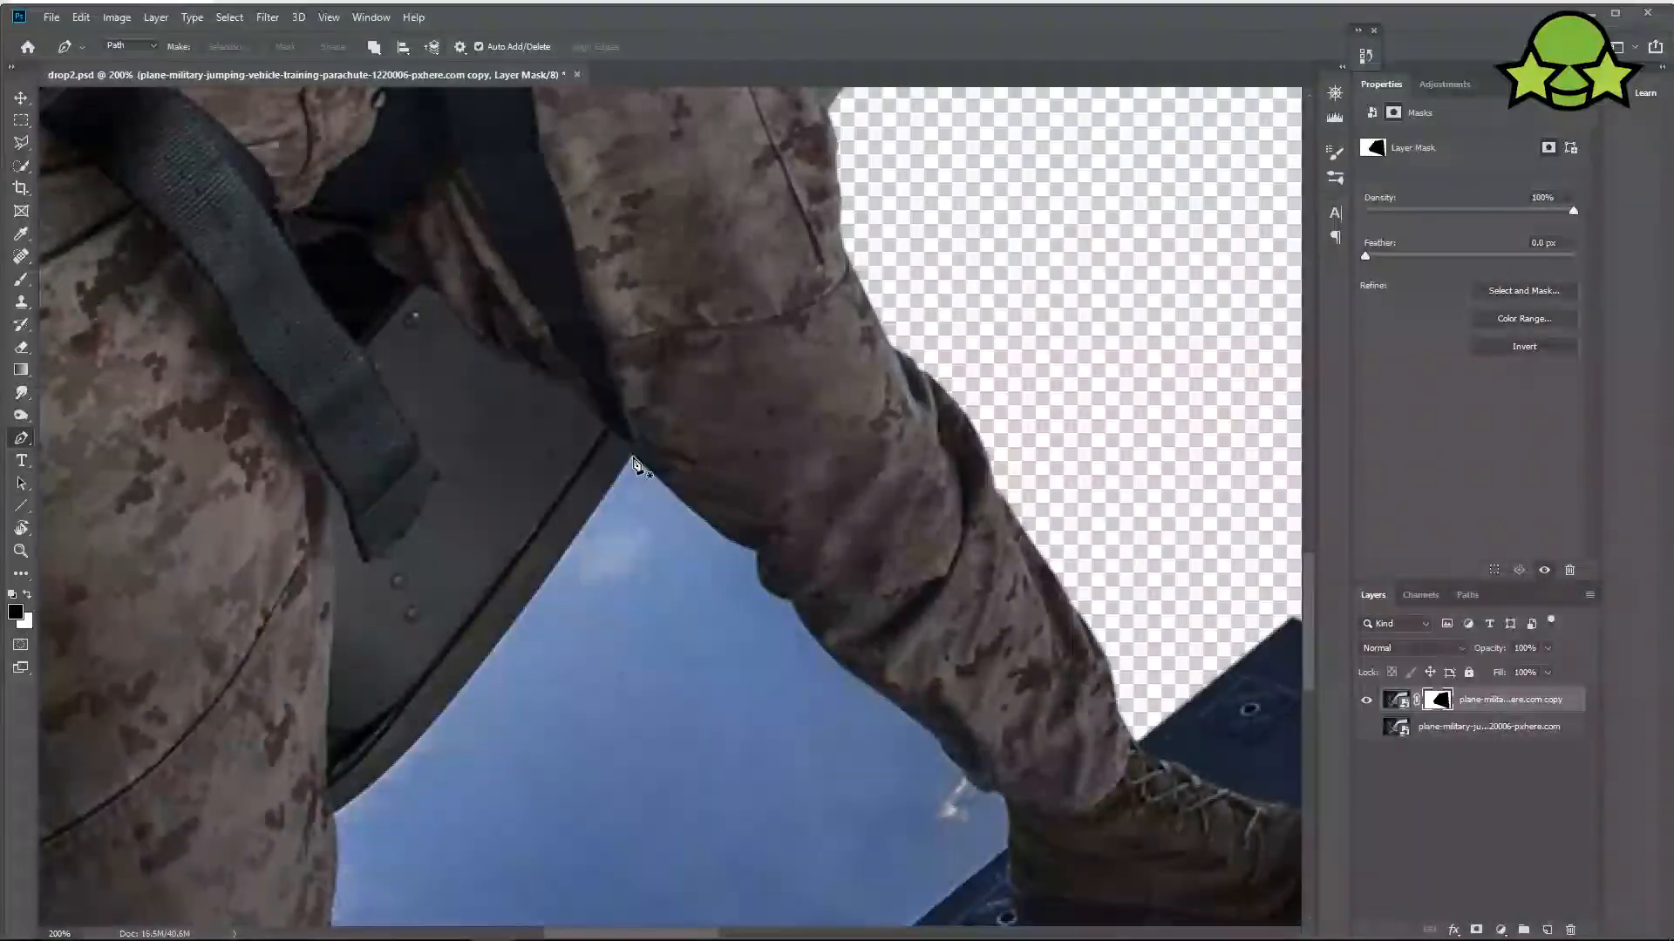
pyautogui.hotkey('alt', 'Tab')
pyautogui.hotkey('alt', 'Tab')
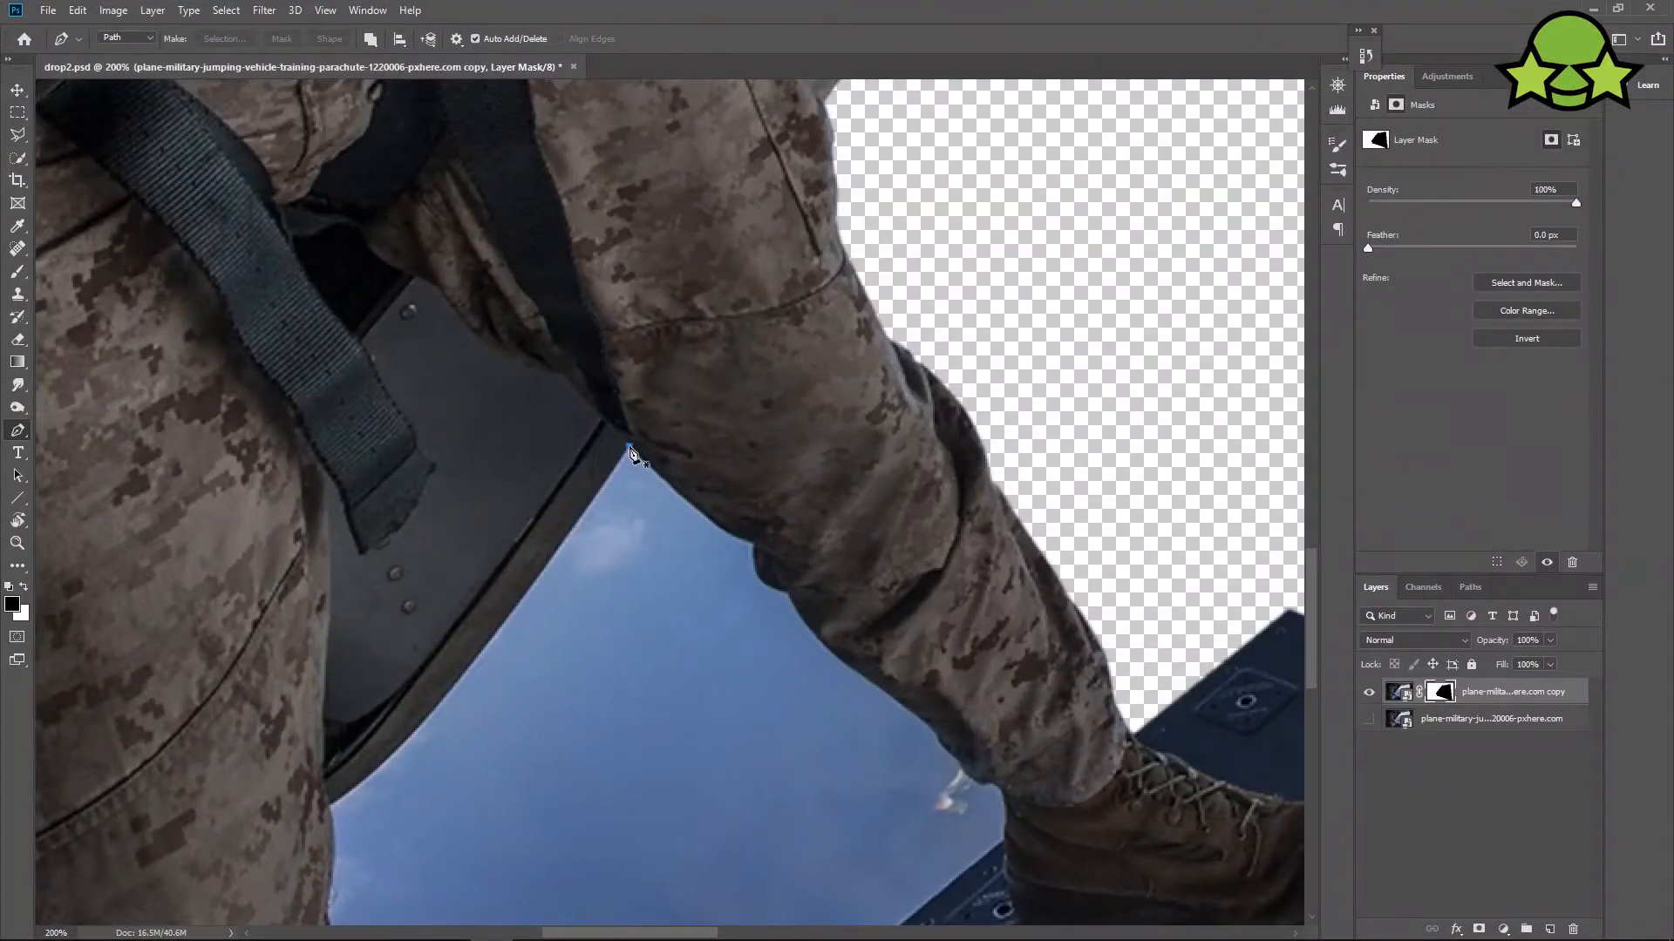
pyautogui.click(629, 447)
pyautogui.hotkey('ctrl', '+')
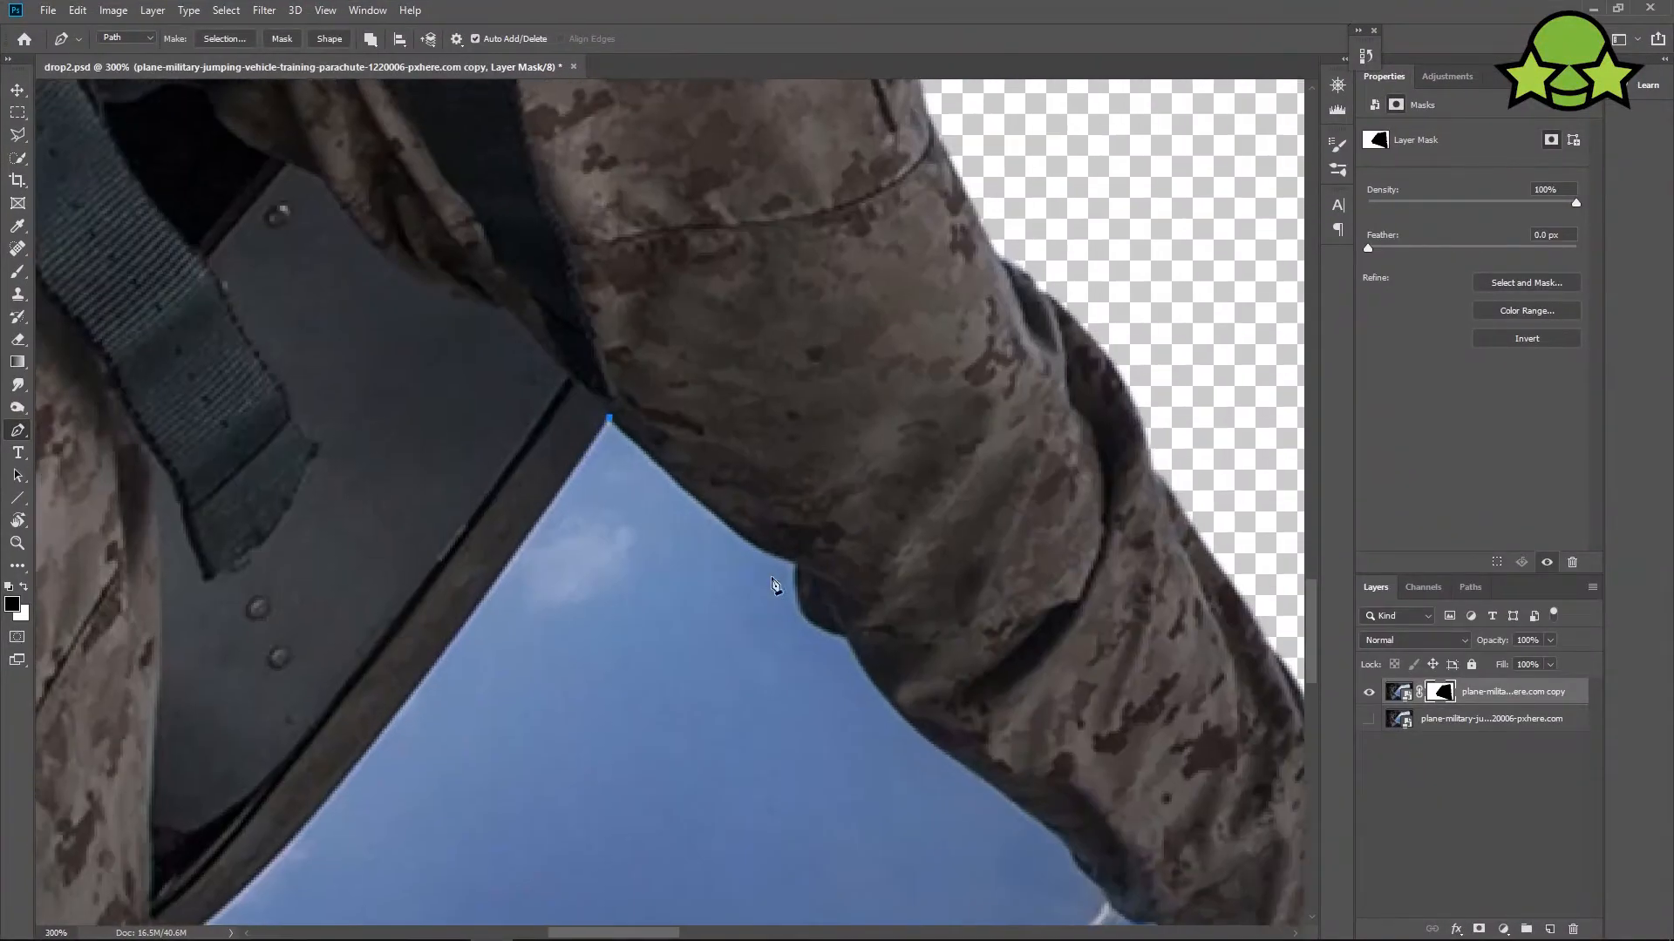
pyautogui.moveTo(672, 522); pyautogui.dragTo(693, 530)
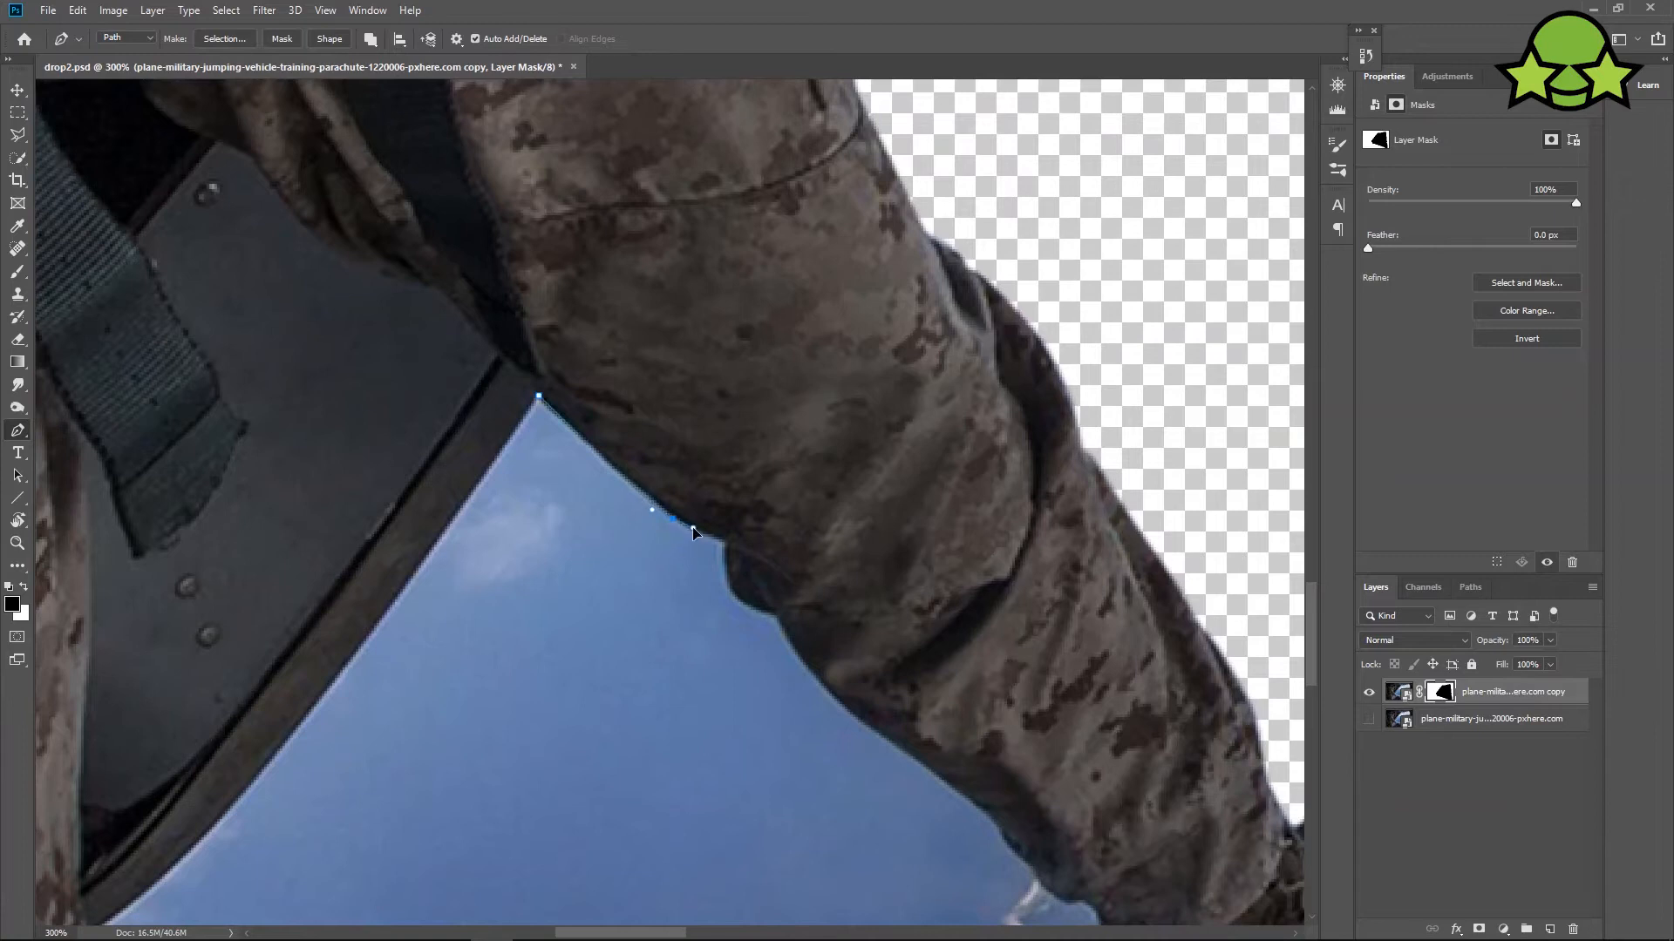
pyautogui.click(727, 543)
# Continue the path down the underside of the outstretched trouser leg to the ankle.
pyautogui.moveTo(819, 654); pyautogui.dragTo(724, 513)
pyautogui.keyDown('alt'); pyautogui.click(662, 511); pyautogui.keyUp('alt')
pyautogui.moveTo(740, 608); pyautogui.dragTo(790, 646)
pyautogui.moveTo(917, 729); pyautogui.dragTo(754, 603)
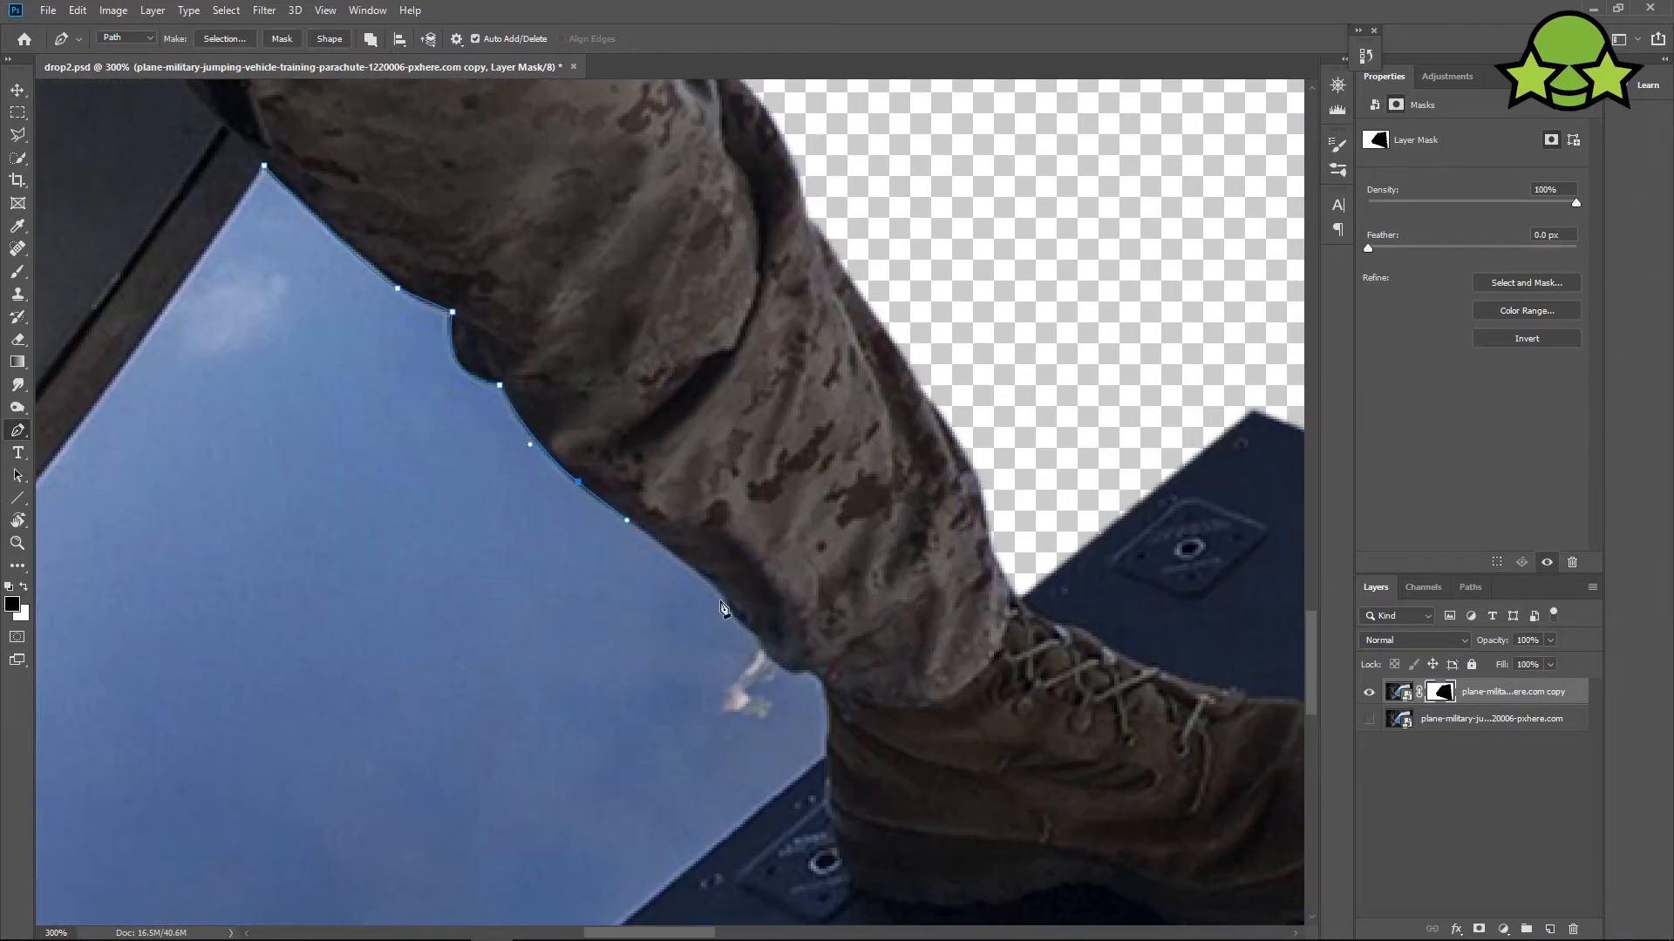
pyautogui.keyDown('alt'); pyautogui.click(727, 605); pyautogui.keyUp('alt')
pyautogui.click(761, 636)
# Continue the path past the boot, along the ramp edge and around the hinge bracket.
pyautogui.moveTo(813, 768); pyautogui.dragTo(1090, 477)
pyautogui.click(896, 639)
pyautogui.moveTo(895, 639); pyautogui.dragTo(1055, 494)
pyautogui.click(825, 679)
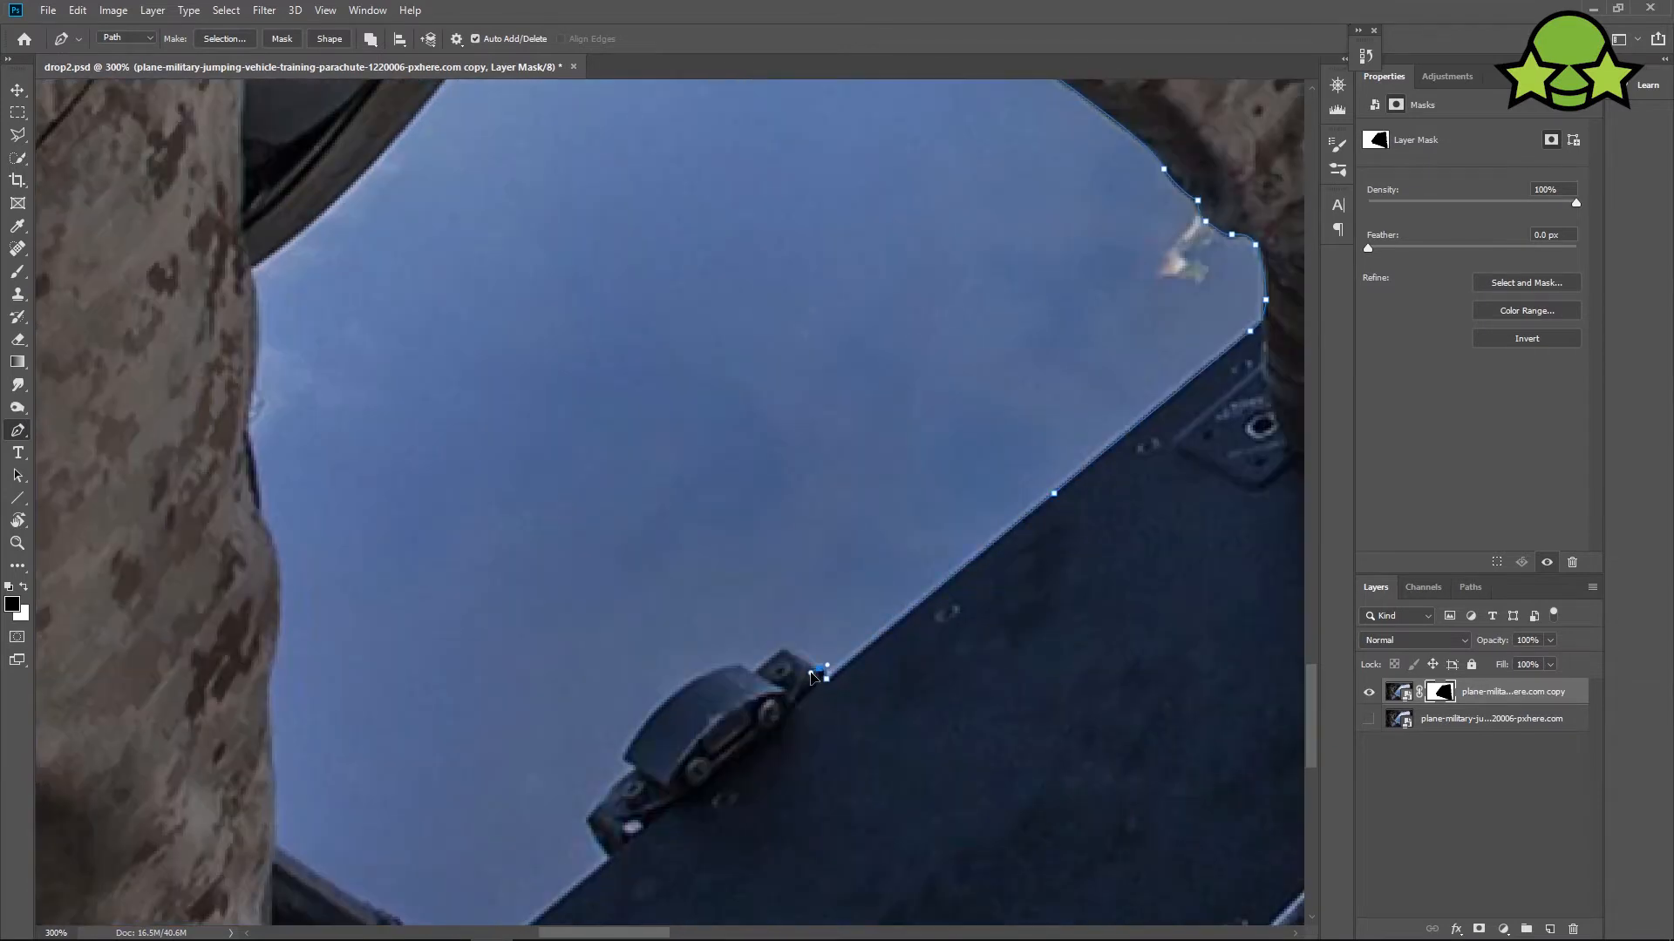
pyautogui.moveTo(742, 671); pyautogui.dragTo(910, 651)
pyautogui.click(908, 645)
pyautogui.moveTo(794, 739); pyautogui.dragTo(758, 811)
pyautogui.click(802, 748)
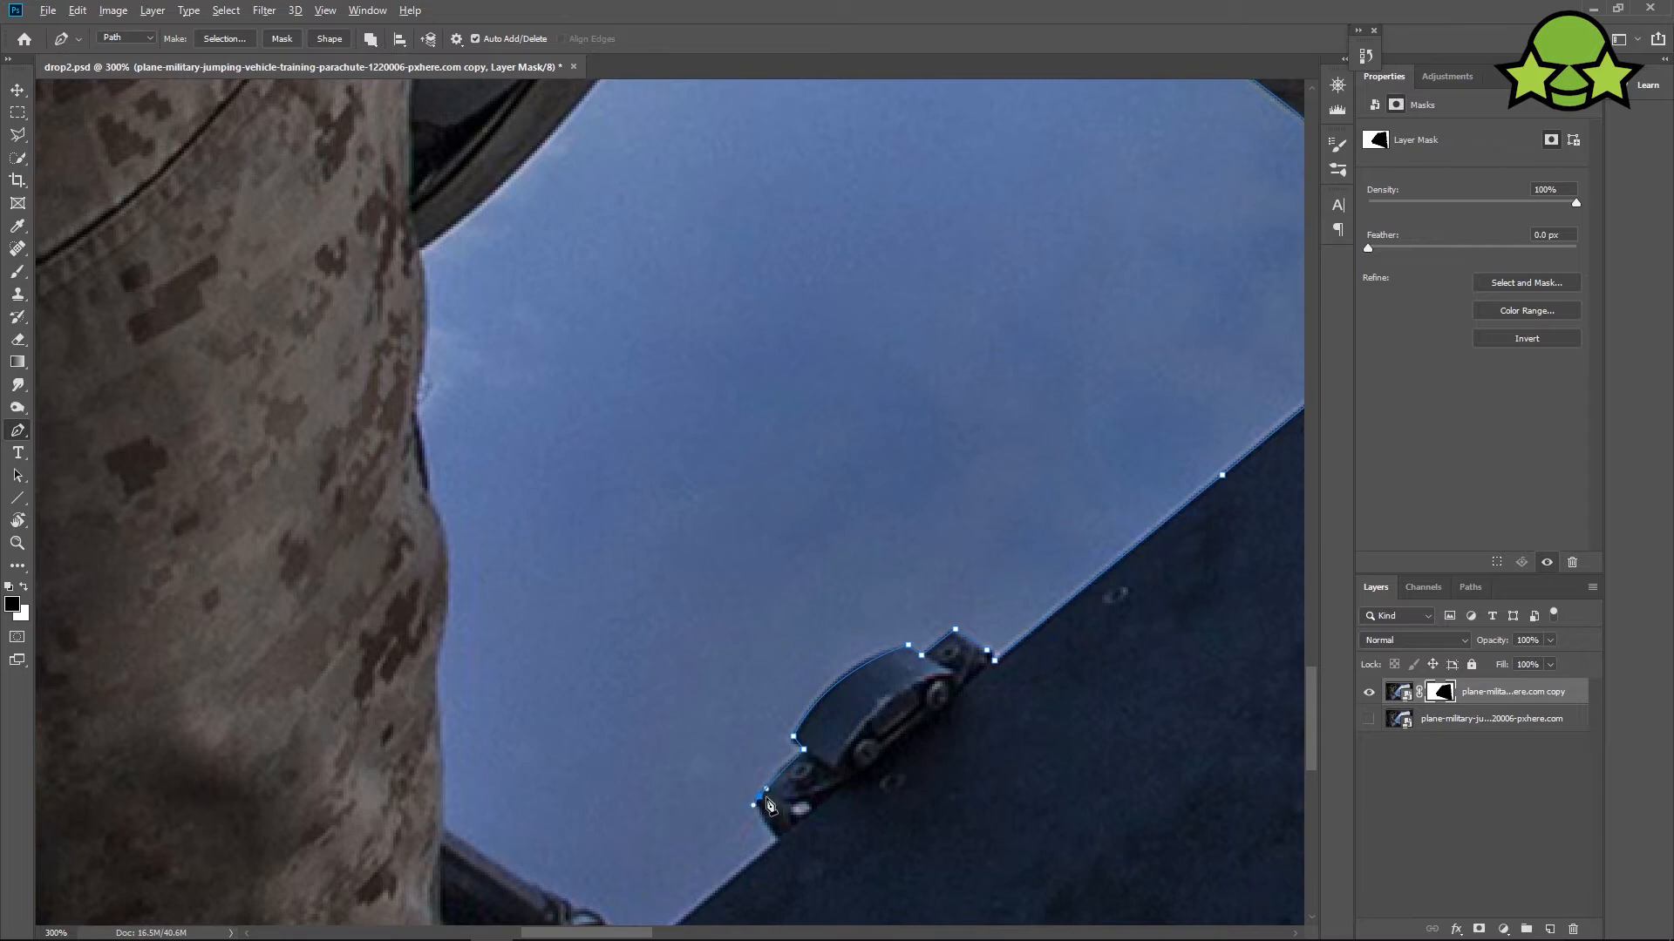
# Extend the path along the ramp edge to the strut, over the strut and up the standing leg.
pyautogui.moveTo(784, 850); pyautogui.dragTo(842, 619)
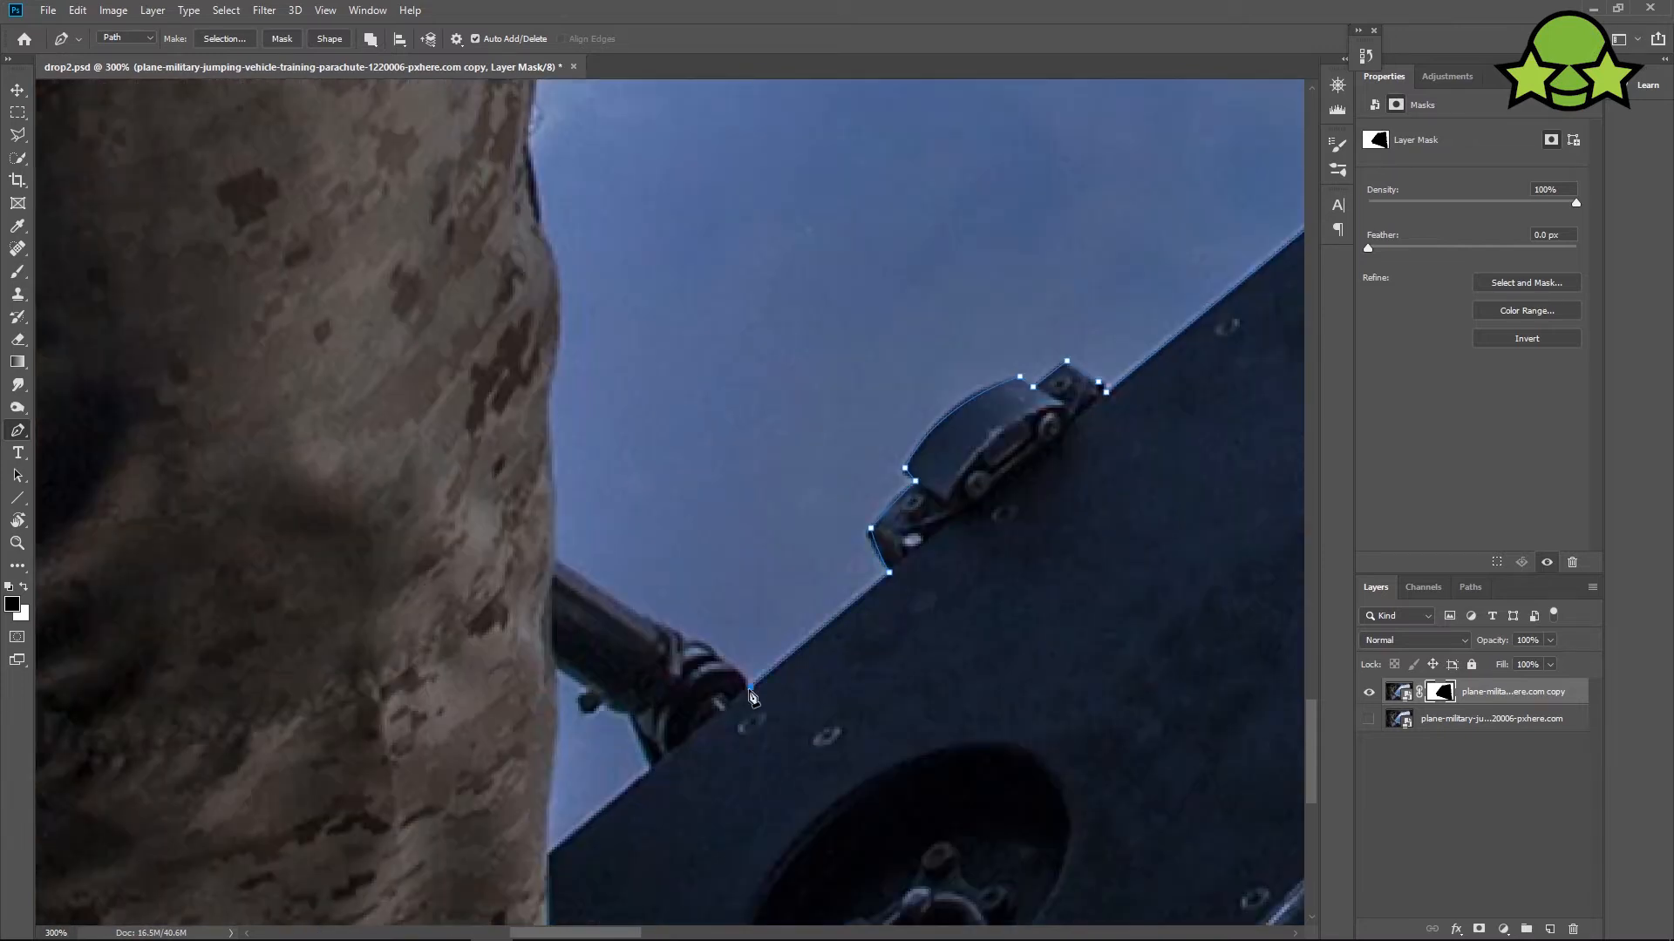
pyautogui.hotkey('alt', 'Tab')
pyautogui.hotkey('alt', 'Tab')
pyautogui.press('Escape')
pyautogui.click(706, 643)
pyautogui.click(680, 637)
pyautogui.scroll(3, 562, 405)
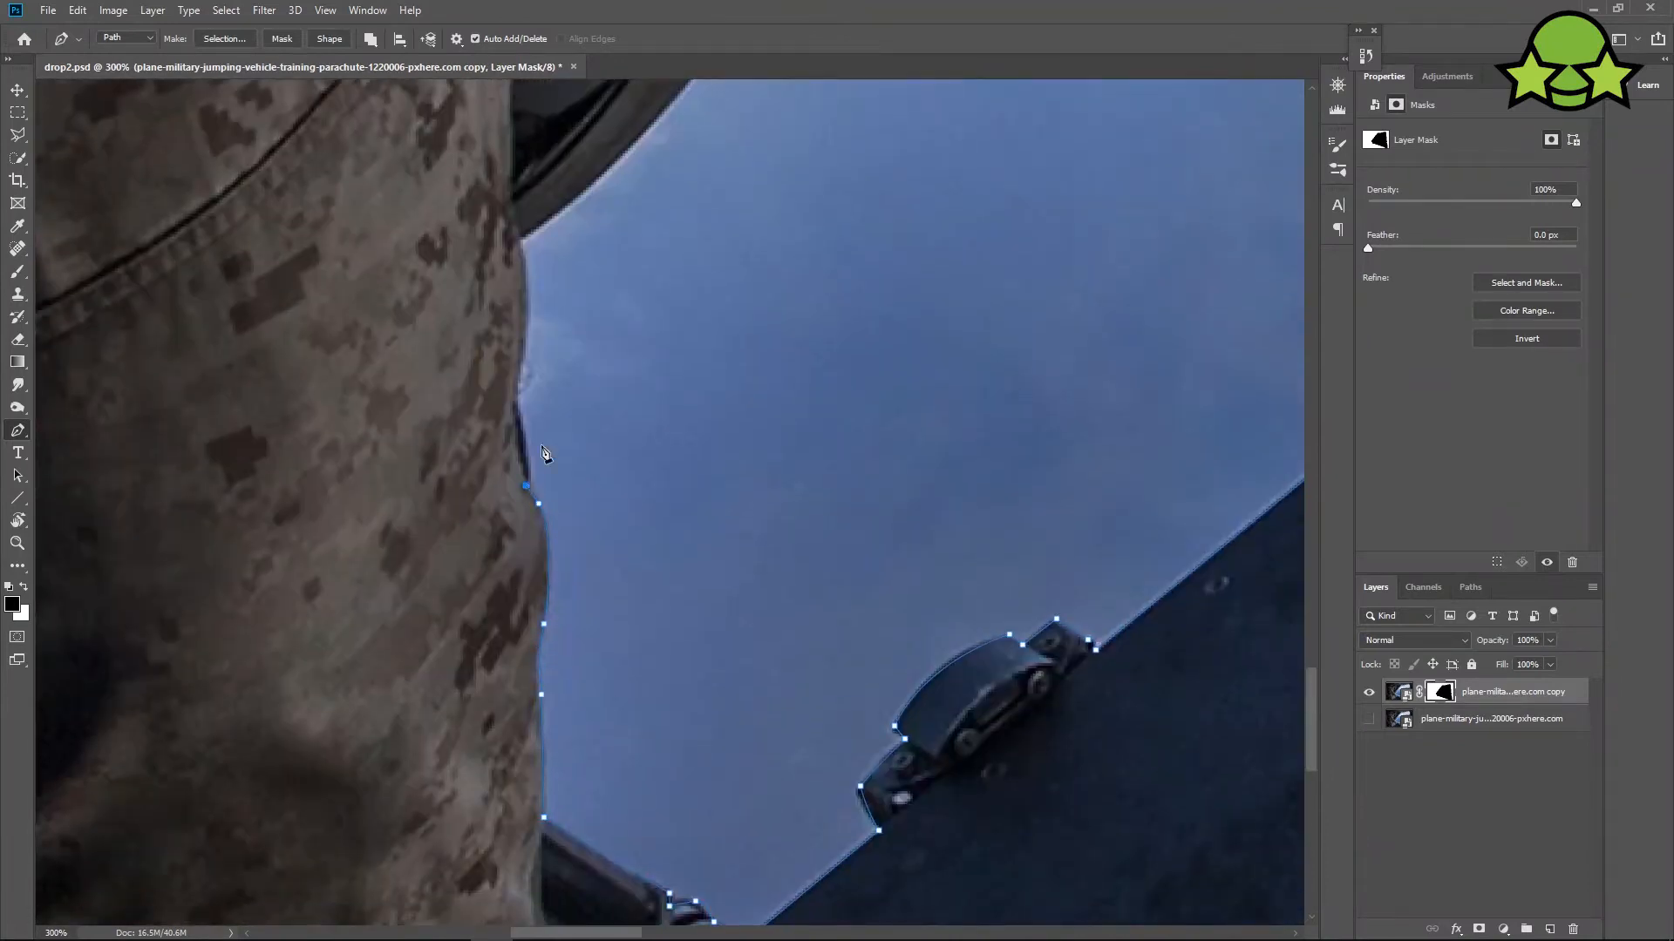
# Finish the path up the standing leg and the curved plane frame, close it and convert it into a selection.
pyautogui.moveTo(530, 494); pyautogui.dragTo(566, 641)
pyautogui.click(554, 544)
pyautogui.moveTo(549, 365); pyautogui.dragTo(350, 634)
pyautogui.click(603, 408)
pyautogui.moveTo(603, 408); pyautogui.dragTo(437, 637)
pyautogui.click(621, 386)
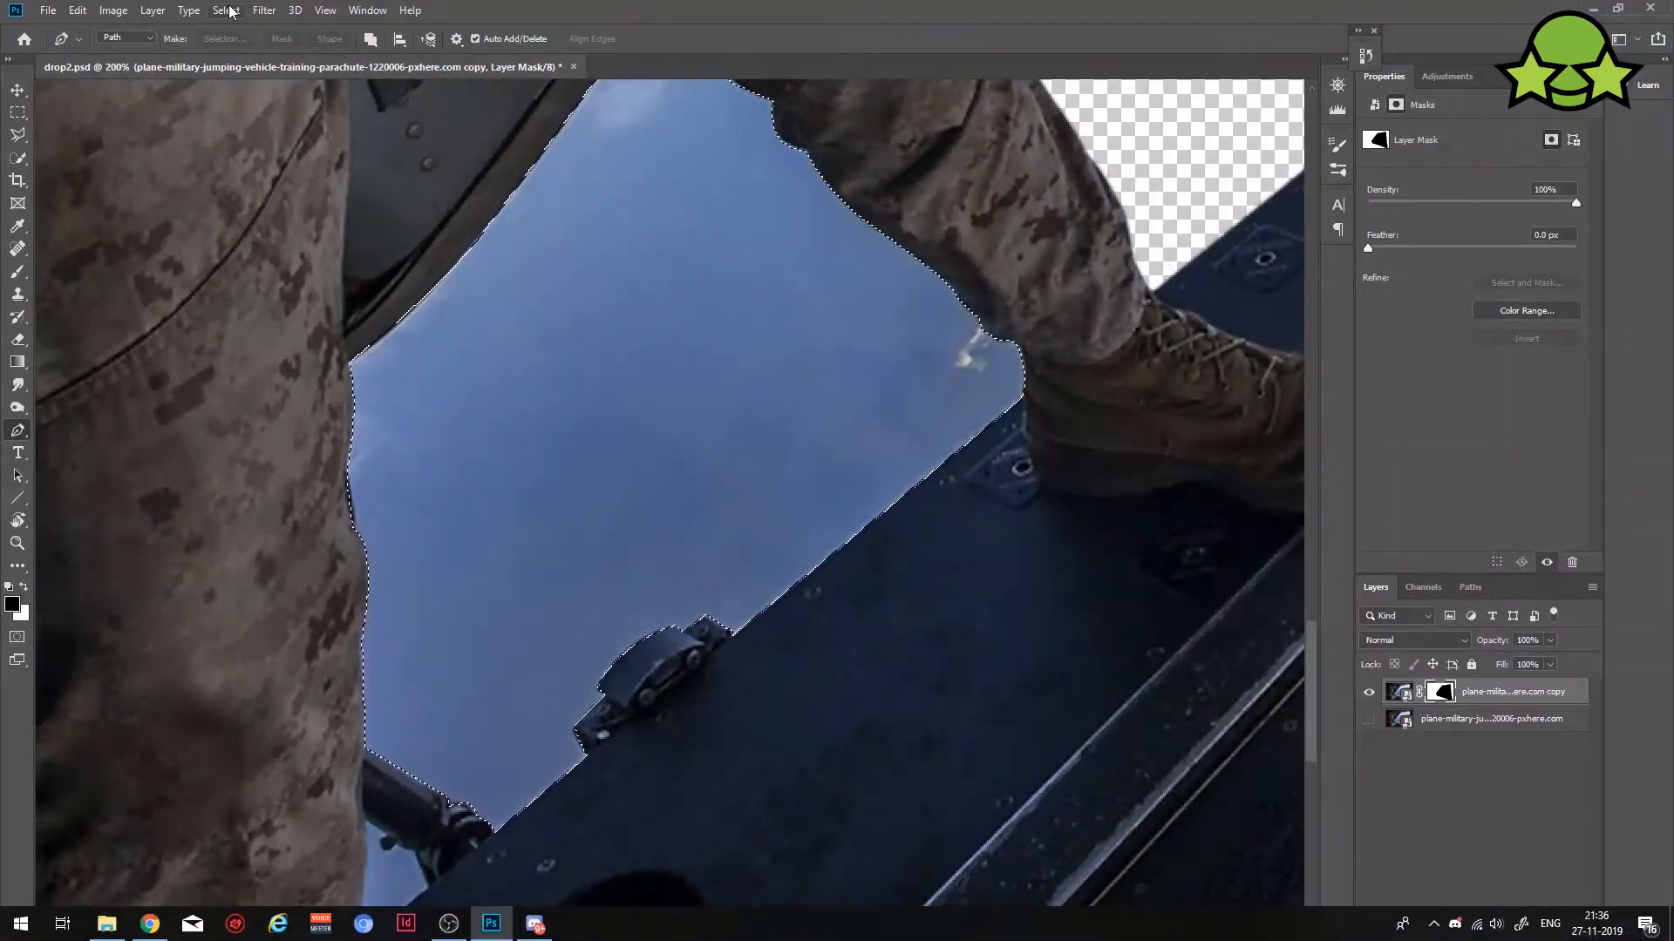
# Feather the selection between the legs by 0.5 pixels and fill it with black on the layer mask.
pyautogui.click(229, 11)
pyautogui.moveTo(297, 258)
pyautogui.click(430, 310)
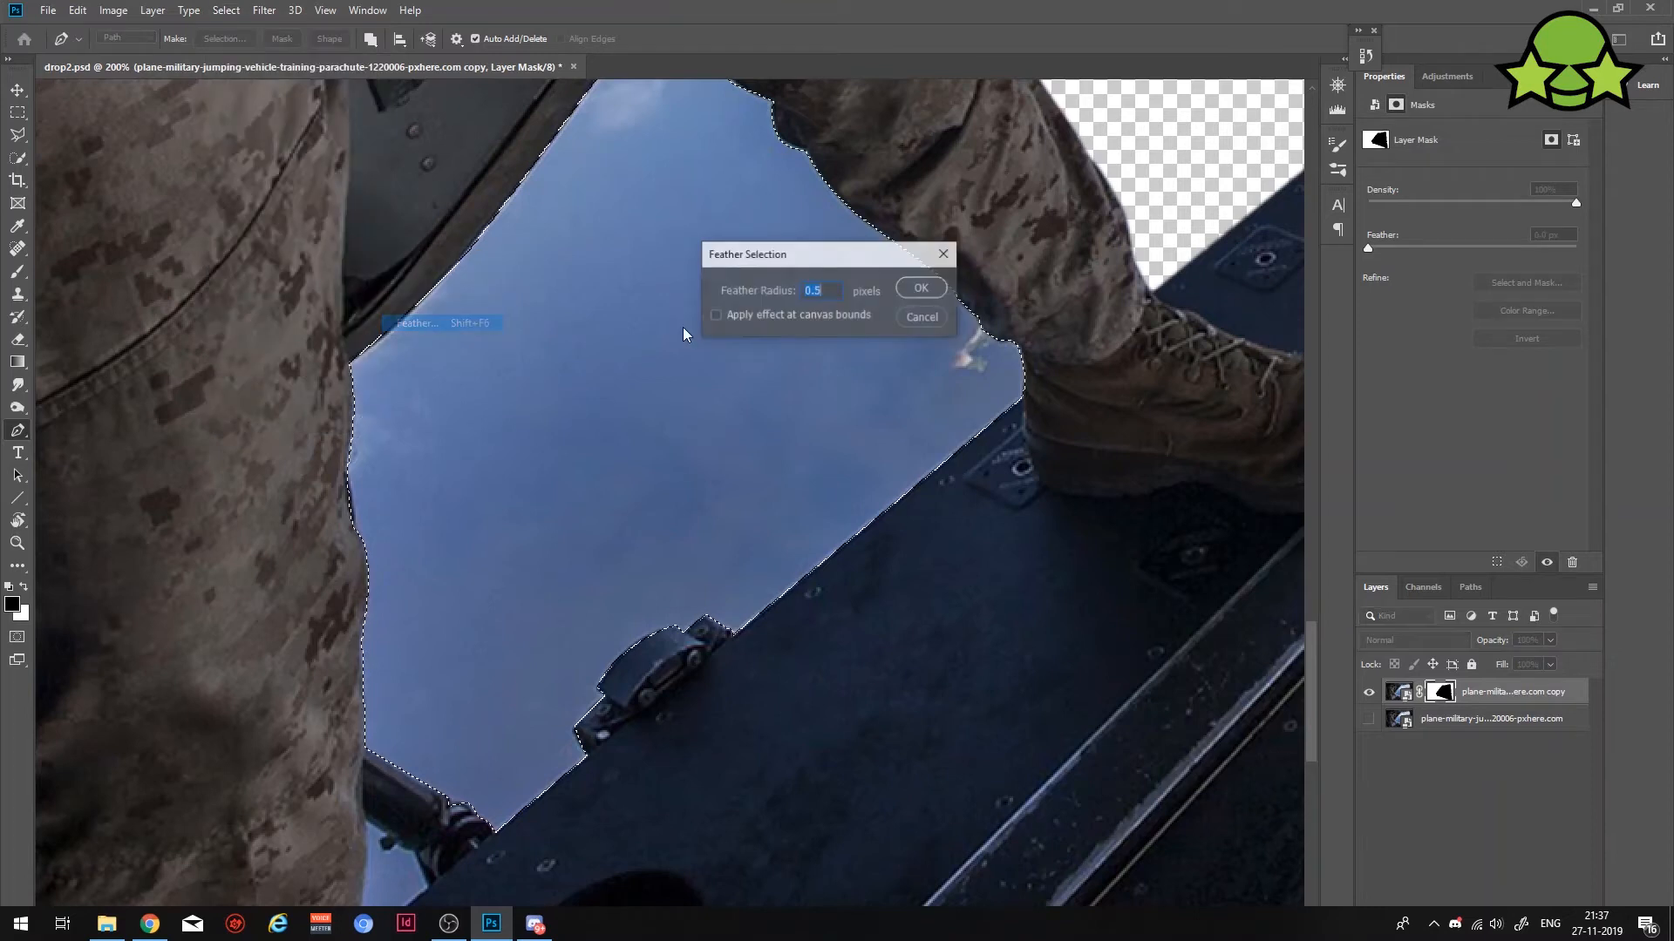
pyautogui.click(921, 285)
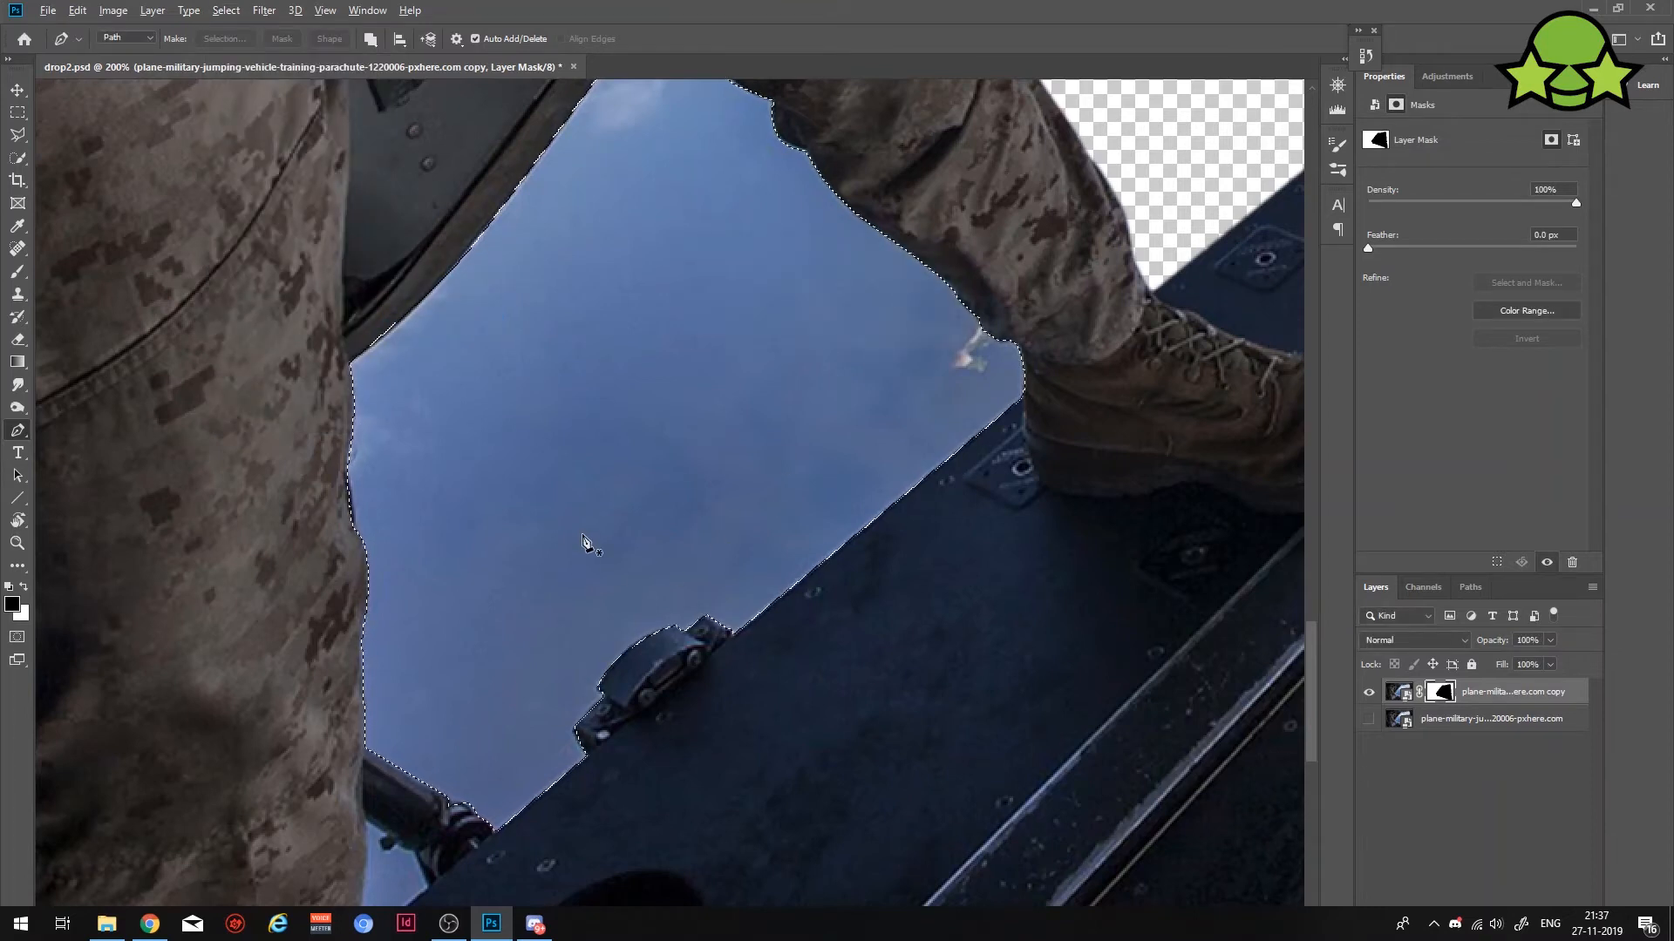
pyautogui.hotkey('alt', 'BackSpace')
# Trace a path around the small sky gap behind the standing leg at the canvas's lower edge and convert it into a selection.
pyautogui.scroll(-2, 553, 538)
pyautogui.scroll(-4, 553, 538)
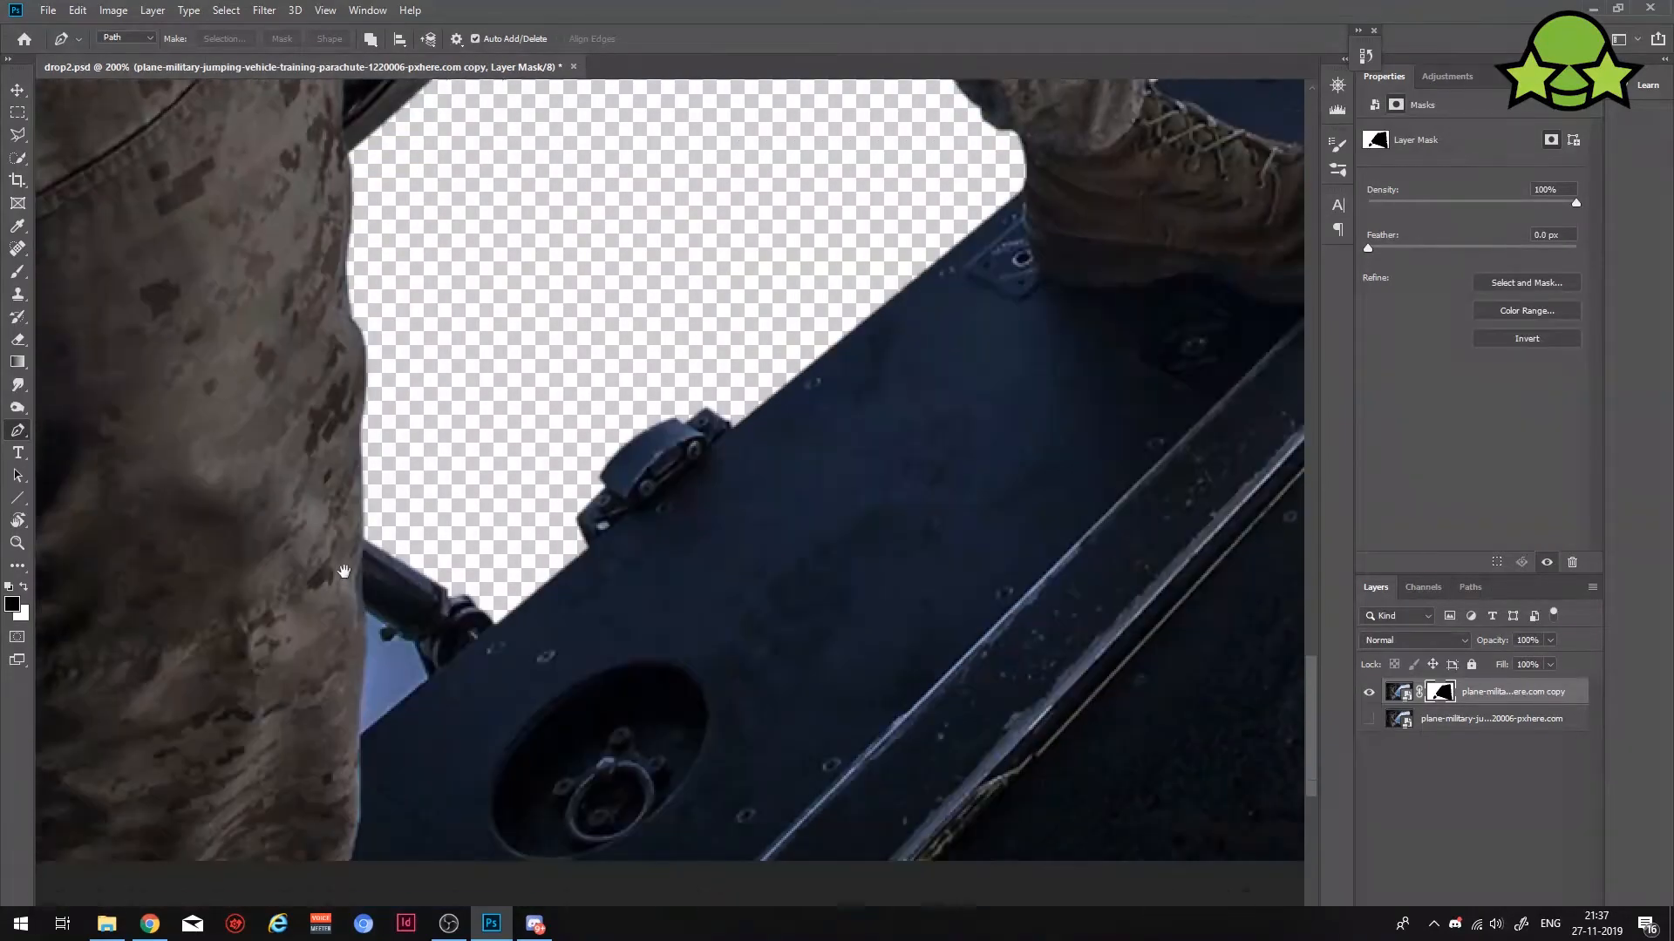
pyautogui.hscroll(-8, 665, 434)
pyautogui.click(366, 717)
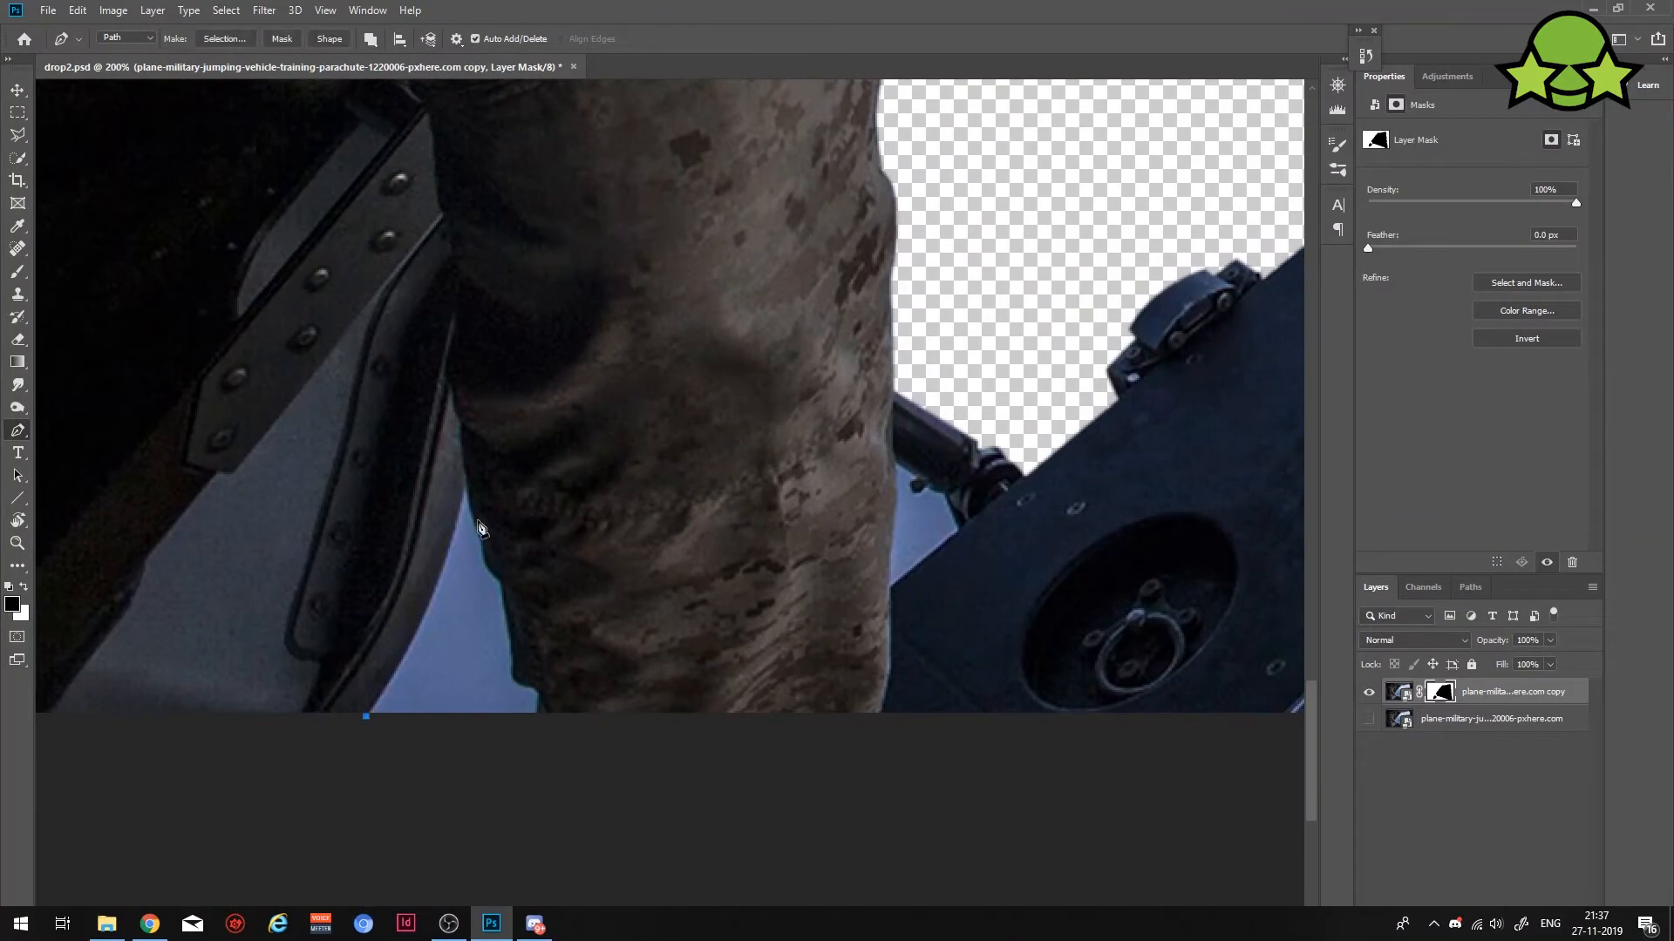
pyautogui.moveTo(431, 597); pyautogui.dragTo(451, 542)
pyautogui.click(534, 923)
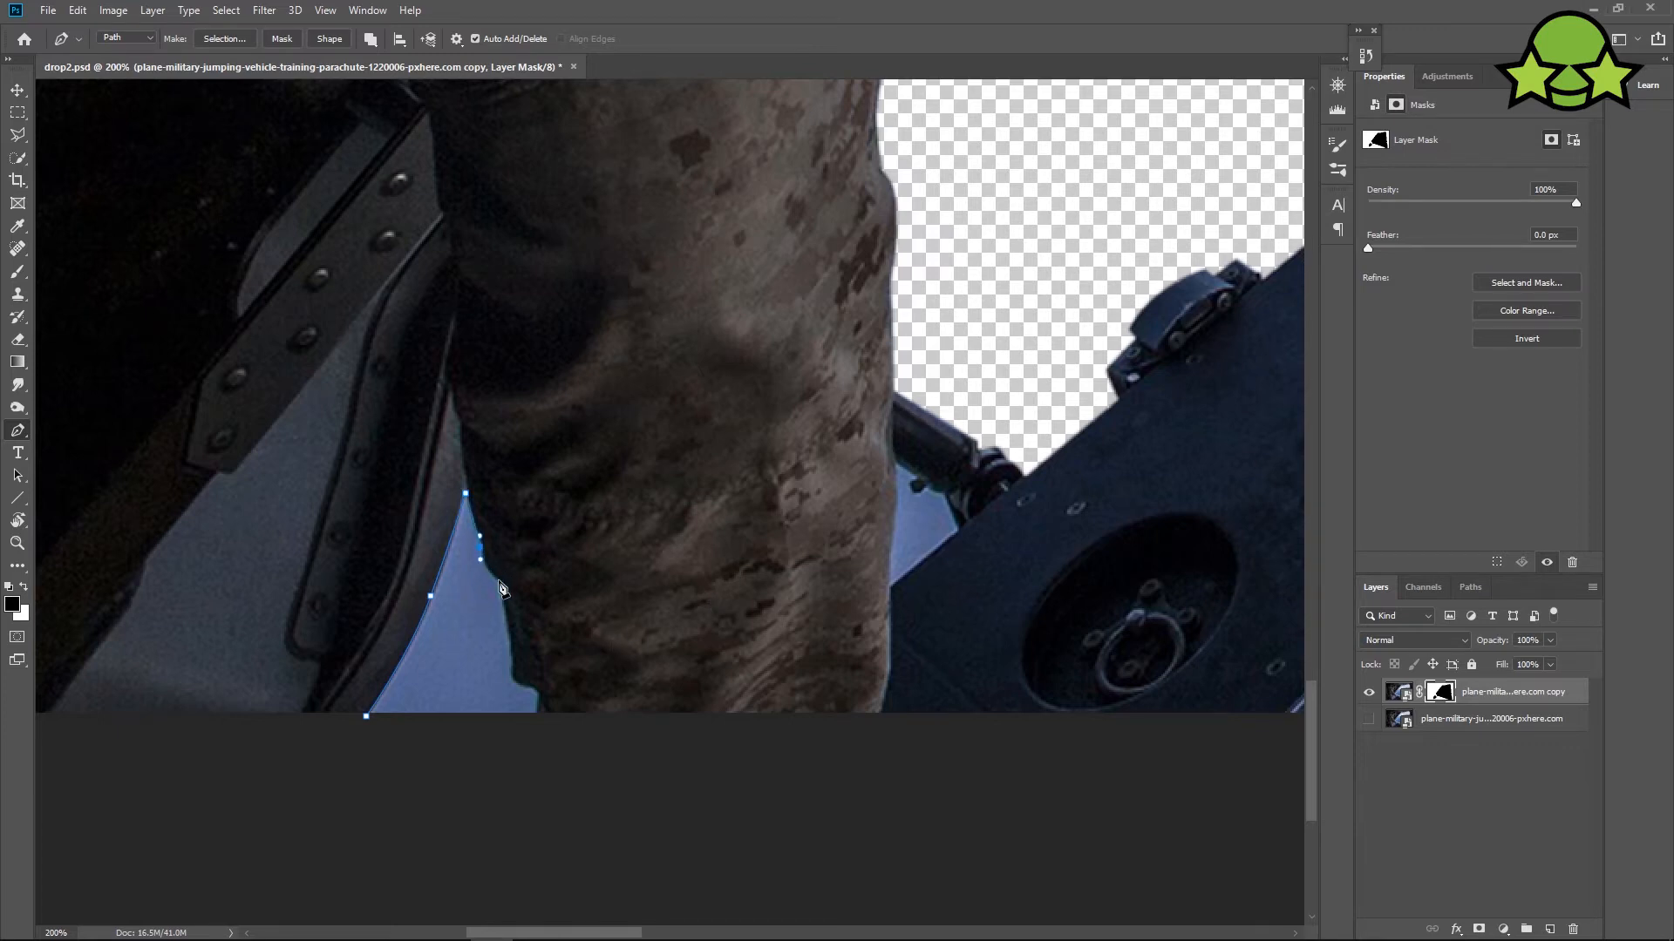
pyautogui.click(509, 632)
pyautogui.moveTo(366, 716); pyautogui.dragTo(393, 747)
pyautogui.hotkey('ctrl', 'Return')
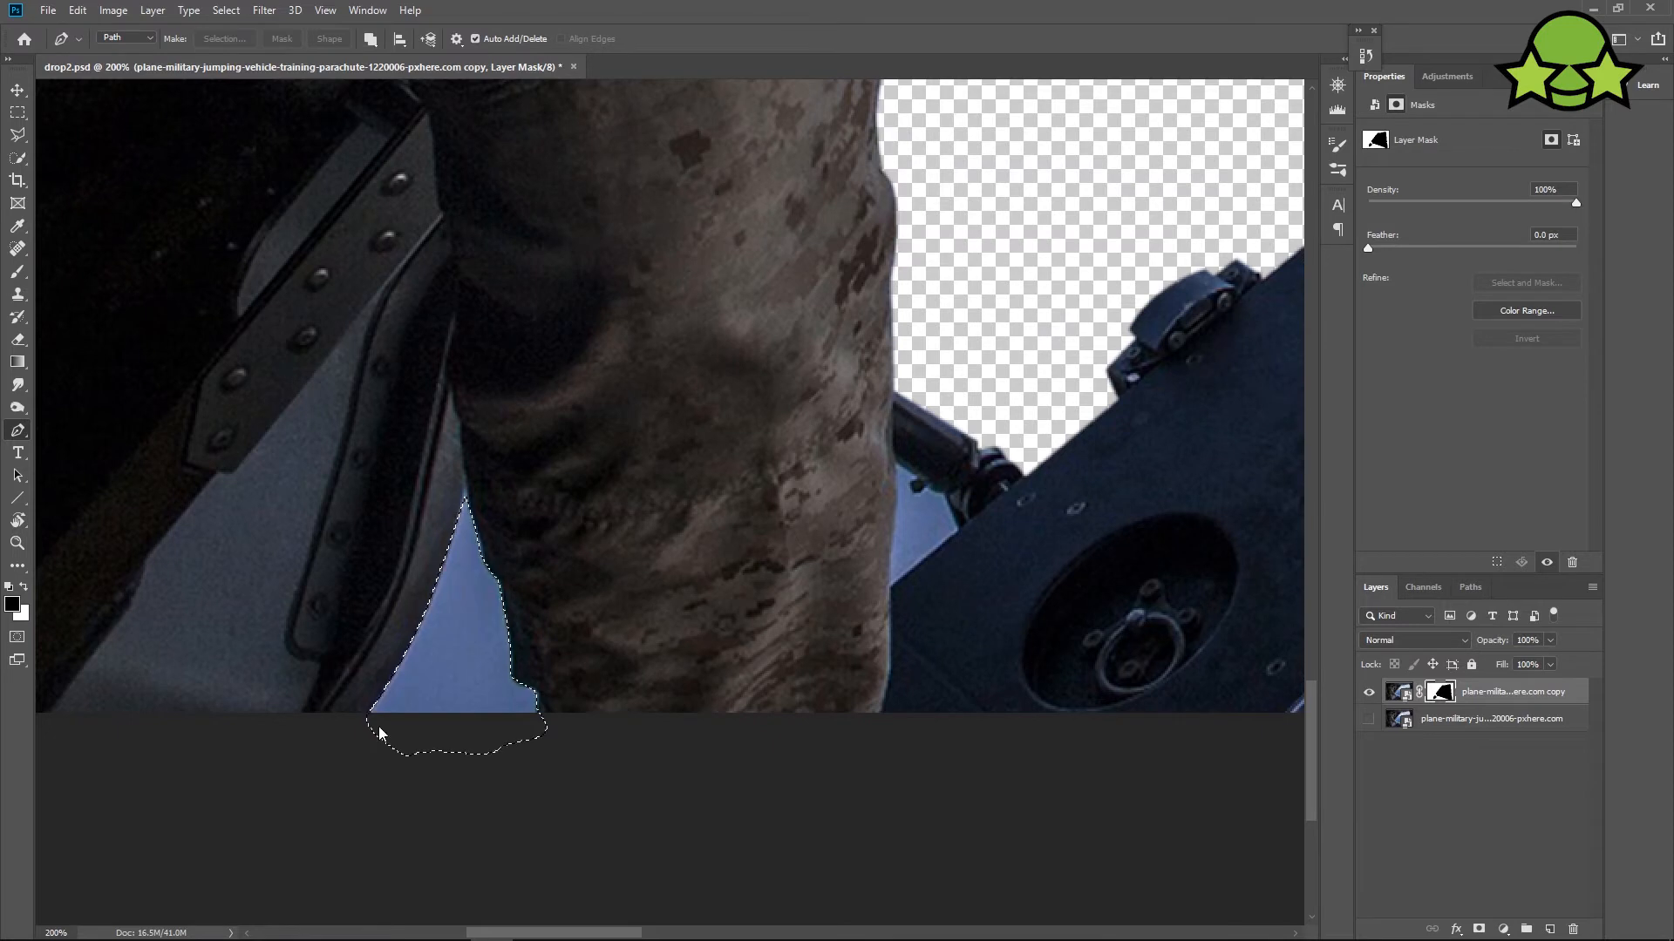
# Feather the selected gap behind the leg, fill it with black on the mask and deselect.
pyautogui.click(226, 11)
pyautogui.moveTo(327, 258)
pyautogui.click(436, 314)
pyautogui.click(924, 290)
pyautogui.hotkey('alt', 'BackSpace')
pyautogui.hotkey('ctrl', 'd')
# Trace a path around the small sky gap beneath the strut and convert it into a selection.
pyautogui.moveTo(1071, 471); pyautogui.dragTo(827, 528)
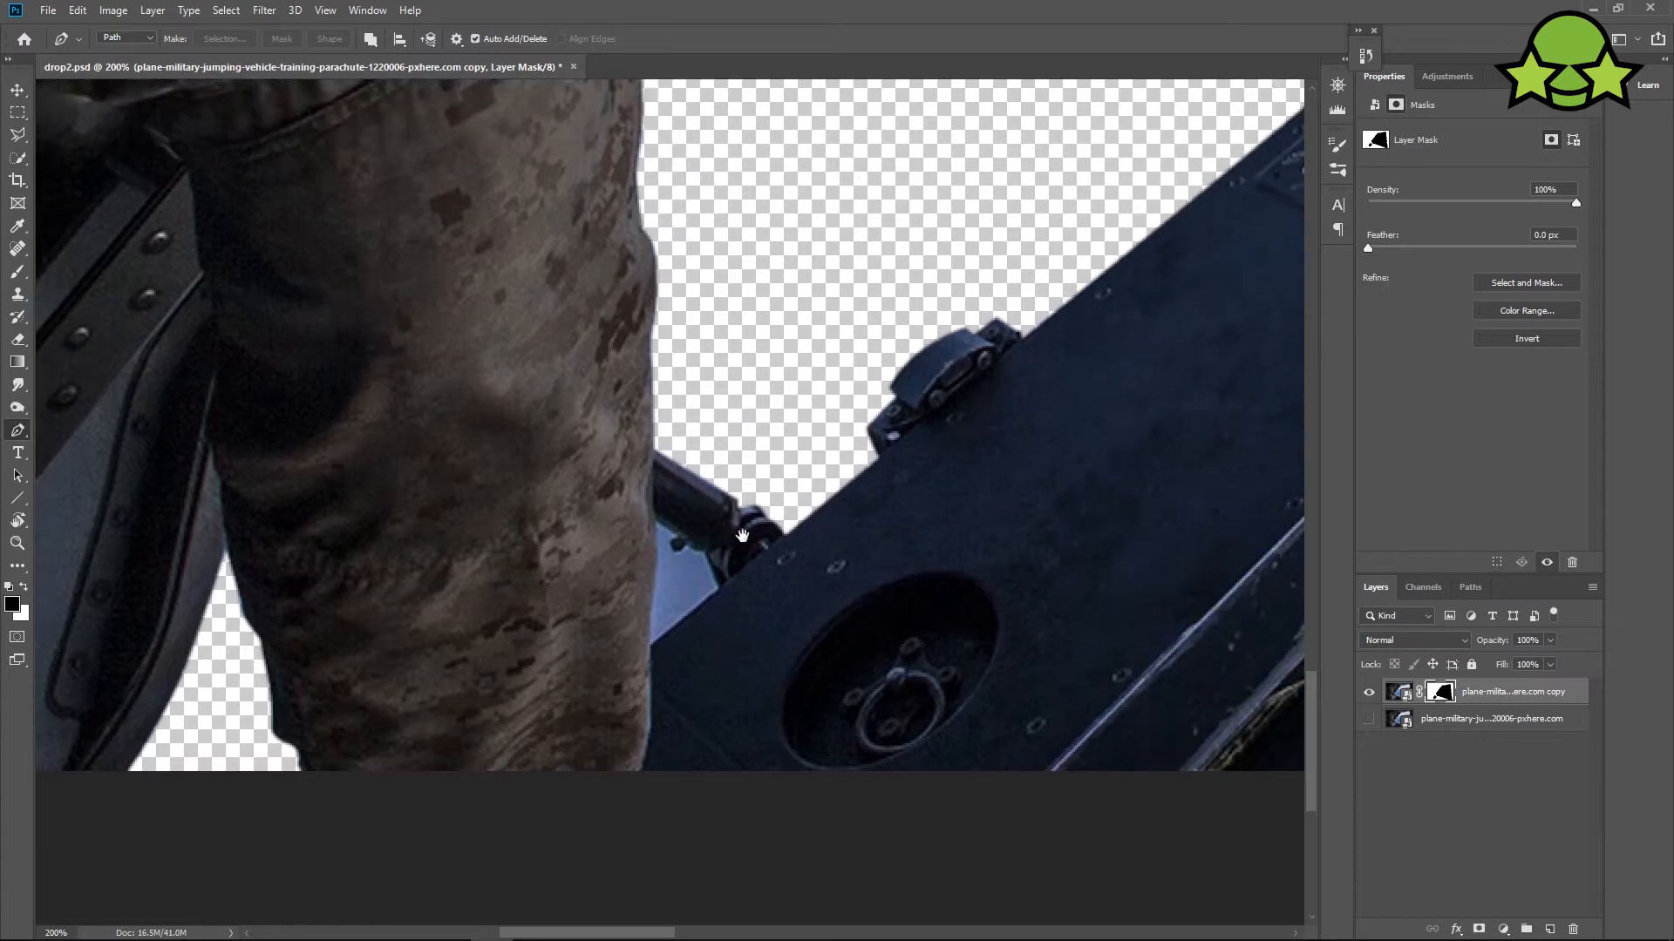
pyautogui.click(654, 525)
pyautogui.click(704, 604)
pyautogui.click(654, 526)
pyautogui.hotkey('ctrl', 'Return')
pyautogui.hotkey('ctrl', 'z')
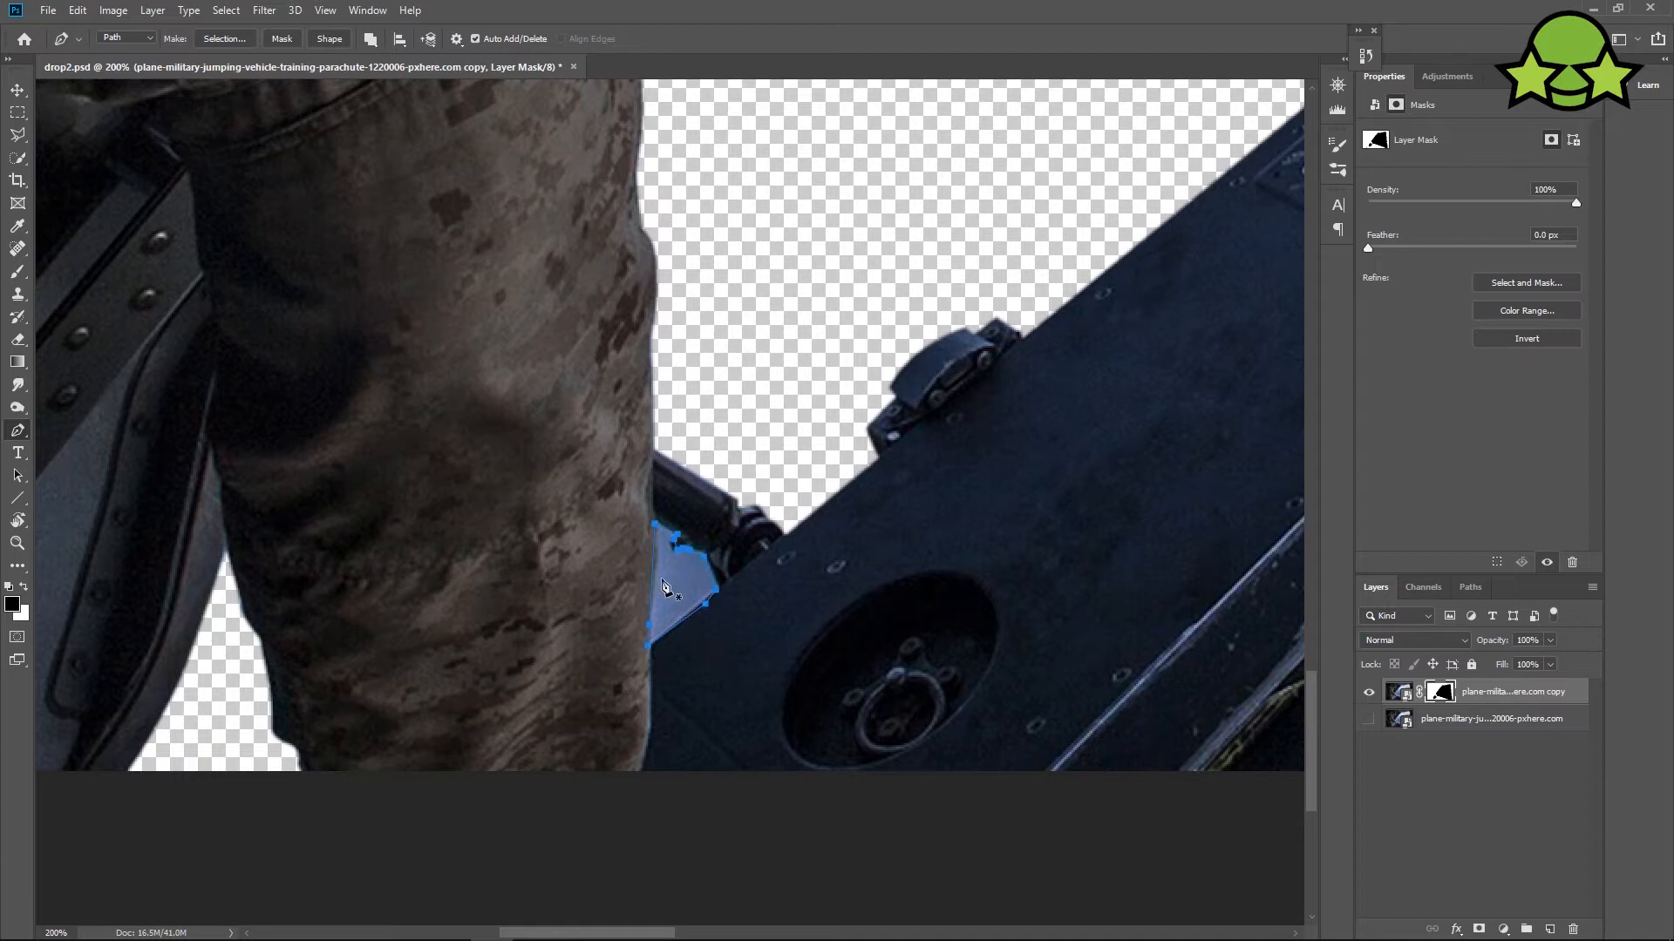
pyautogui.hotkey('ctrl', 'Return')
pyautogui.hotkey('ctrl', 'z')
pyautogui.hotkey('ctrl', 'Return')
pyautogui.hotkey('ctrl', 'z')
pyautogui.click(1401, 693)
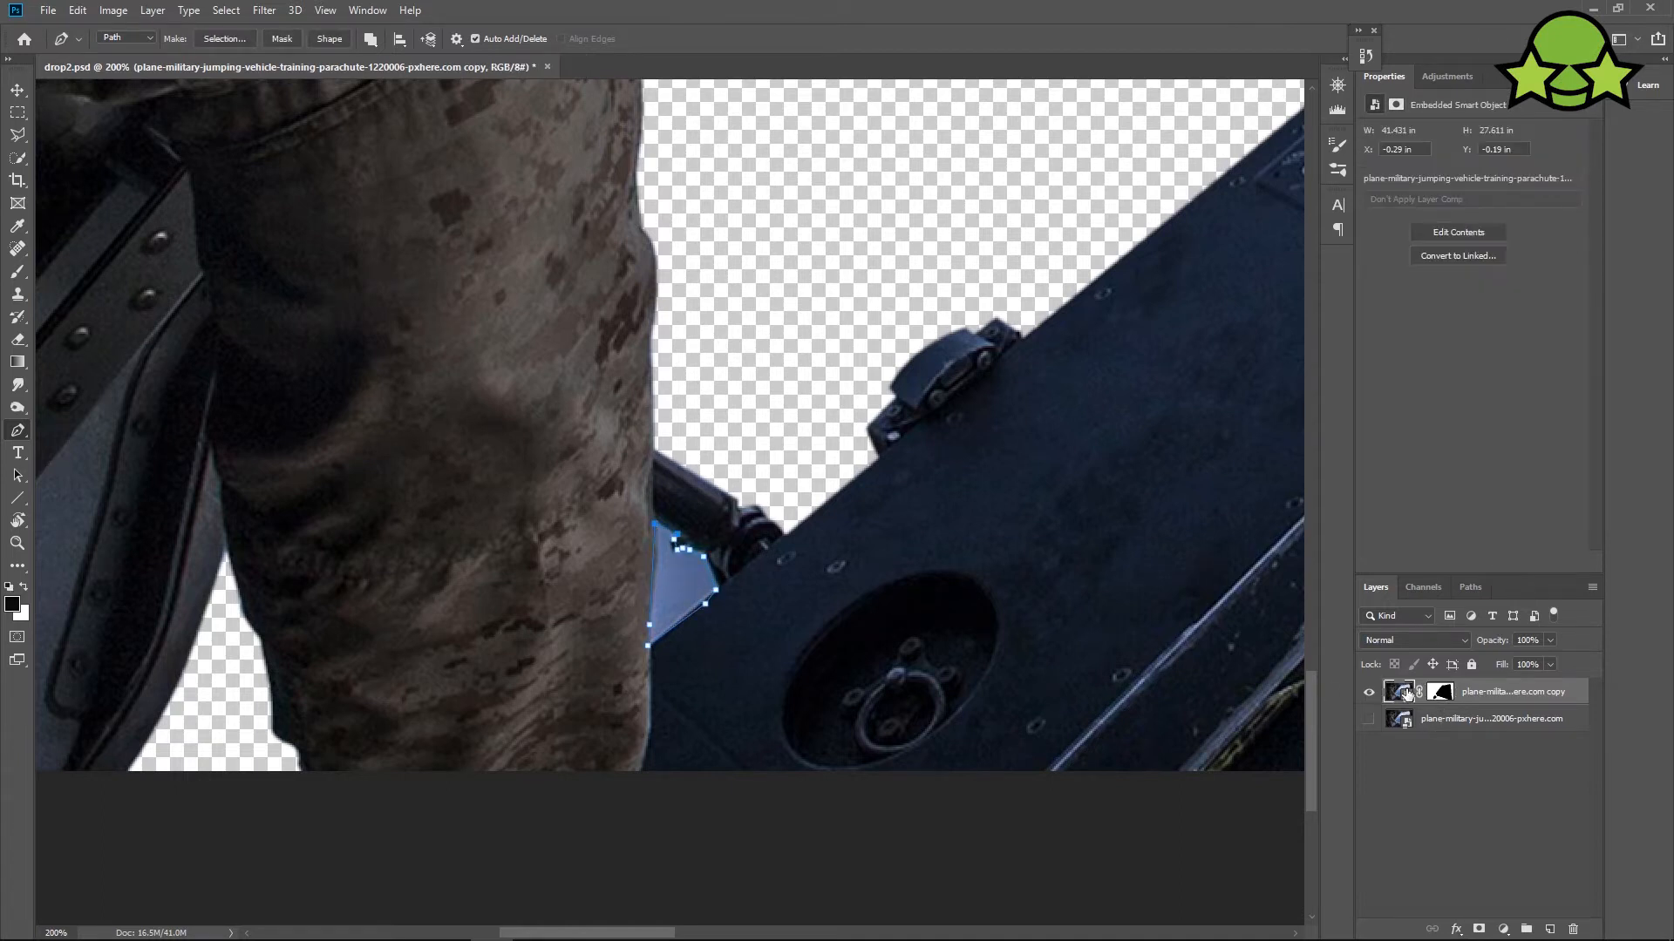
pyautogui.hotkey('ctrl', 'Return')
pyautogui.hotkey('ctrl', 'z')
pyautogui.hotkey('ctrl', 'Return')
# Feather the selected gap beneath the strut, fill it with black on the plane copy's layer mask and deselect.
pyautogui.click(229, 9)
pyautogui.moveTo(262, 254)
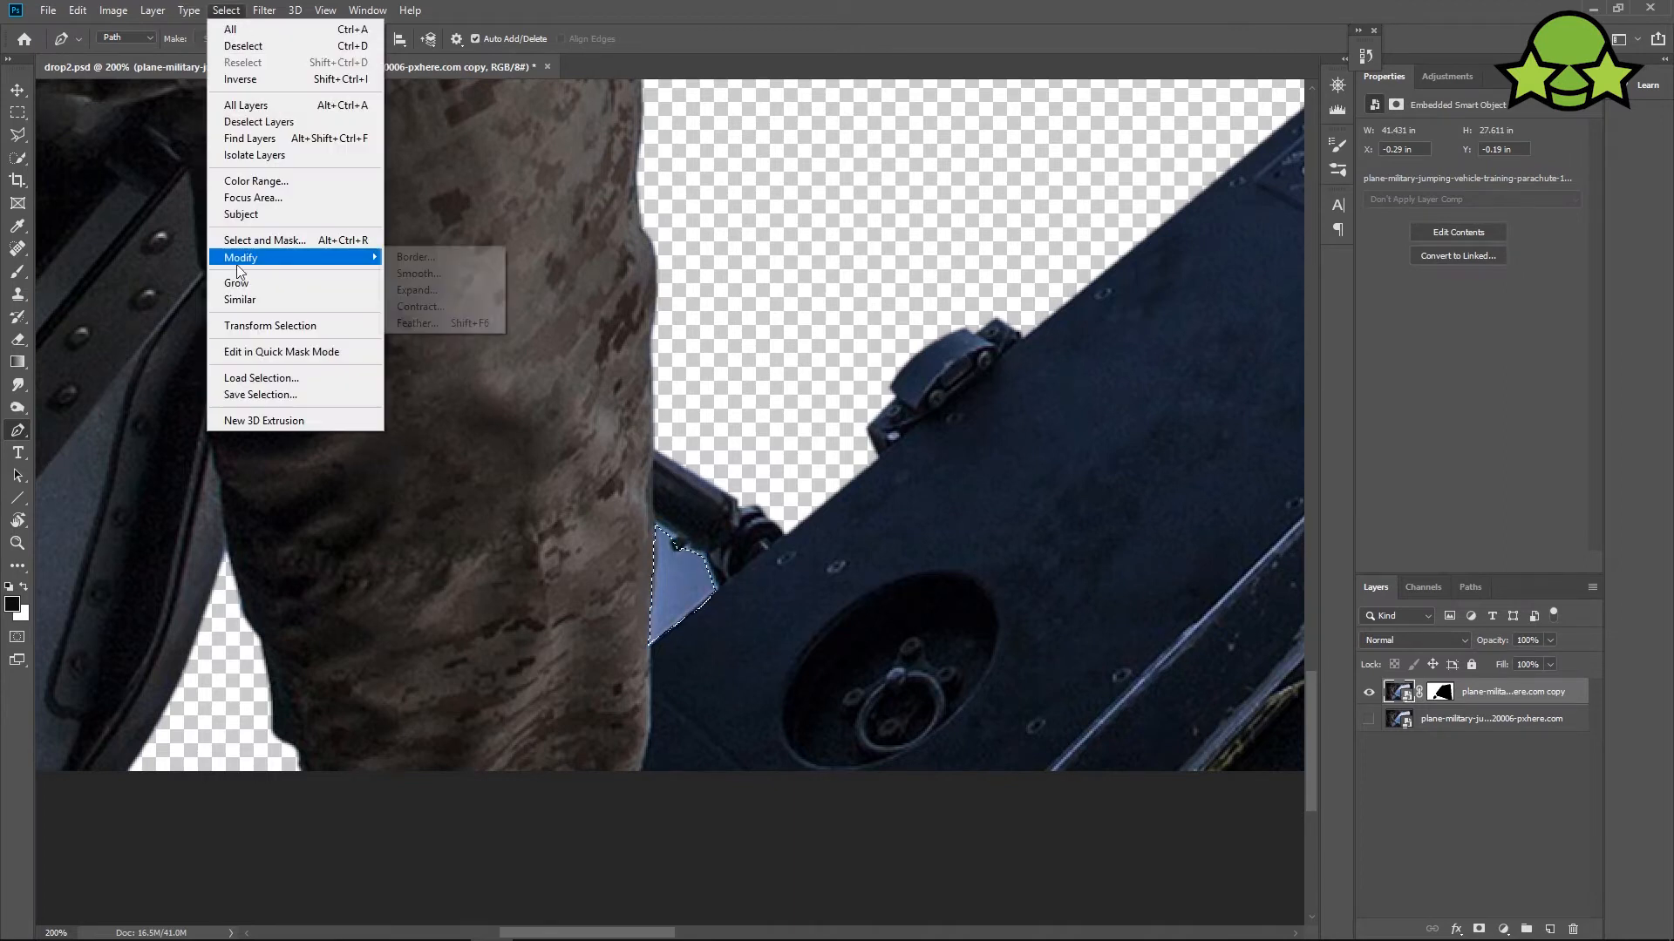
pyautogui.click(436, 329)
pyautogui.click(918, 293)
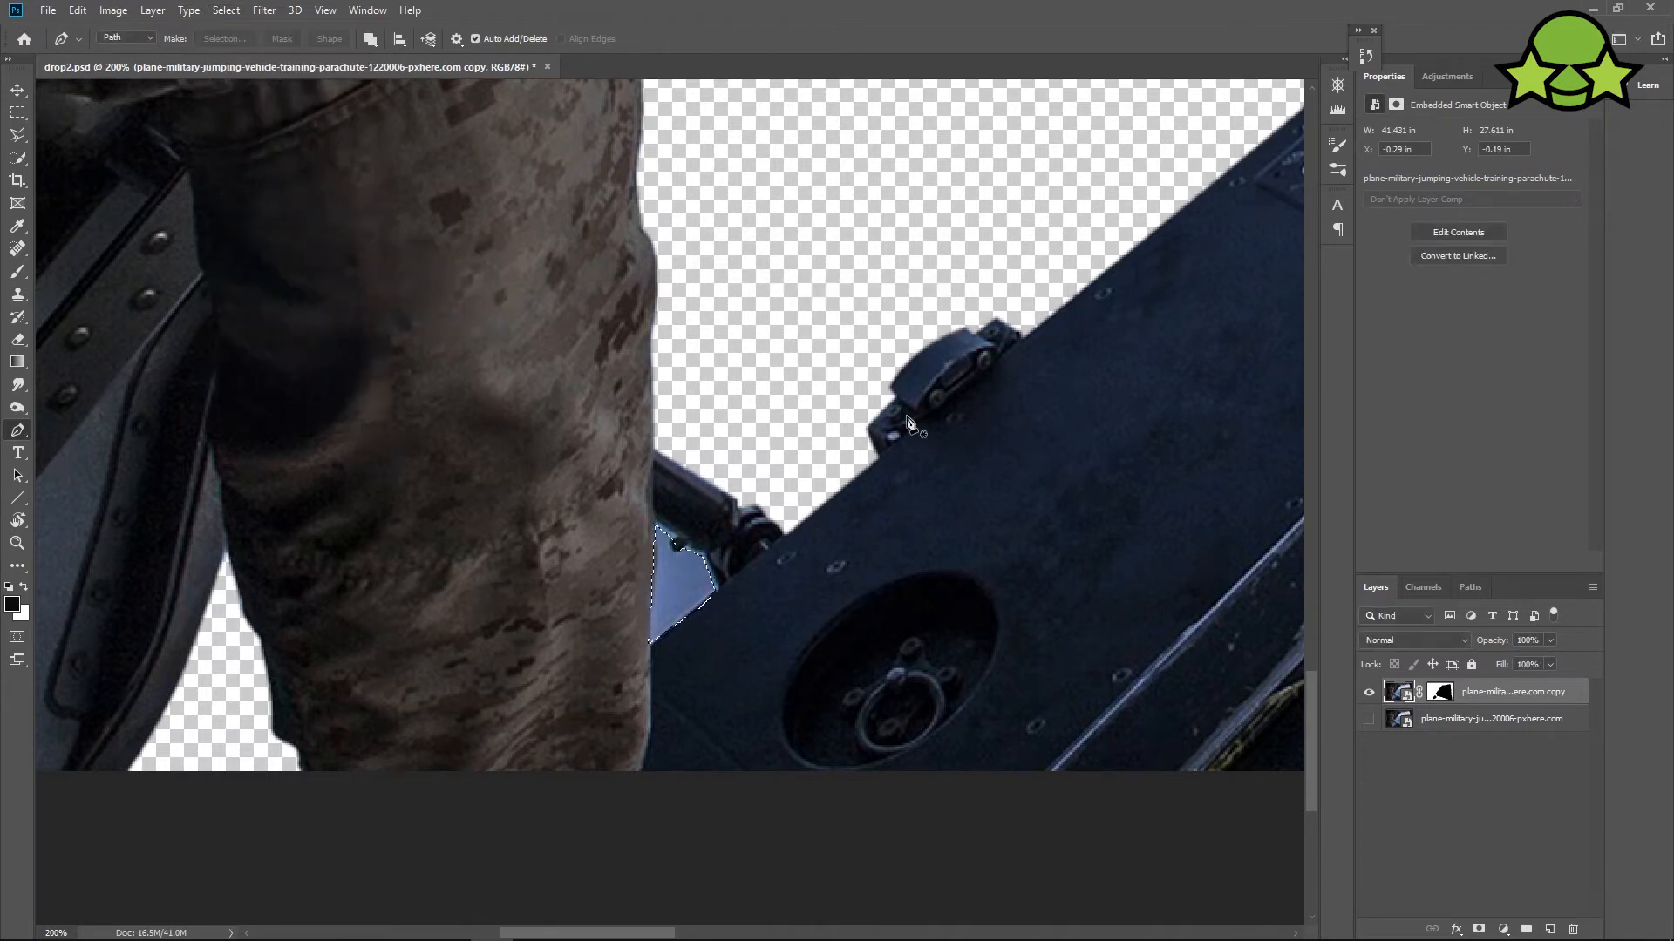
pyautogui.click(1440, 693)
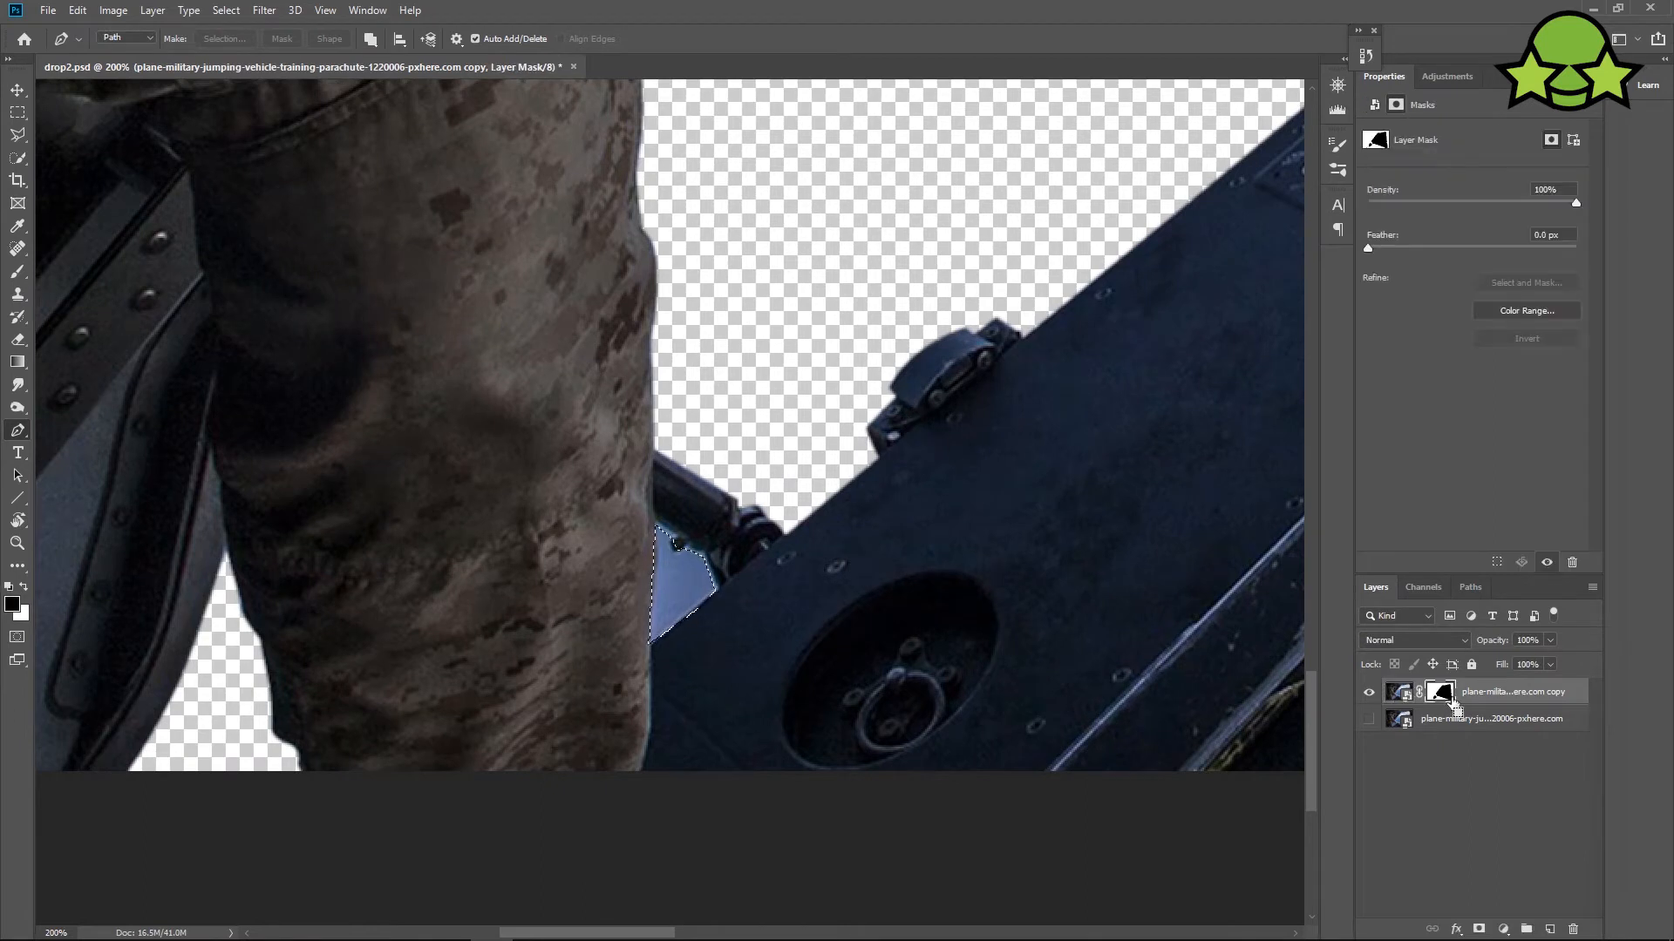
pyautogui.hotkey('alt', 'BackSpace')
pyautogui.hotkey('ctrl', 'd')
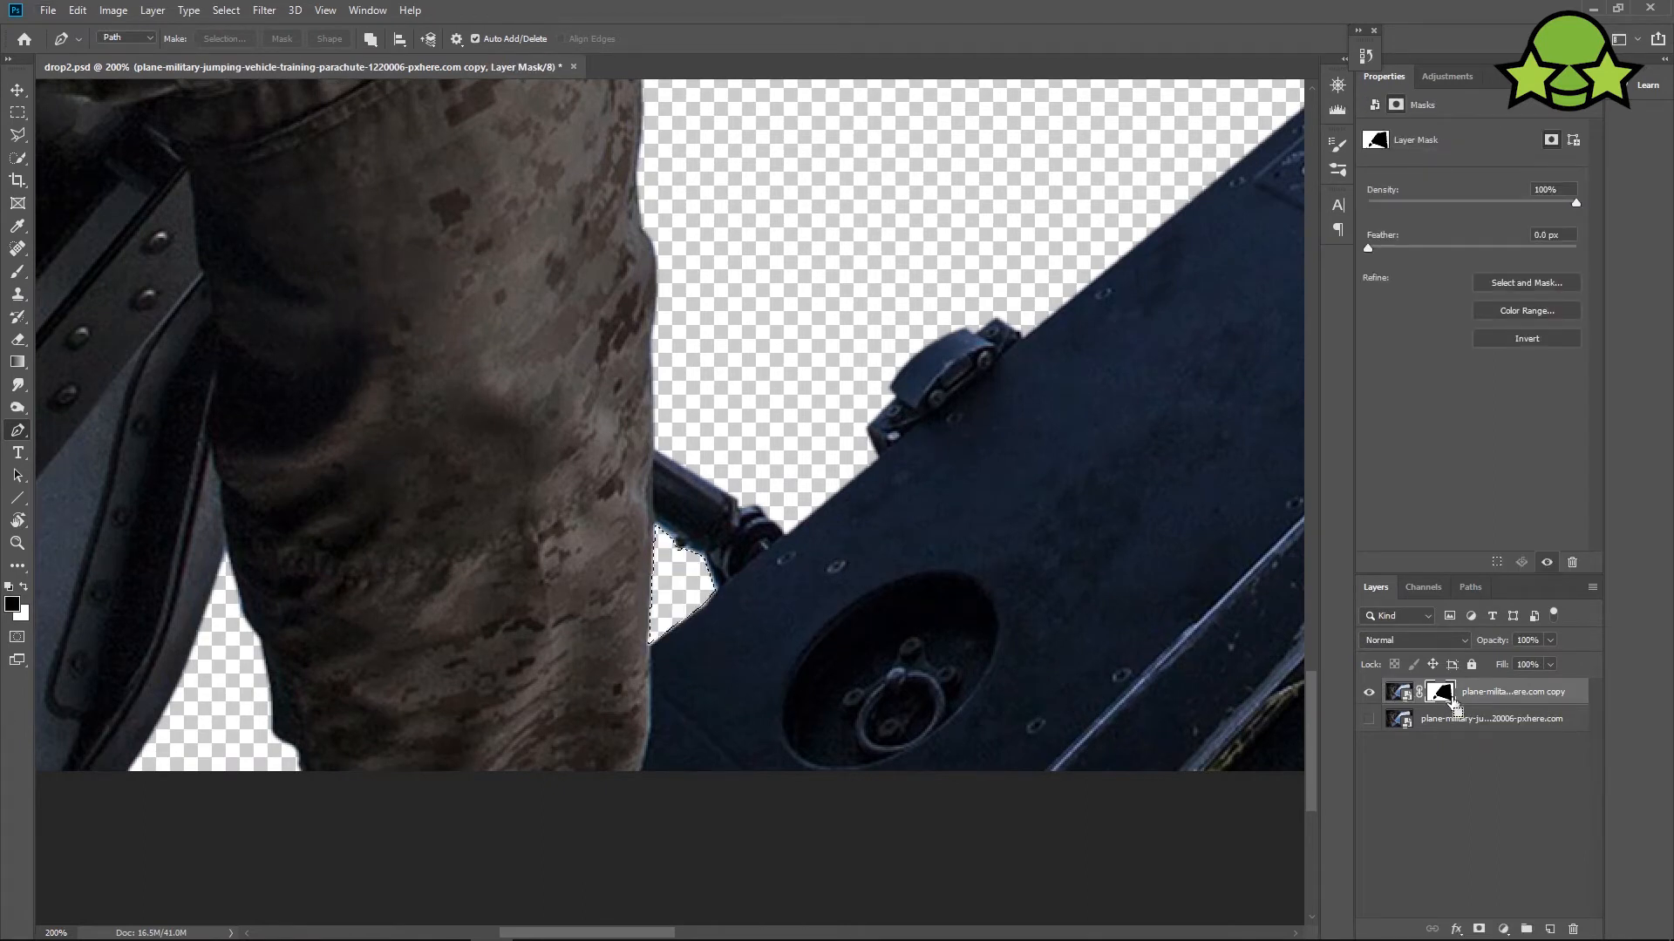
# Place the pubg-pc-miramar-parachute-01 image into the document above the masked plane layer.
pyautogui.hotkey('ctrl', '-')
pyautogui.hotkey('ctrl', '-')
pyautogui.hotkey('ctrl', '-')
pyautogui.hotkey('ctrl', '-')
pyautogui.click(1399, 691)
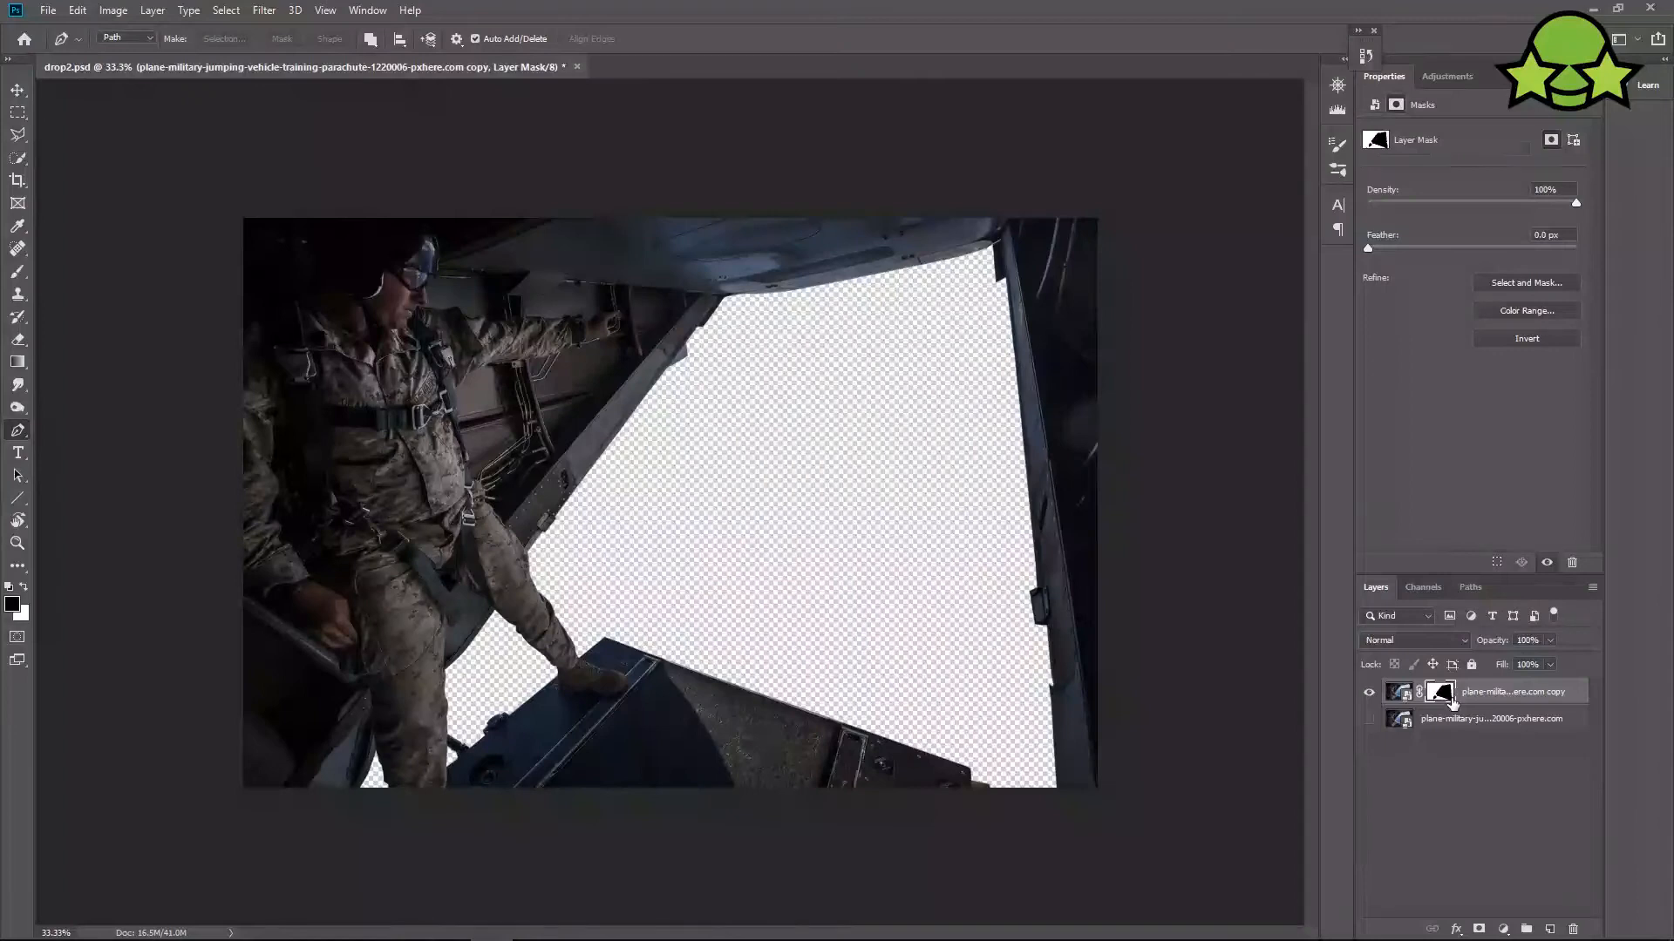
pyautogui.hotkey('alt', 'Tab')
pyautogui.hotkey('alt', 'Tab')
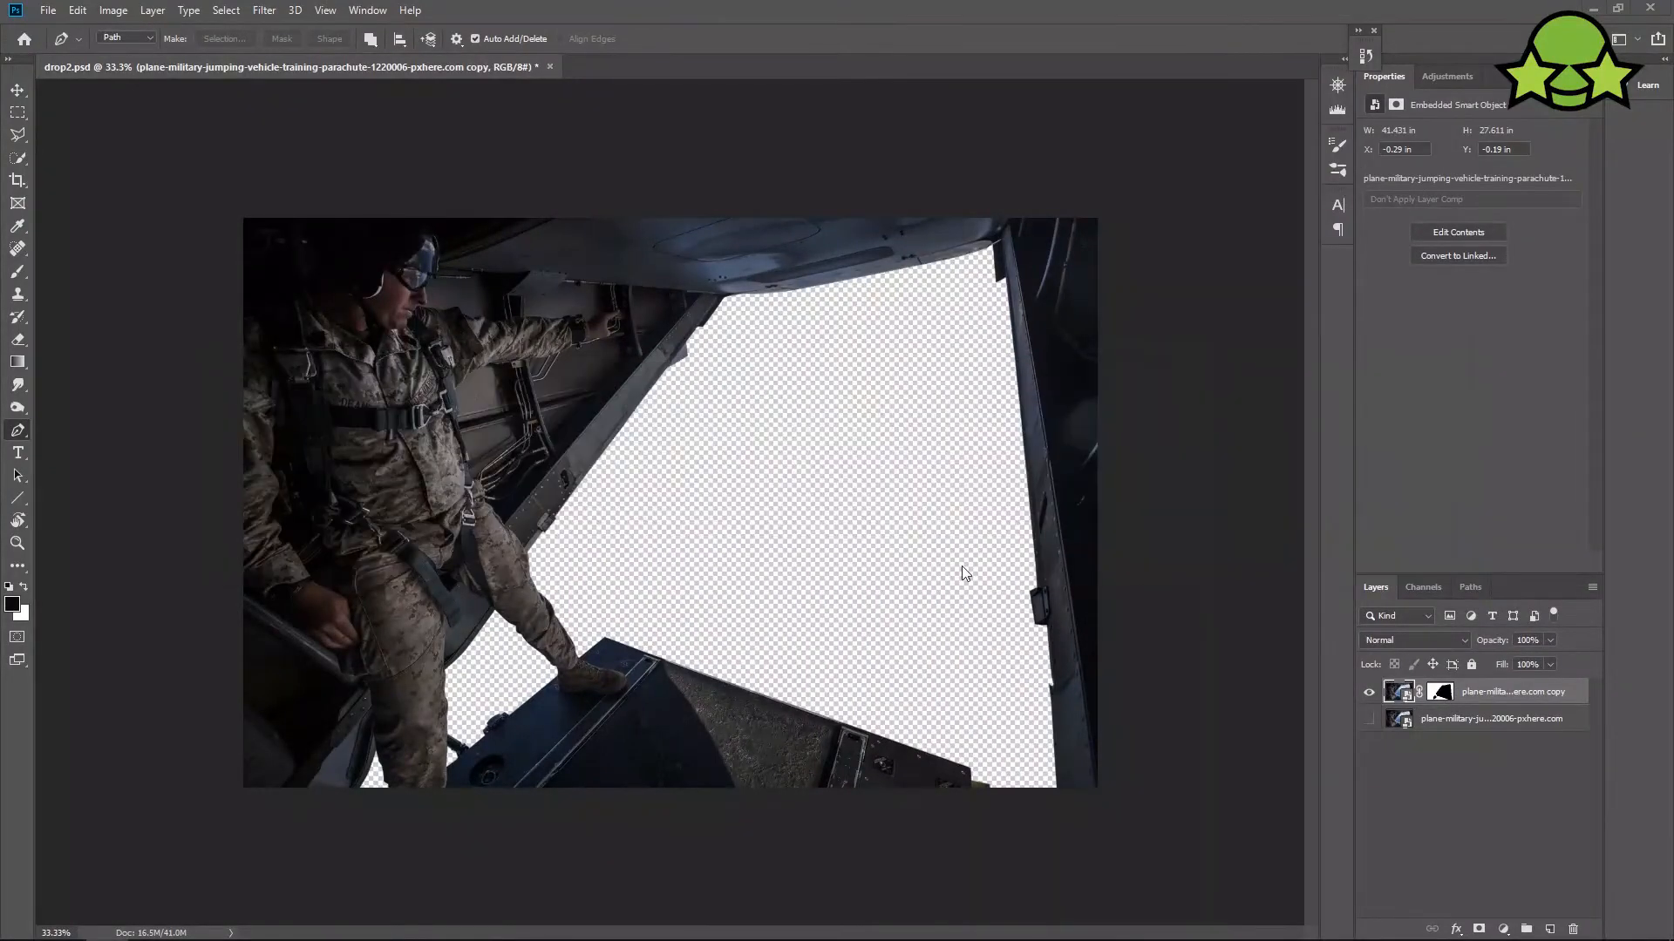
pyautogui.moveTo(1108, 131); pyautogui.dragTo(79, 132)
pyautogui.moveTo(224, 485); pyautogui.dragTo(1070, 727)
# Scale the placed parachute image to about 248%, rotate it about 1.2° and position it over the sky opening.
pyautogui.moveTo(852, 622); pyautogui.dragTo(980, 613)
pyautogui.moveTo(1210, 257); pyautogui.dragTo(1228, 288)
pyautogui.moveTo(1179, 751); pyautogui.dragTo(1210, 772)
pyautogui.moveTo(957, 580); pyautogui.dragTo(958, 667)
pyautogui.moveTo(1255, 423); pyautogui.dragTo(1244, 395)
pyautogui.moveTo(1051, 454); pyautogui.dragTo(1039, 445)
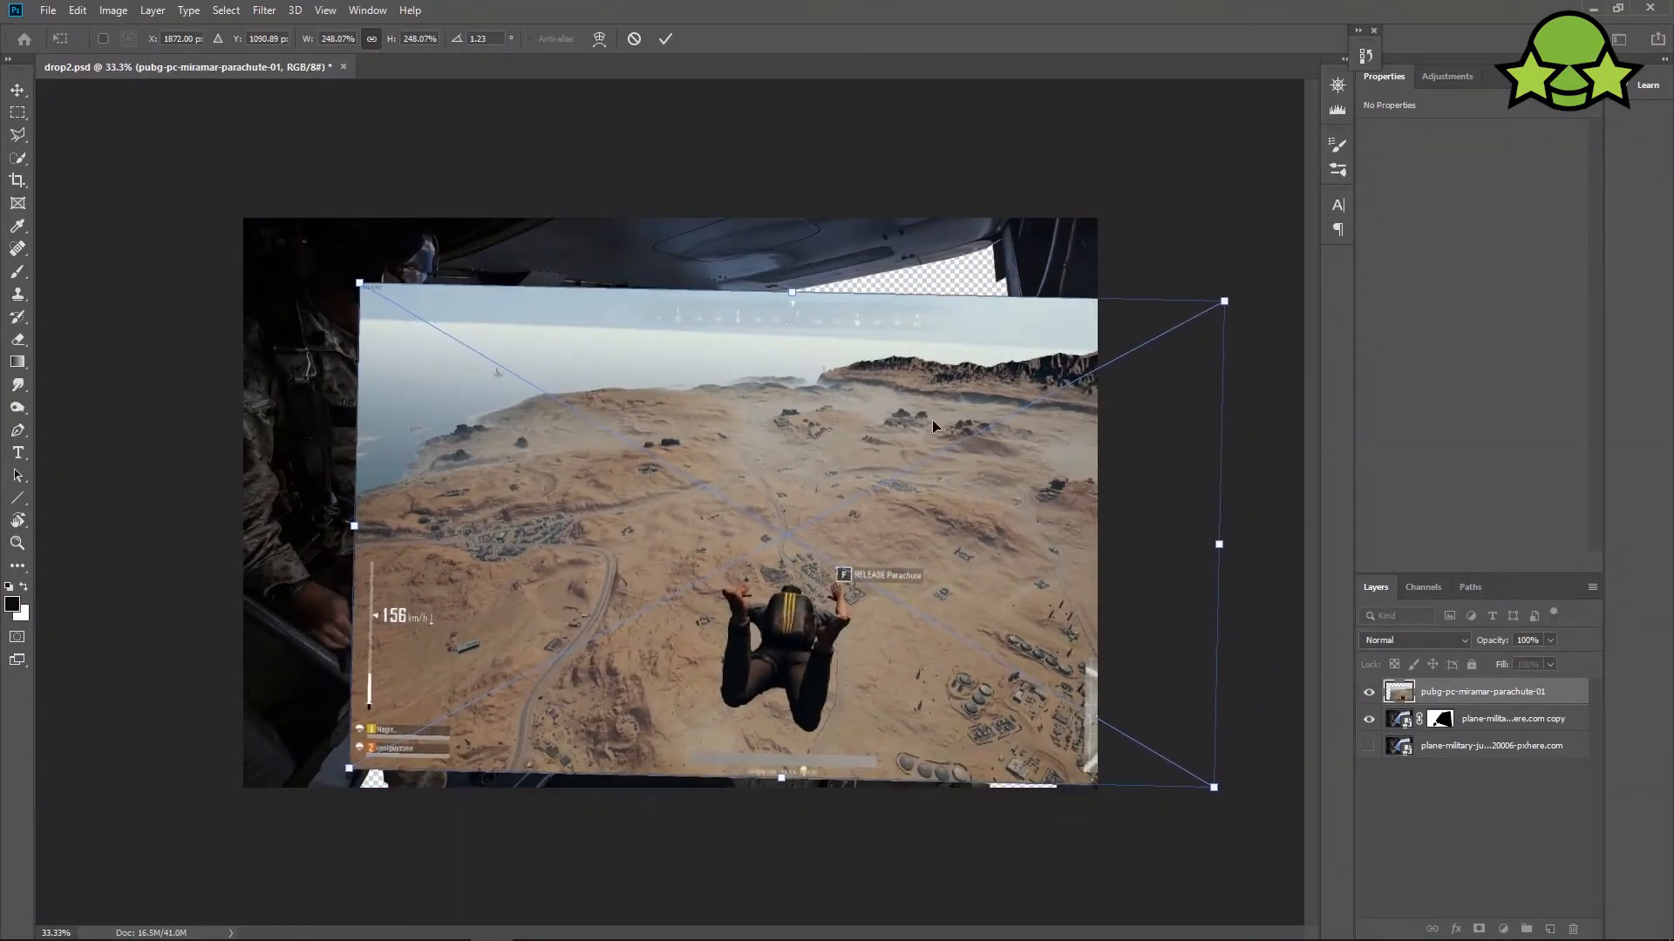
pyautogui.click(667, 37)
# Move the parachute image layer below the masked plane copy and shift the image slightly down and left within the opening.
pyautogui.moveTo(1482, 691); pyautogui.dragTo(1476, 737)
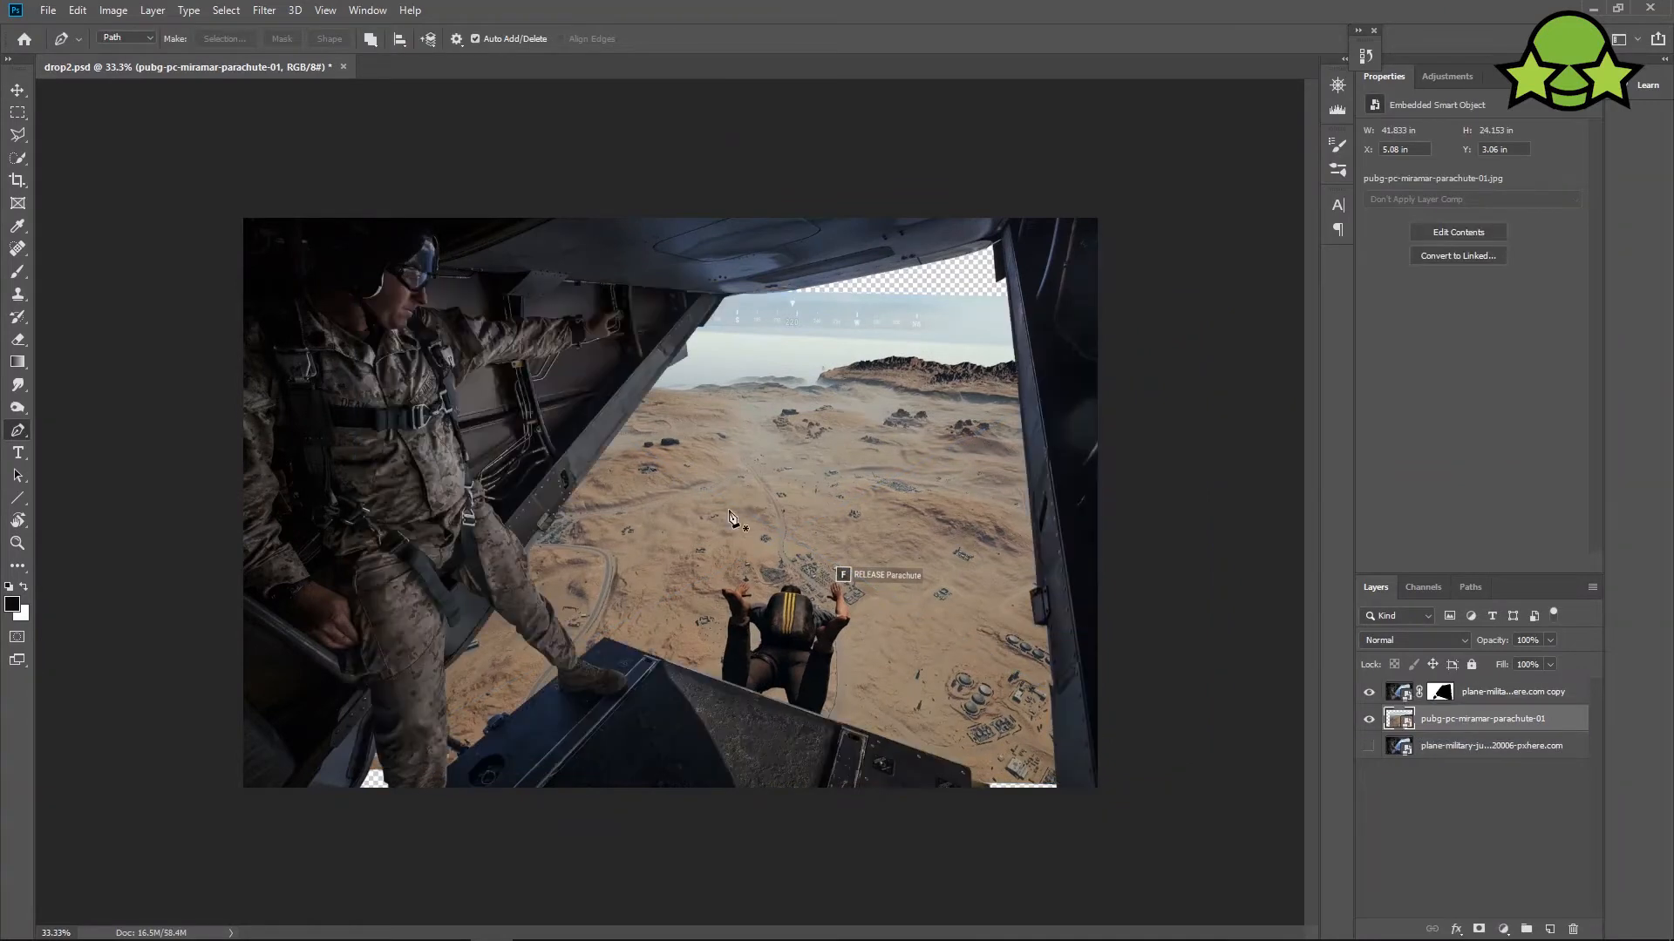
pyautogui.hotkey('ctrl', 't')
pyautogui.moveTo(723, 472); pyautogui.dragTo(705, 510)
pyautogui.click(666, 39)
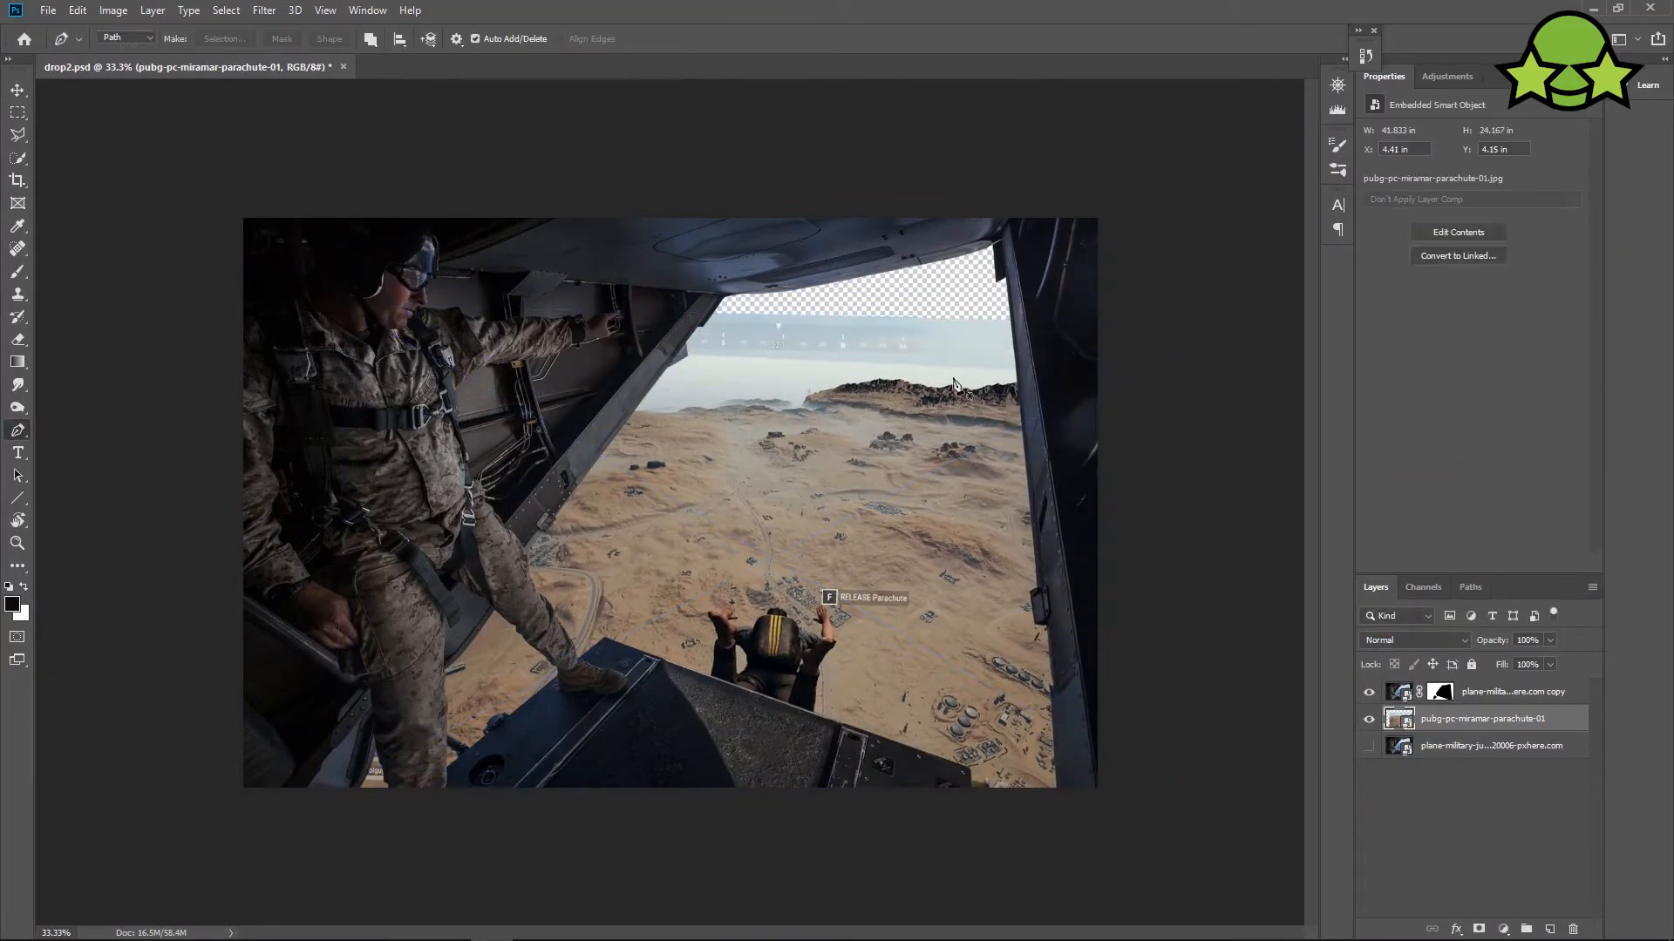
# Rotate the parachute image slightly counterclockwise and nudge it to align the horizon within the plane opening.
pyautogui.hotkey('ctrl', 't')
pyautogui.moveTo(1241, 337); pyautogui.dragTo(1229, 312)
pyautogui.moveTo(1034, 452); pyautogui.dragTo(1030, 459)
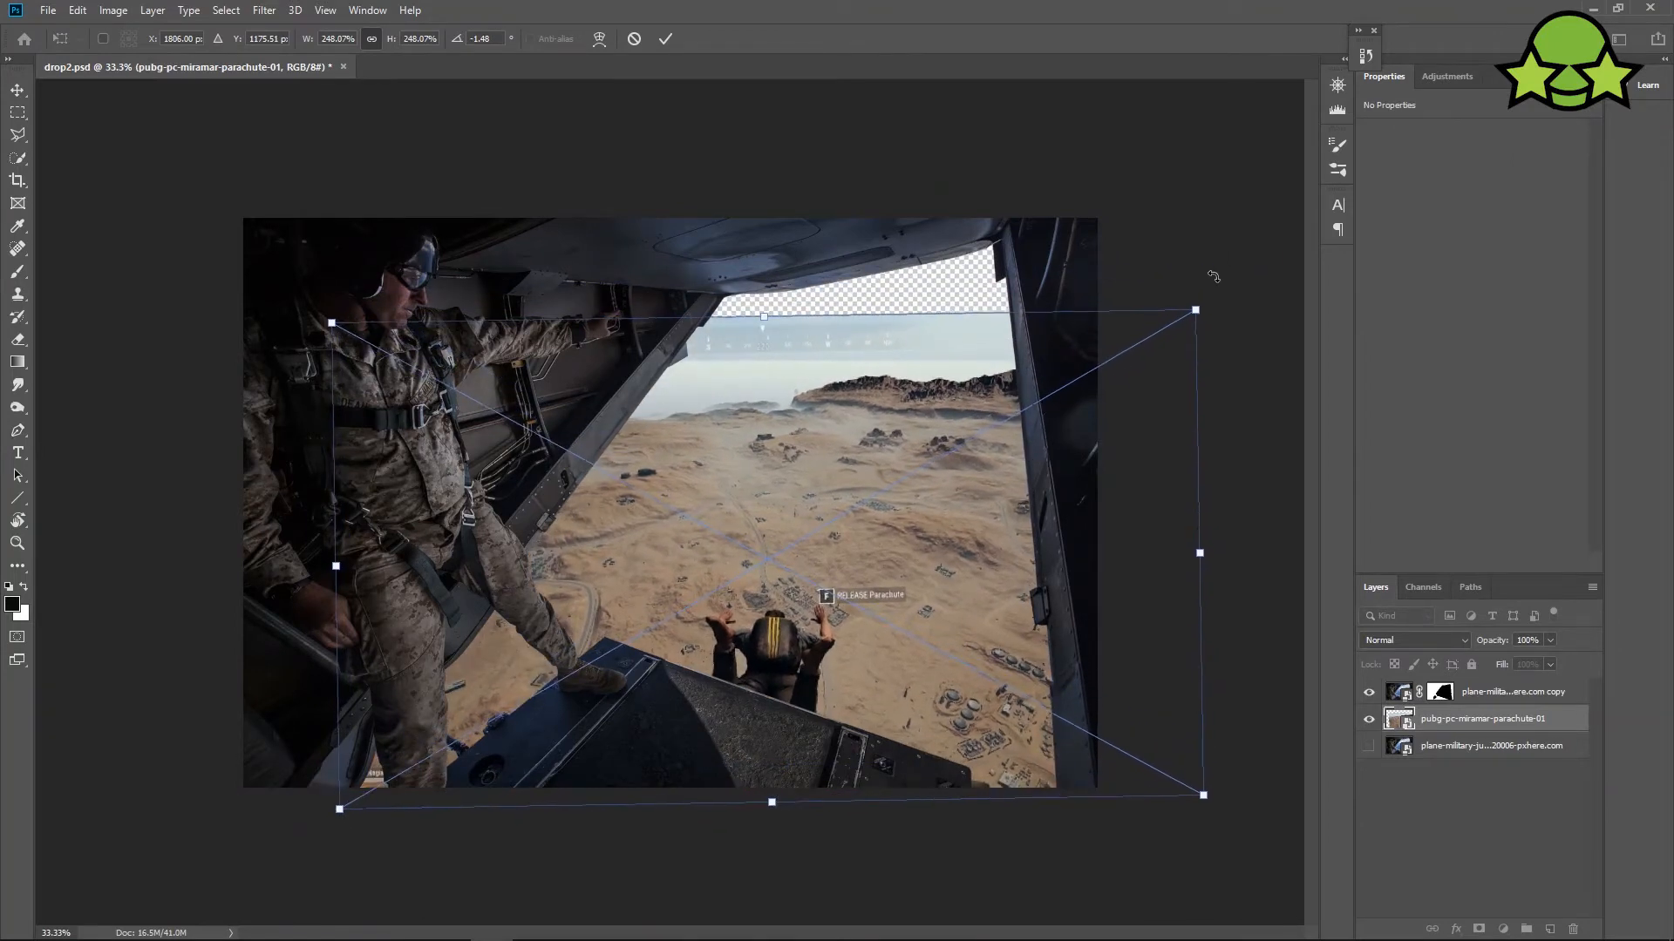
pyautogui.moveTo(1207, 271); pyautogui.dragTo(1218, 288)
pyautogui.press('Return')
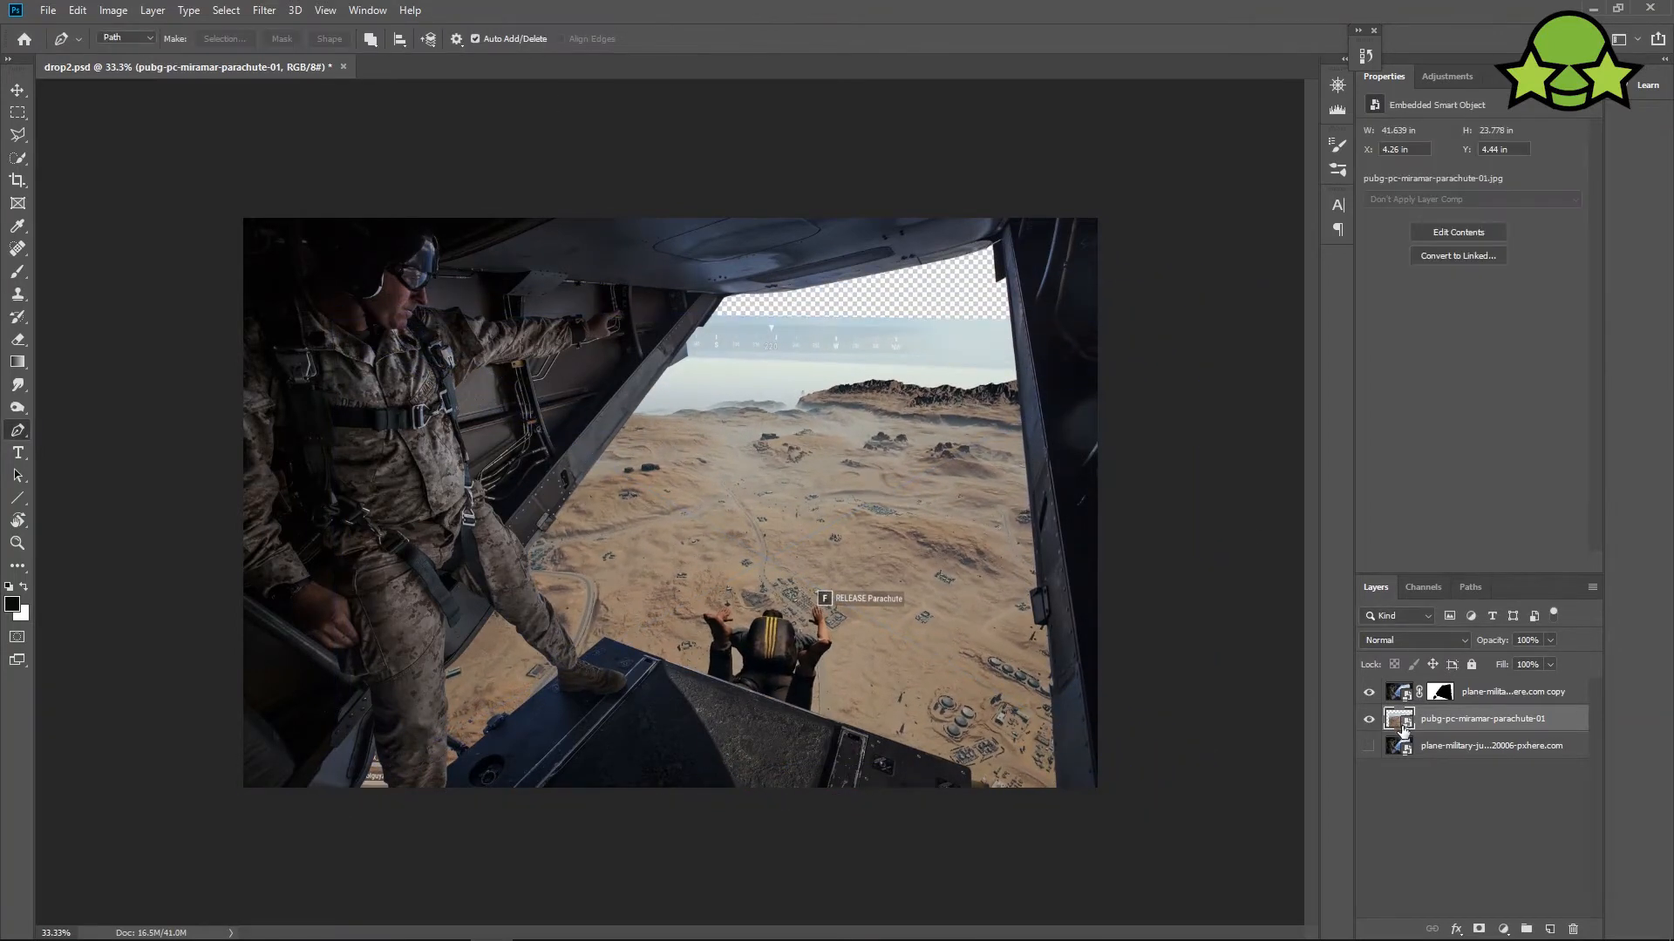
# Hide the masked plane copy, stamp the visible parachute image onto a new pixel layer and hide the placed original.
pyautogui.hotkey('ctrl', '+')
pyautogui.click(1369, 691)
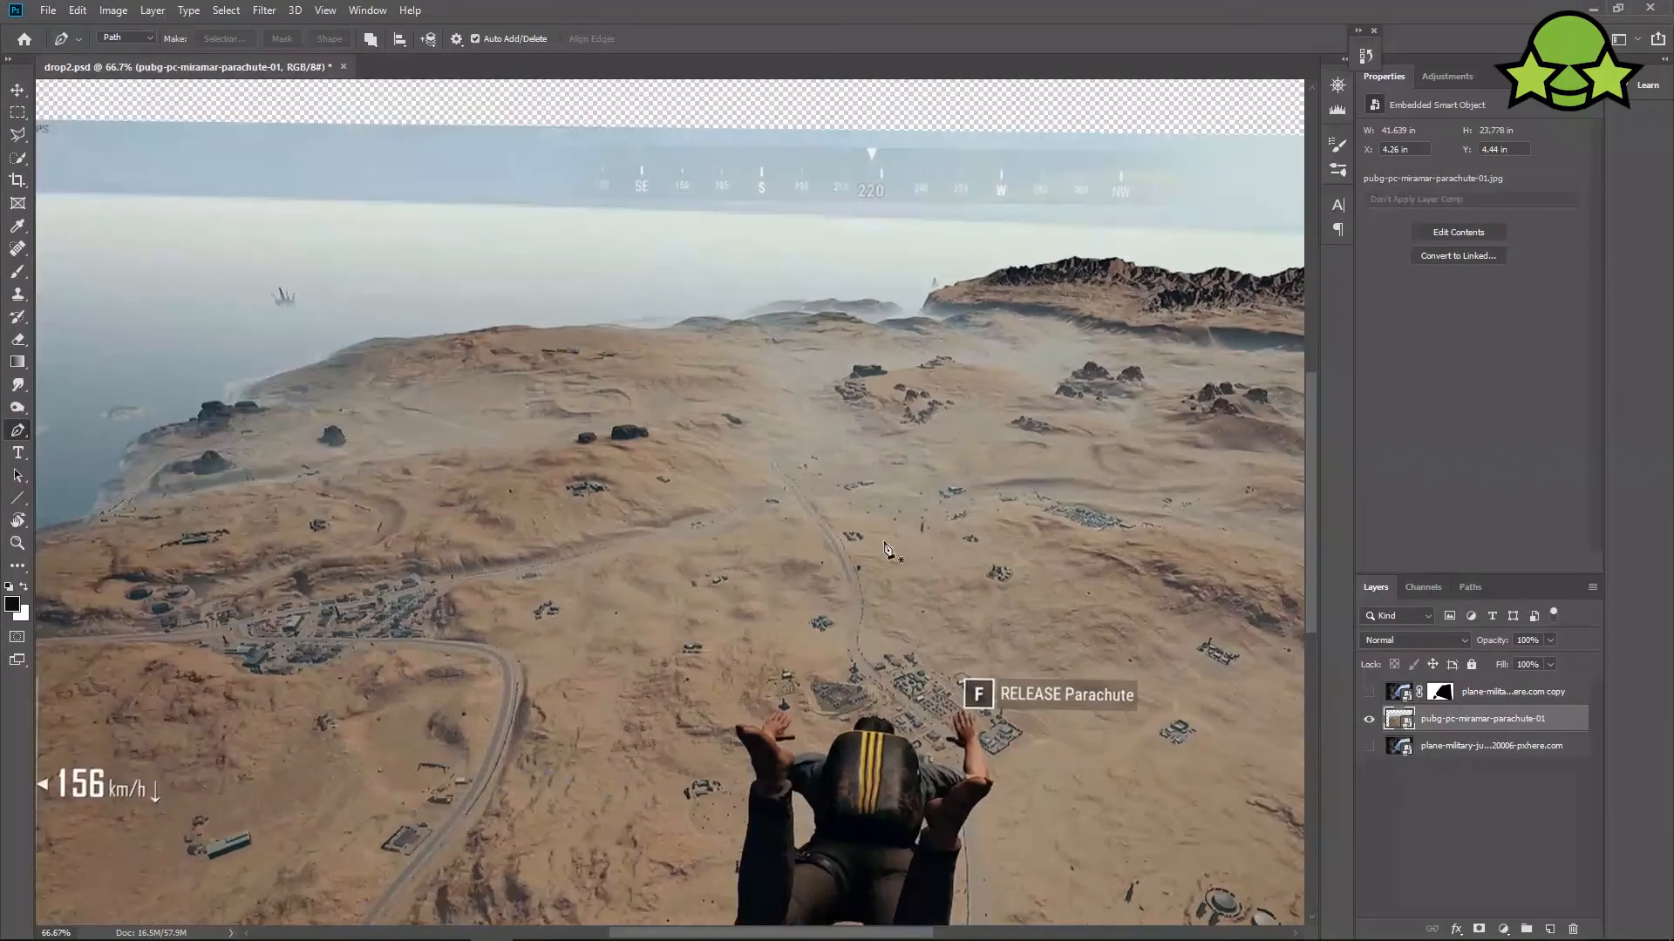
pyautogui.hotkey('ctrl', '-')
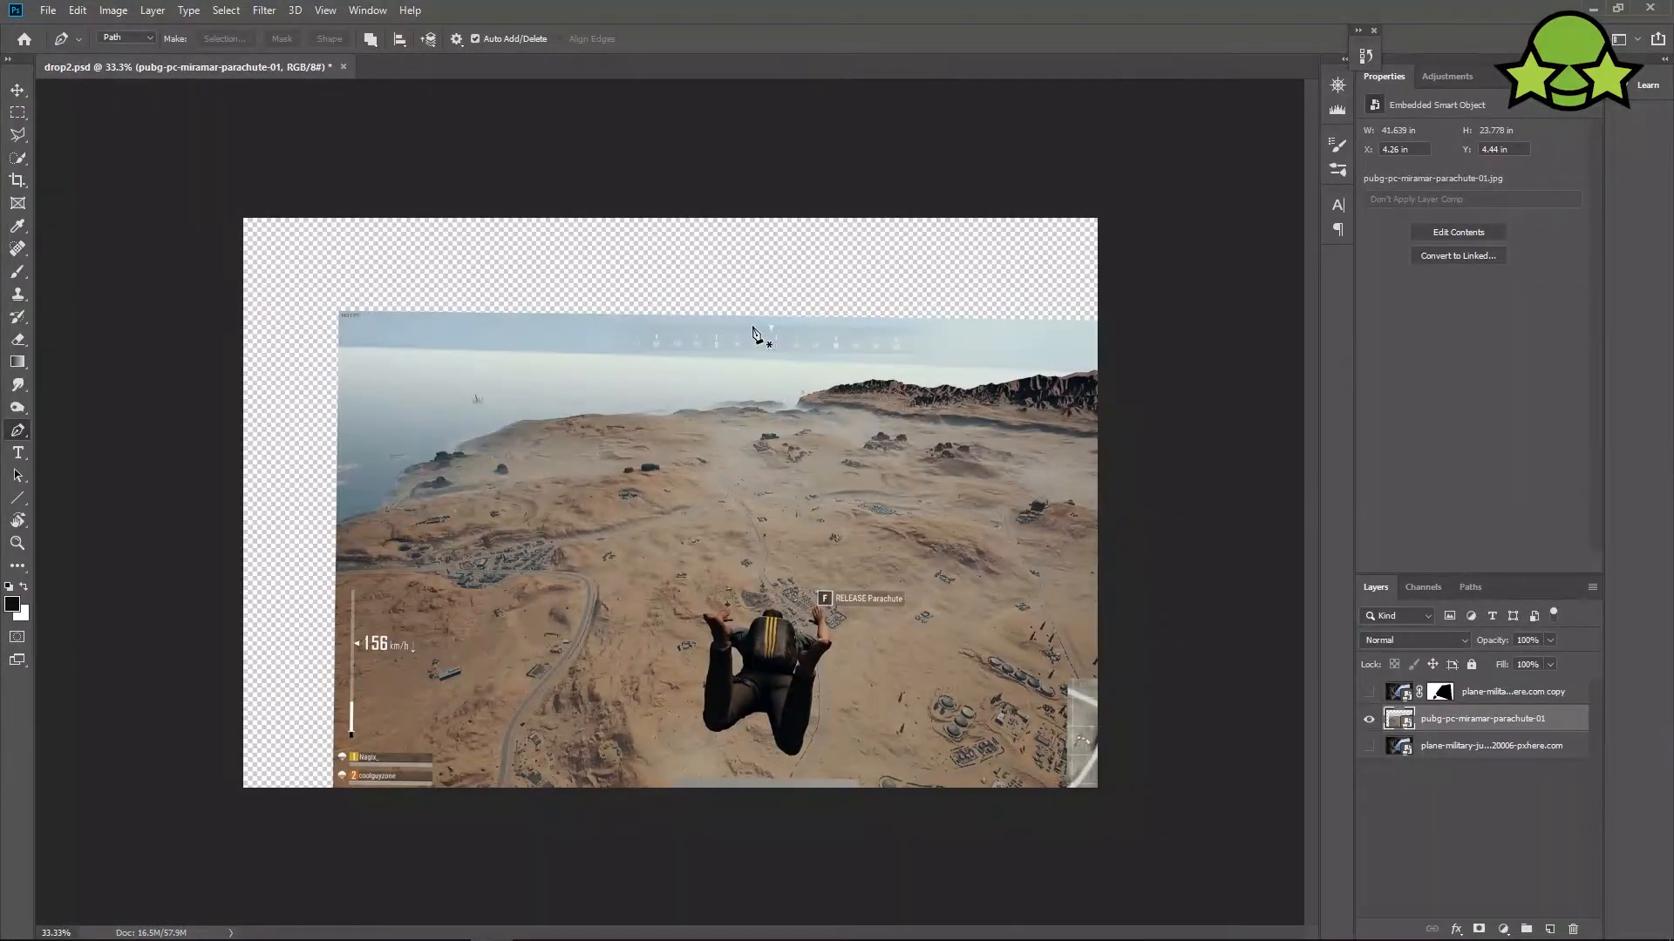
pyautogui.hotkey('ctrl', '+')
pyautogui.moveTo(367, 671); pyautogui.dragTo(451, 443)
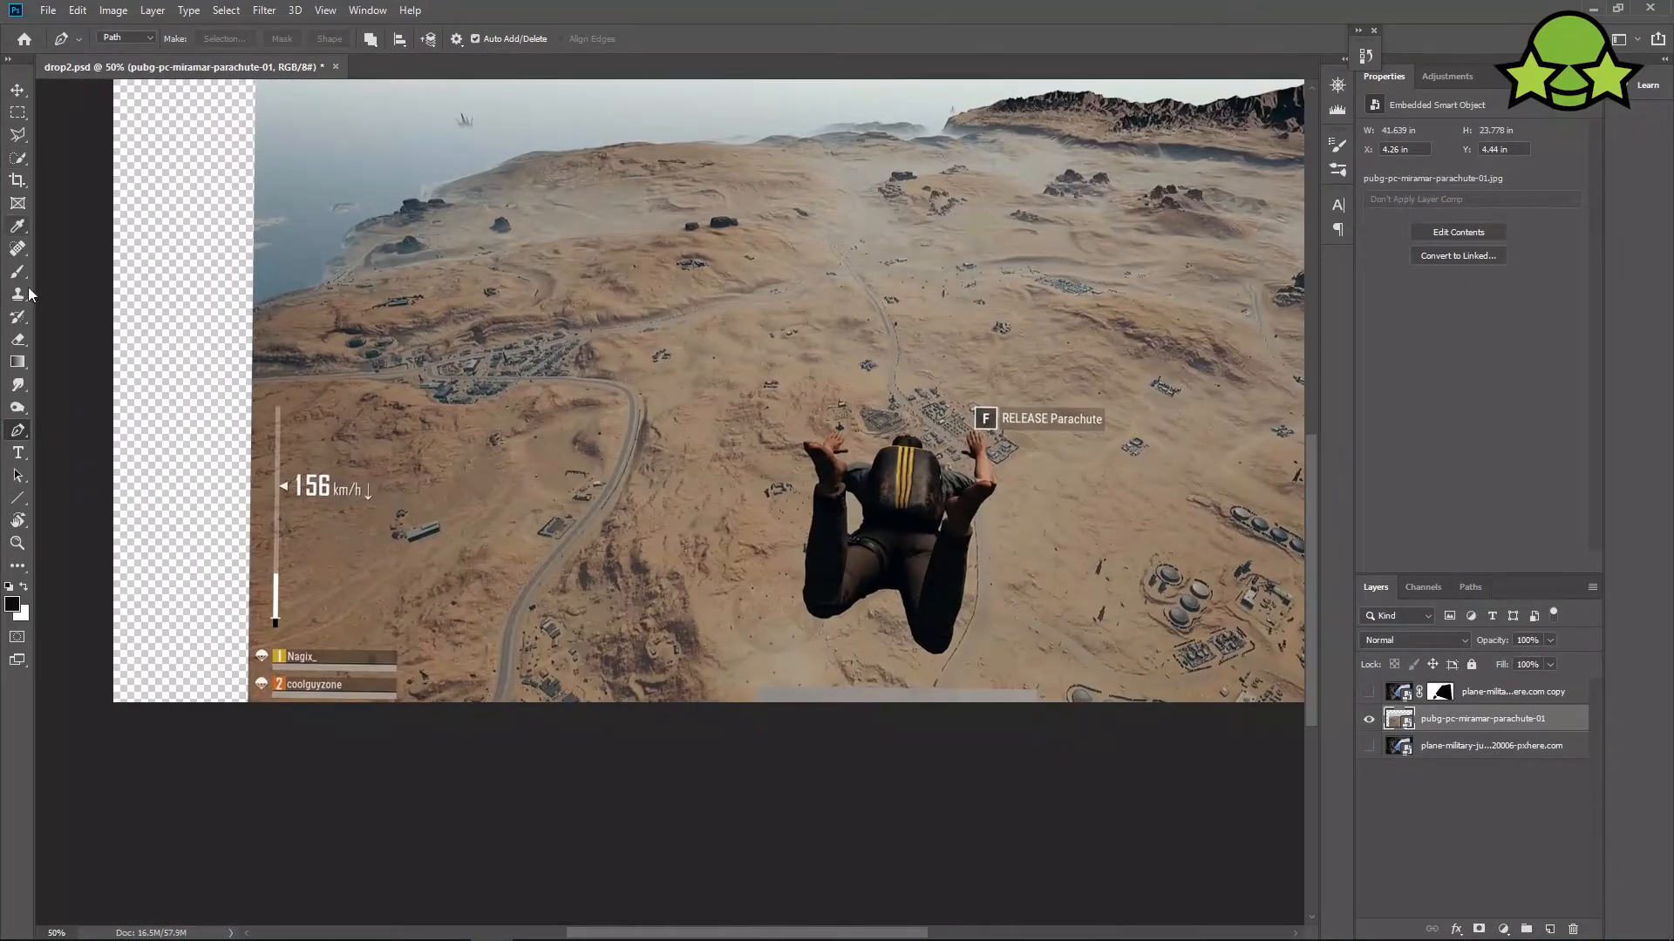
pyautogui.click(18, 249)
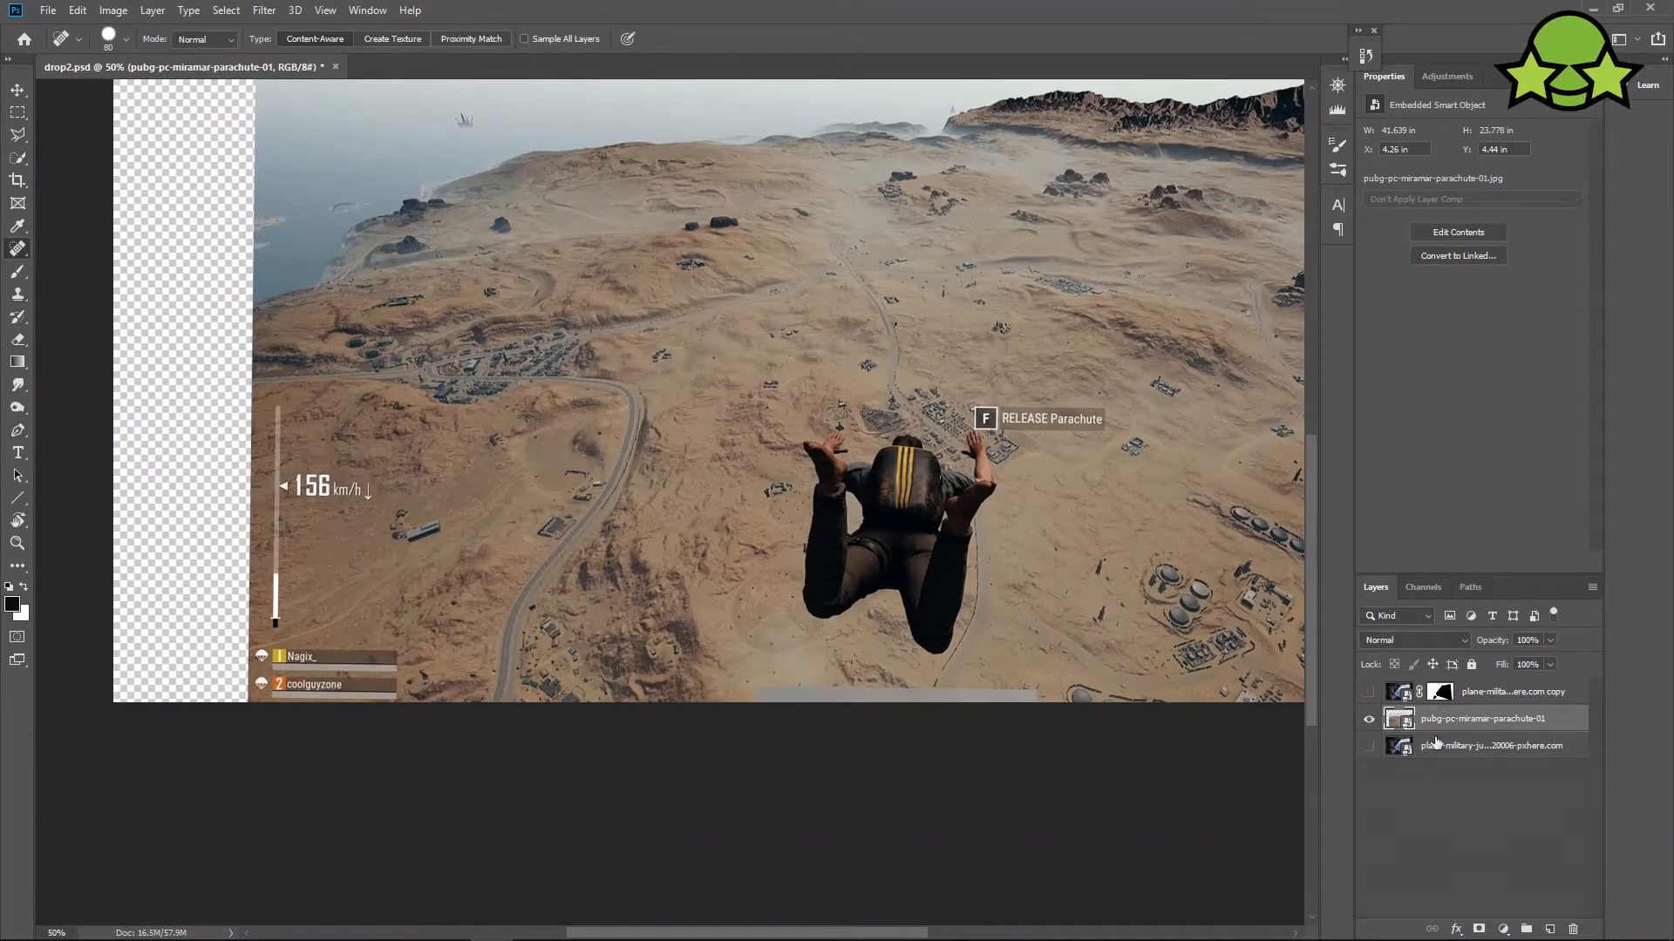
pyautogui.hotkey('ctrl', 'shift', 'alt', 'e')
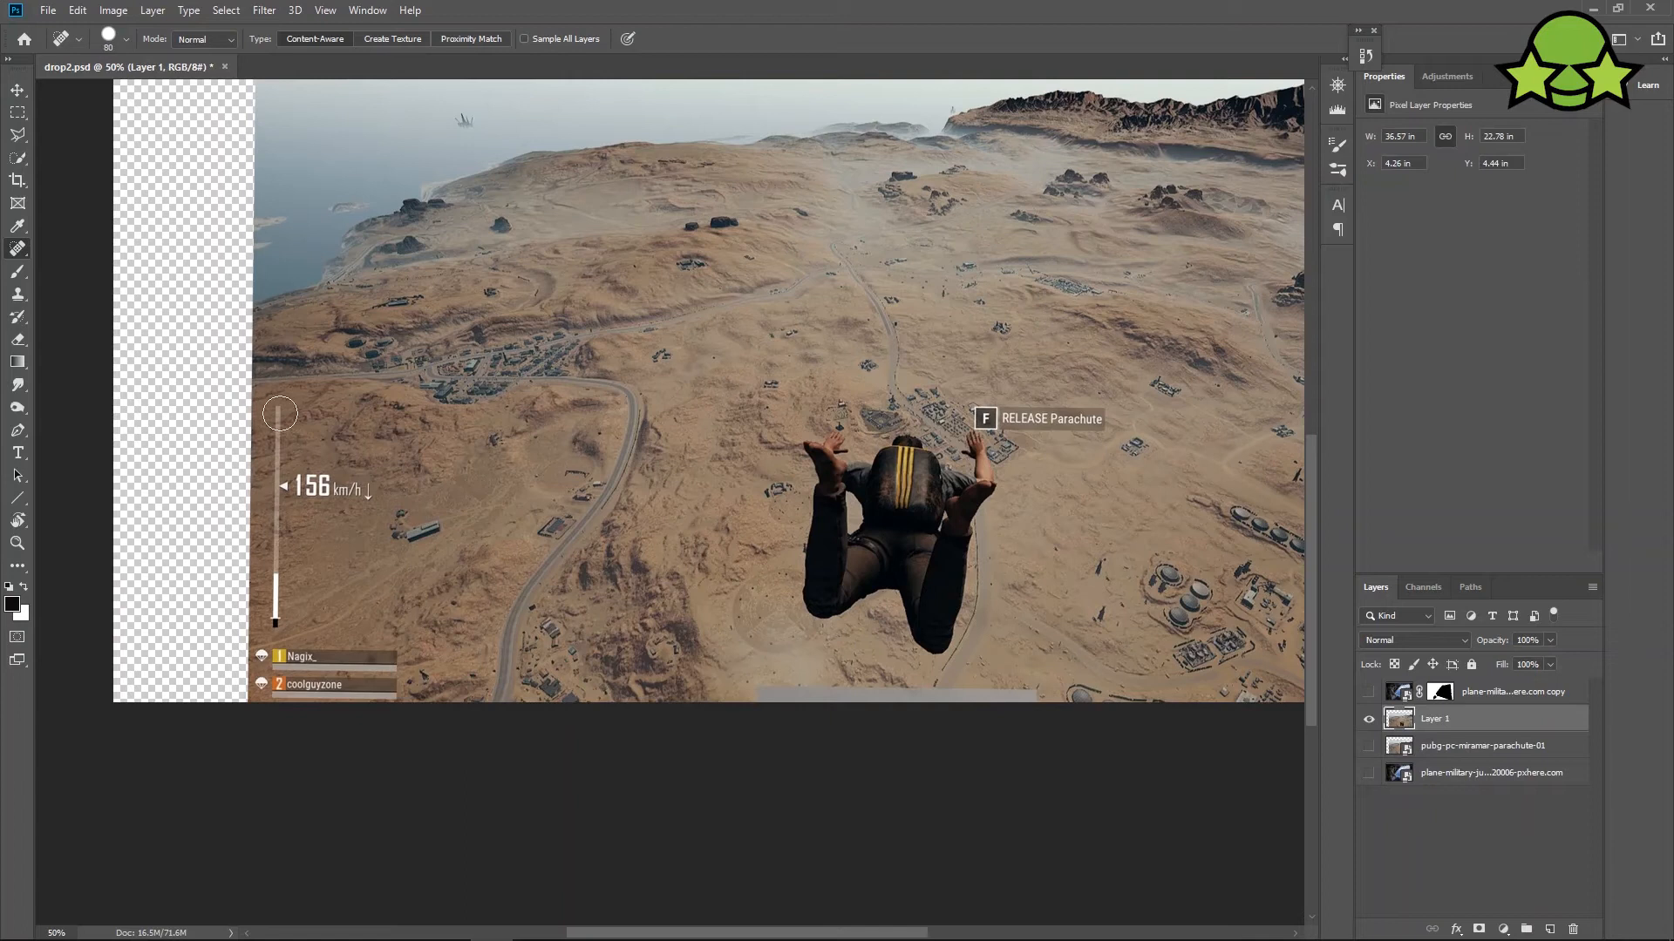
# Heal away the vertical altitude gauge and the speed readout at the left edge of the landscape.
pyautogui.moveTo(278, 414); pyautogui.dragTo(275, 628)
pyautogui.press('[')
pyautogui.press('[')
pyautogui.press('[')
pyautogui.moveTo(281, 485)
pyautogui.mouseDown()
pyautogui.moveTo(367, 498)
pyautogui.moveTo(287, 484)
pyautogui.mouseUp()
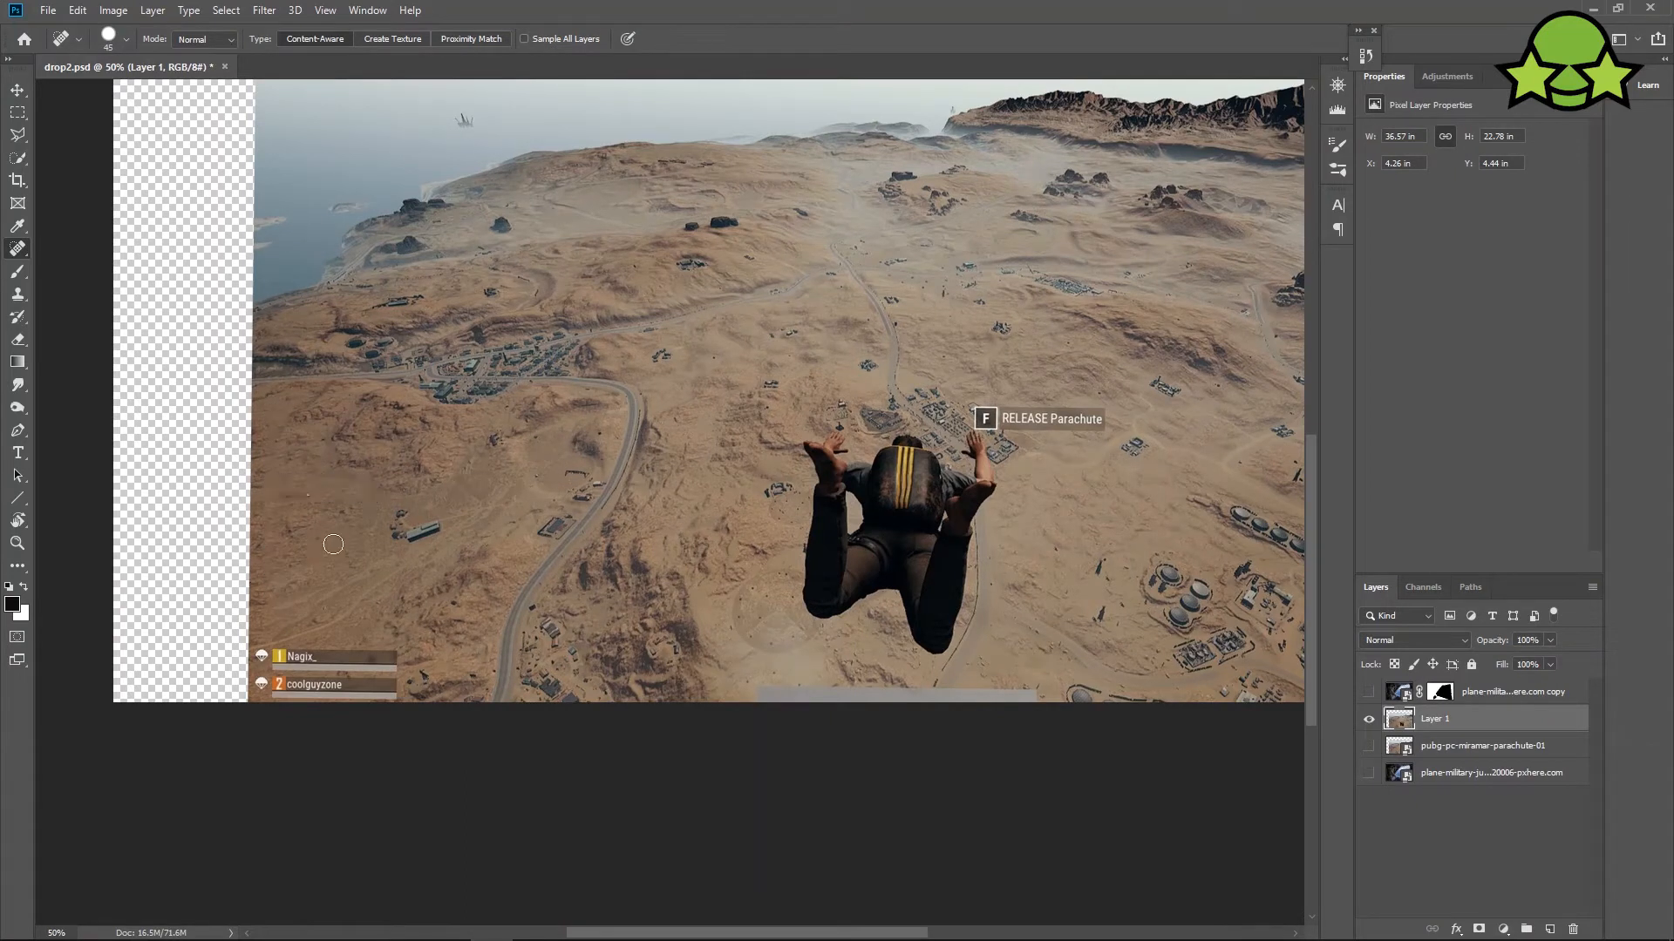
# Heal away the two player-name labels in the lower-left corner of the landscape.
pyautogui.moveTo(258, 658); pyautogui.dragTo(403, 664)
pyautogui.press(']')
pyautogui.moveTo(257, 688)
pyautogui.mouseDown()
pyautogui.moveTo(420, 696)
pyautogui.moveTo(410, 715)
pyautogui.moveTo(341, 690)
pyautogui.mouseUp()
# Heal away the RELEASE Parachute prompt beside the skydiver and the grey bar along the image's lower edge.
pyautogui.moveTo(1011, 459)
pyautogui.mouseDown()
pyautogui.moveTo(879, 477)
pyautogui.moveTo(869, 454)
pyautogui.moveTo(998, 455)
pyautogui.mouseUp()
pyautogui.hotkey('ctrl', '+')
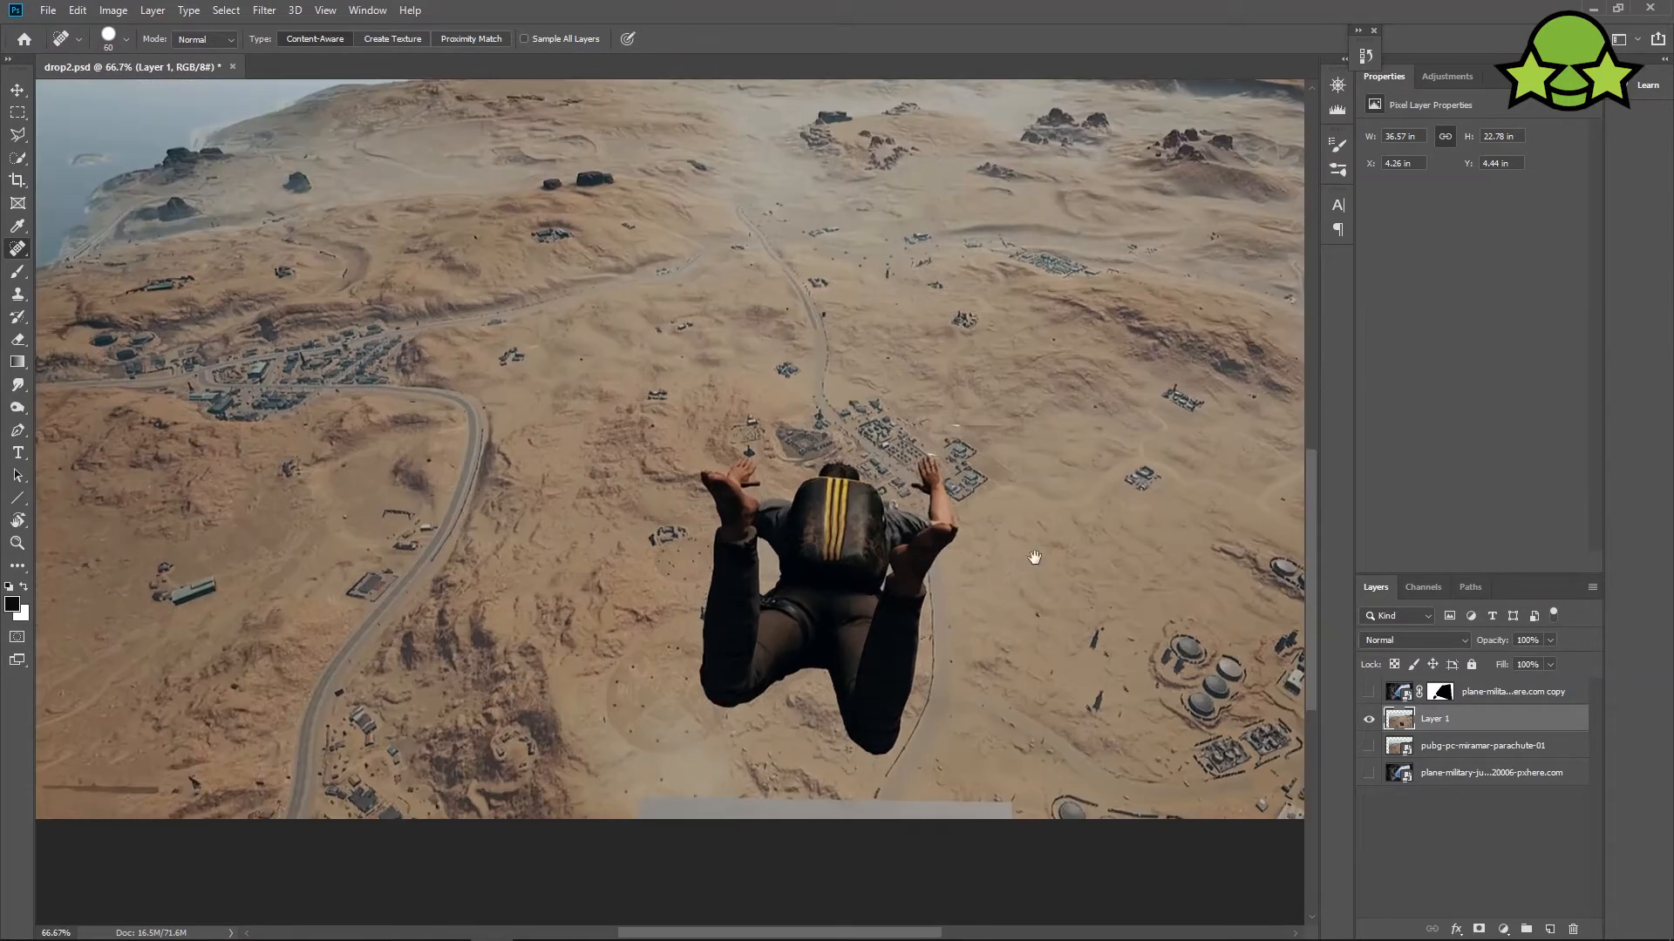
pyautogui.moveTo(984, 558); pyautogui.dragTo(592, 471)
pyautogui.moveTo(228, 720); pyautogui.dragTo(571, 728)
pyautogui.moveTo(1031, 522)
pyautogui.mouseDown()
pyautogui.moveTo(1039, 741)
pyautogui.moveTo(1047, 543)
pyautogui.moveTo(1074, 743)
pyautogui.moveTo(1075, 505)
pyautogui.moveTo(1093, 774)
pyautogui.moveTo(1046, 816)
pyautogui.mouseUp()
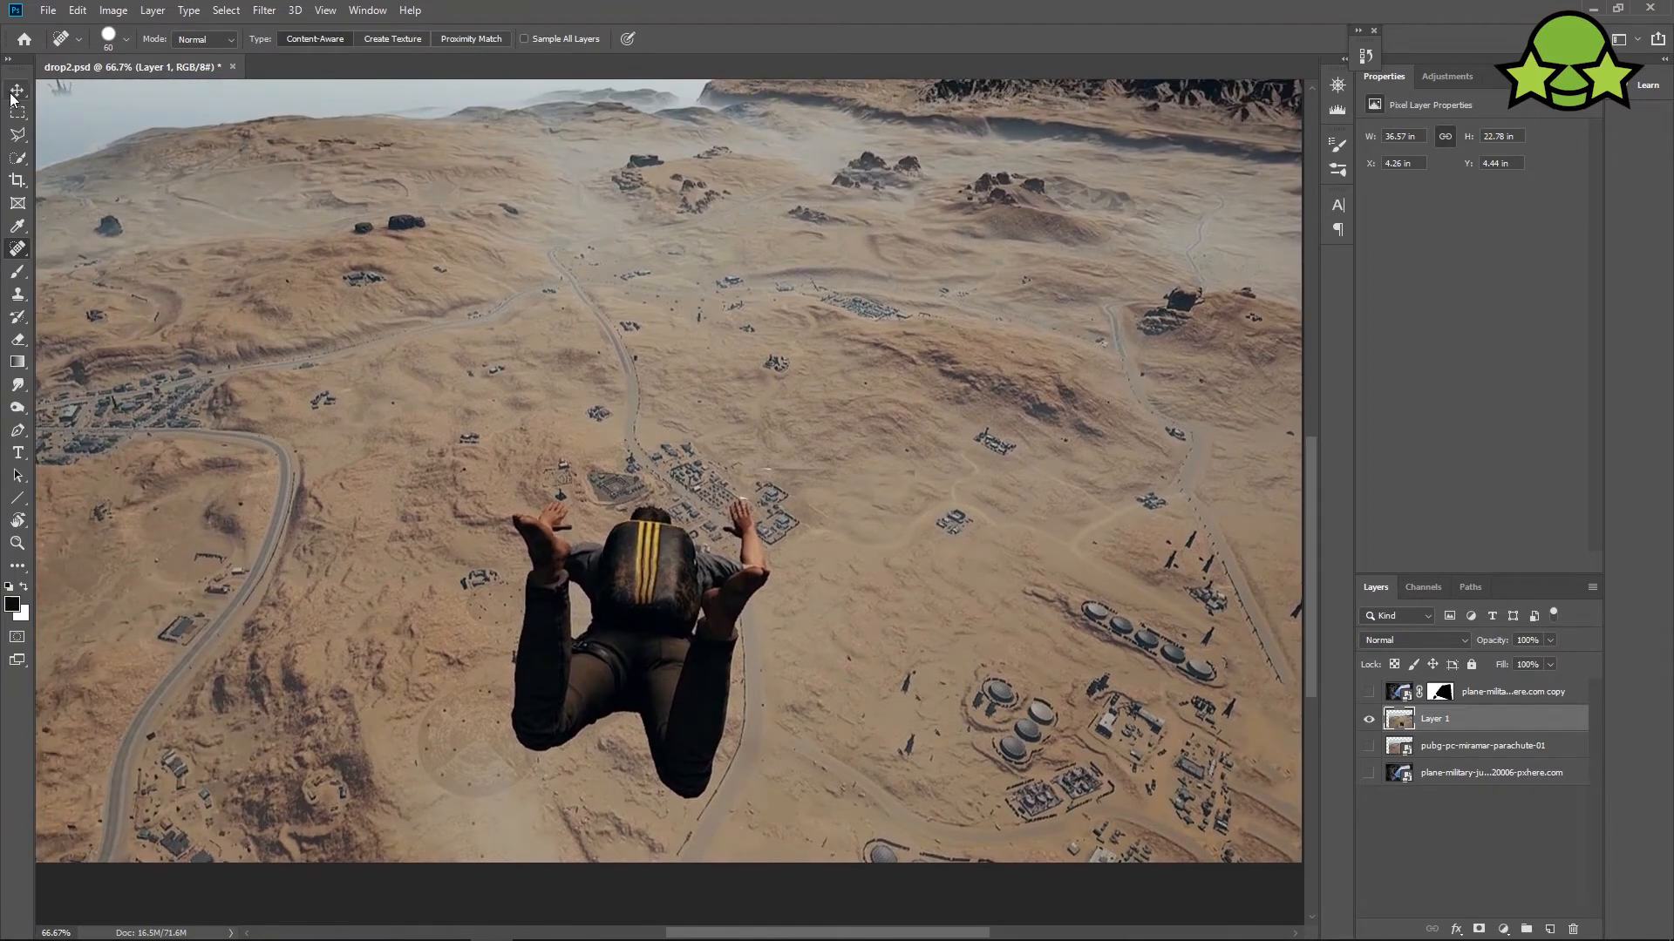
# Briefly show the masked plane copy to check which parts of the landscape appear in the opening, and hide it again.
pyautogui.click(17, 91)
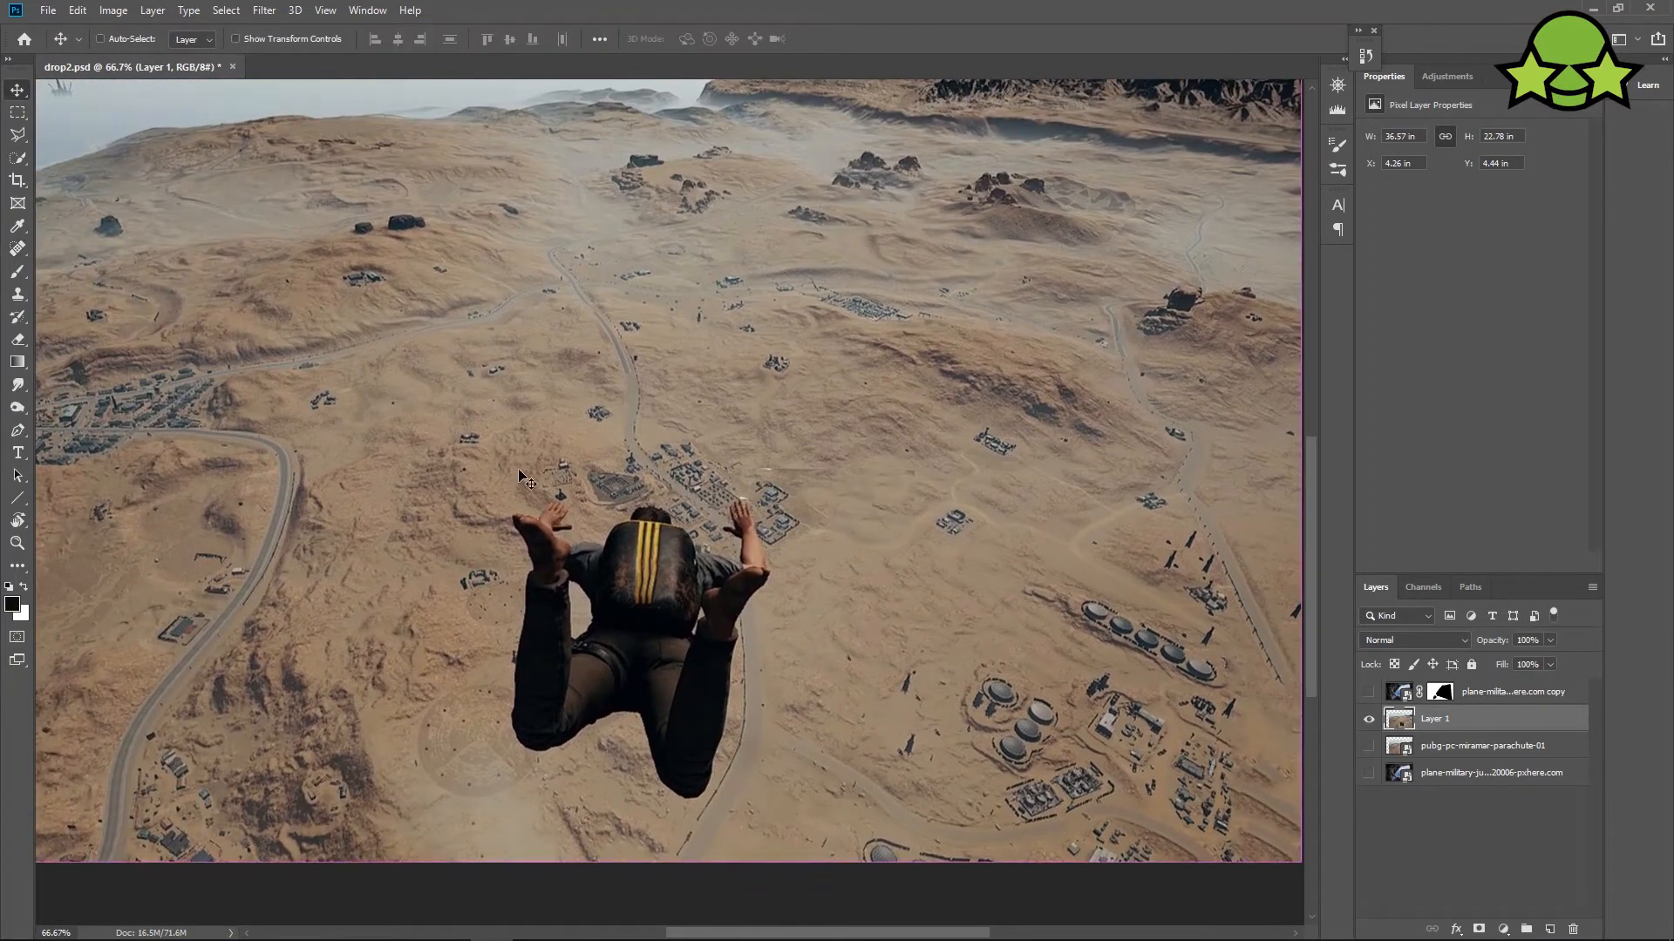
pyautogui.hotkey('ctrl', '-')
pyautogui.click(1369, 692)
pyautogui.hotkey('ctrl', '-')
pyautogui.hotkey('ctrl', '+')
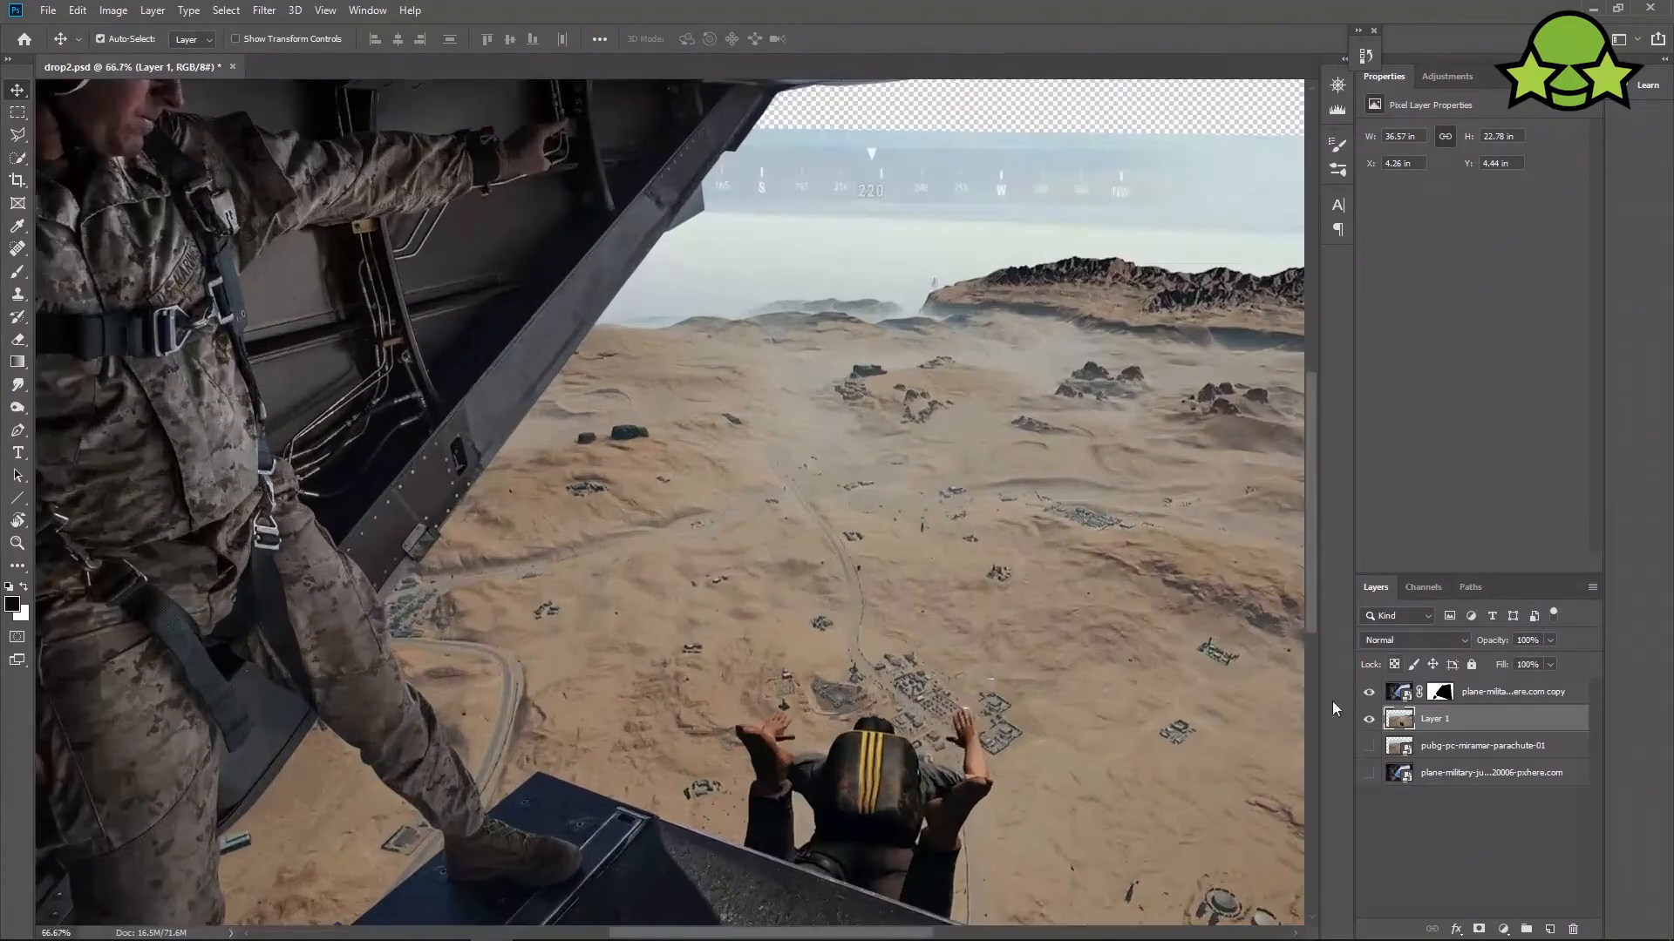
pyautogui.click(1369, 692)
pyautogui.hotkey('ctrl', '-')
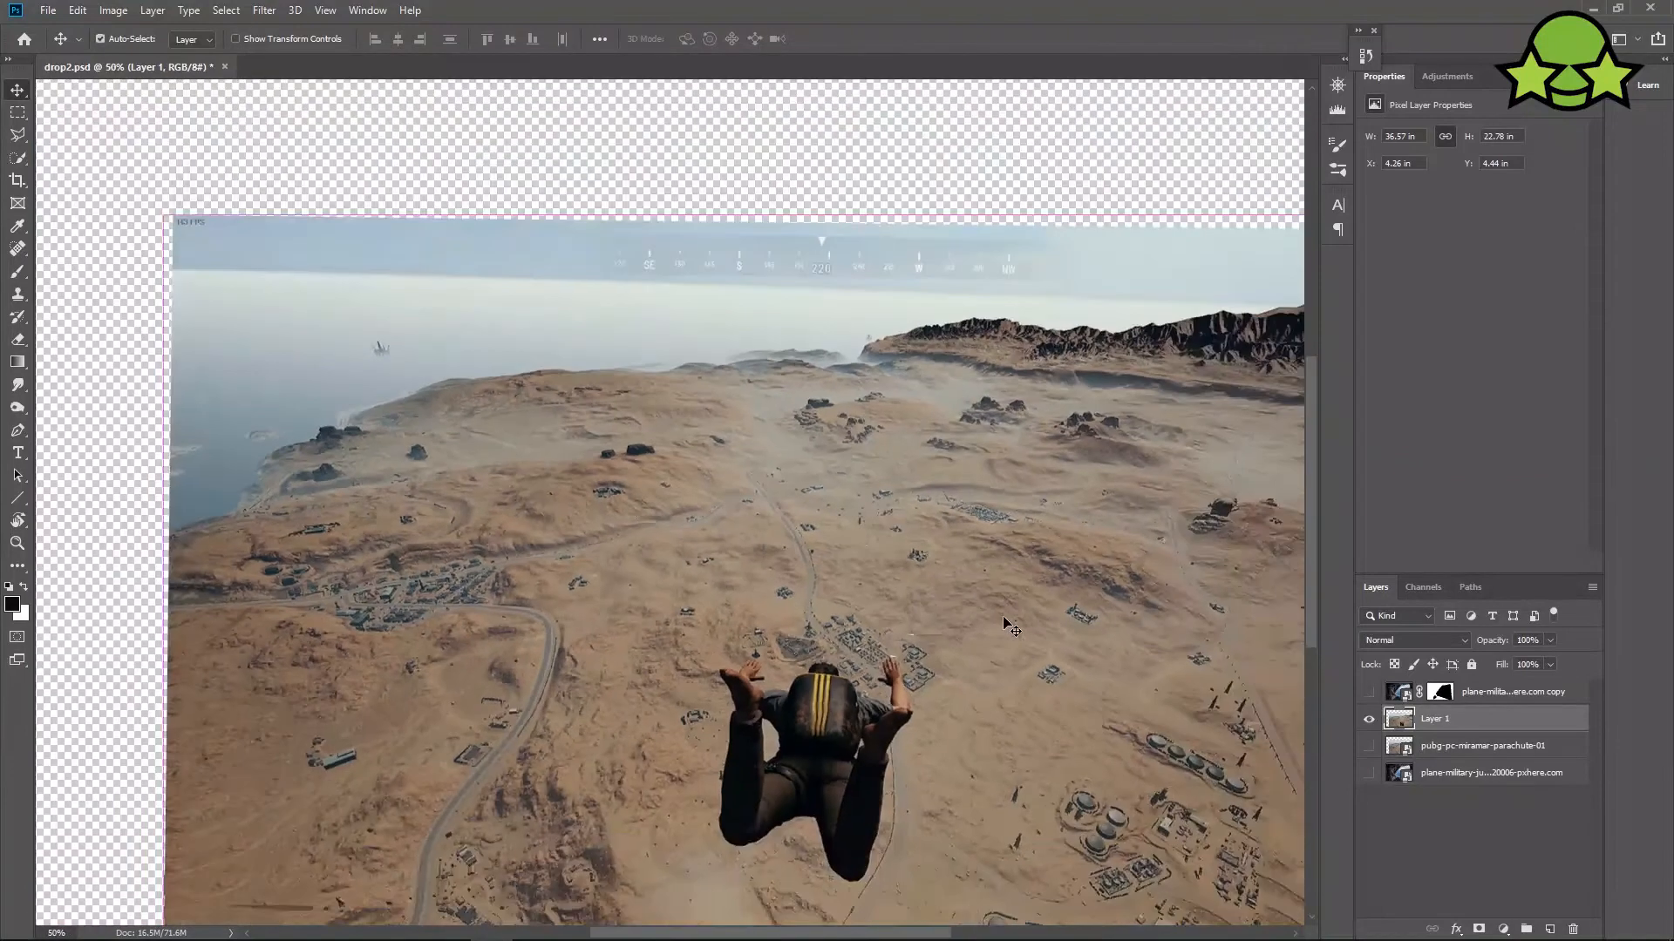
# Remove the compass strip from the sky with the Spot Healing Brush at size 70.
pyautogui.moveTo(812, 430); pyautogui.dragTo(643, 471)
pyautogui.click(18, 250)
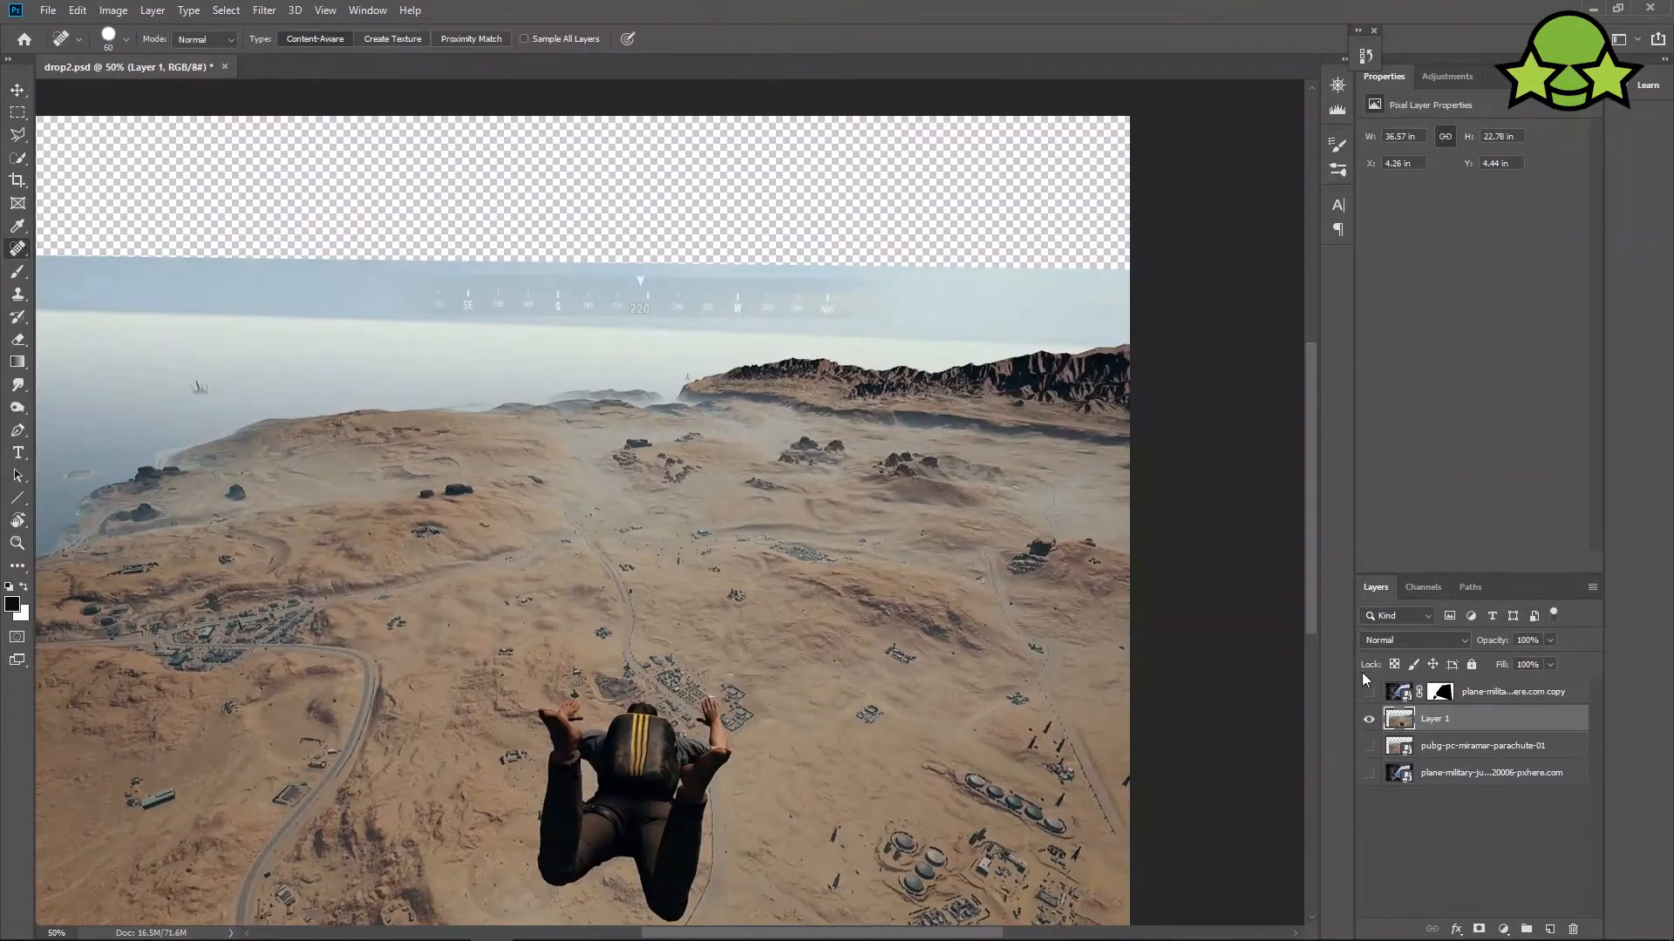
pyautogui.moveTo(426, 296); pyautogui.dragTo(848, 297)
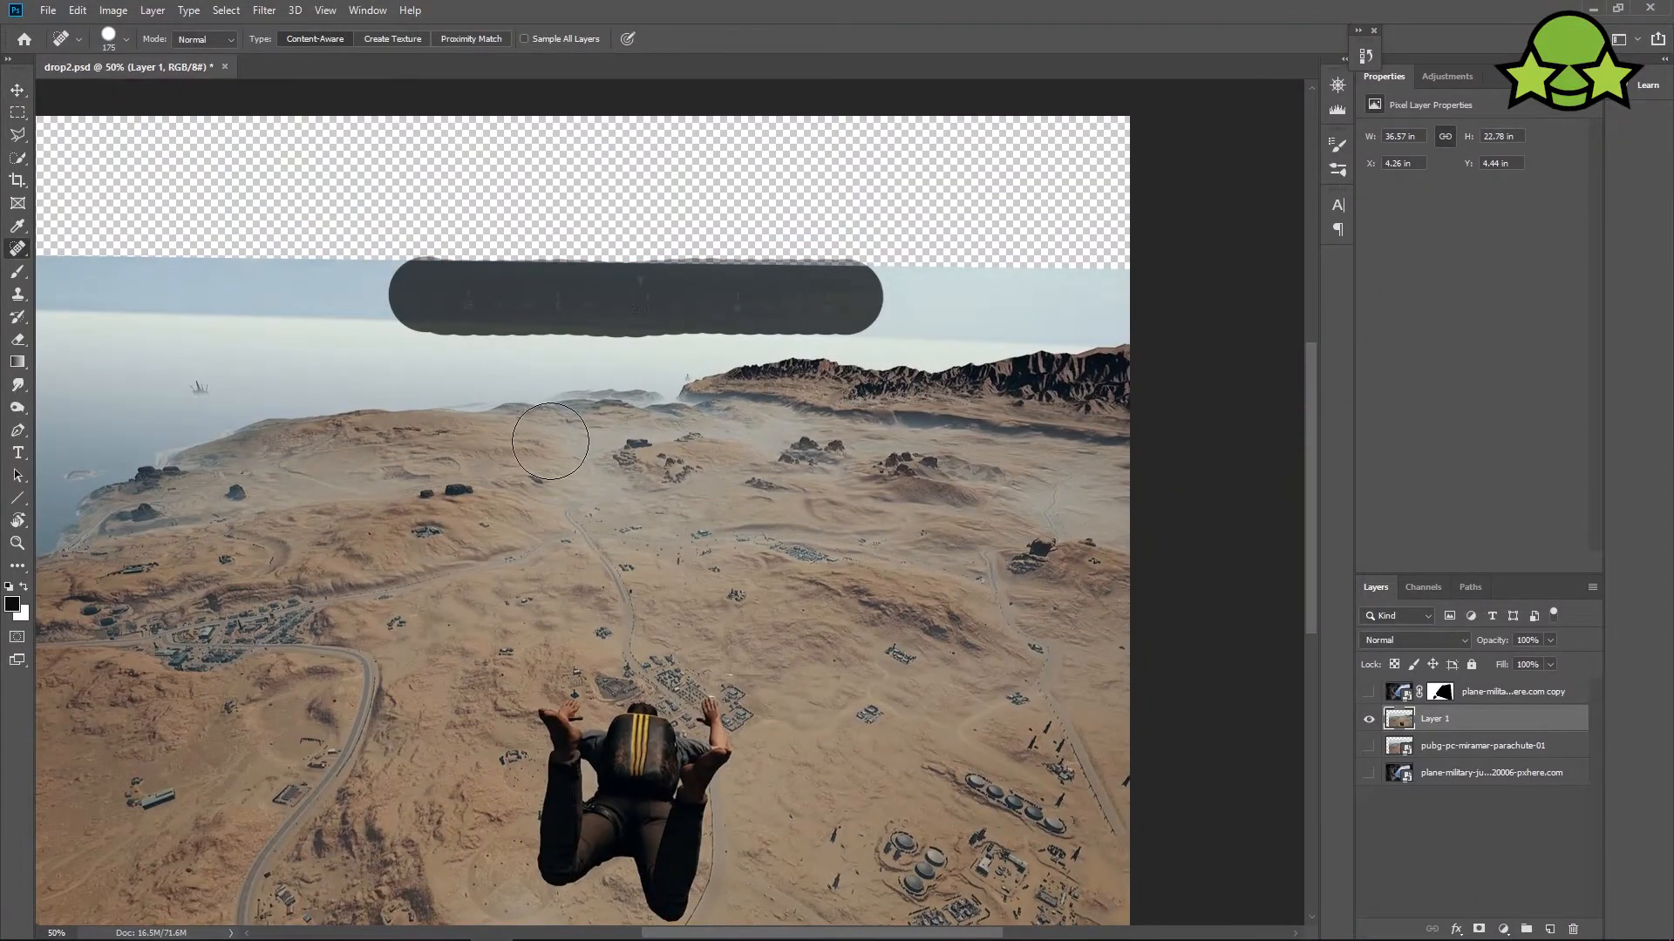
pyautogui.hotkey('ctrl', 'z')
pyautogui.press('[')
pyautogui.press('[')
pyautogui.press('[')
pyautogui.press('[')
pyautogui.press('[')
pyautogui.press('[')
pyautogui.moveTo(425, 298); pyautogui.dragTo(830, 304)
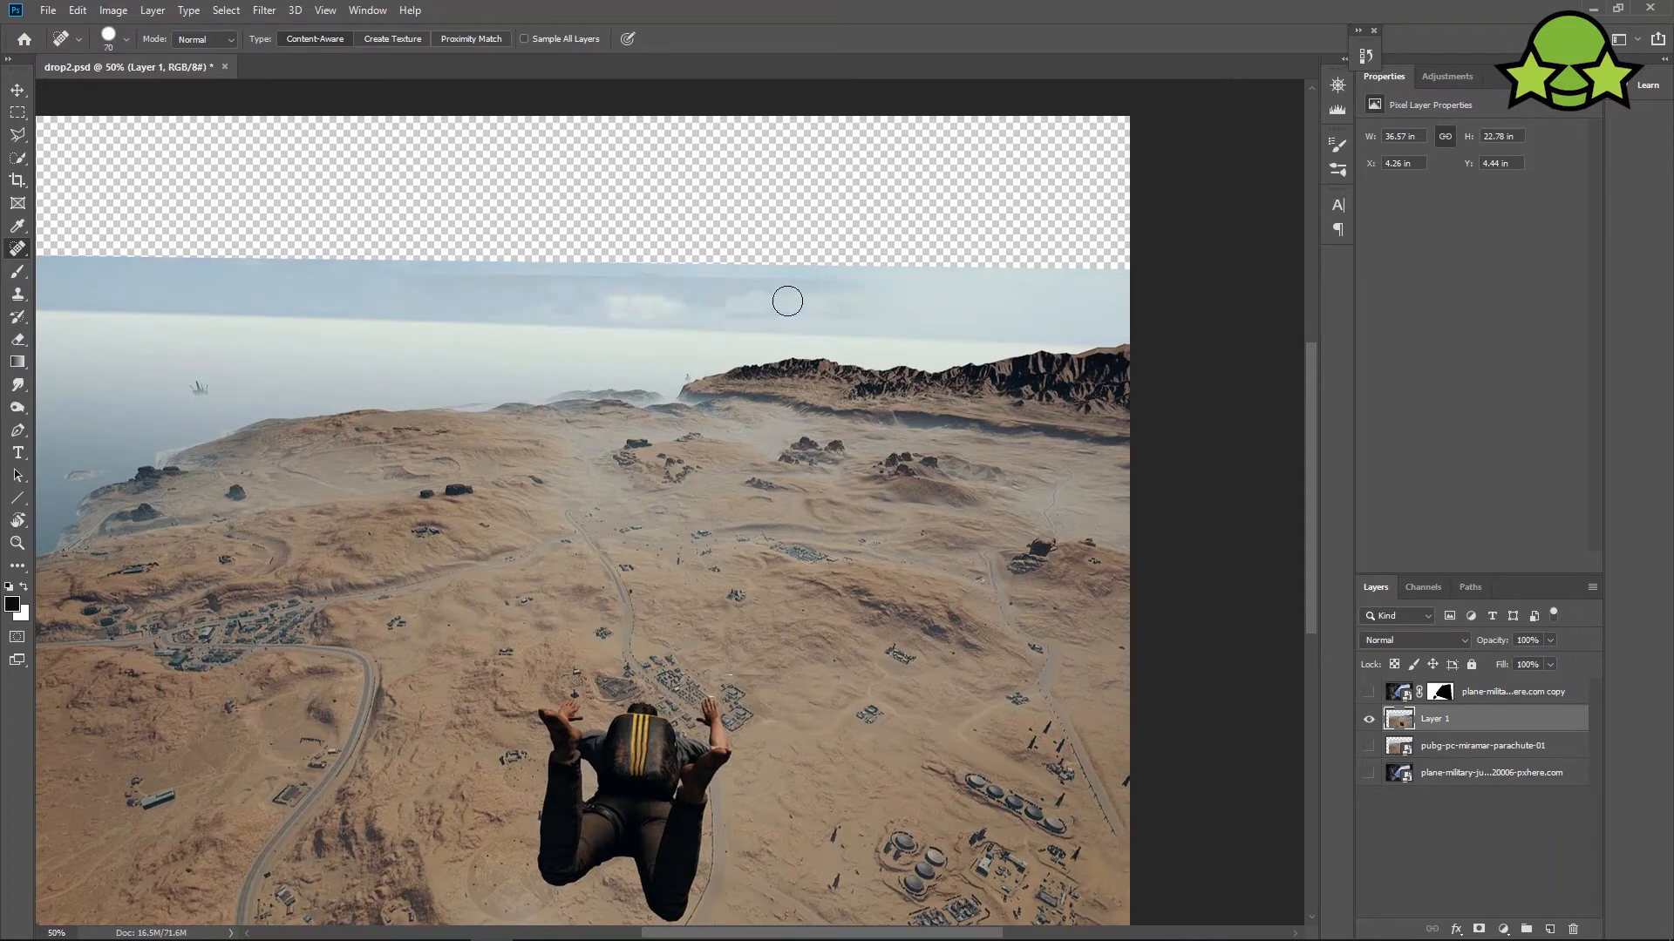
# Start a Pen tool path at the skydiver's left knee and trace up the outer edge of the left lower leg.
pyautogui.hotkey('ctrl', '+')
pyautogui.moveTo(586, 583); pyautogui.dragTo(575, 310)
pyautogui.hotkey('ctrl', '+')
pyautogui.click(18, 429)
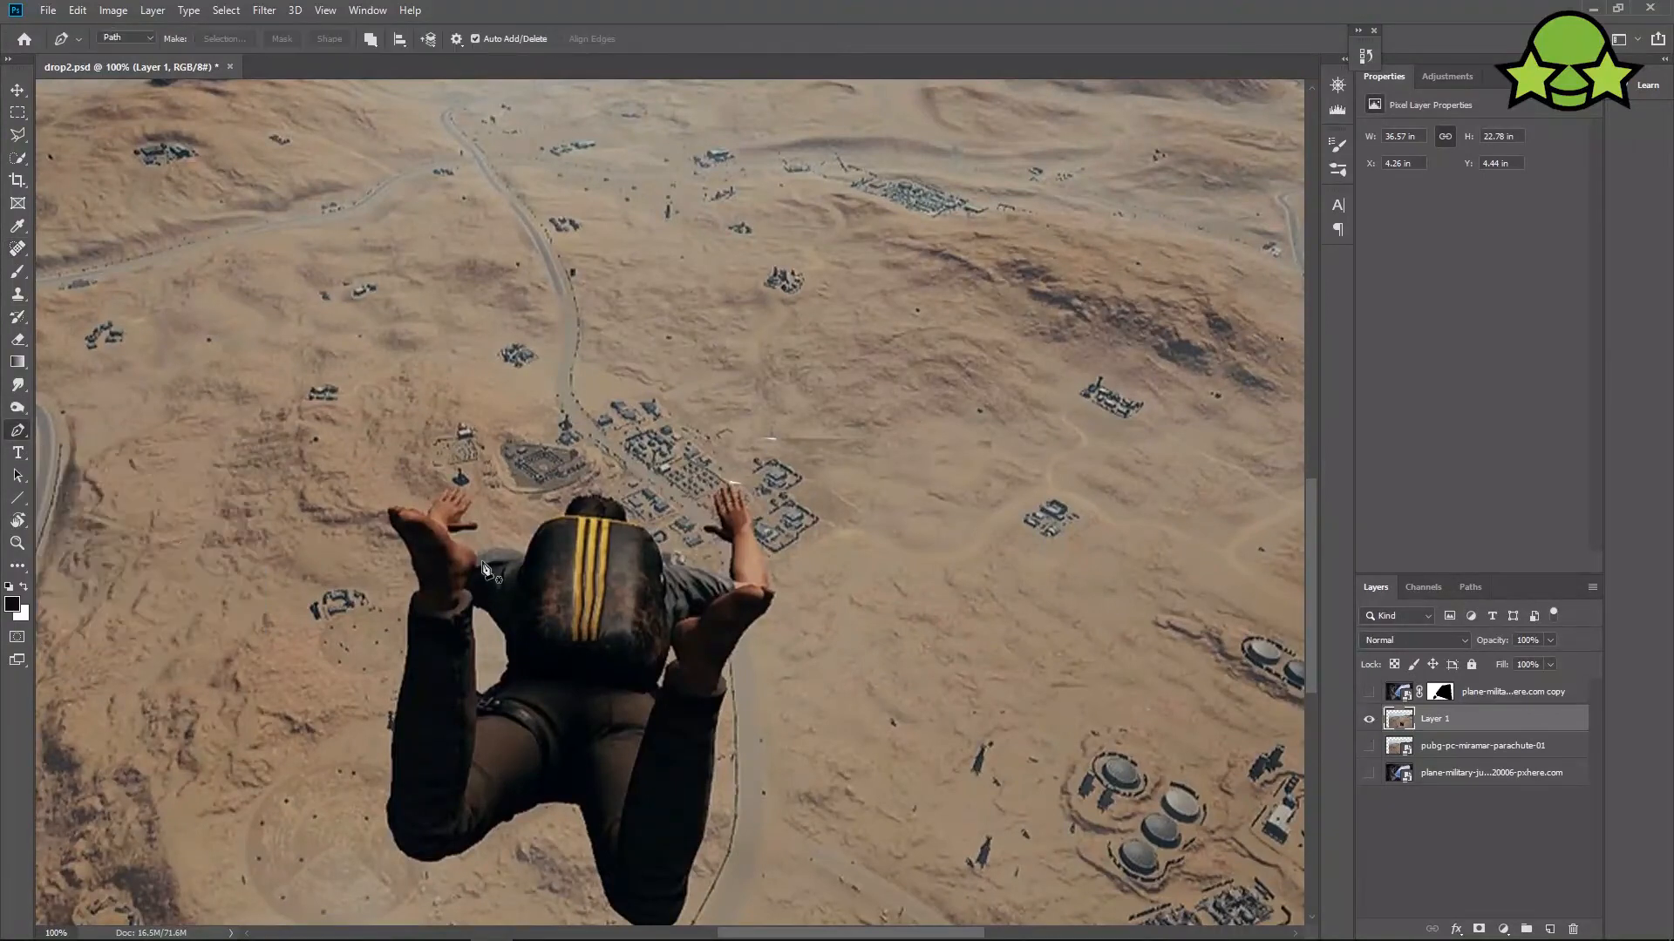
pyautogui.hotkey('ctrl', '+')
pyautogui.moveTo(480, 585); pyautogui.dragTo(947, 203)
pyautogui.click(596, 714)
pyautogui.hotkey('ctrl', '+')
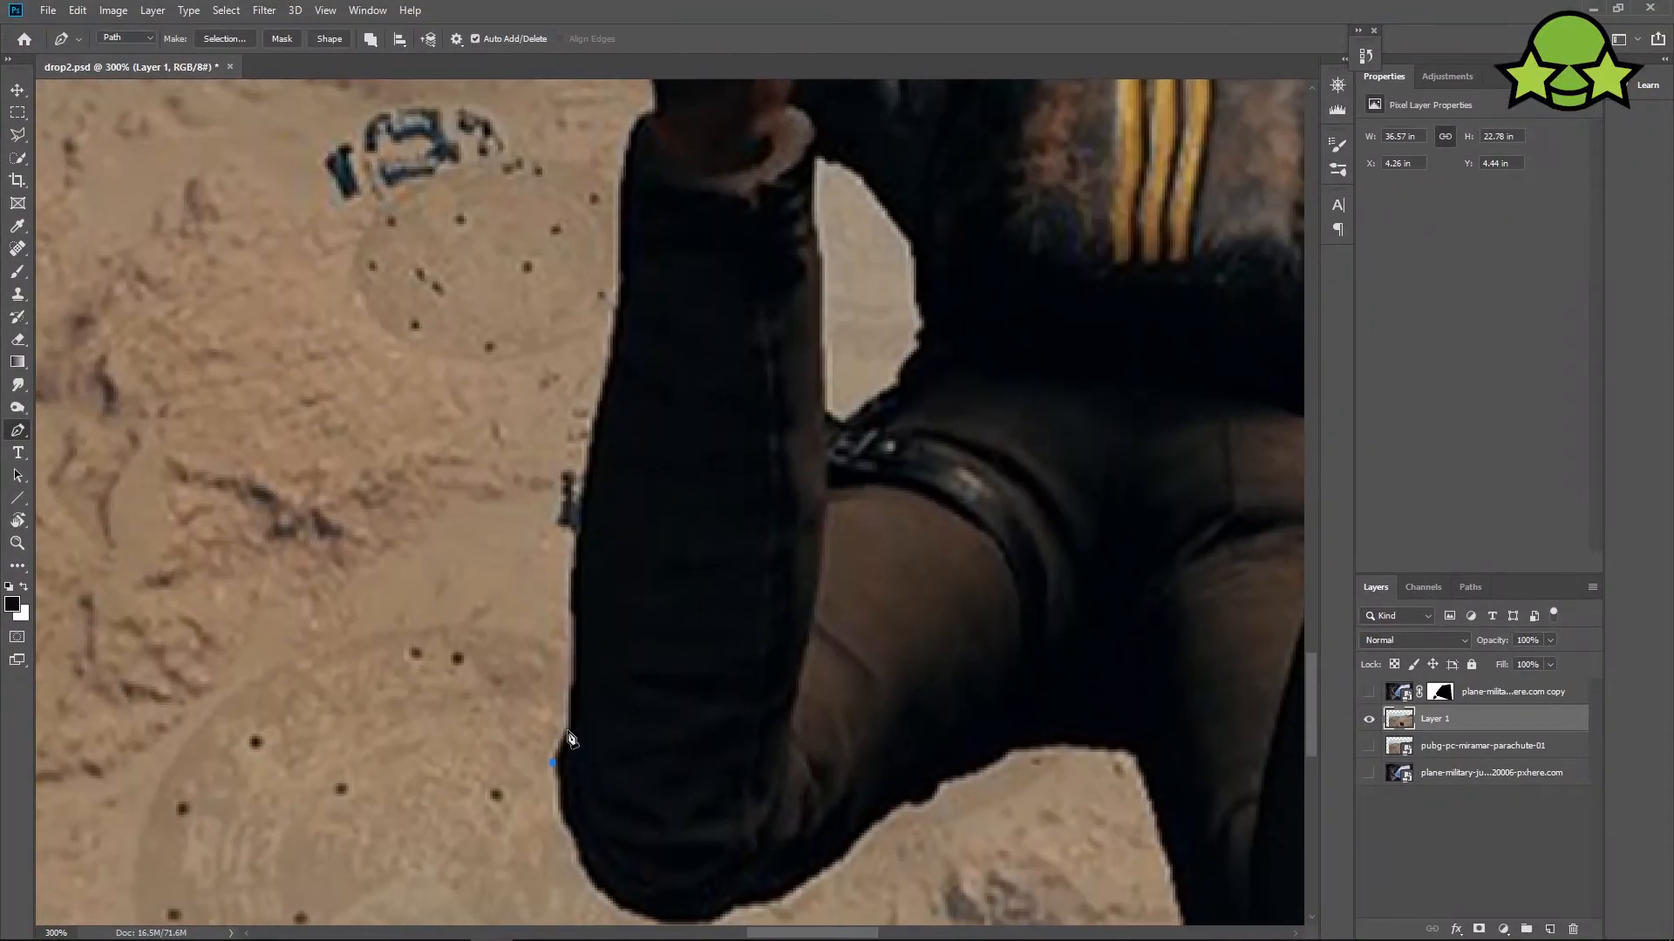
pyautogui.click(576, 624)
pyautogui.click(568, 593)
pyautogui.moveTo(574, 572); pyautogui.dragTo(574, 564)
pyautogui.moveTo(608, 404); pyautogui.dragTo(595, 503)
pyautogui.moveTo(587, 495); pyautogui.dragTo(597, 463)
# Continue the path around the skydiver's left ankle, left foot and the fingers of the left hand.
pyautogui.moveTo(625, 434); pyautogui.dragTo(633, 581)
pyautogui.moveTo(619, 514); pyautogui.dragTo(618, 473)
pyautogui.moveTo(619, 407); pyautogui.dragTo(620, 393)
pyautogui.click(632, 371)
pyautogui.click(651, 360)
pyautogui.moveTo(661, 328); pyautogui.dragTo(668, 472)
pyautogui.moveTo(642, 429)
pyautogui.mouseDown()
pyautogui.moveTo(649, 456)
pyautogui.moveTo(633, 407)
pyautogui.mouseUp()
pyautogui.moveTo(628, 383); pyautogui.dragTo(642, 495)
pyautogui.moveTo(621, 472); pyautogui.dragTo(618, 461)
pyautogui.moveTo(613, 428); pyautogui.dragTo(623, 425)
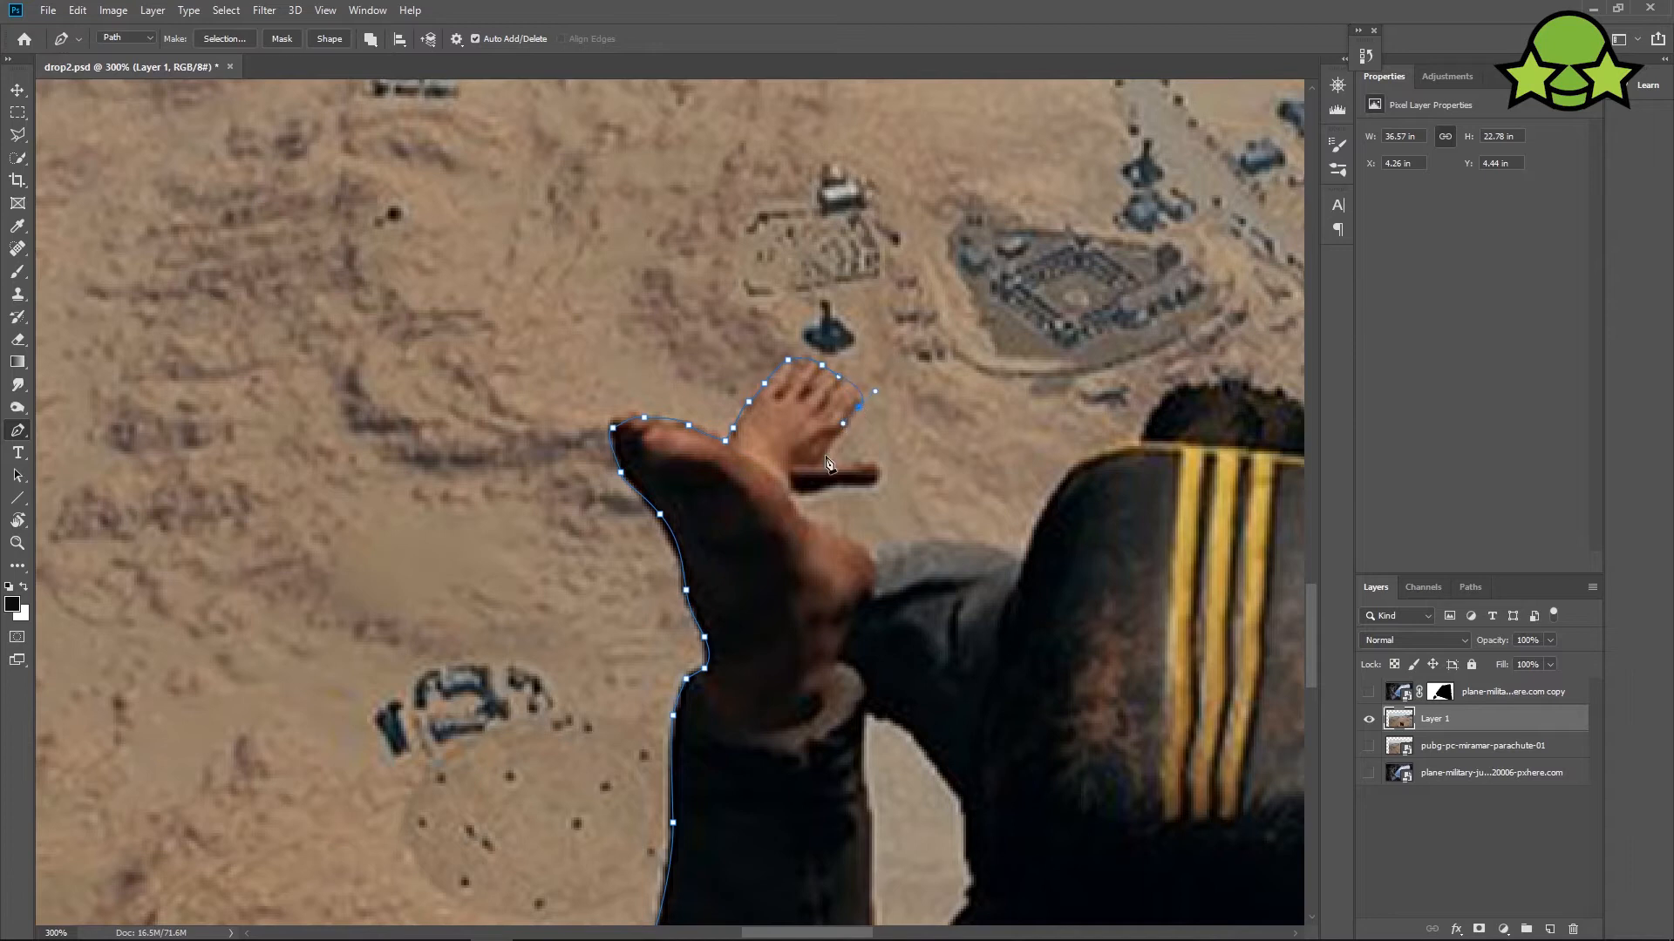
# Trace the path around the left thumb, along the left sleeve and up the near side of the backpack.
pyautogui.moveTo(839, 493); pyautogui.dragTo(796, 498)
pyautogui.click(946, 542)
pyautogui.moveTo(1018, 562); pyautogui.dragTo(584, 606)
pyautogui.click(595, 599)
pyautogui.moveTo(613, 551); pyautogui.dragTo(626, 532)
# Trace the path along the backpack's upper edge and around the skydiver's head.
pyautogui.click(707, 484)
pyautogui.click(733, 442)
pyautogui.click(756, 431)
pyautogui.click(799, 424)
pyautogui.click(827, 432)
pyautogui.click(843, 442)
pyautogui.moveTo(864, 453); pyautogui.dragTo(876, 460)
pyautogui.click(889, 503)
# Continue the path along the right shoulder, around the raised right hand's fingers and down the outer forearm.
pyautogui.moveTo(956, 552); pyautogui.dragTo(662, 479)
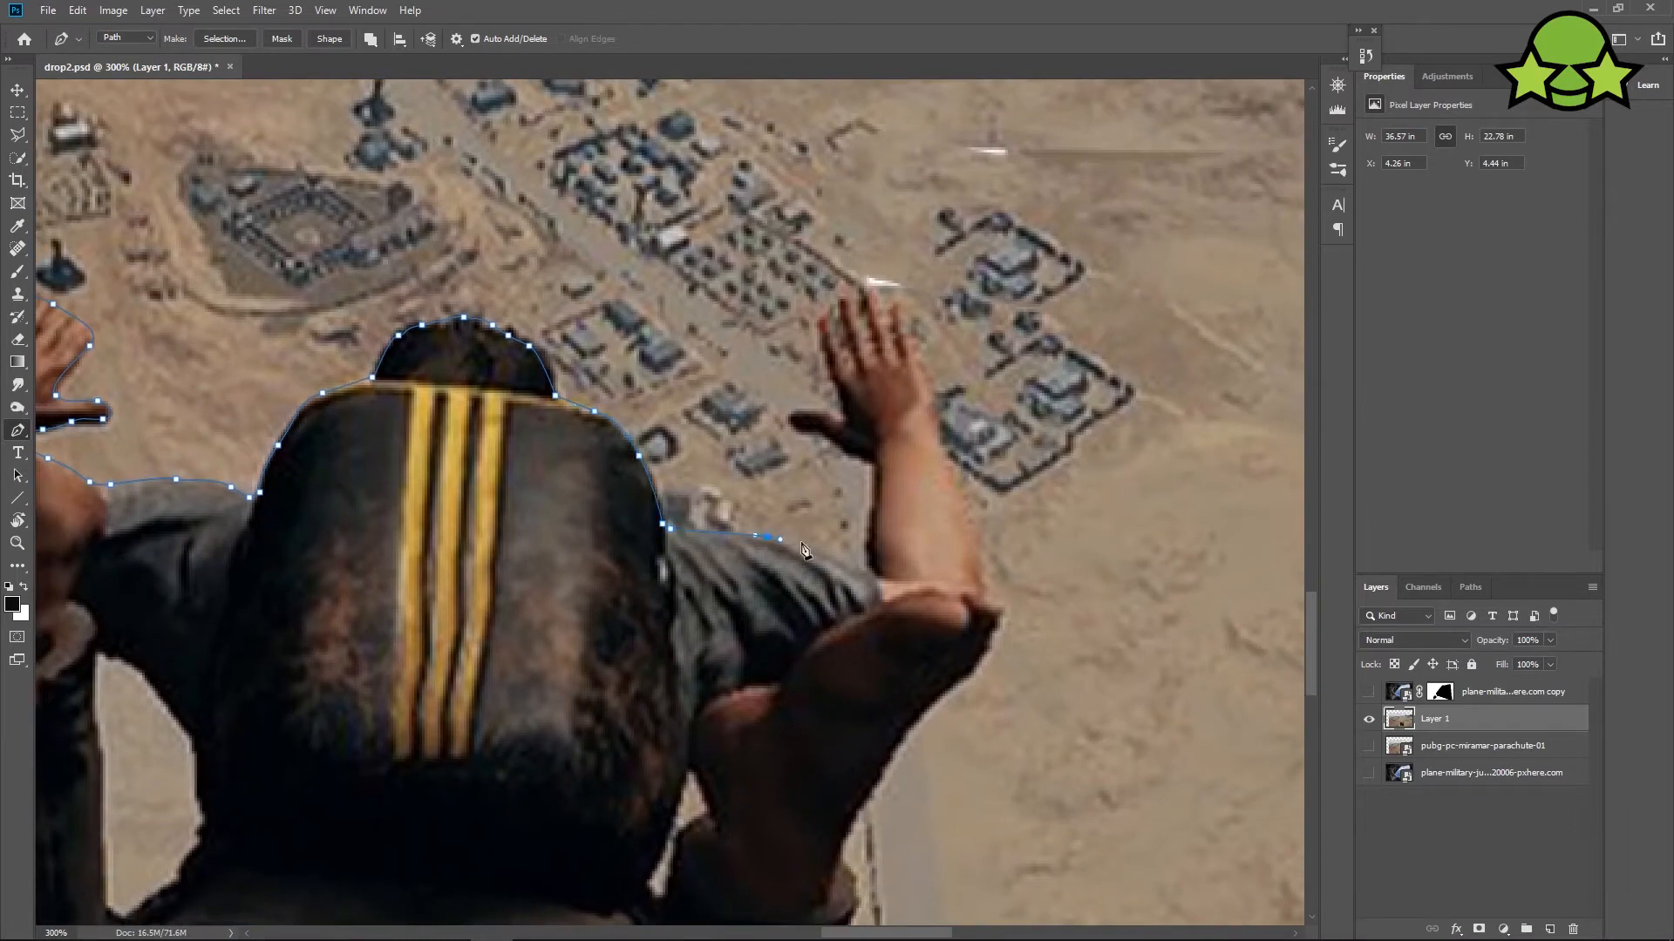
pyautogui.click(869, 515)
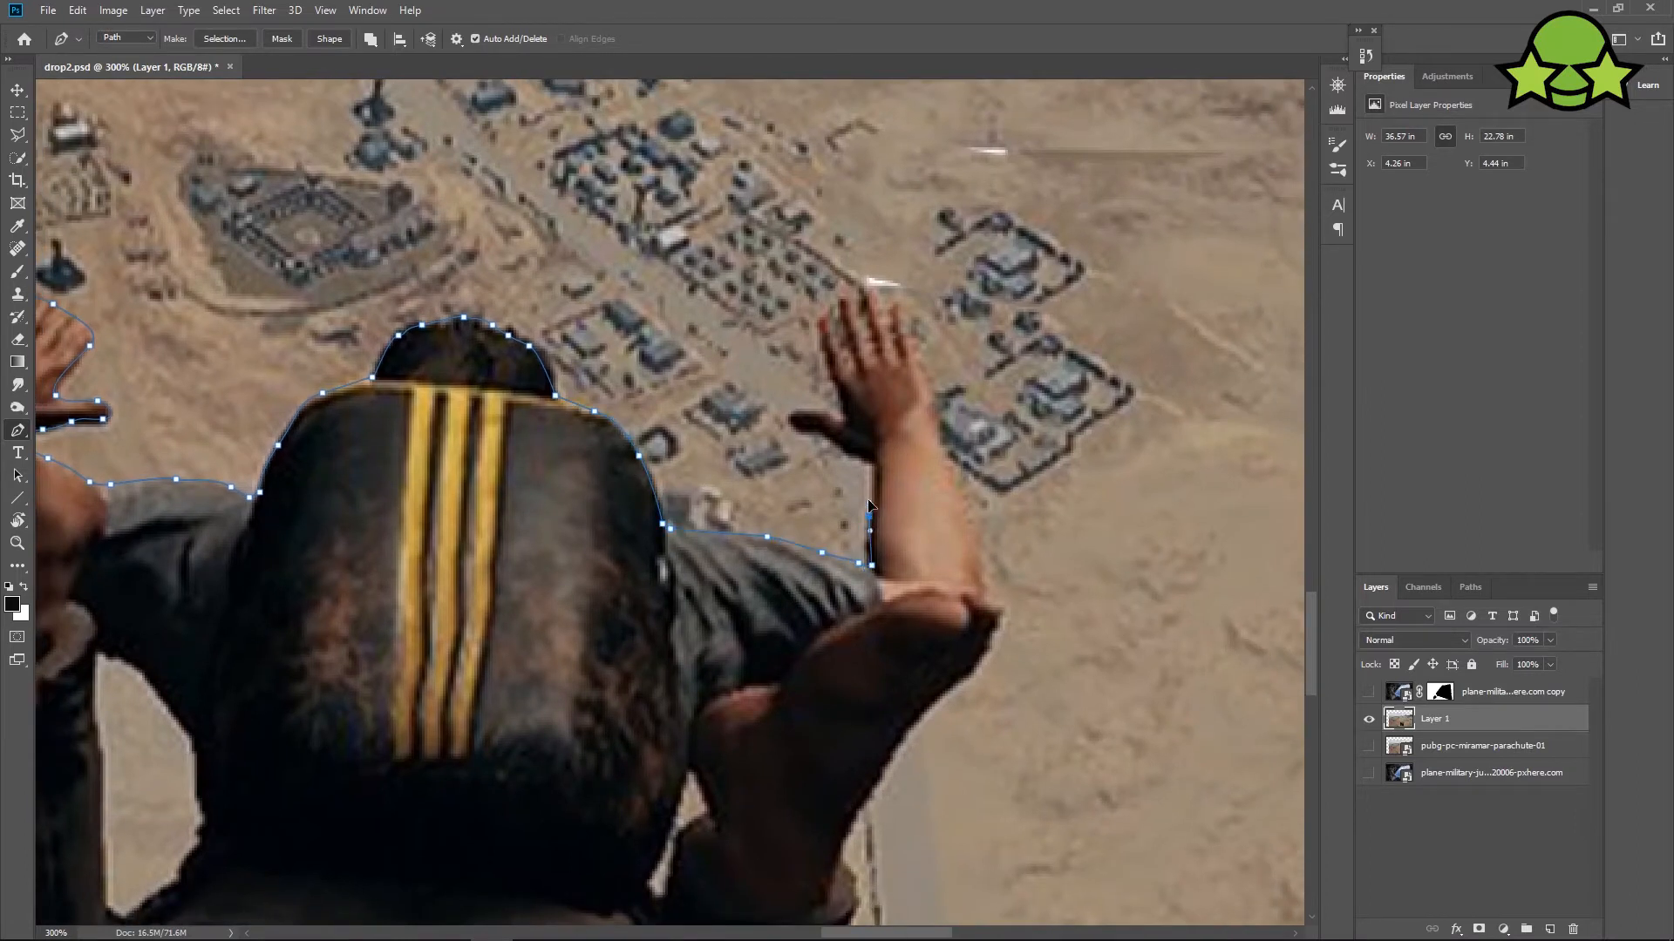
pyautogui.click(858, 457)
pyautogui.click(848, 365)
pyautogui.click(849, 343)
pyautogui.click(838, 307)
pyautogui.moveTo(837, 296); pyautogui.dragTo(844, 305)
pyautogui.click(849, 305)
pyautogui.click(909, 349)
pyautogui.click(927, 395)
pyautogui.click(979, 566)
# Trace the path around the skydiver's right foot and down to the trouser cuff.
pyautogui.hotkey('ctrl', '+')
pyautogui.moveTo(976, 691); pyautogui.dragTo(803, 563)
pyautogui.click(933, 514)
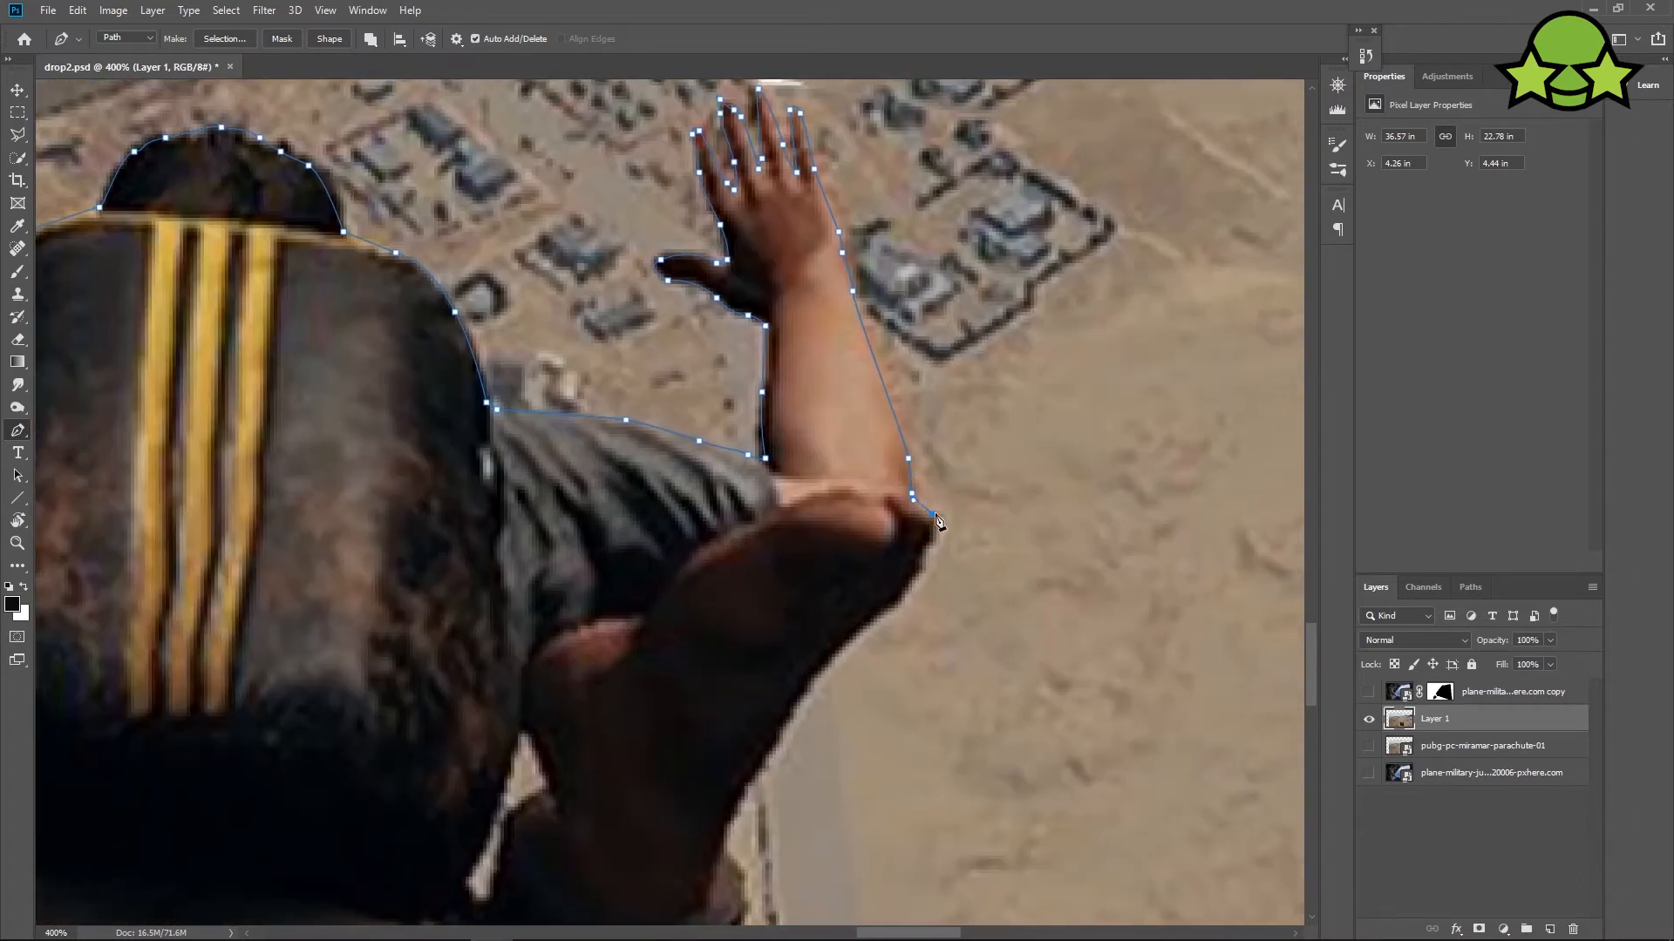
pyautogui.click(919, 563)
pyautogui.moveTo(901, 595); pyautogui.dragTo(895, 607)
pyautogui.moveTo(877, 622); pyautogui.dragTo(866, 626)
pyautogui.moveTo(811, 685); pyautogui.dragTo(792, 707)
pyautogui.moveTo(801, 717); pyautogui.dragTo(863, 568)
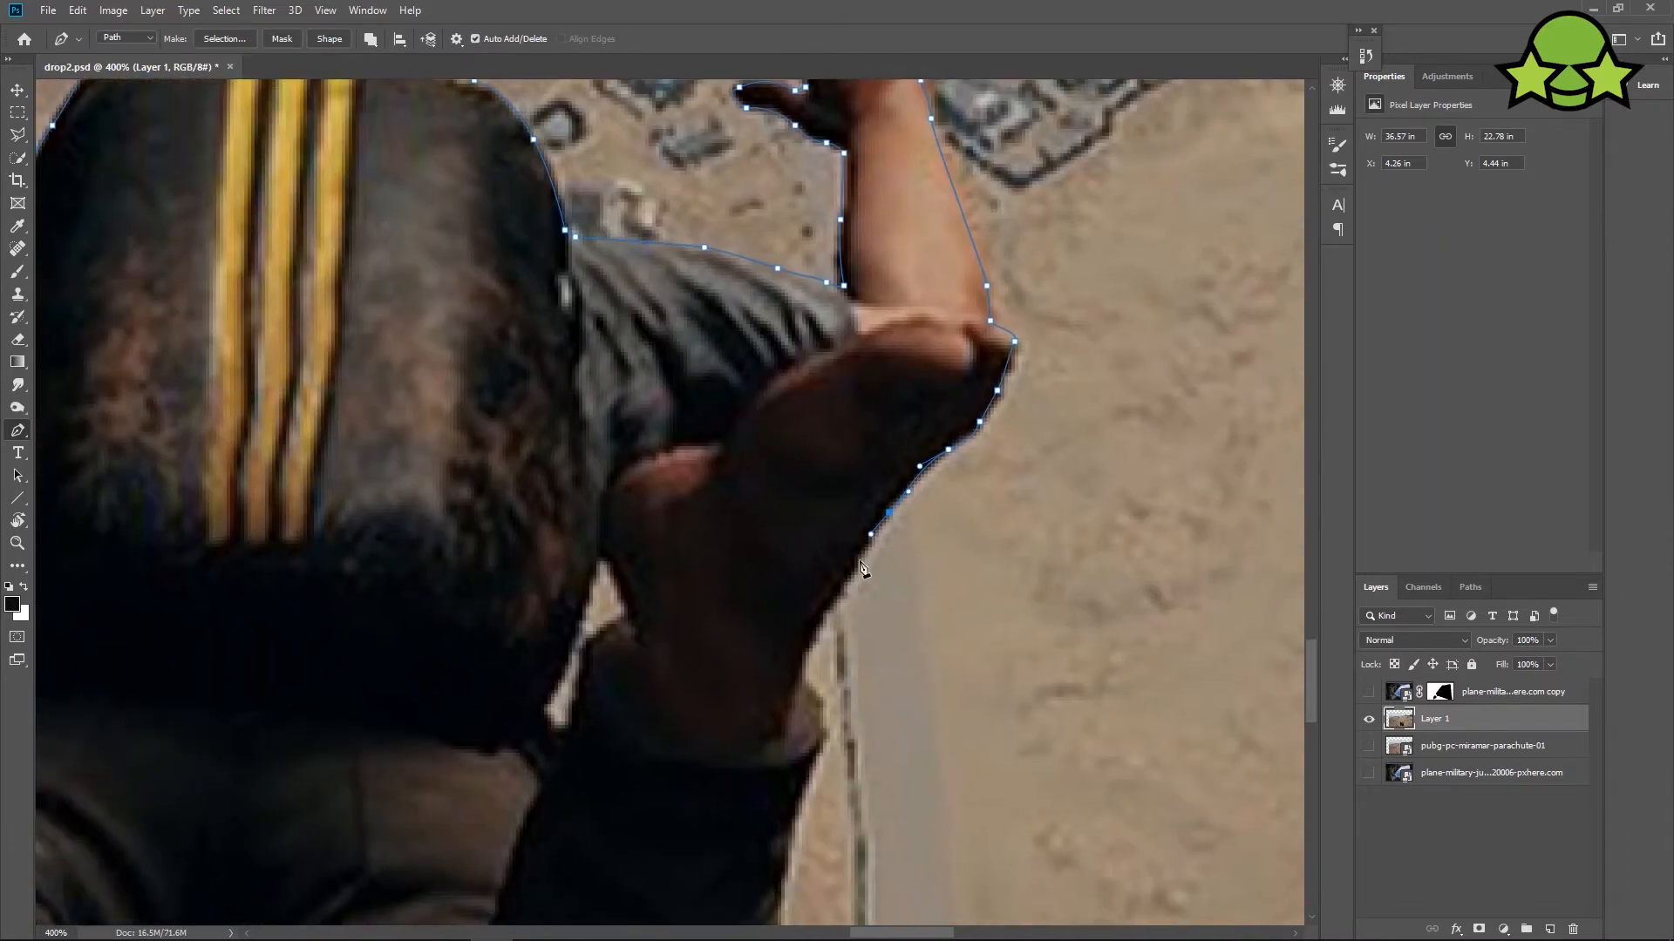
pyautogui.moveTo(812, 764); pyautogui.dragTo(809, 770)
pyautogui.moveTo(809, 769); pyautogui.dragTo(859, 514)
# Trace the outer edge of the right lower leg down and around the right knee.
pyautogui.moveTo(830, 622); pyautogui.dragTo(832, 635)
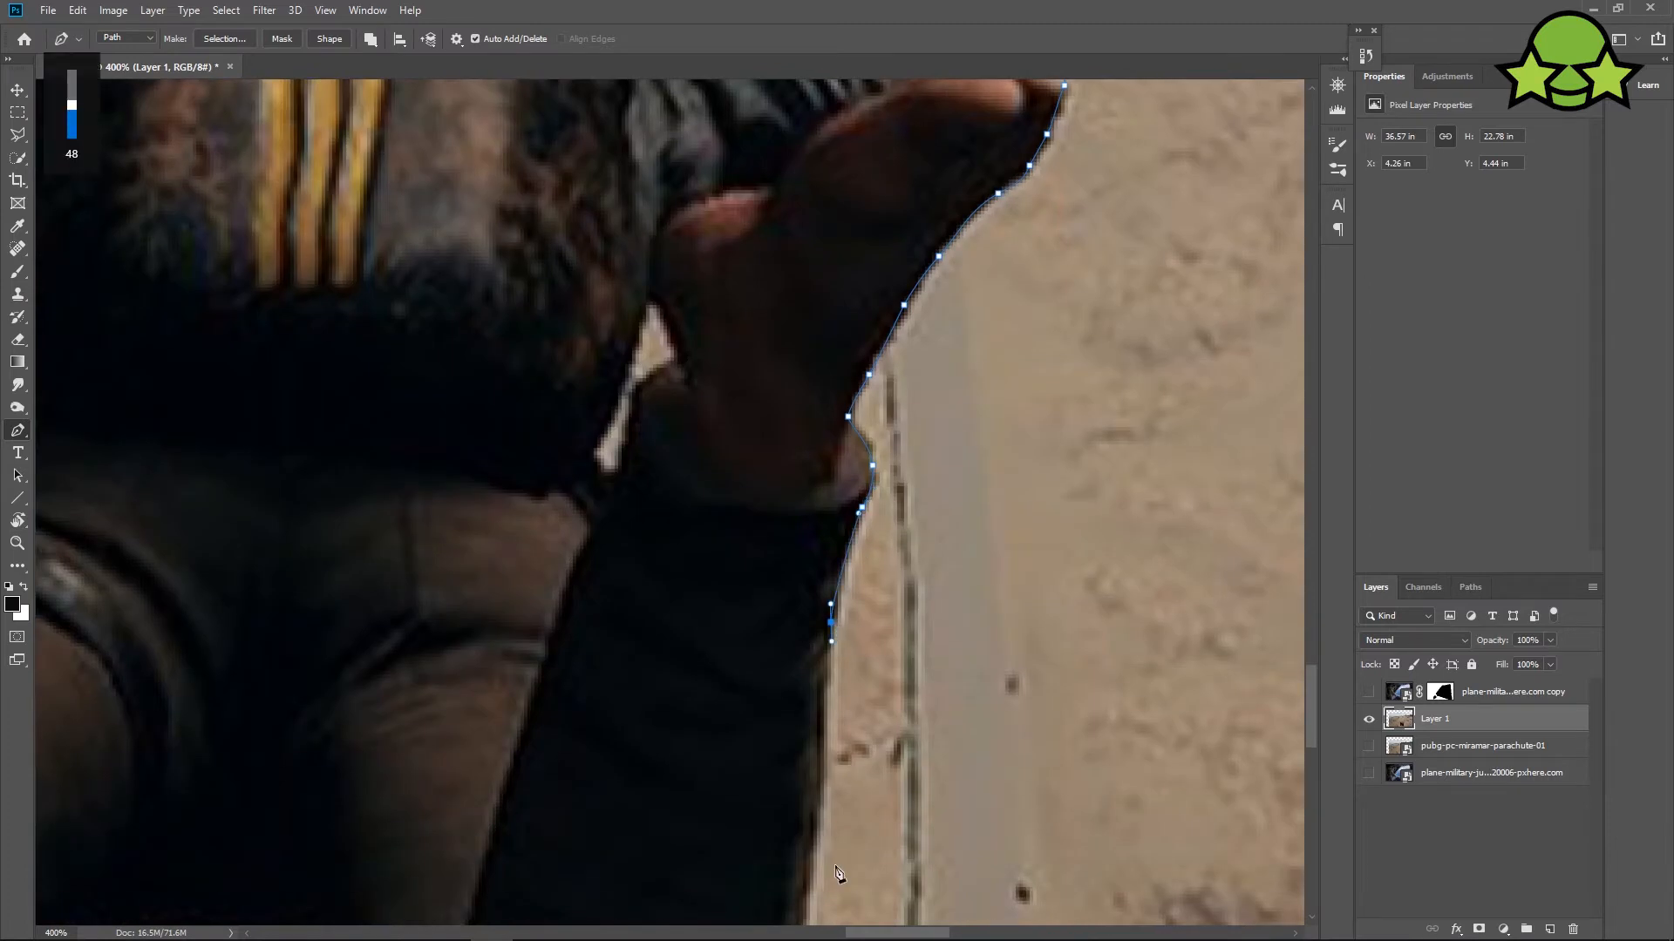
pyautogui.moveTo(841, 877); pyautogui.dragTo(846, 794)
pyautogui.moveTo(825, 732); pyautogui.dragTo(874, 657)
pyautogui.moveTo(857, 769); pyautogui.dragTo(956, 689)
pyautogui.moveTo(915, 785); pyautogui.dragTo(914, 802)
pyautogui.moveTo(931, 857); pyautogui.dragTo(890, 801)
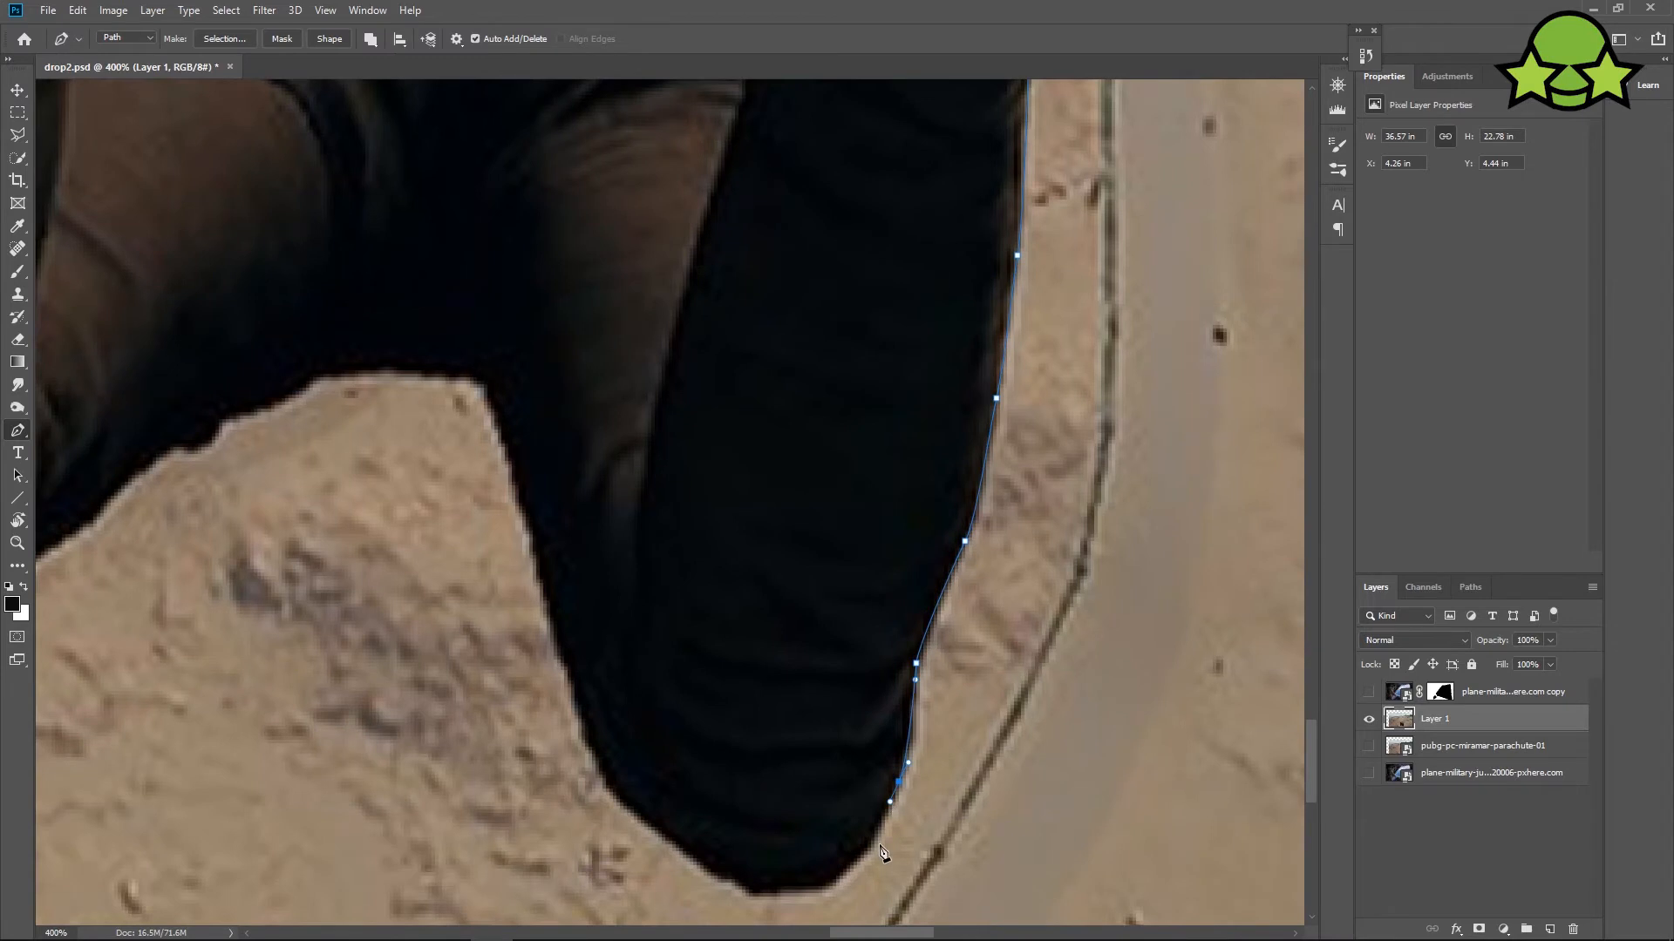
pyautogui.moveTo(829, 887); pyautogui.dragTo(988, 840)
pyautogui.moveTo(988, 839); pyautogui.dragTo(970, 844)
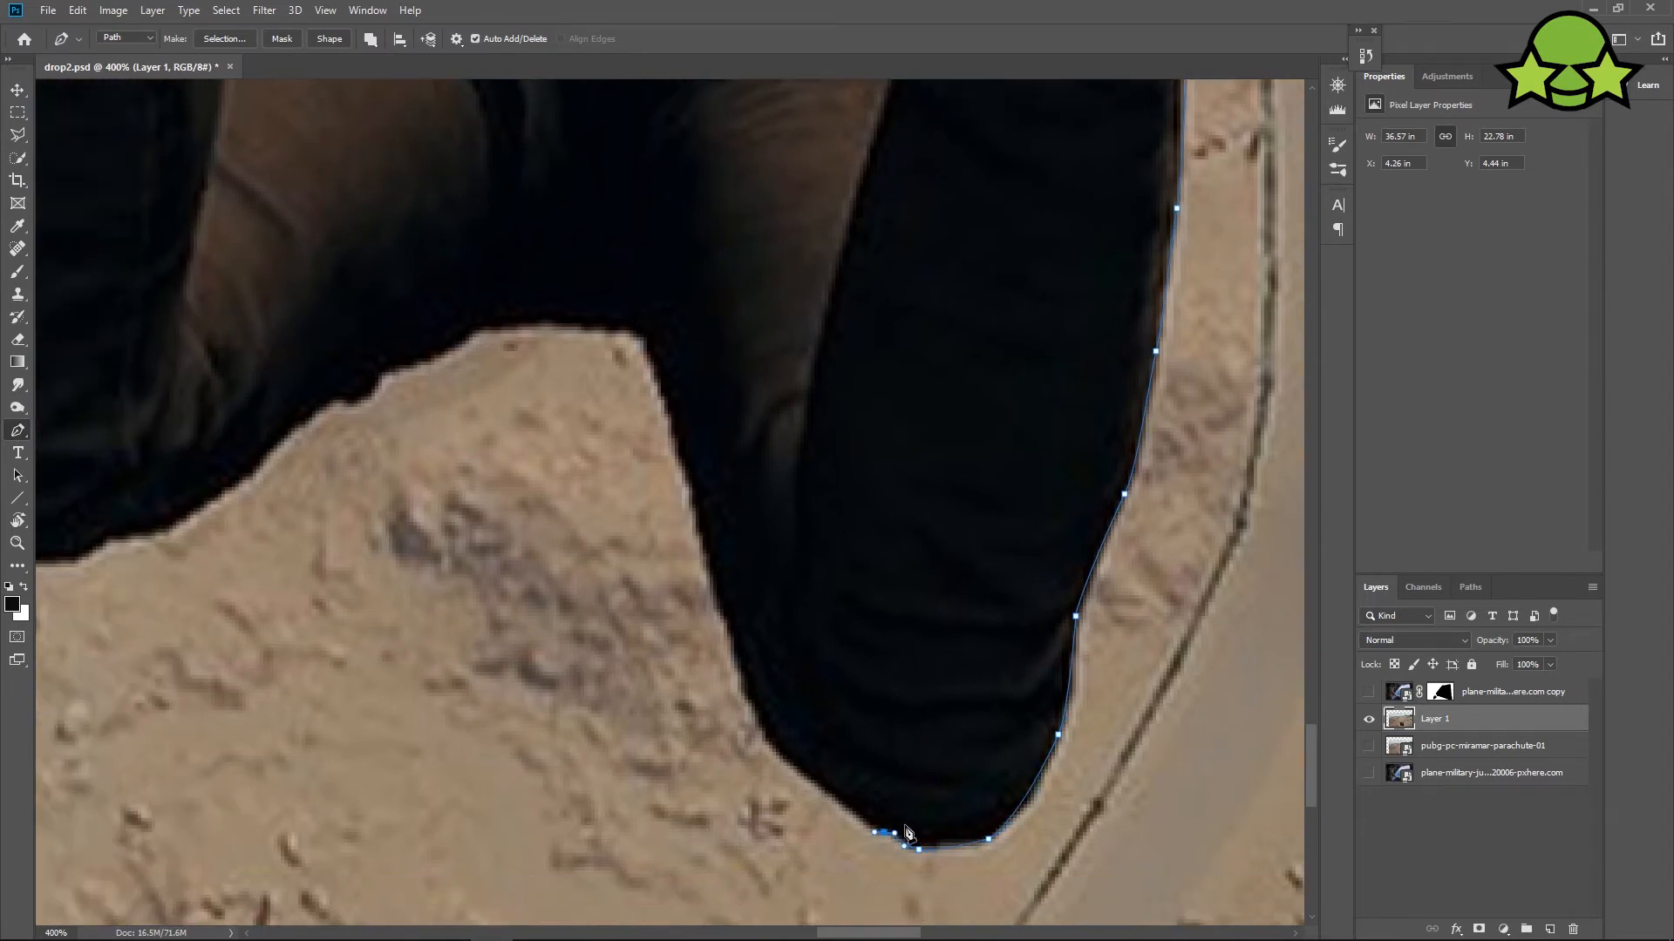
# Continue the path up the inner edge of the right thigh and across the crotch.
pyautogui.click(778, 747)
pyautogui.moveTo(734, 652); pyautogui.dragTo(730, 628)
pyautogui.moveTo(705, 560); pyautogui.dragTo(701, 528)
pyautogui.moveTo(670, 424); pyautogui.dragTo(774, 590)
pyautogui.click(774, 583)
pyautogui.click(752, 504)
pyautogui.moveTo(752, 504); pyautogui.dragTo(877, 600)
pyautogui.click(764, 586)
pyautogui.click(724, 587)
pyautogui.click(668, 621)
pyautogui.click(620, 629)
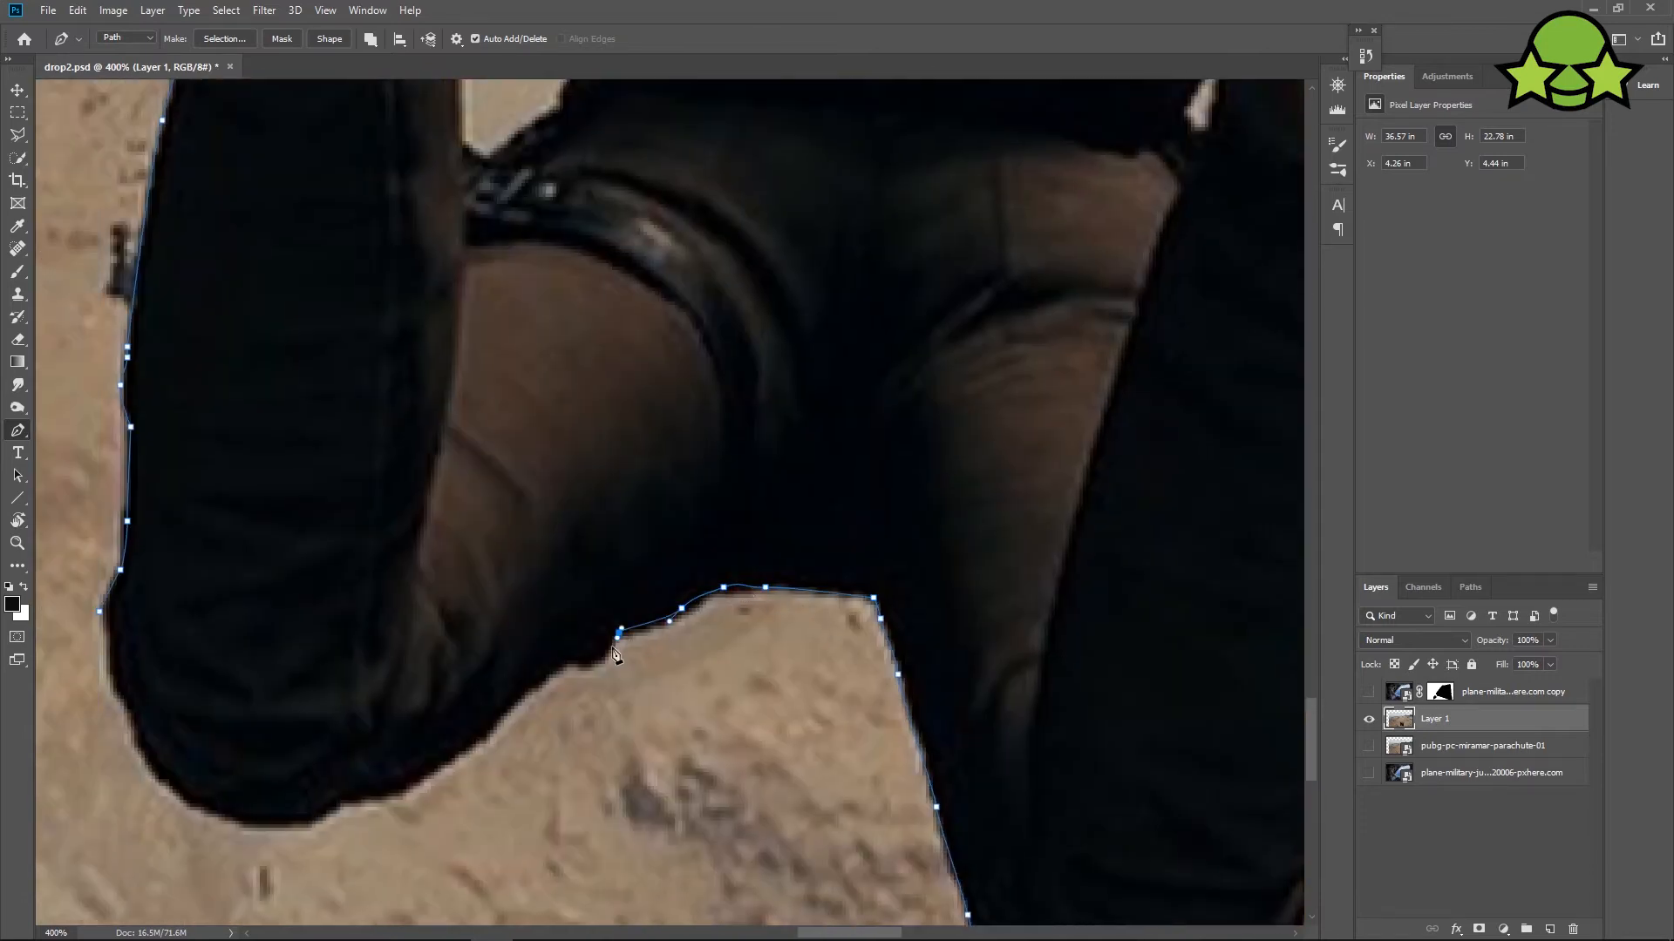
# Trace the path along the underside of the skydiver's left thigh toward the knee.
pyautogui.moveTo(582, 667); pyautogui.dragTo(824, 676)
pyautogui.click(763, 704)
pyautogui.click(725, 744)
pyautogui.click(690, 764)
pyautogui.click(649, 799)
pyautogui.click(636, 806)
pyautogui.click(587, 810)
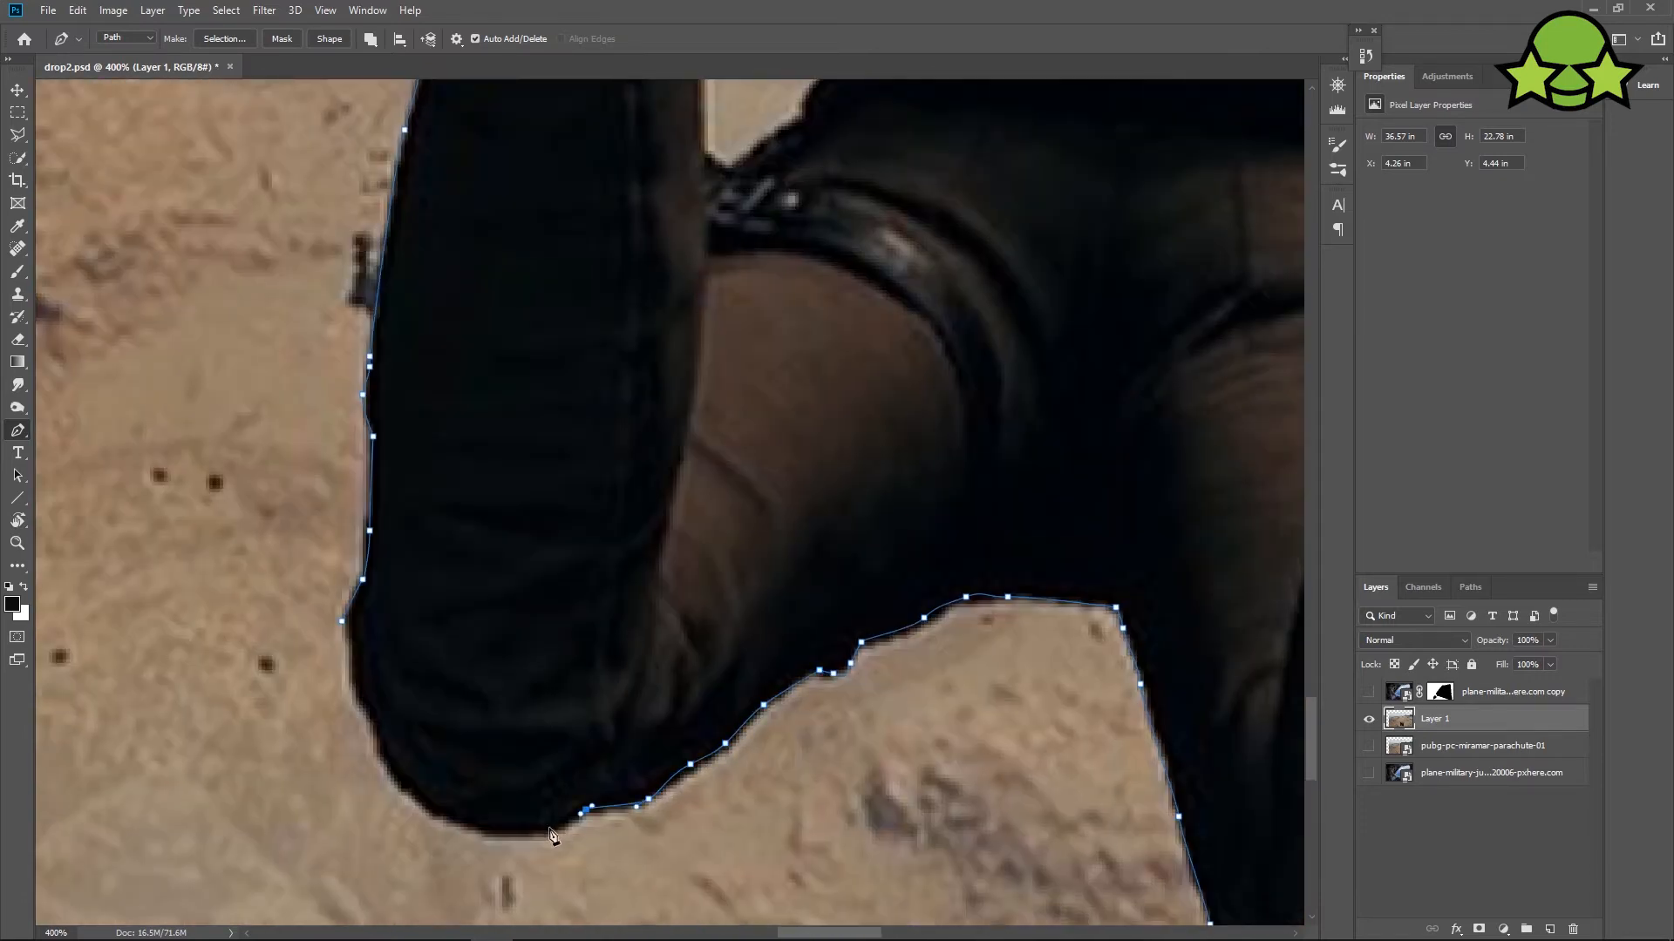
# Trace around the left knee and close the skydiver outline at its starting point.
pyautogui.click(561, 837)
pyautogui.click(533, 837)
pyautogui.click(444, 822)
pyautogui.click(428, 813)
pyautogui.moveTo(359, 724); pyautogui.dragTo(506, 775)
pyautogui.click(520, 787)
pyautogui.click(488, 707)
pyautogui.click(489, 672)
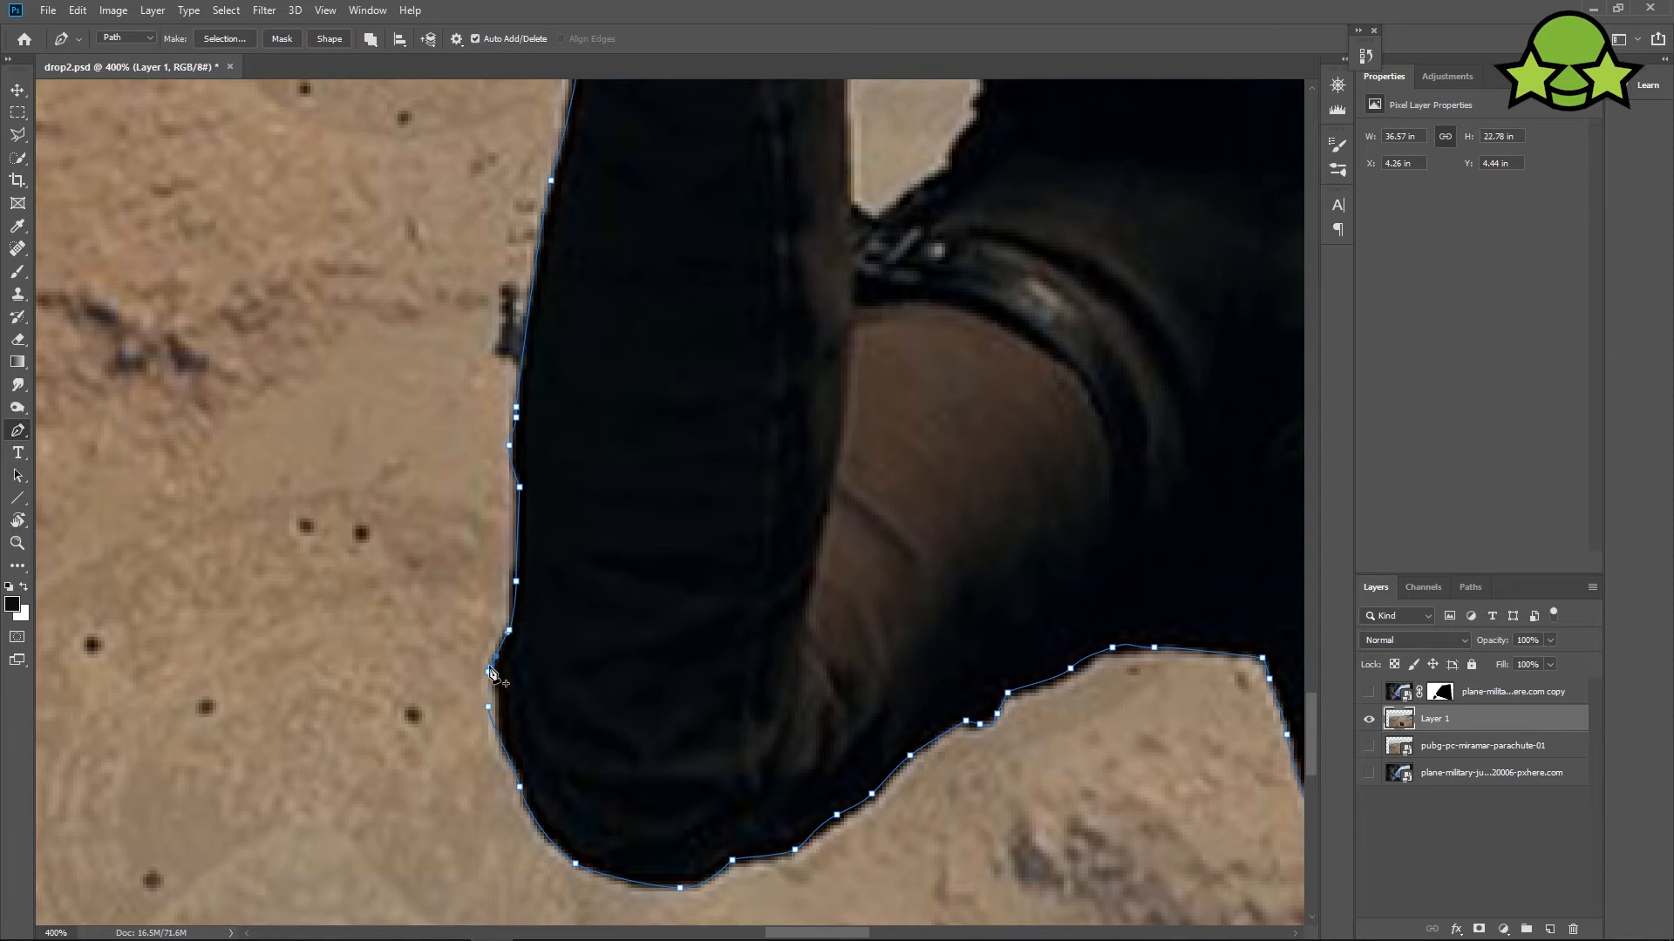
# Convert the closed skydiver path into a selection and open it in Select and Mask.
pyautogui.hotkey('ctrl', 'Return')
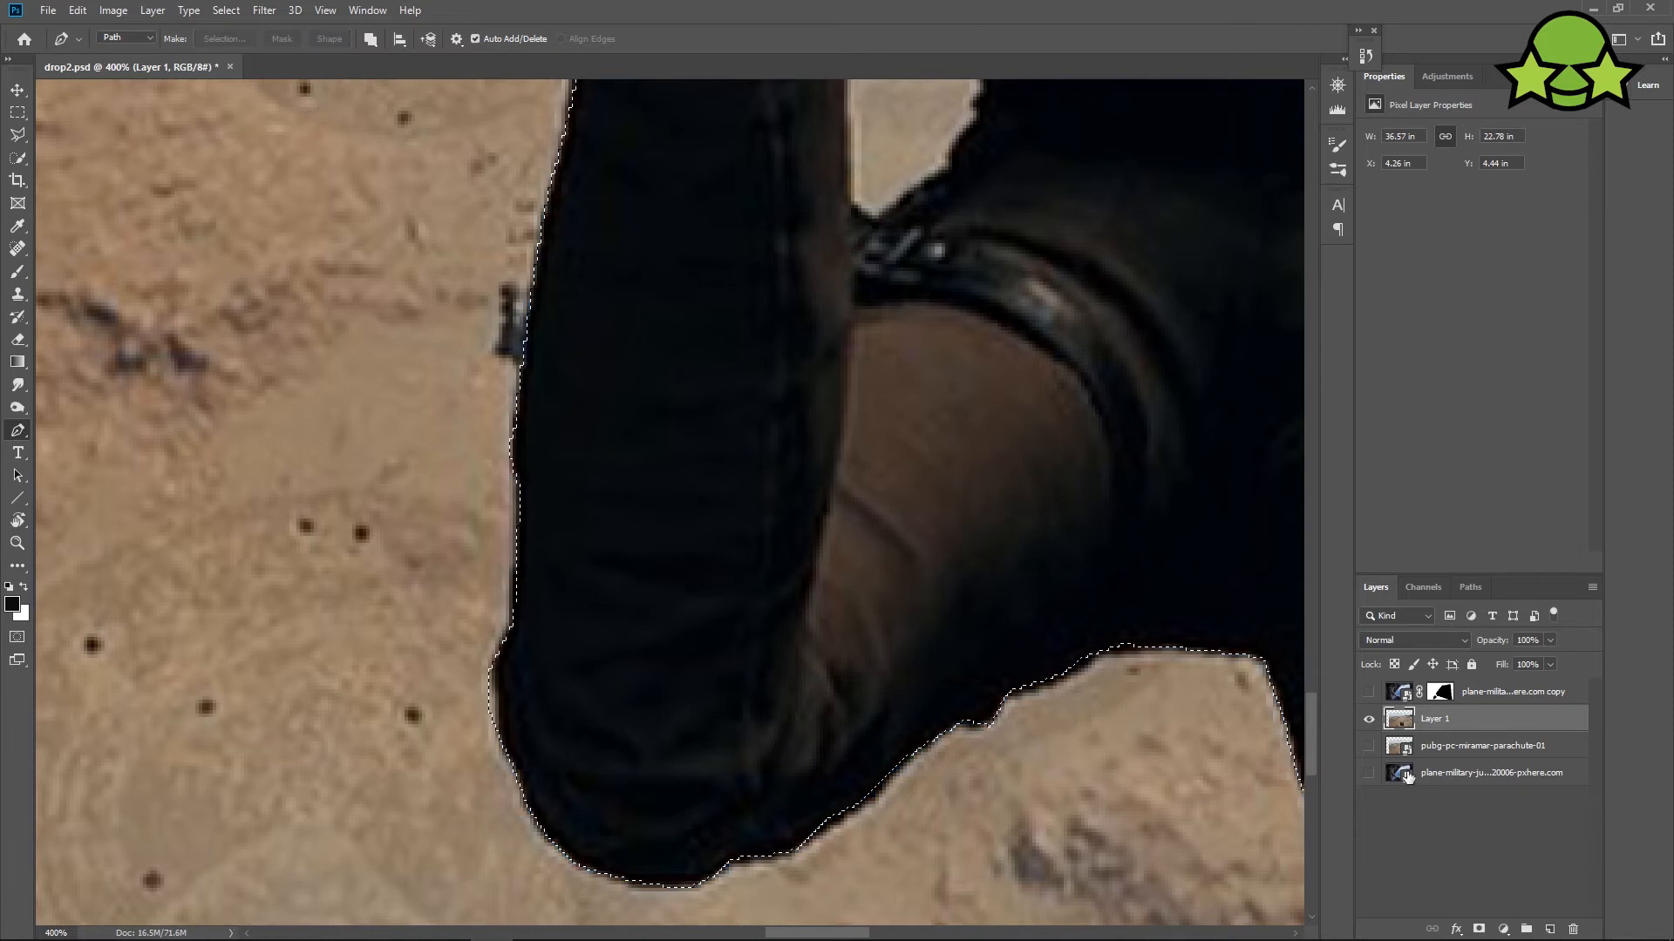
pyautogui.hotkey('ctrl', '-')
pyautogui.hotkey('ctrl', '-')
pyautogui.hotkey('ctrl', '-')
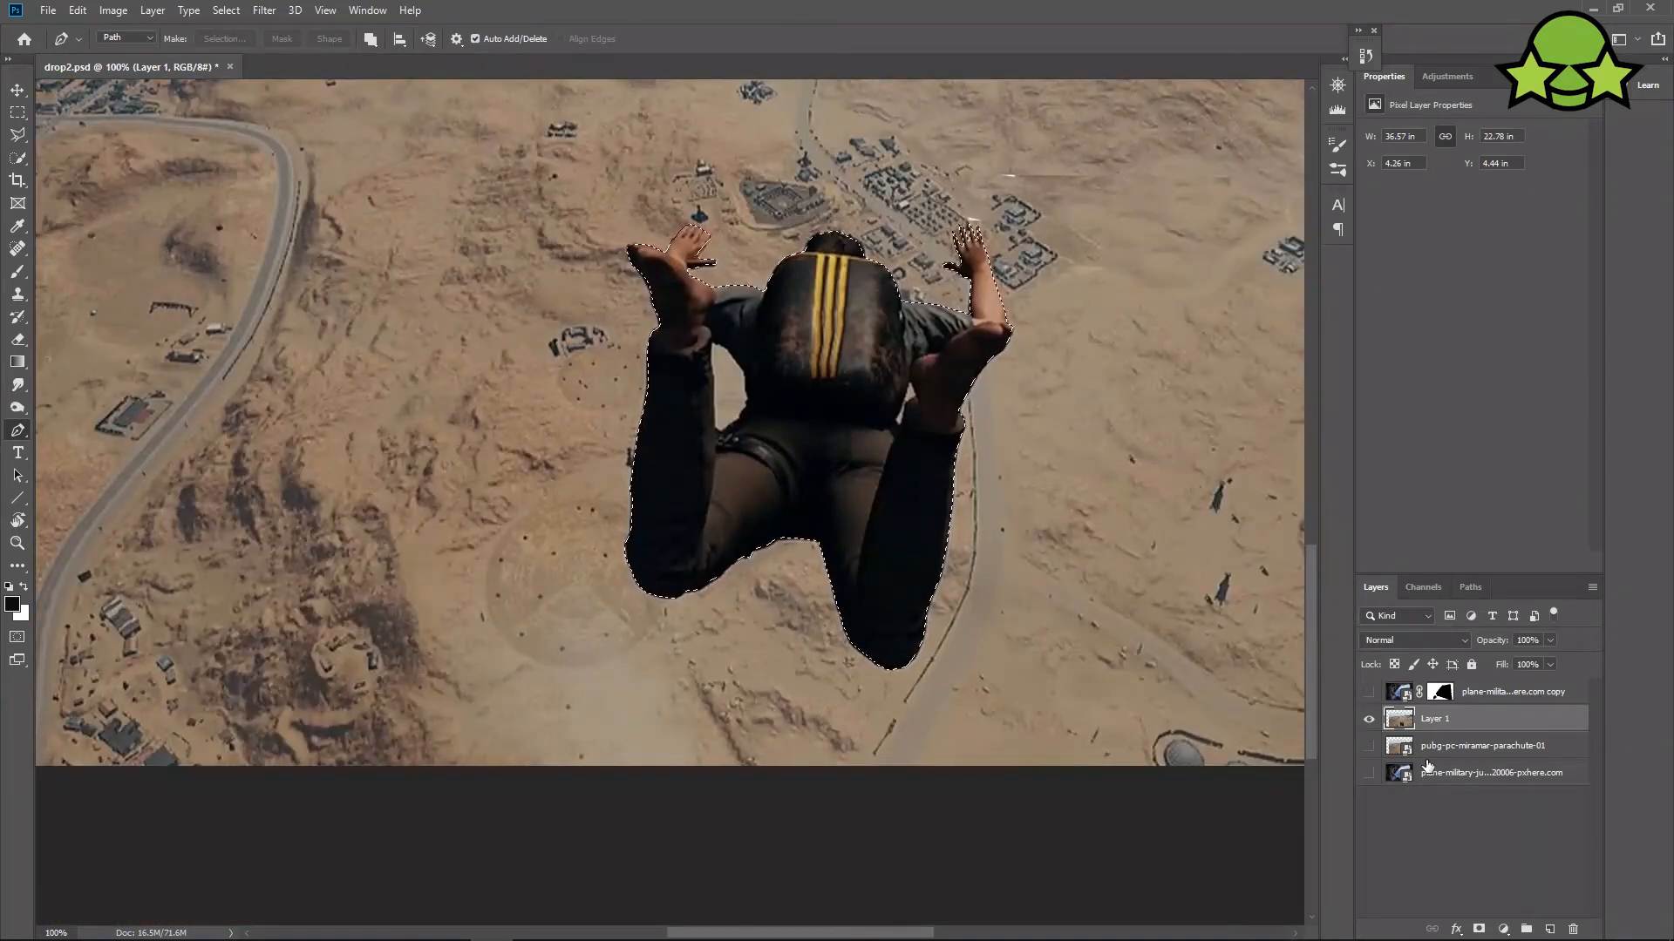
pyautogui.click(17, 159)
pyautogui.click(436, 40)
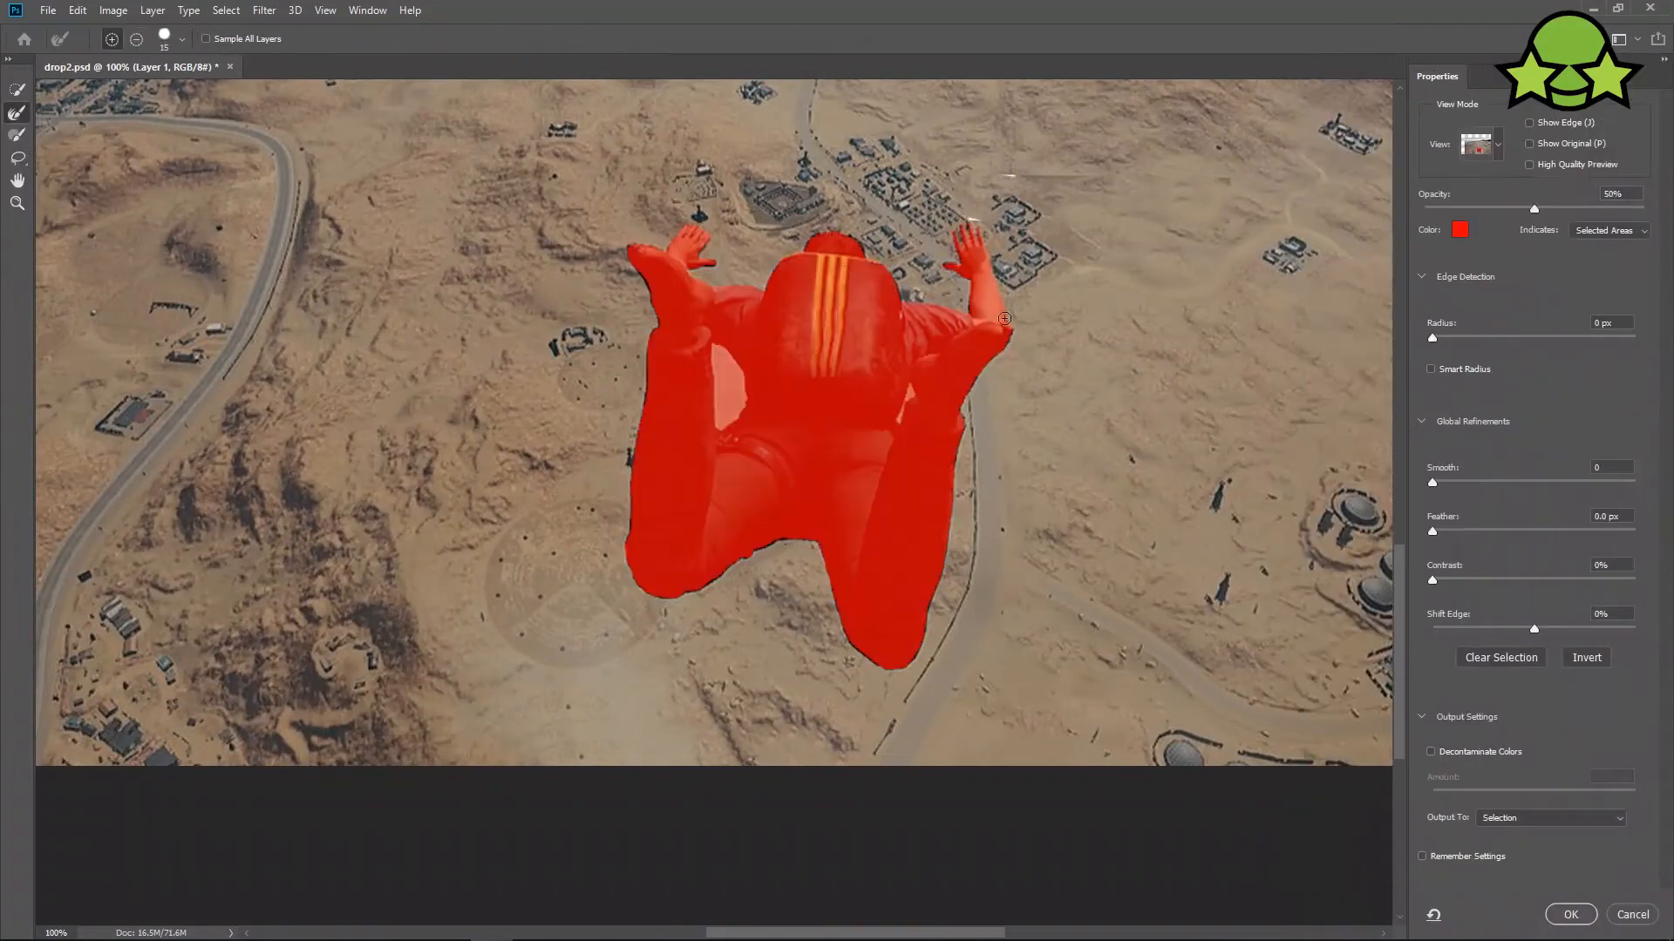
# Subtract the sand gap between the left leg and torso from the selection using the Quick Selection tool at size 25.
pyautogui.click(17, 88)
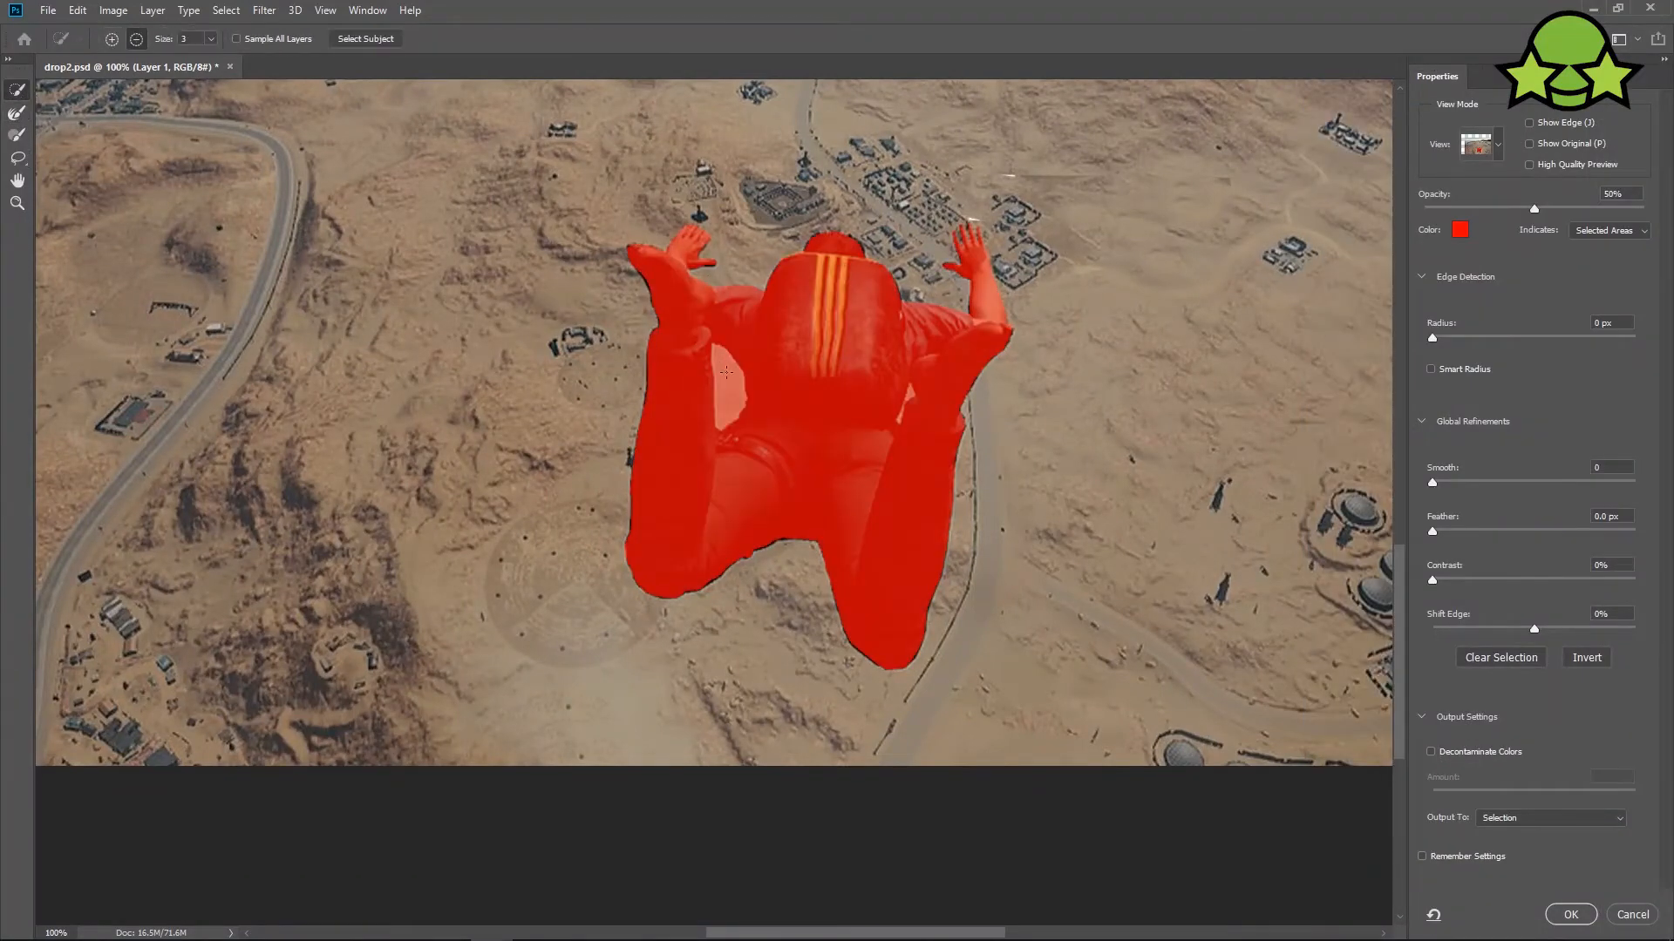
pyautogui.keyDown('alt'); pyautogui.scroll(1, 725, 379); pyautogui.keyUp('alt')
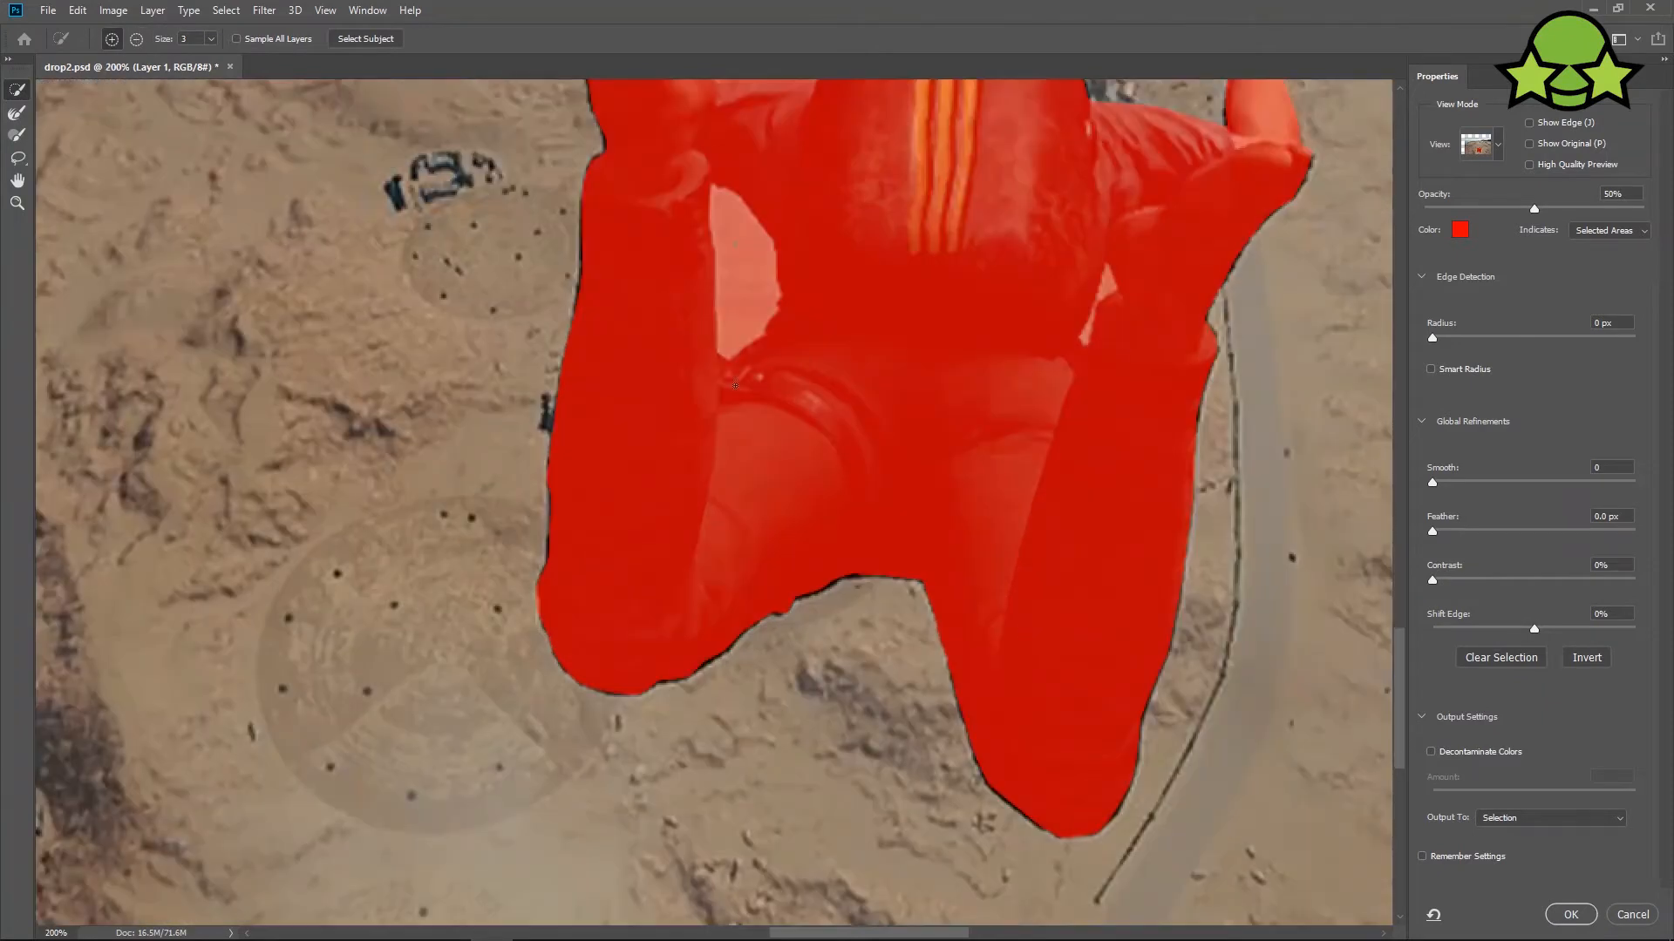
pyautogui.press('[')
pyautogui.keyDown('alt'); pyautogui.click(745, 273); pyautogui.keyUp('alt')
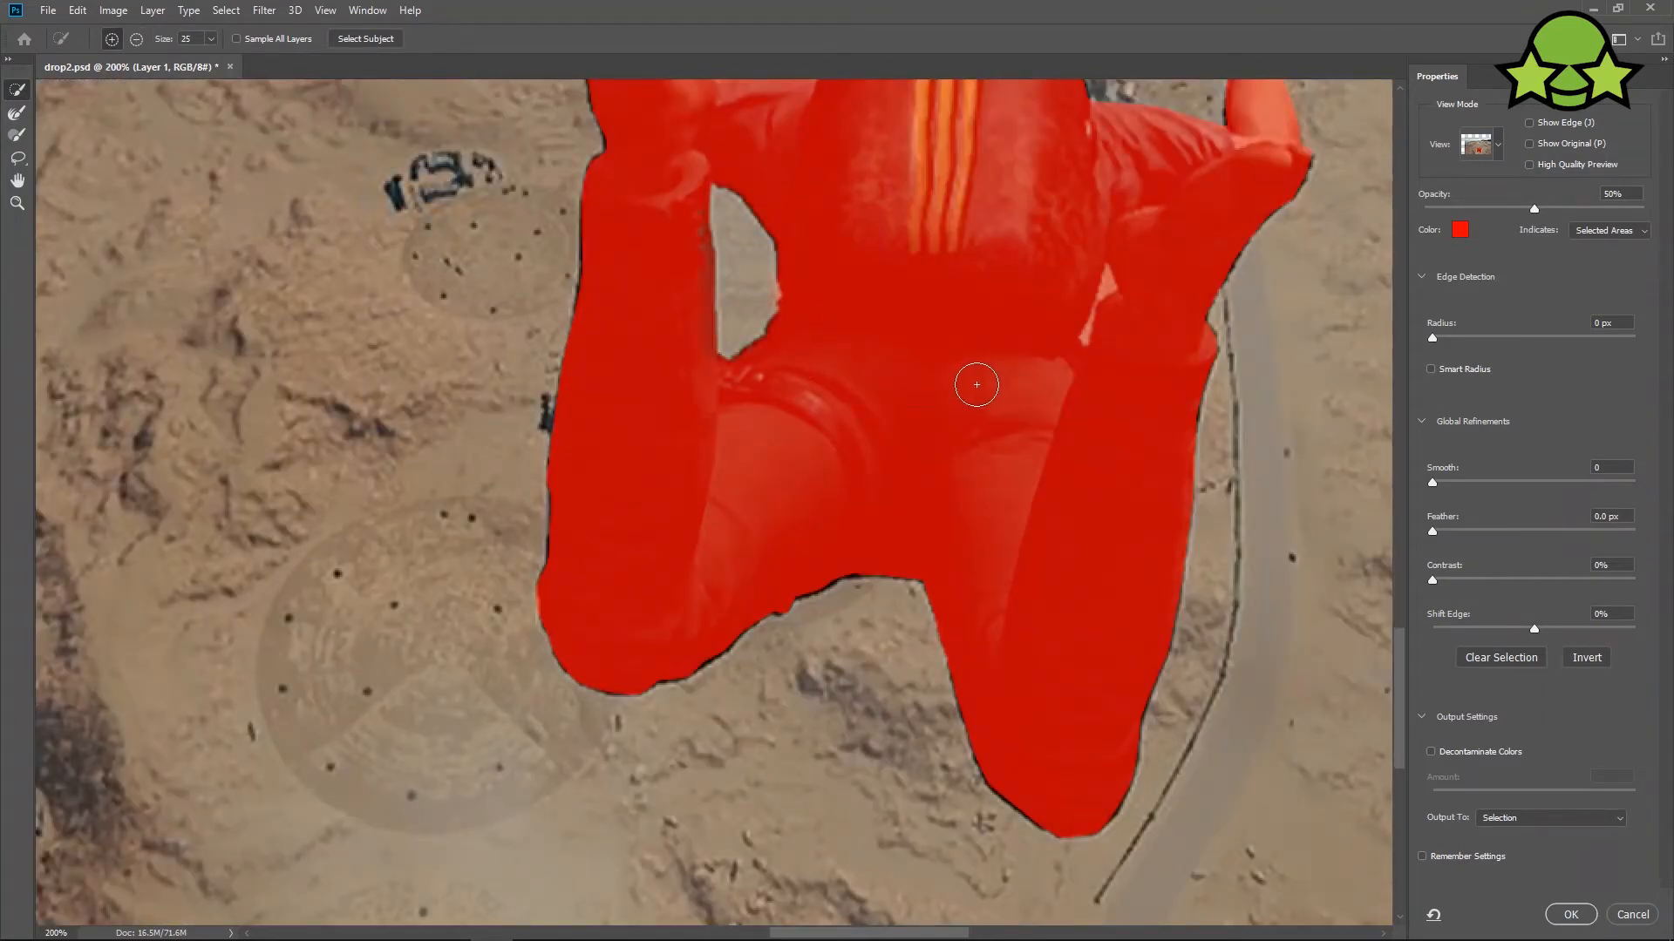
# Subtract the small sand gap between the right forearm and torso from the selection with a Quick Selection brush reduced to size 6, then 2.
pyautogui.press('[')
pyautogui.press('[')
pyautogui.press('[')
pyautogui.press('[')
pyautogui.press('[')
pyautogui.press('[')
pyautogui.keyDown('alt'); pyautogui.click(1107, 284); pyautogui.keyUp('alt')
pyautogui.keyDown('alt'); pyautogui.click(1087, 333); pyautogui.keyUp('alt')
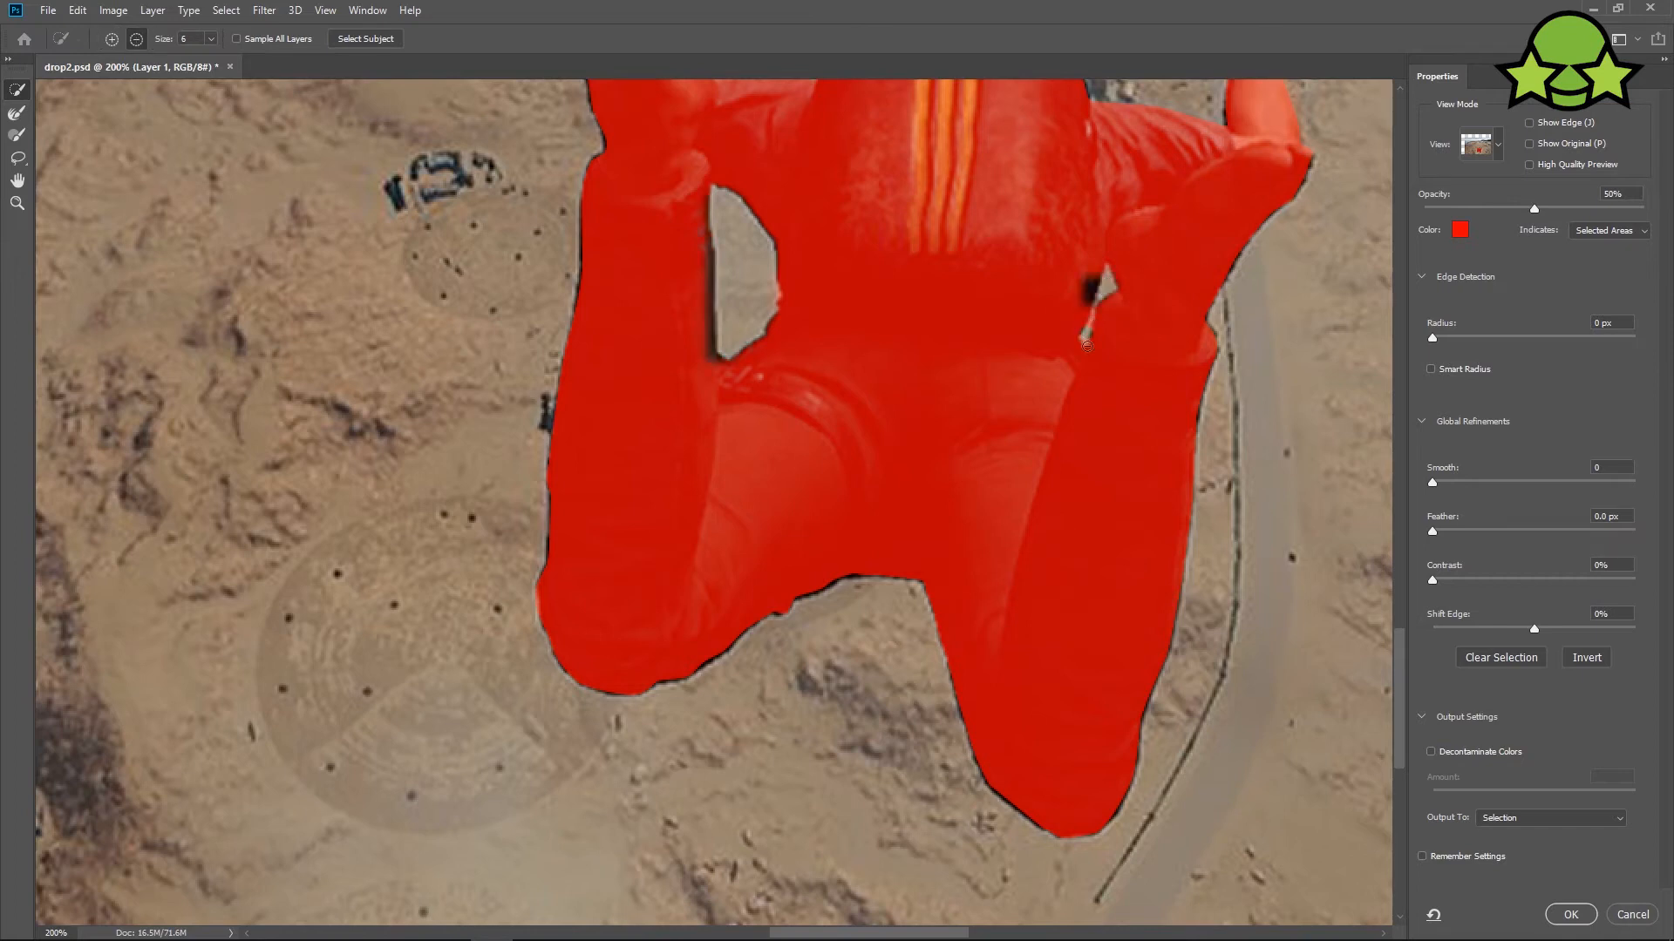
pyautogui.hotkey('ctrl', '+')
pyautogui.hotkey('ctrl', '+')
pyautogui.moveTo(1221, 348); pyautogui.dragTo(1027, 489)
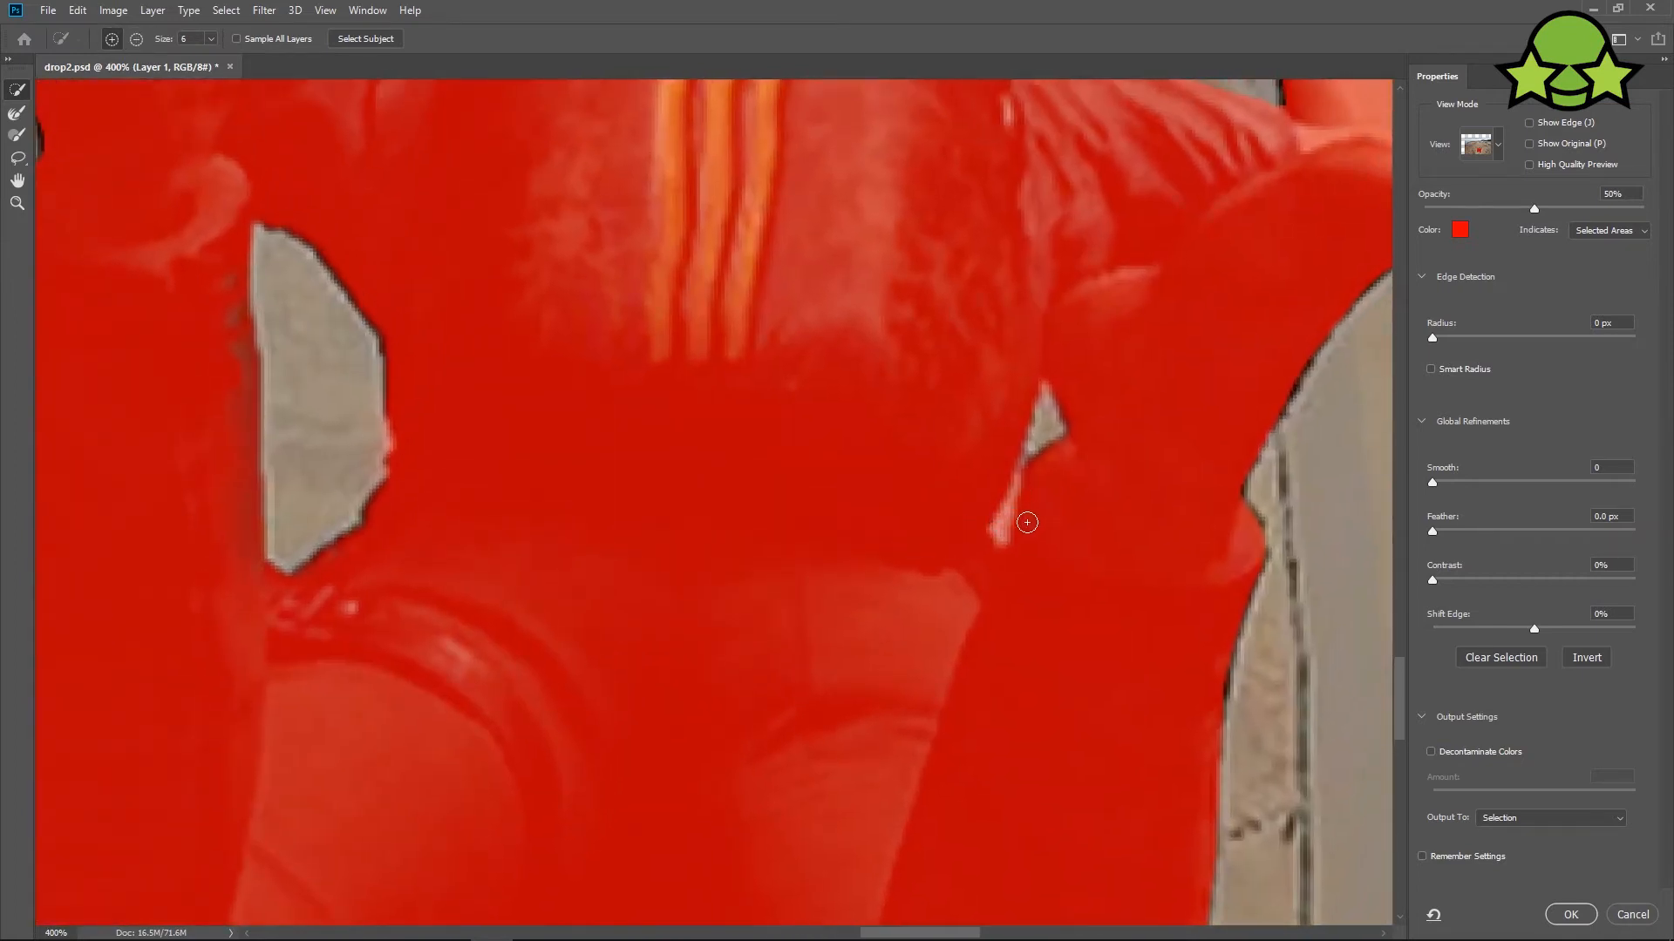
pyautogui.keyDown('alt'); pyautogui.click(999, 530); pyautogui.keyUp('alt')
# Refine the skydiver selection with a 2 px edge radius and 0.2 px feather, and output it to a new layer with a layer mask.
pyautogui.hotkey('ctrl', '-')
pyautogui.hotkey('ctrl', '-')
pyautogui.hotkey('ctrl', '-')
pyautogui.hotkey('ctrl', '-')
pyautogui.hotkey('ctrl', '-')
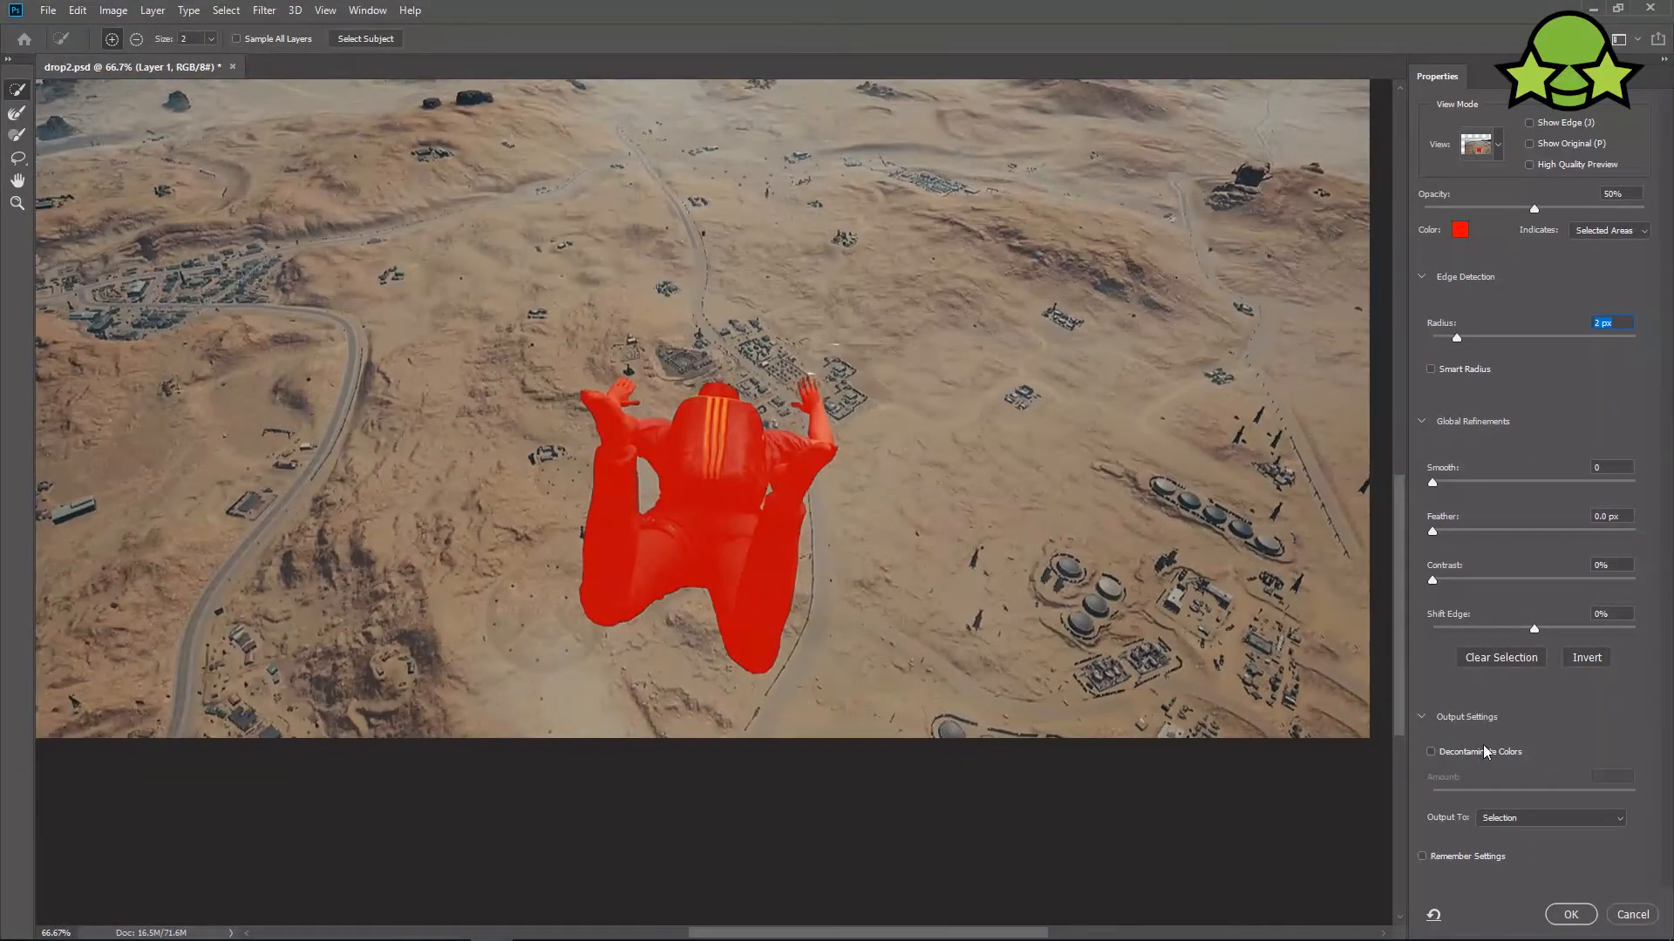
pyautogui.click(1617, 519)
pyautogui.write('0.2')
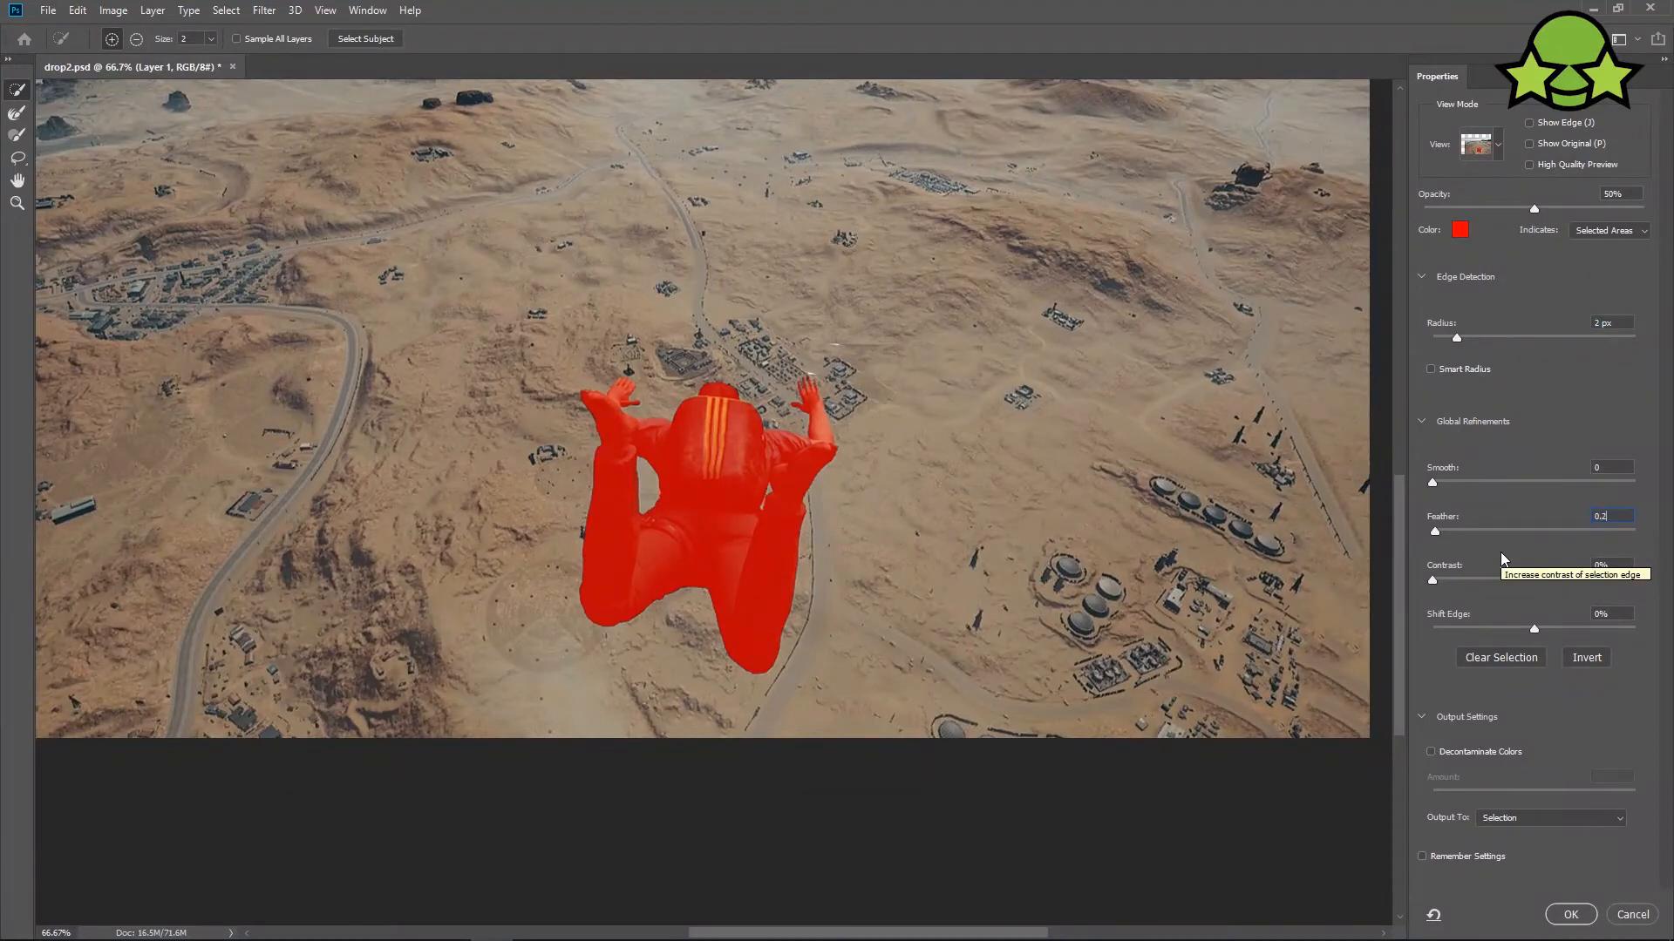
pyautogui.click(1552, 817)
pyautogui.click(1534, 858)
pyautogui.click(1570, 915)
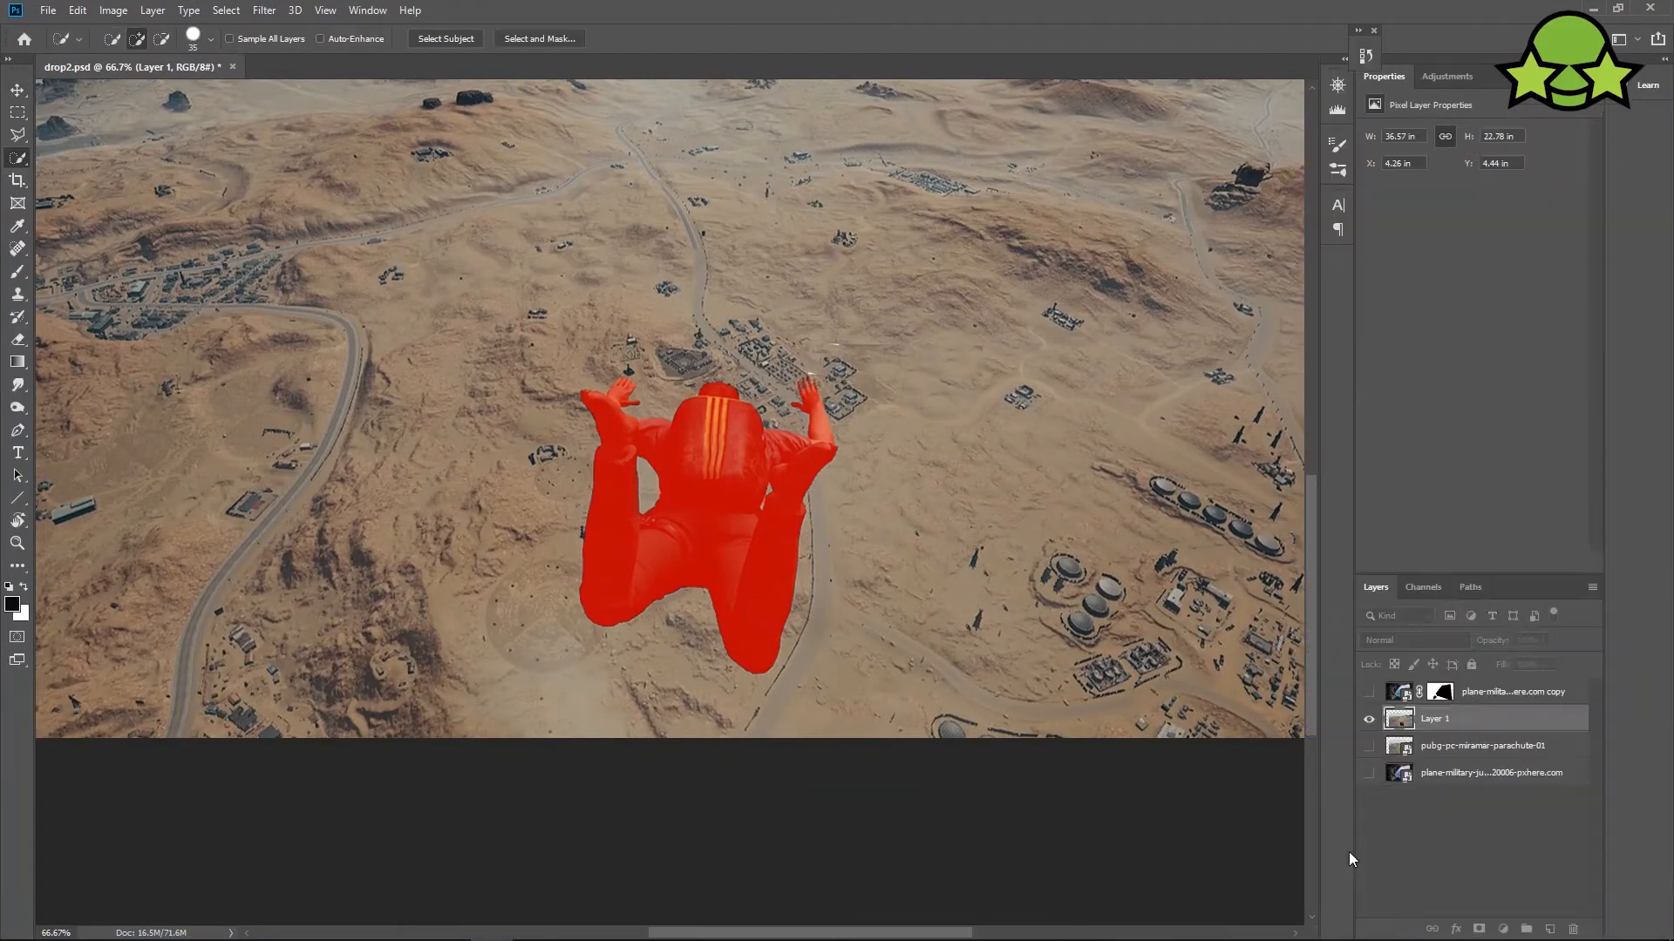
# Load the skydiver mask as a selection, hide Layer 1 copy, and show Layer 1 as the active layer.
pyautogui.hotkey('ctrl', '-')
pyautogui.hotkey('ctrl', '-')
pyautogui.hotkey('ctrl', '+')
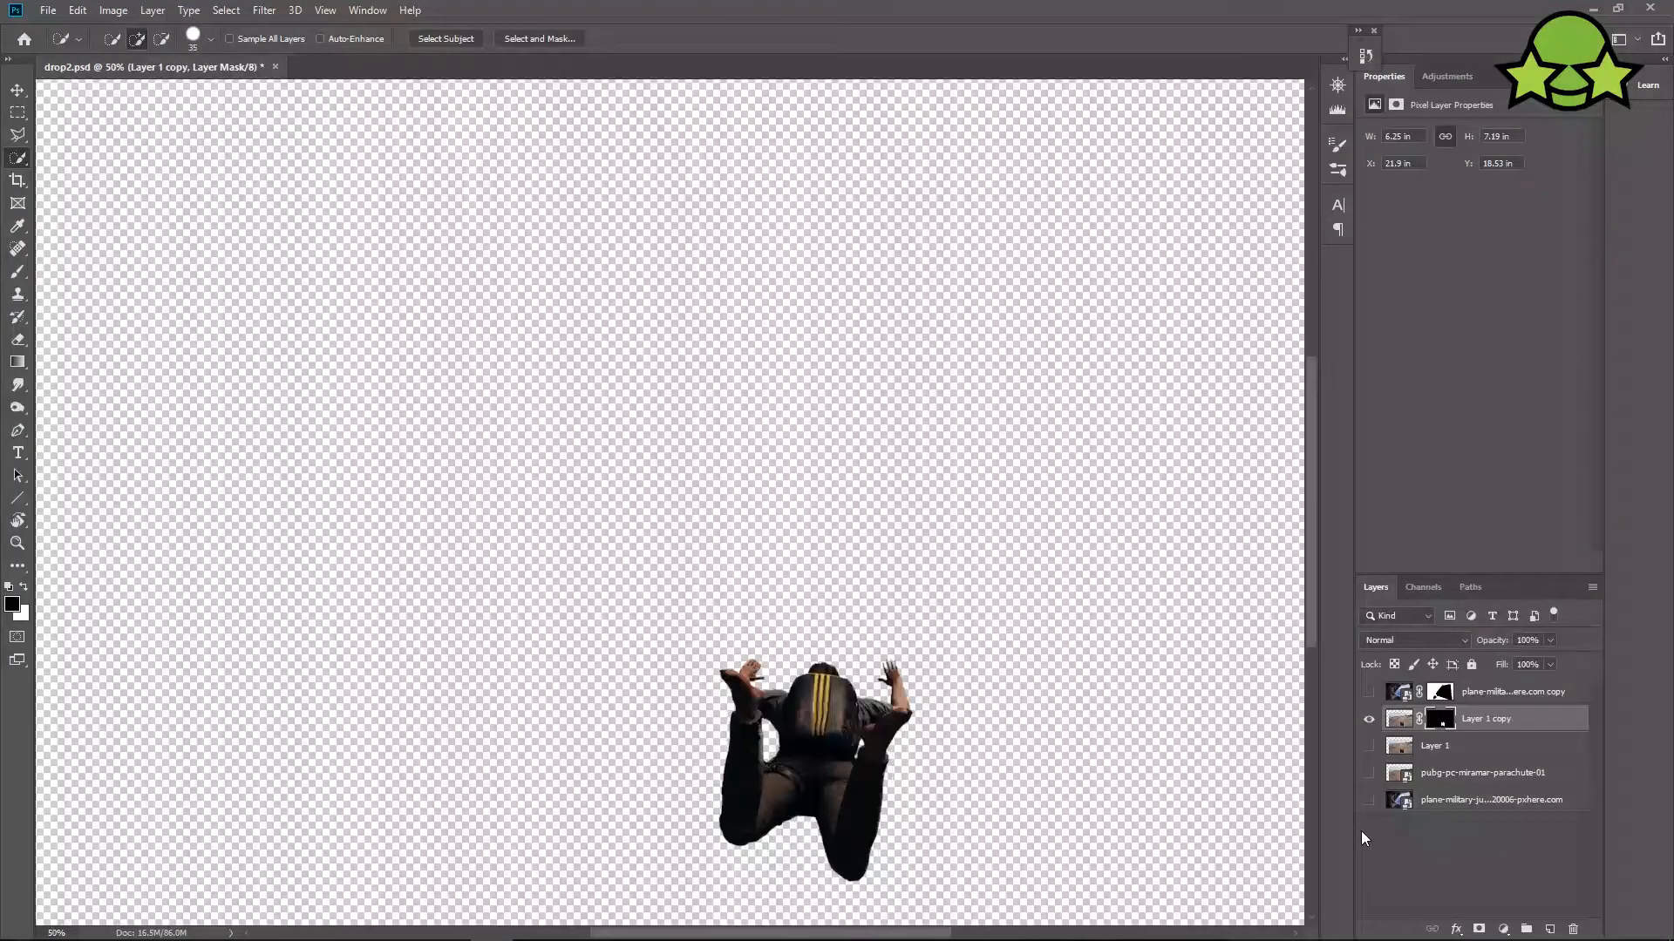
pyautogui.keyDown('ctrl'); pyautogui.click(1439, 731); pyautogui.keyUp('ctrl')
pyautogui.hotkey('ctrl', '-')
pyautogui.hotkey('ctrl', '-')
pyautogui.click(1445, 725)
pyautogui.click(1395, 751)
pyautogui.click(1369, 746)
pyautogui.click(1369, 722)
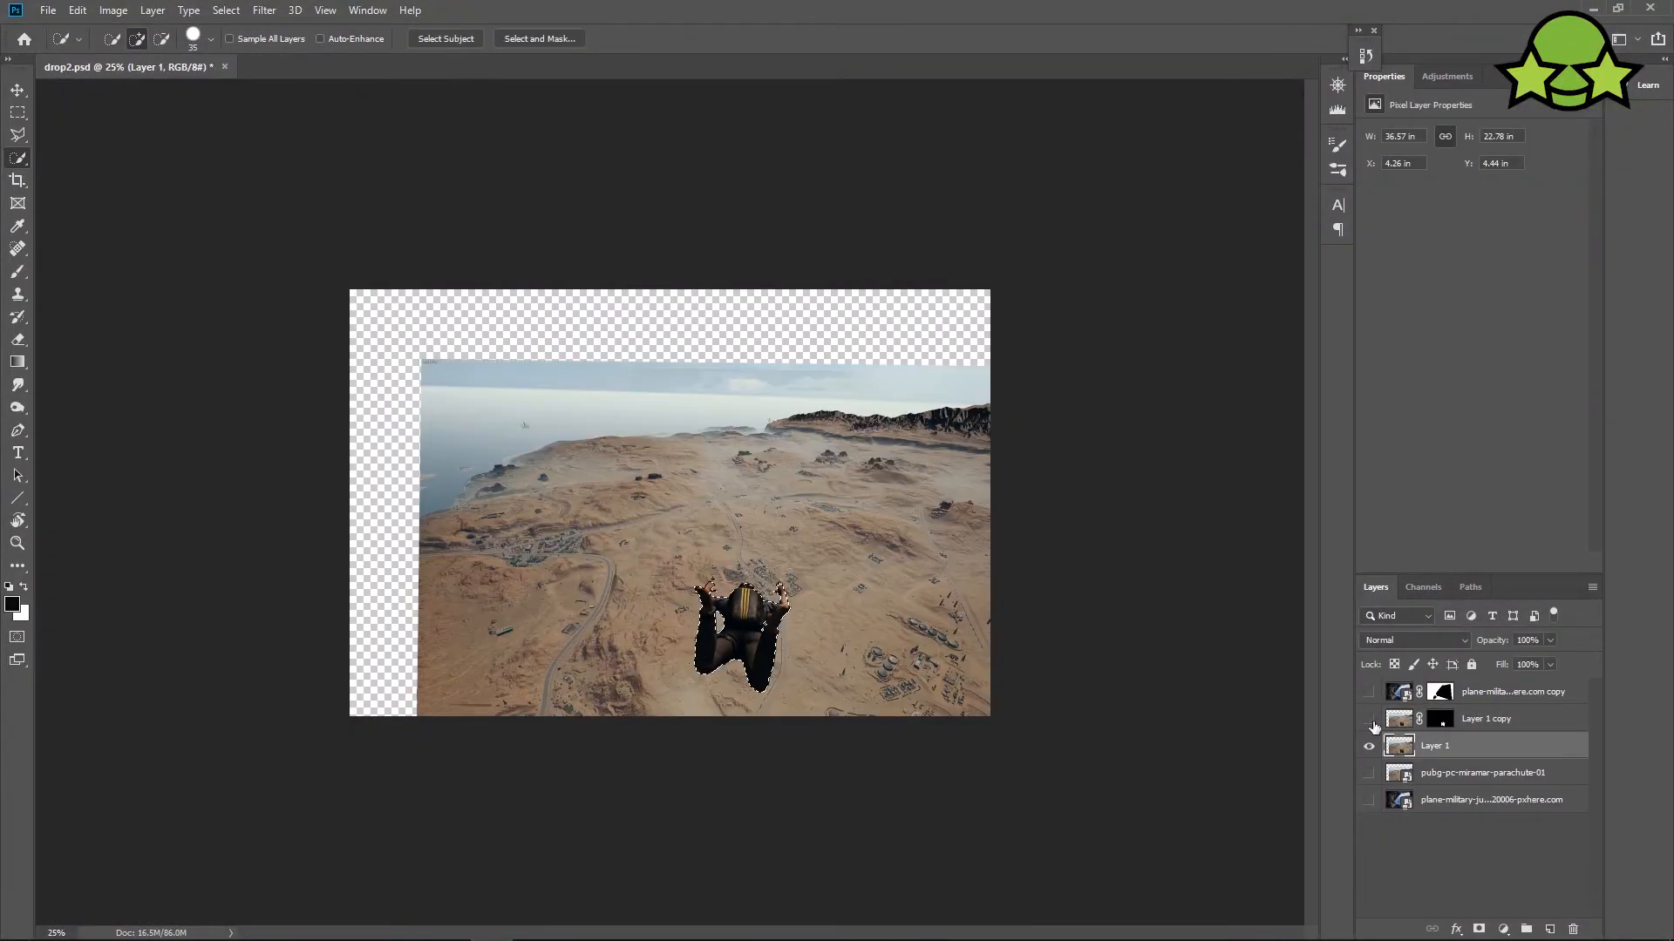
# Try to fill the skydiver selection on Layer 1.
pyautogui.click(78, 9)
pyautogui.click(114, 276)
pyautogui.click(945, 247)
# Expand the selection around the skydiver on Layer 1.
pyautogui.click(226, 9)
pyautogui.moveTo(343, 261)
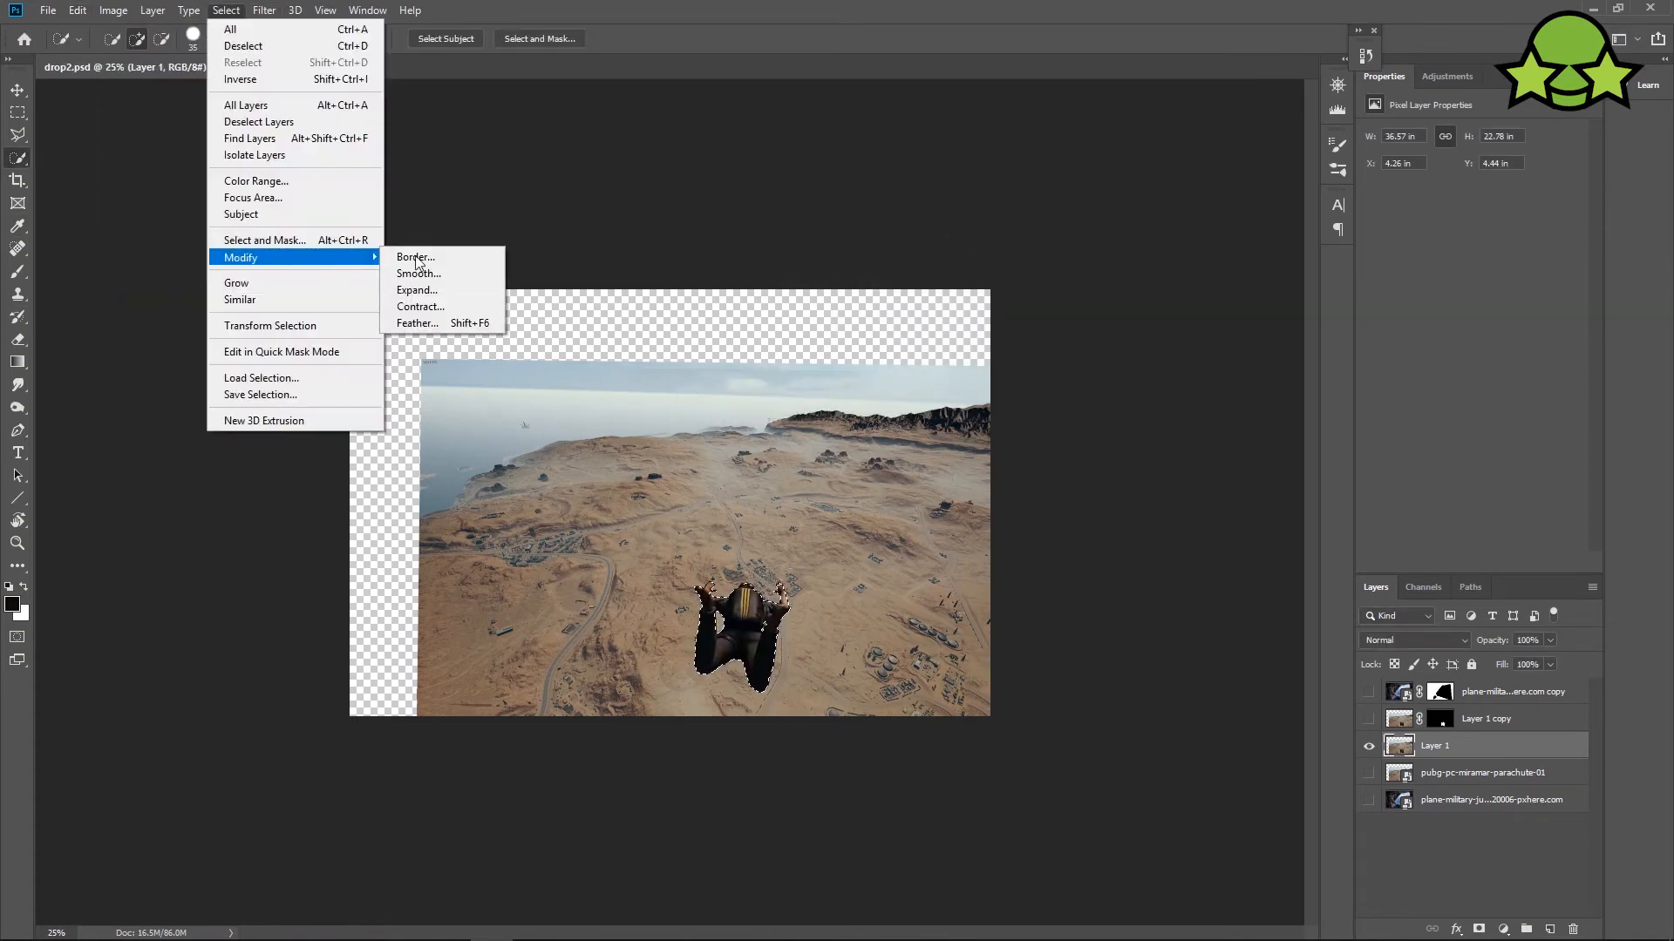
pyautogui.click(410, 301)
pyautogui.press('Return')
# Remove the skydiver from Layer 1 by filling the expanded selection with Content-Aware, and deselect.
pyautogui.click(77, 9)
pyautogui.click(122, 279)
pyautogui.click(938, 248)
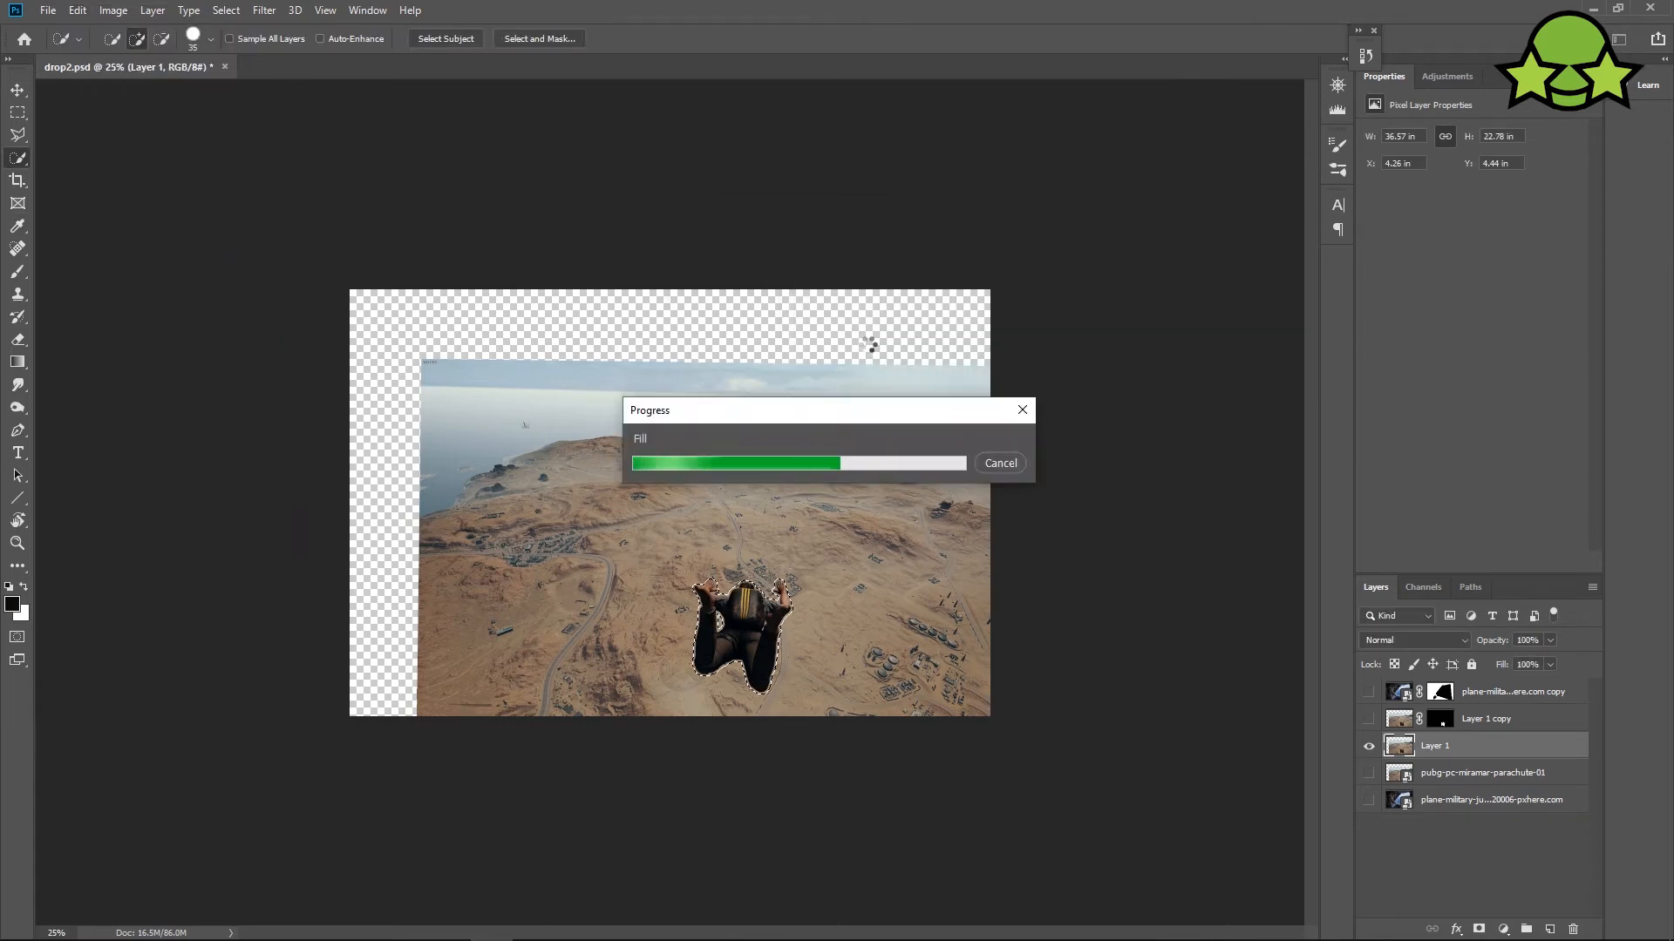
pyautogui.hotkey('ctrl', 'd')
pyautogui.hotkey('ctrl', '+')
pyautogui.hotkey('ctrl', 'd')
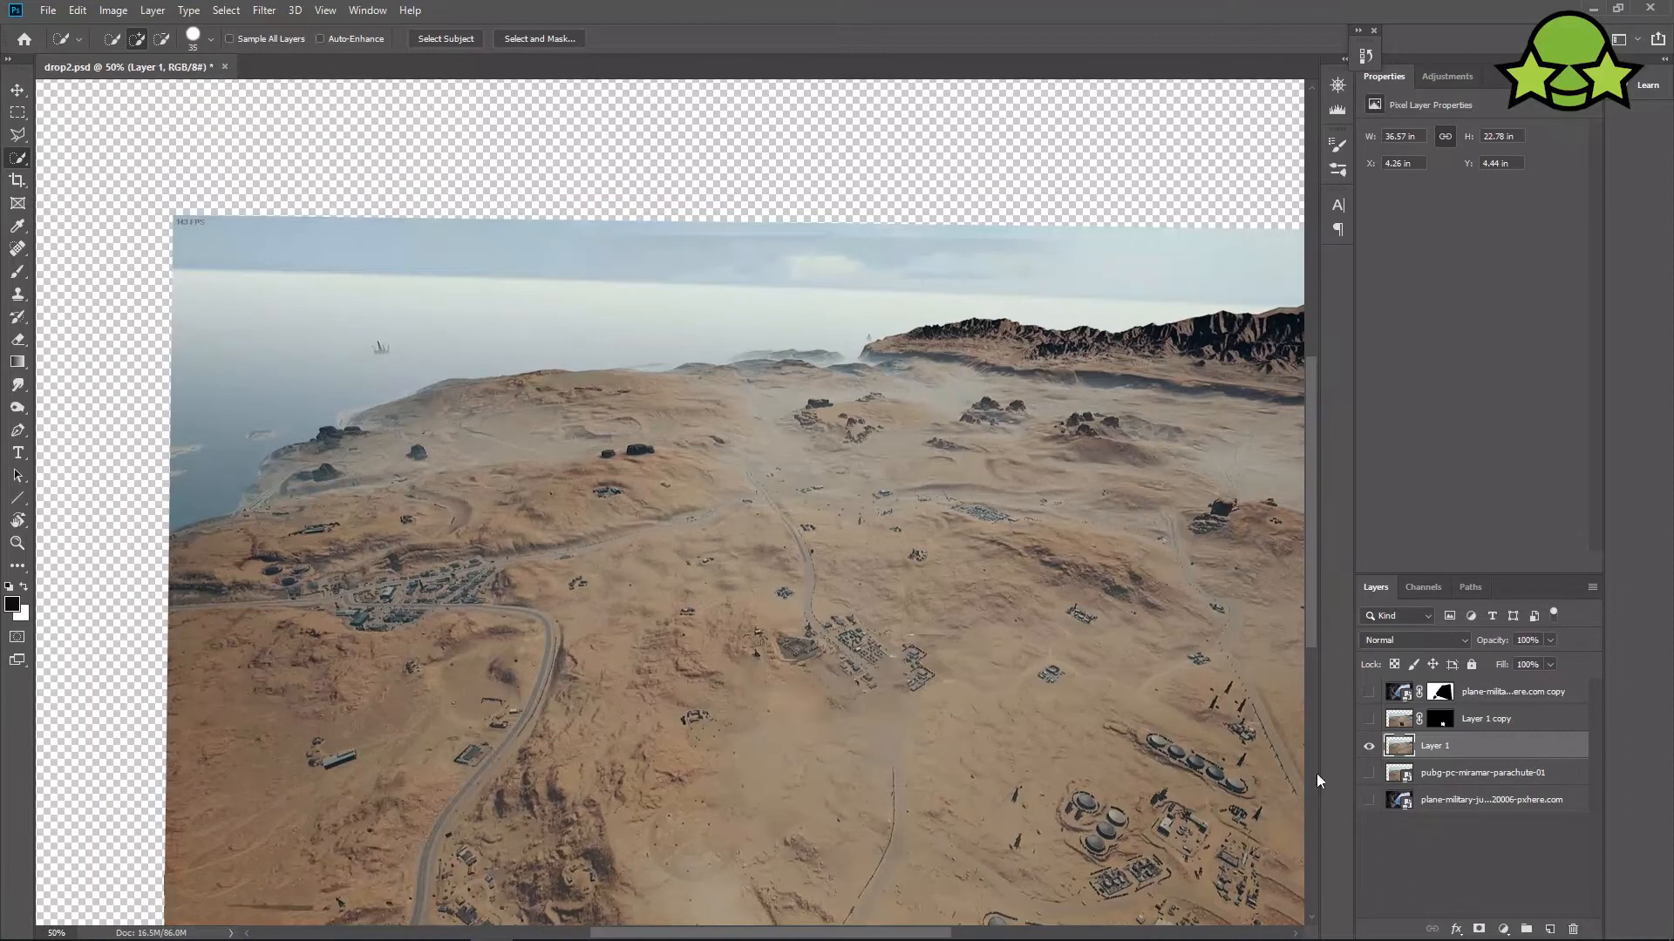
# Show the masked plane and cut-out skydiver layers again and make Layer 1 copy active.
pyautogui.hotkey('ctrl', '-')
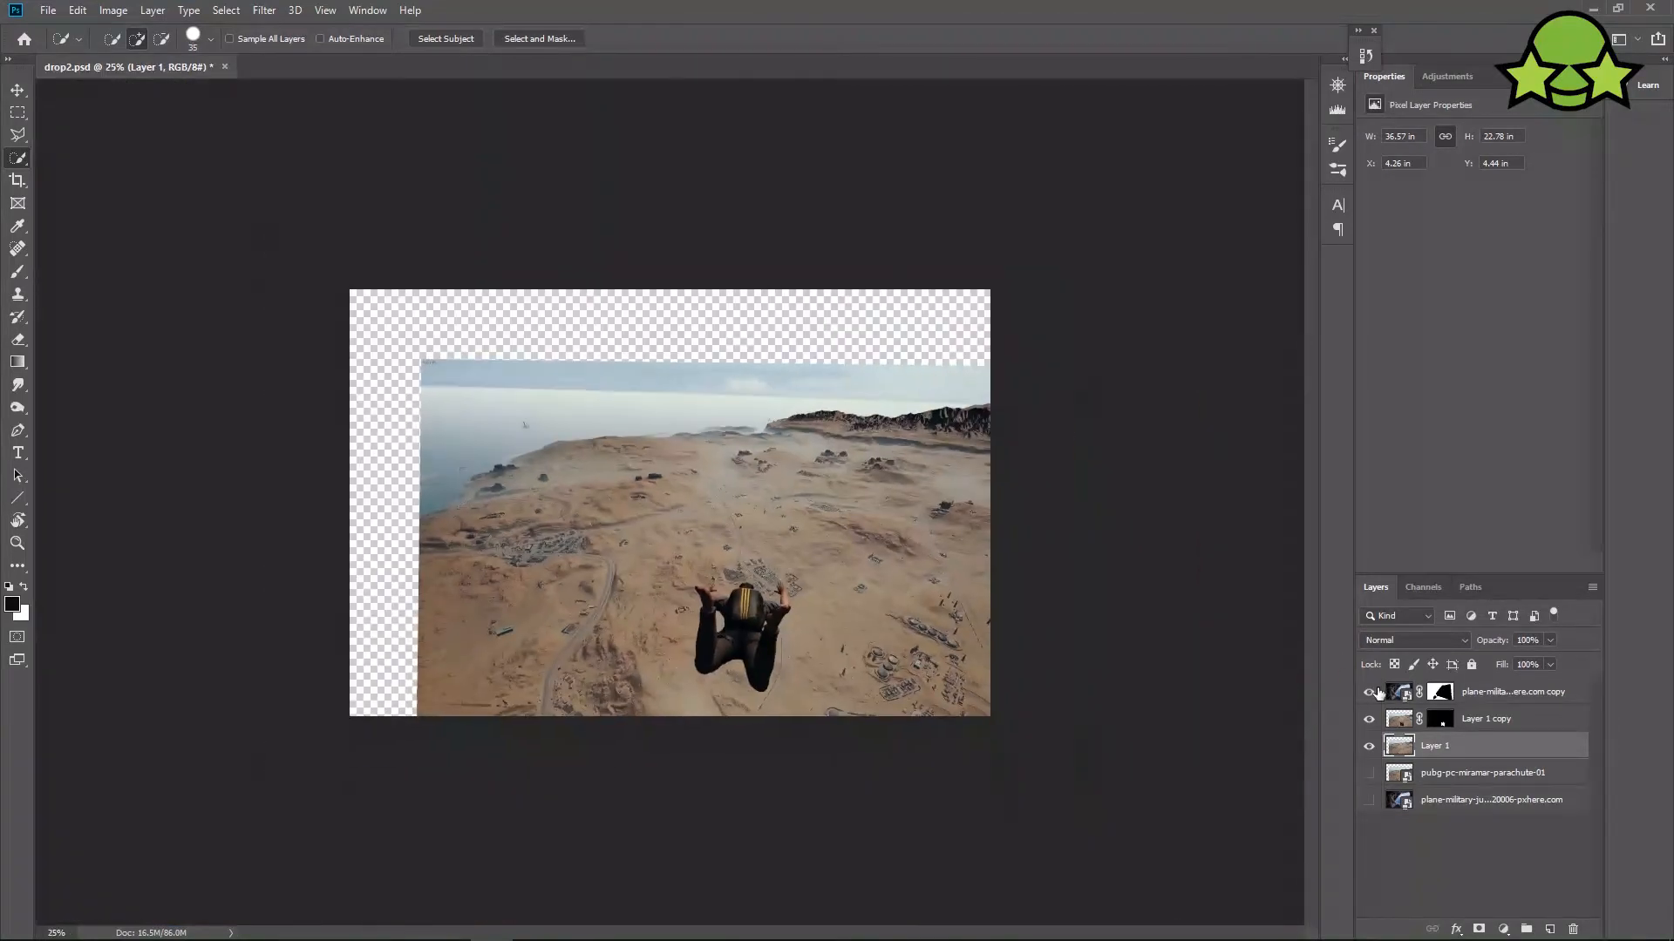
pyautogui.click(1368, 691)
pyautogui.click(1396, 719)
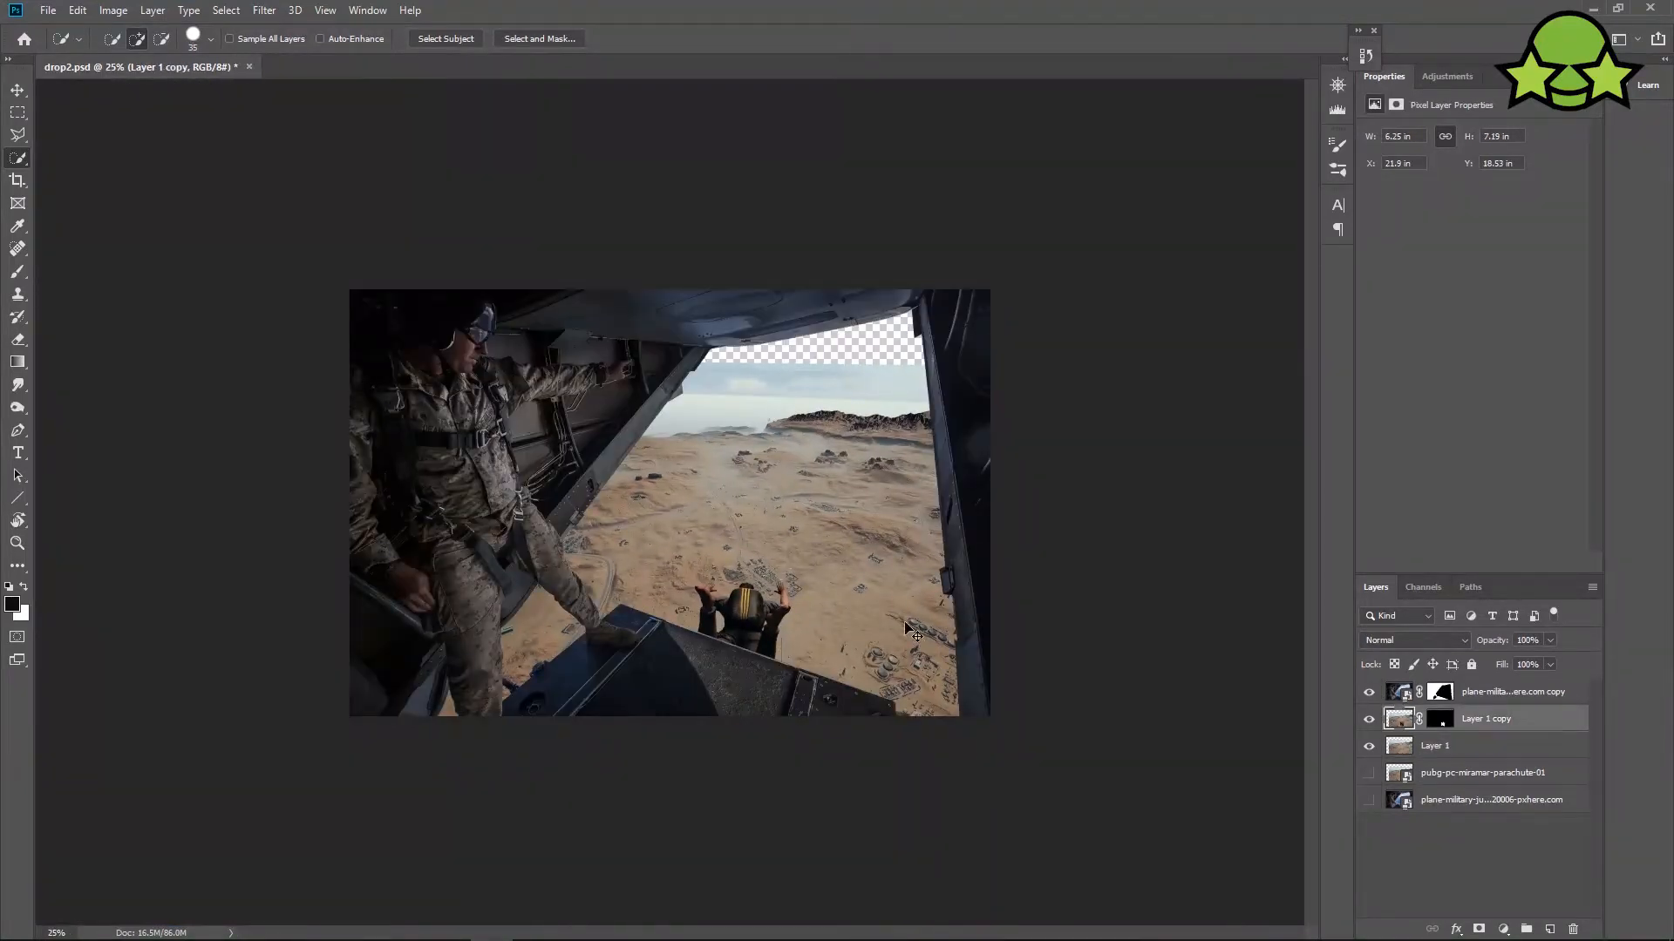
# Scale the cut-out skydiver to 48.41%, rotate it 10.55°, and place it over the desert inside the plane's opening.
pyautogui.hotkey('ctrl', 't')
pyautogui.moveTo(989, 358); pyautogui.dragTo(895, 461)
pyautogui.moveTo(753, 568); pyautogui.dragTo(791, 543)
pyautogui.hotkey('ctrl', '+')
pyautogui.hotkey('ctrl', '+')
pyautogui.moveTo(837, 623); pyautogui.dragTo(840, 571)
pyautogui.hotkey('ctrl', '+')
pyautogui.hotkey('ctrl', '-')
pyautogui.hotkey('ctrl', '-')
pyautogui.moveTo(998, 388); pyautogui.dragTo(971, 399)
pyautogui.moveTo(921, 477); pyautogui.dragTo(964, 506)
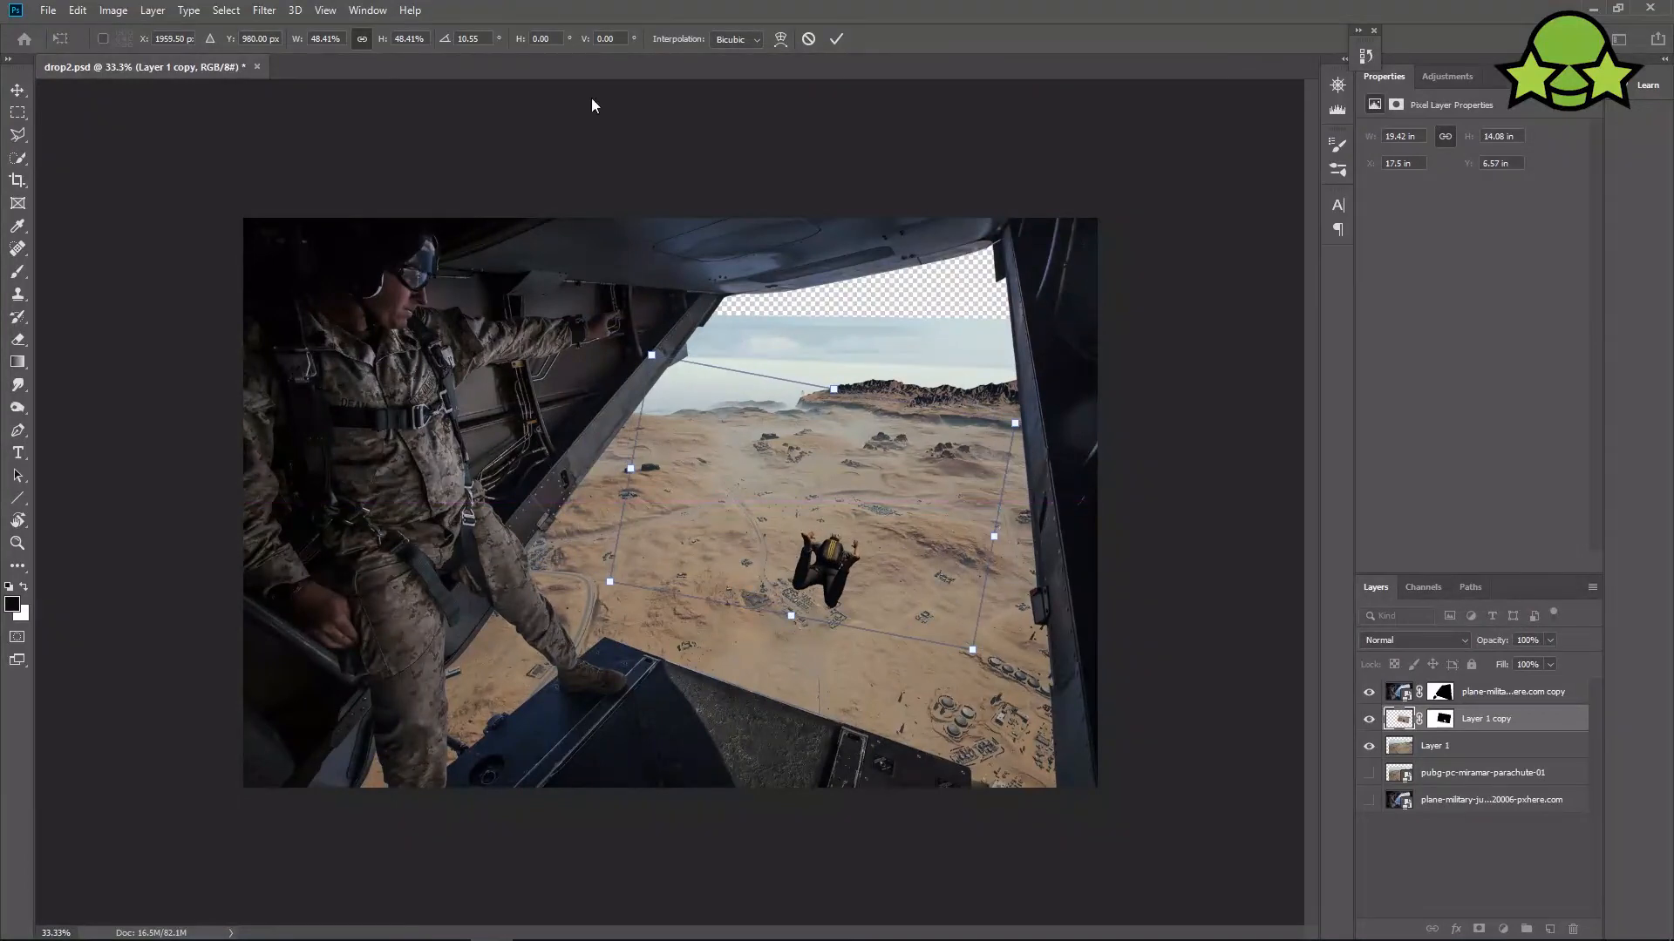
pyautogui.click(835, 39)
pyautogui.hotkey('ctrl', '-')
pyautogui.hotkey('ctrl', '+')
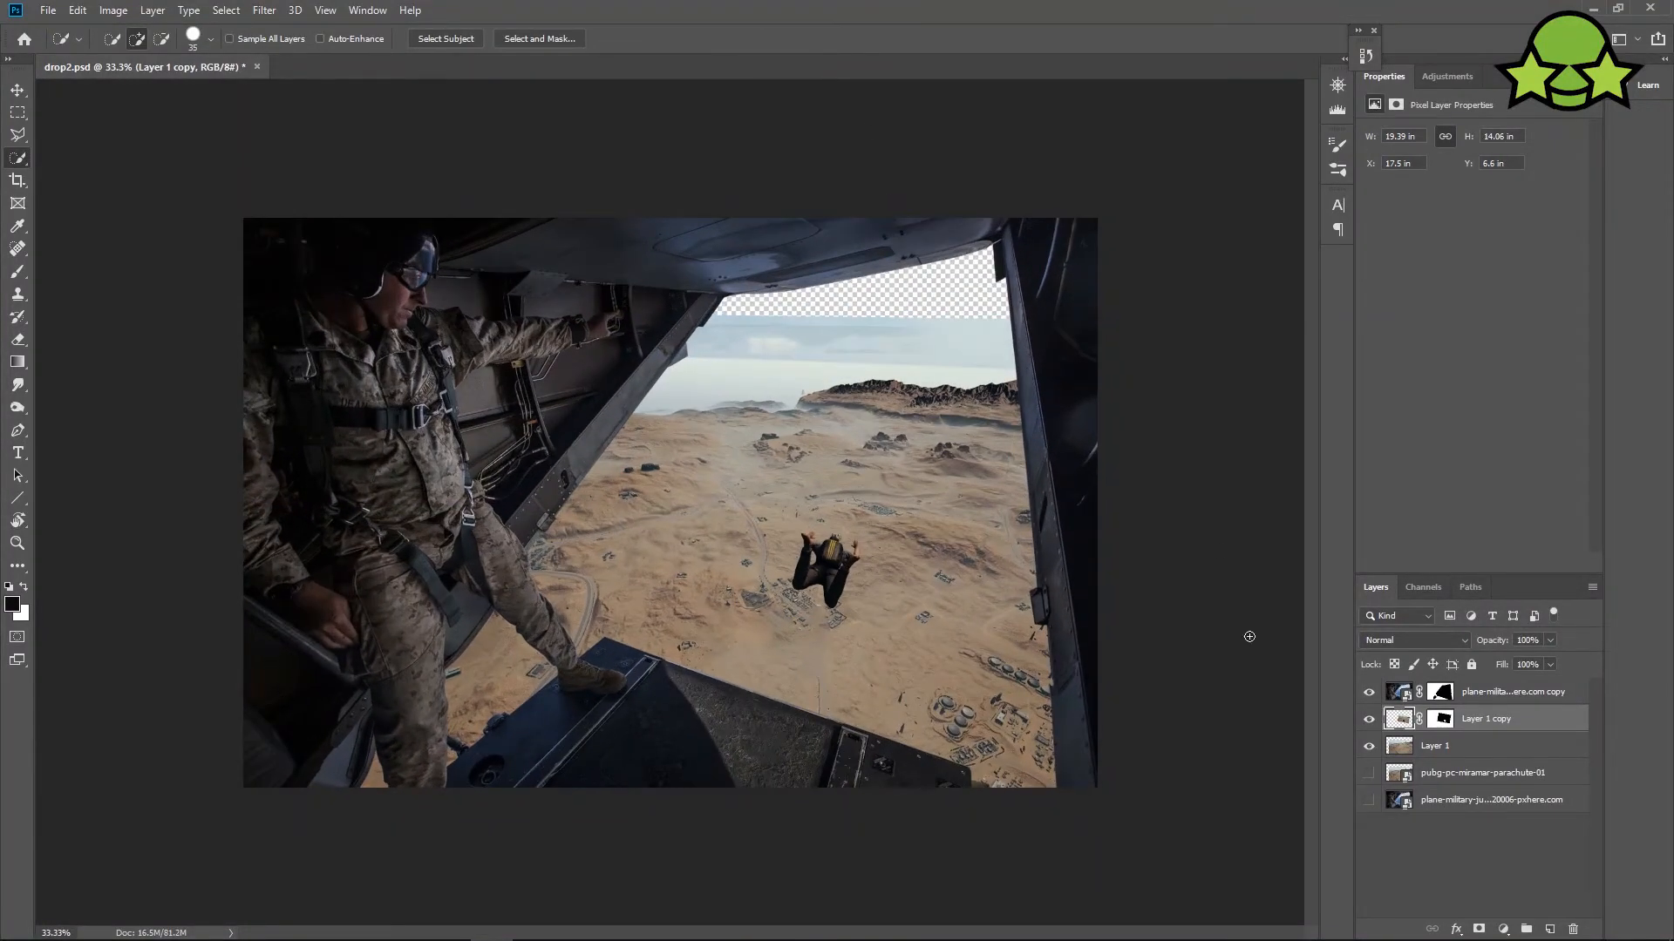
# Add a layer mask to Layer 1, try one brush stroke across the sky, and undo it.
pyautogui.click(1397, 755)
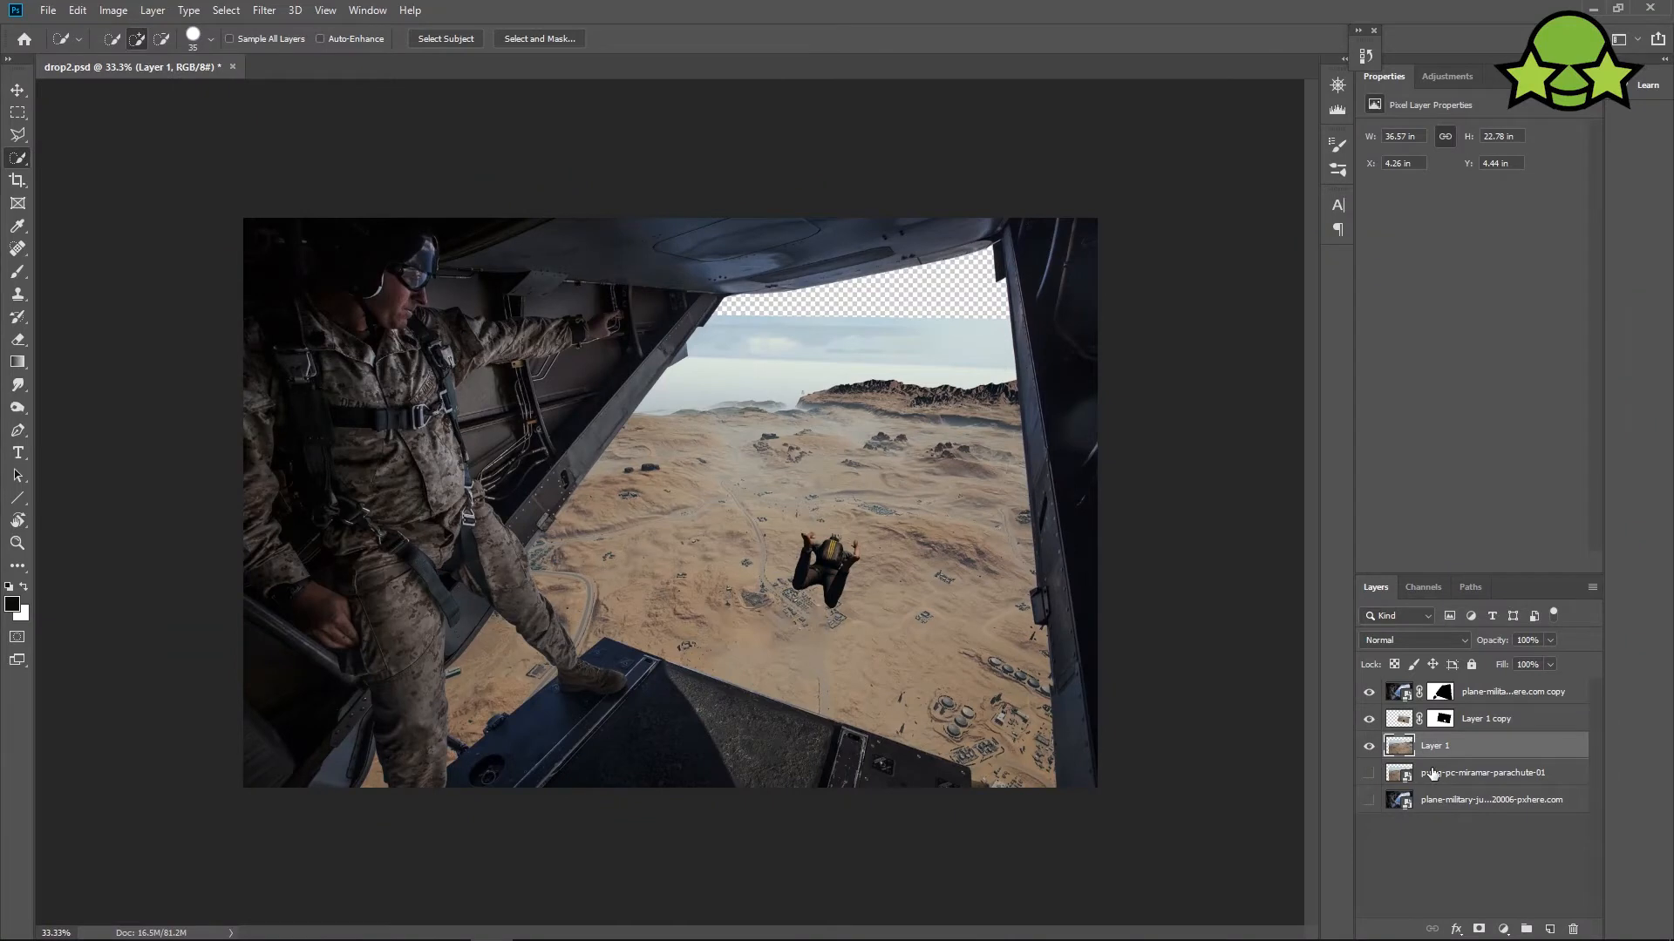
pyautogui.click(1479, 929)
pyautogui.press('b')
pyautogui.moveTo(741, 292); pyautogui.dragTo(962, 275)
pyautogui.hotkey('ctrl', 'z')
# Mask out the upper sky of Layer 1 with a 400 px Soft Round brush at 0% hardness.
pyautogui.rightClick(693, 245)
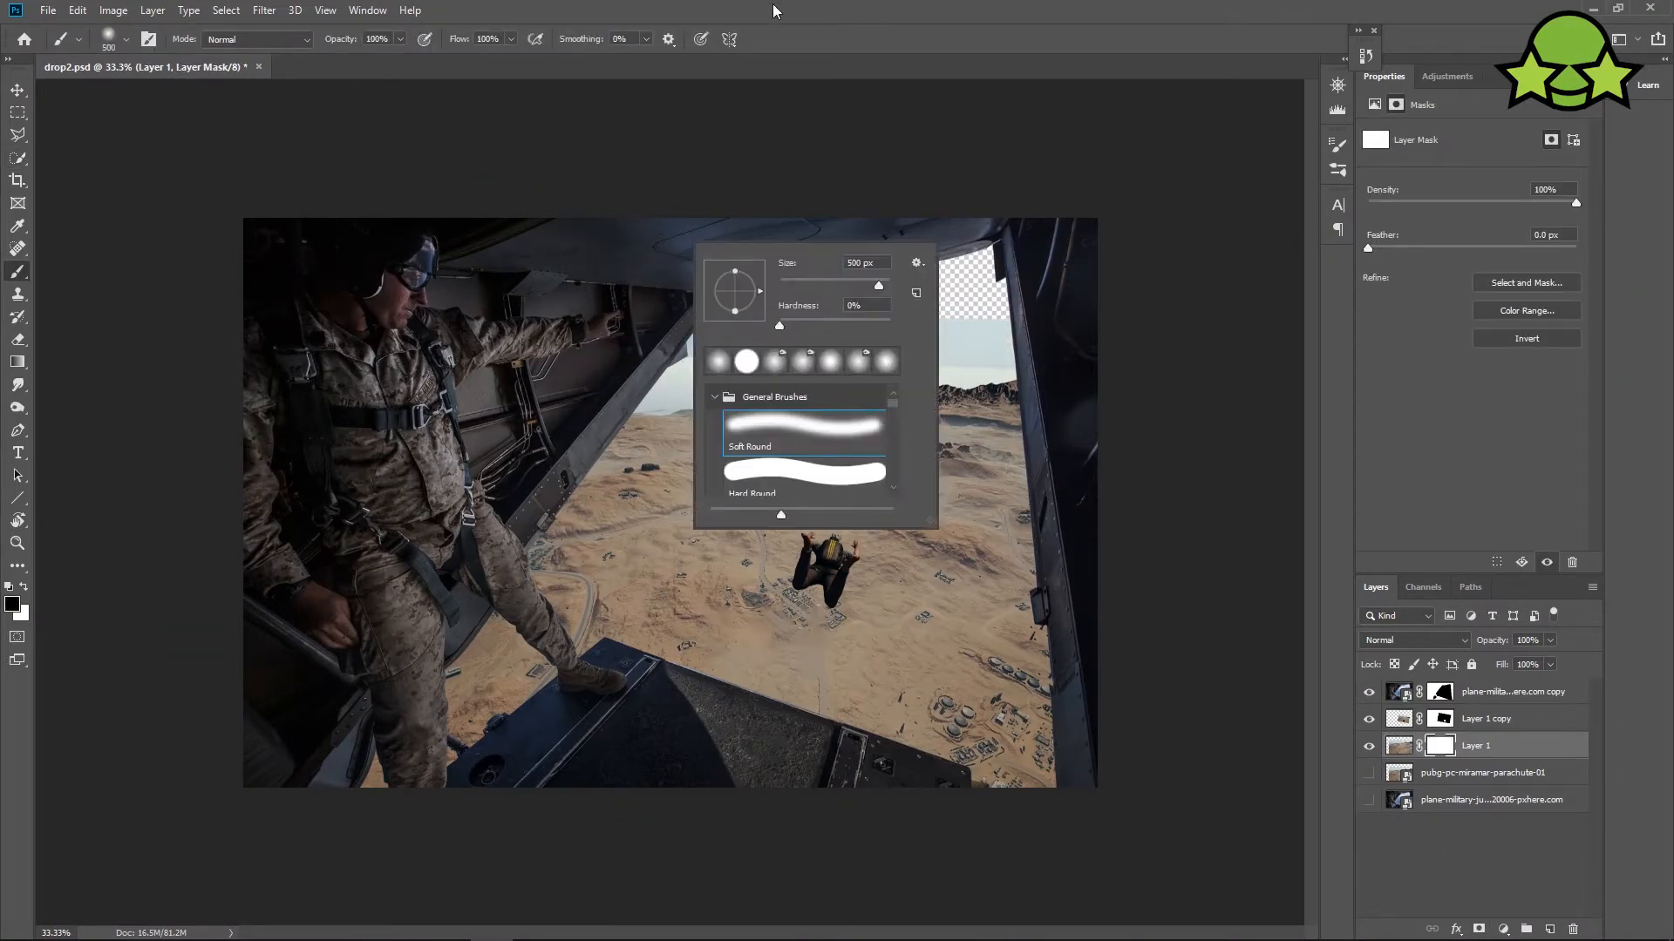
pyautogui.click(752, 32)
pyautogui.press('[')
pyautogui.press('[')
pyautogui.press('[')
pyautogui.press('[')
pyautogui.press(']')
pyautogui.press(']')
pyautogui.press(']')
pyautogui.hotkey('ctrl', '+')
pyautogui.moveTo(782, 281); pyautogui.dragTo(718, 380)
pyautogui.moveTo(630, 332)
pyautogui.mouseDown()
pyautogui.moveTo(788, 298)
pyautogui.moveTo(1176, 300)
pyautogui.moveTo(627, 341)
pyautogui.moveTo(1116, 287)
pyautogui.mouseUp()
pyautogui.hotkey('ctrl', 'z')
pyautogui.hotkey('ctrl', '-')
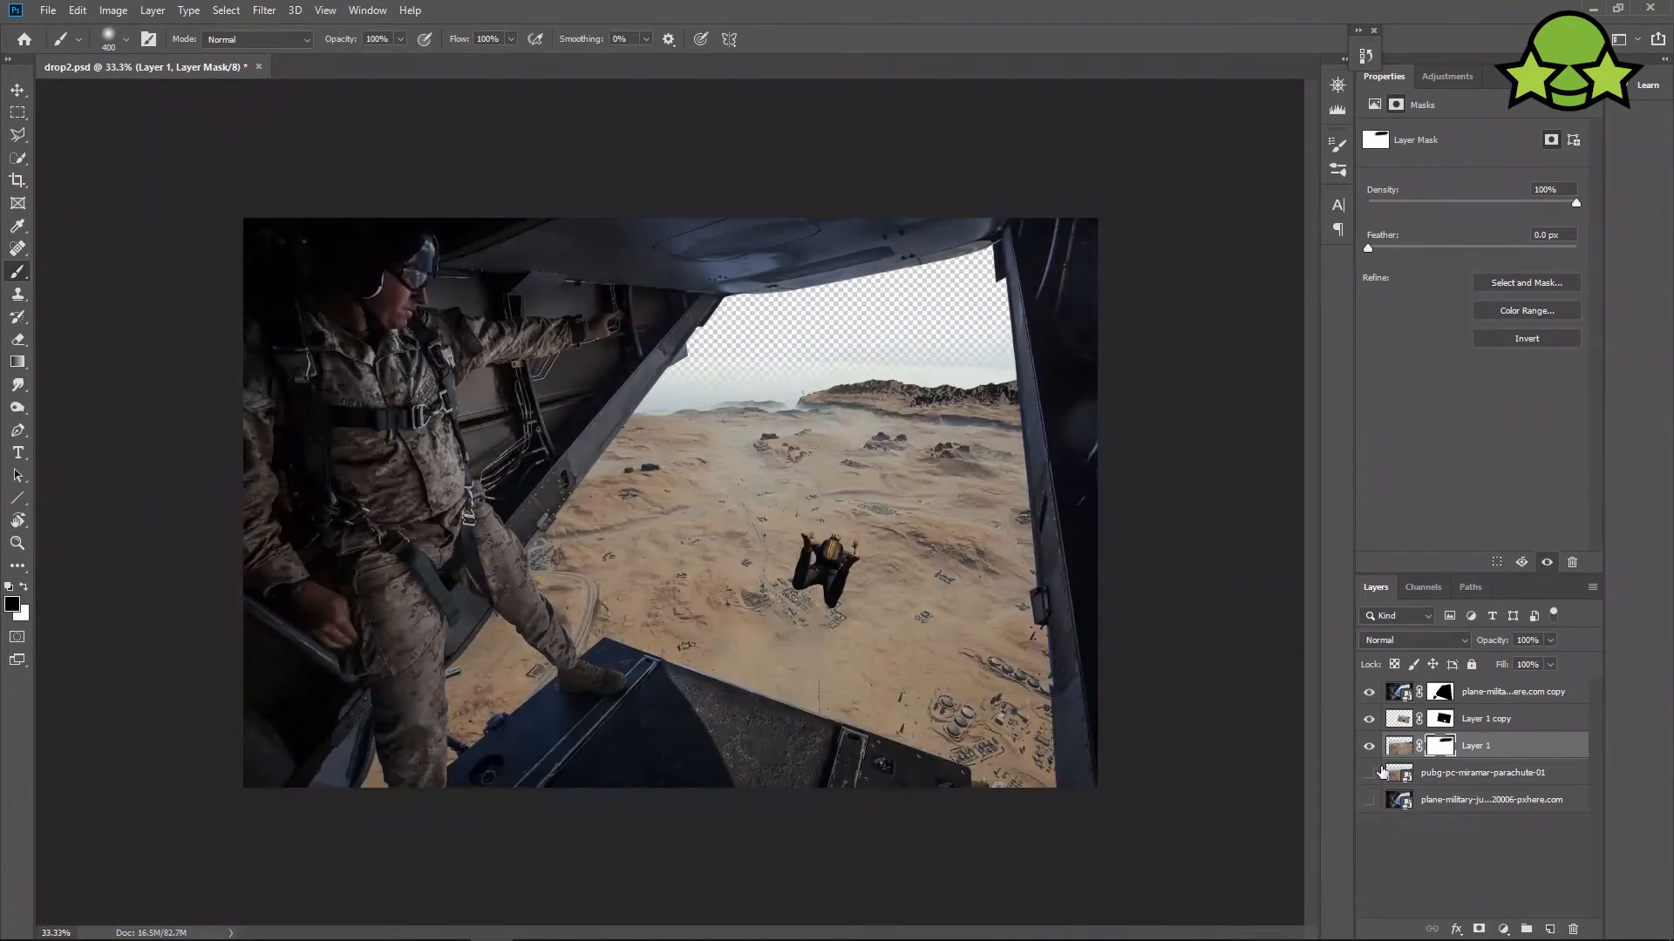
# Add a Levels adjustment above the masked plane layer and clip it to that layer.
pyautogui.click(19, 92)
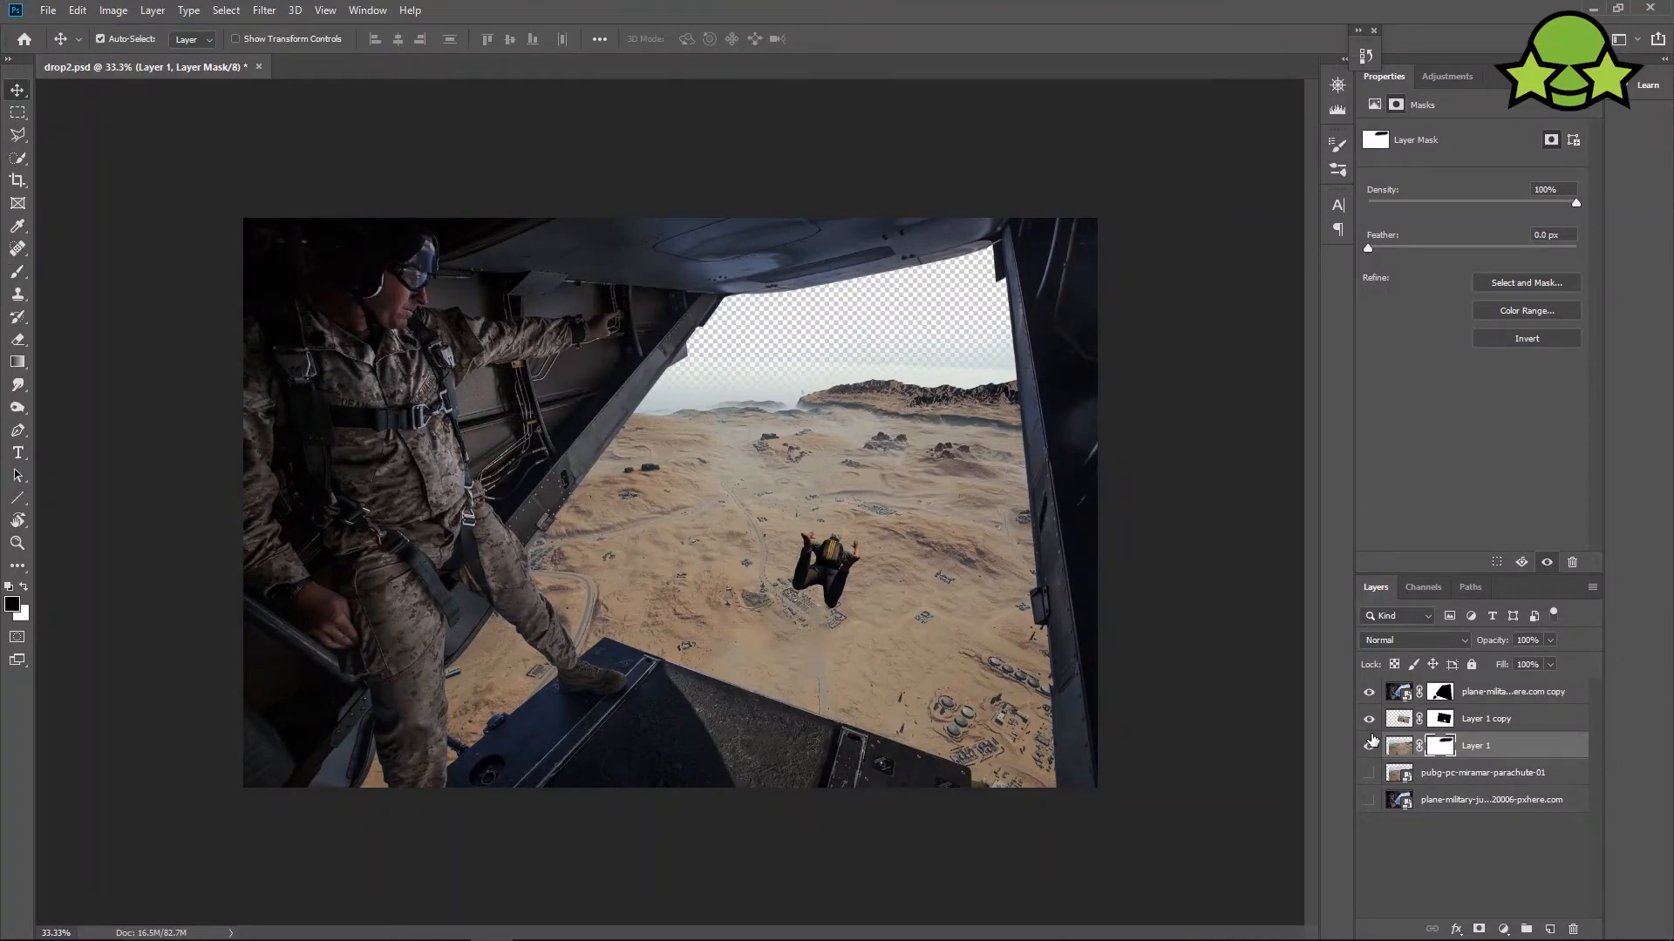
pyautogui.click(1399, 698)
pyautogui.click(1447, 76)
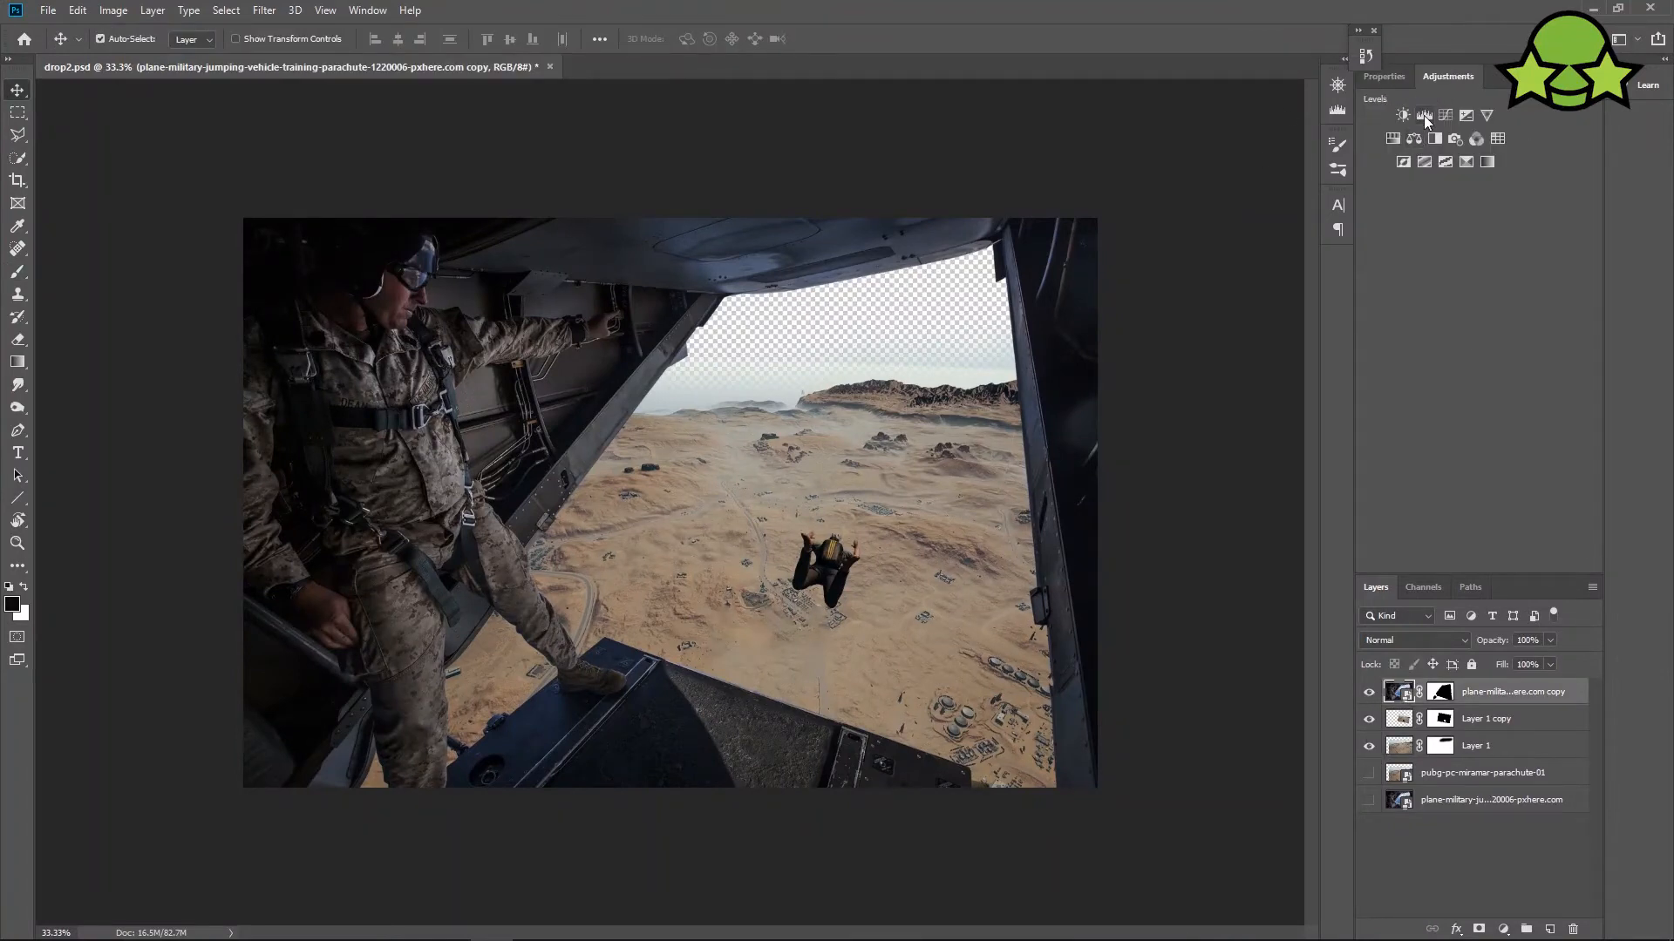
pyautogui.click(1420, 112)
pyautogui.rightClick(1505, 689)
pyautogui.click(1323, 538)
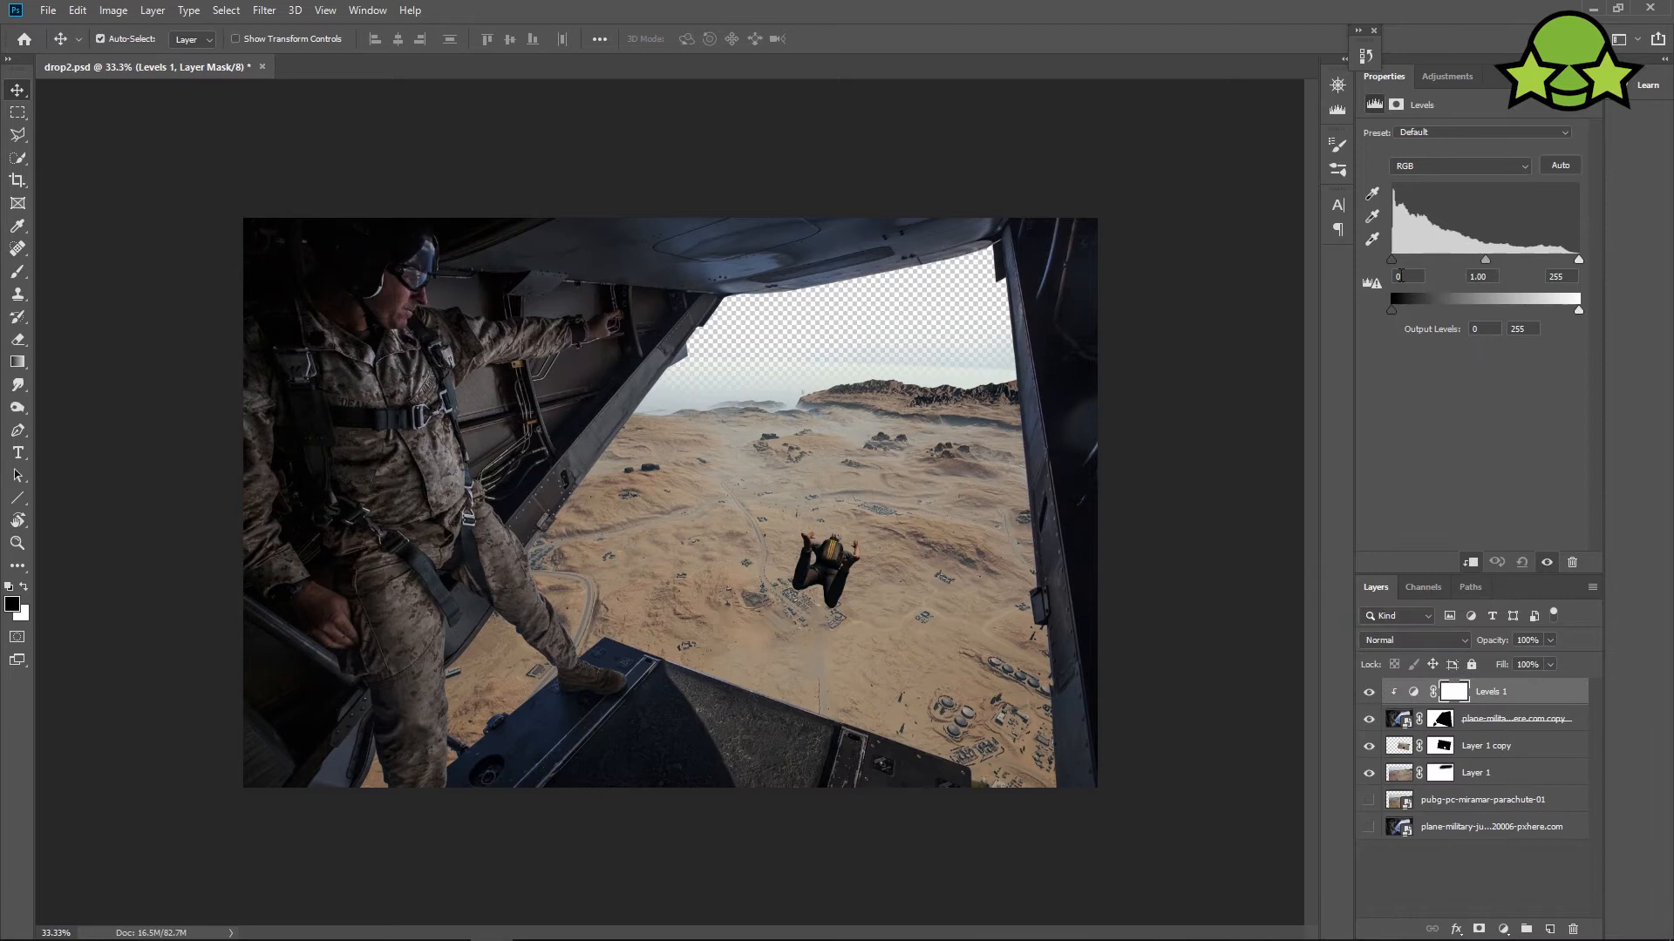
# Test the plane's RGB output levels and set the RGB midtone to 0.97.
pyautogui.moveTo(1392, 310); pyautogui.dragTo(1376, 323)
pyautogui.moveTo(1578, 311)
pyautogui.mouseDown()
pyautogui.moveTo(1522, 316)
pyautogui.moveTo(1572, 315)
pyautogui.mouseUp()
pyautogui.moveTo(1485, 260)
pyautogui.mouseDown()
pyautogui.moveTo(1499, 262)
pyautogui.moveTo(1483, 260)
pyautogui.mouseUp()
pyautogui.moveTo(1579, 310); pyautogui.dragTo(1572, 266)
# Set the Levels midtones to 1.03 for Red and 0.95 for Blue, and adjust the Green midtone slightly.
pyautogui.click(1460, 166)
pyautogui.click(1430, 182)
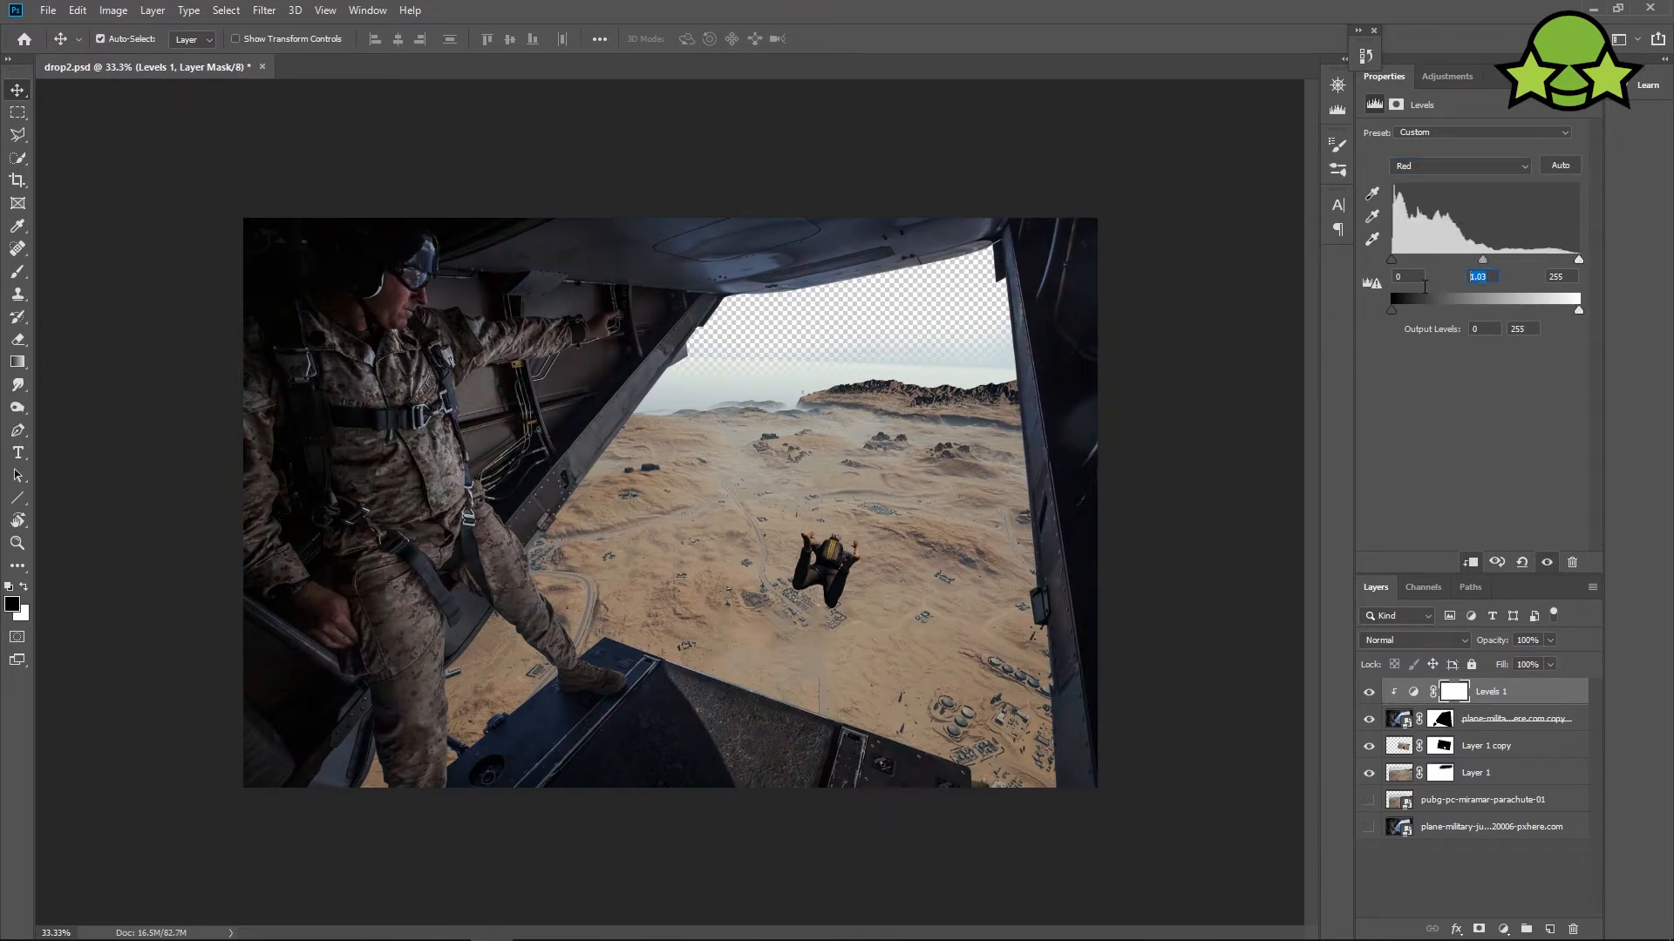
pyautogui.click(1460, 165)
pyautogui.click(1469, 203)
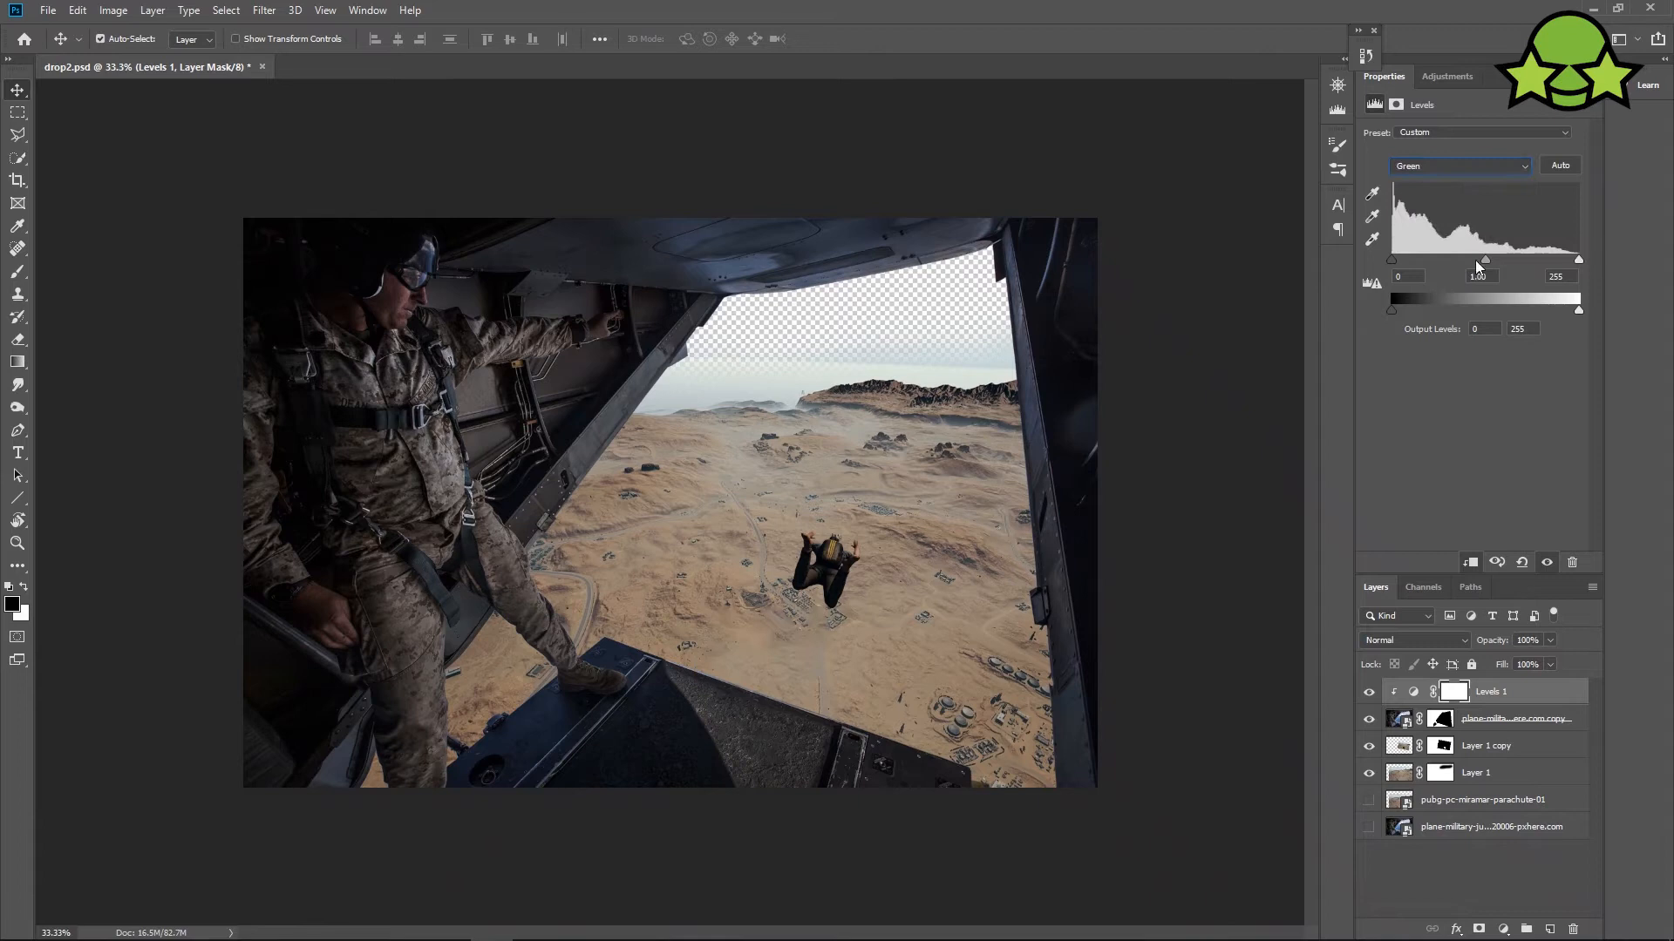
pyautogui.moveTo(1478, 260); pyautogui.dragTo(1493, 259)
pyautogui.click(1464, 169)
pyautogui.click(1472, 219)
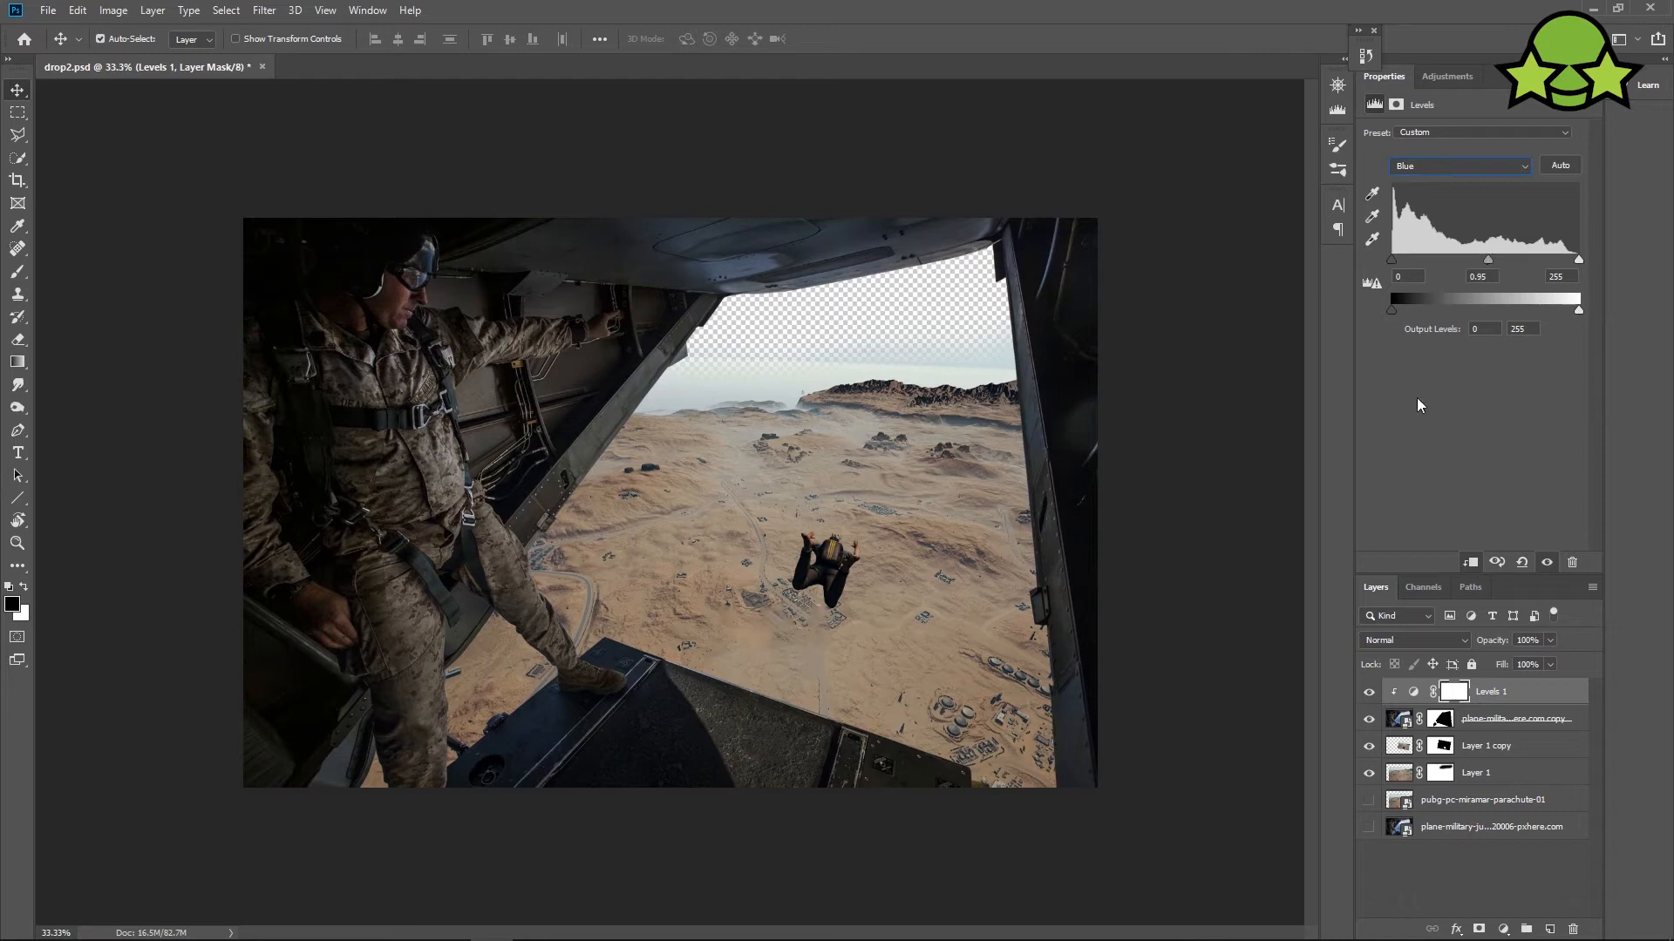
# Apply a Camera Raw Filter to the plane layer with Temperature +6, Contrast +12, Clarity +18 and Dehaze +23.
pyautogui.click(1481, 719)
pyautogui.click(264, 10)
pyautogui.click(286, 132)
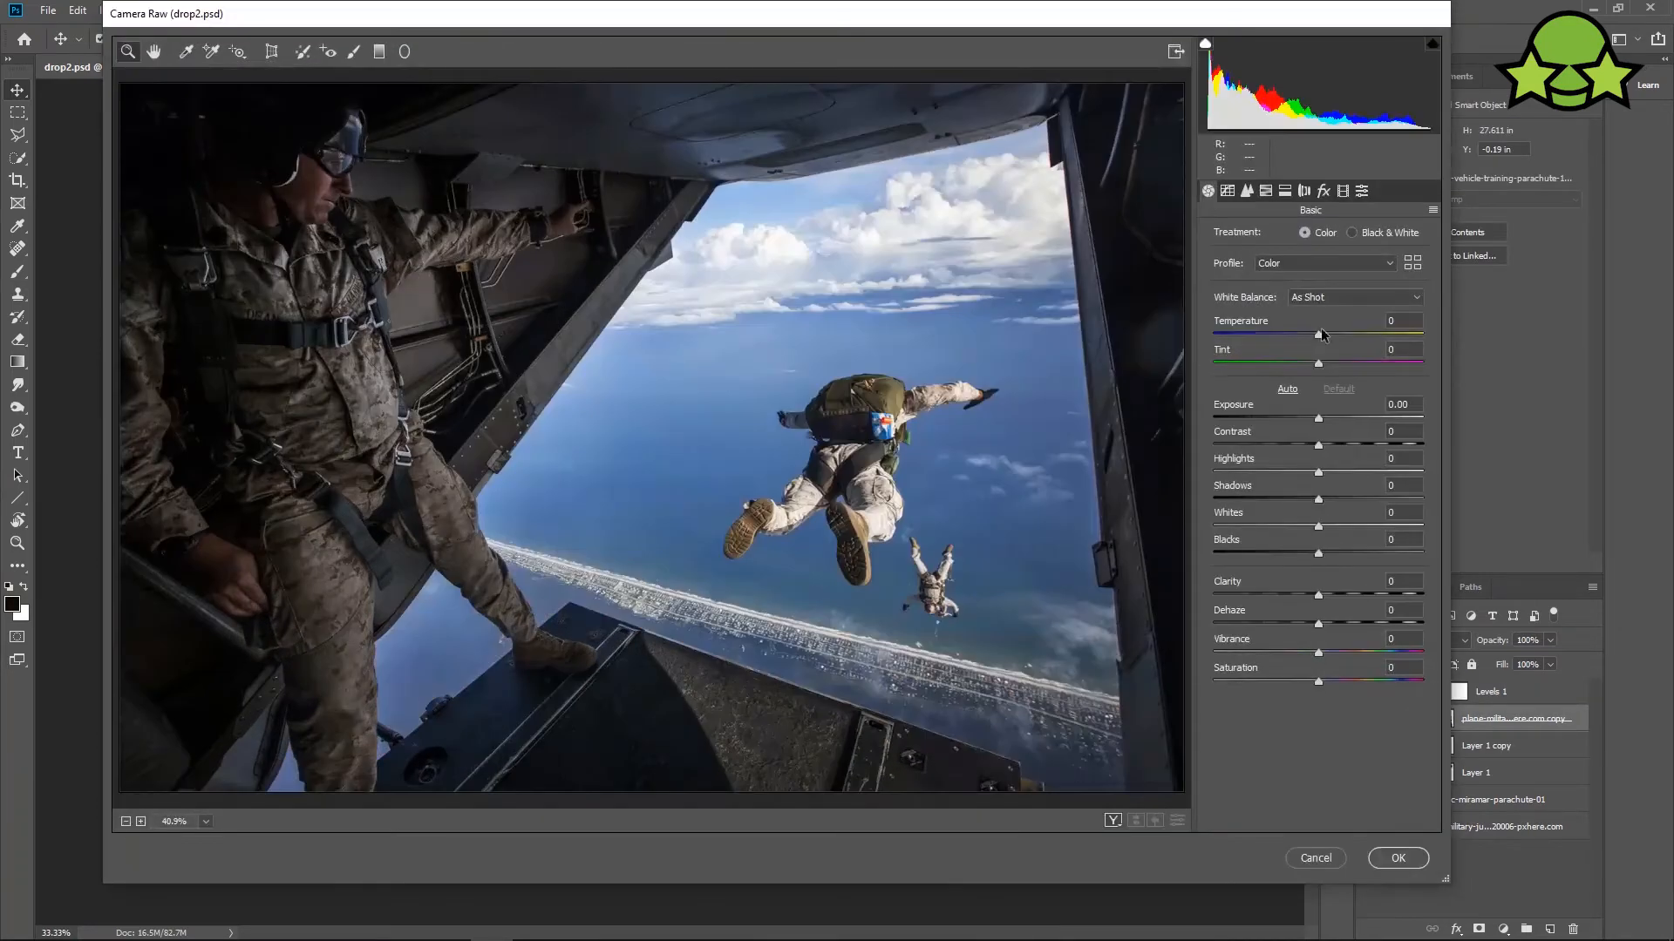
pyautogui.moveTo(1320, 333); pyautogui.dragTo(1324, 334)
pyautogui.moveTo(1325, 443); pyautogui.dragTo(1332, 447)
pyautogui.moveTo(1318, 595); pyautogui.dragTo(1343, 630)
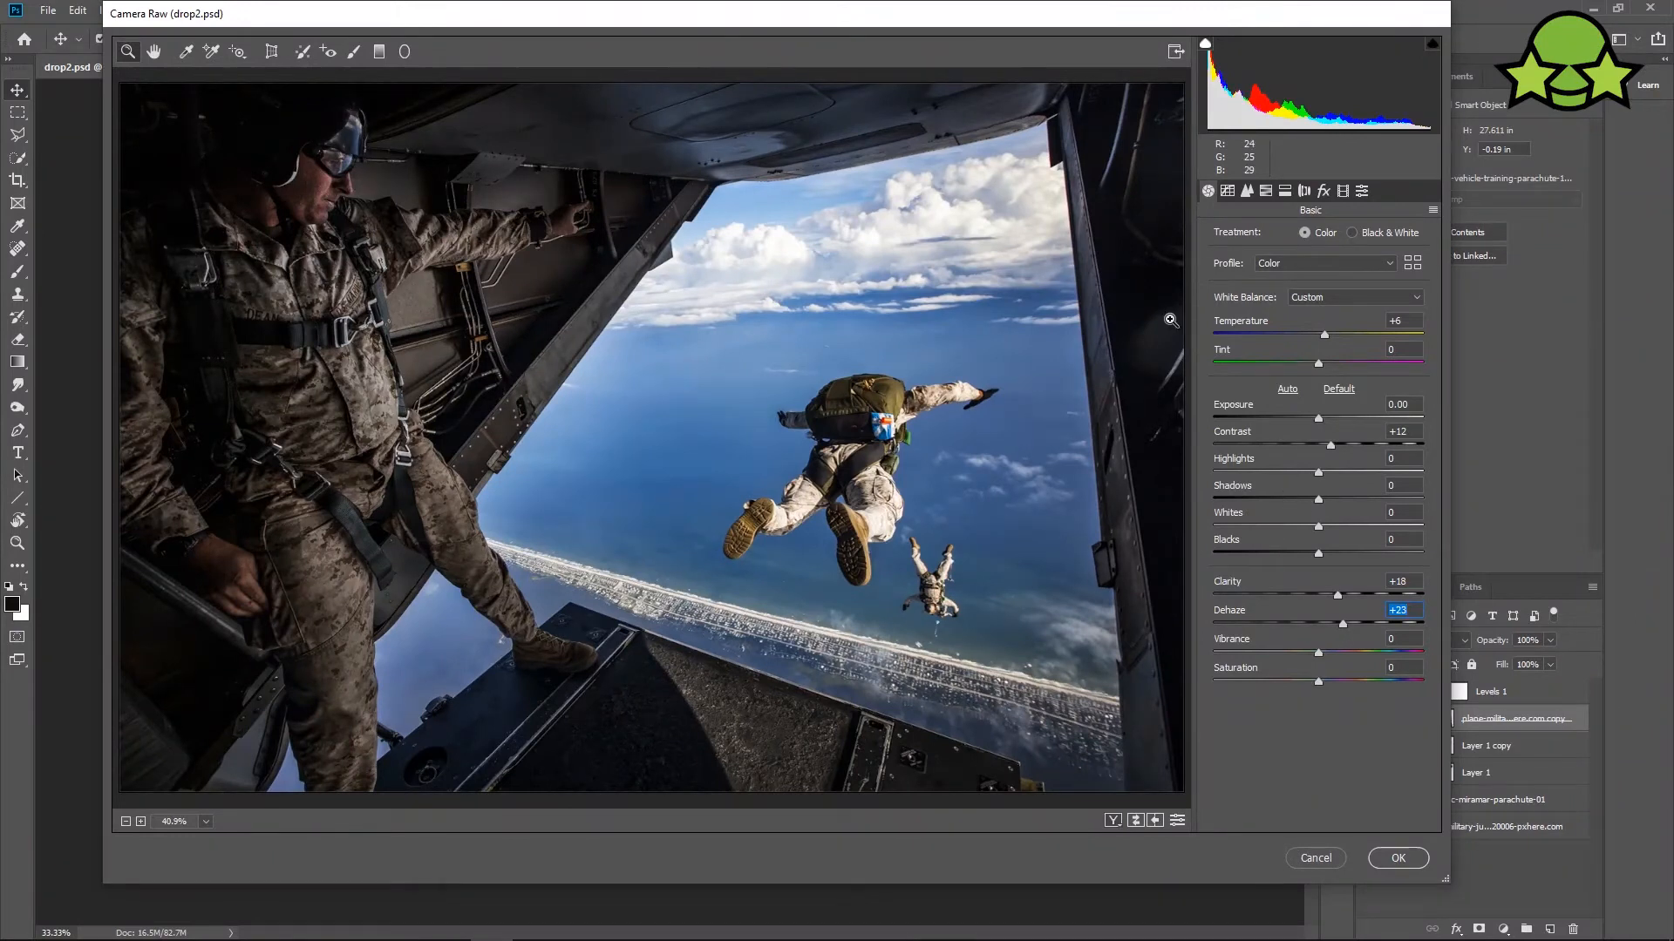
# Set the plane's luminance noise reduction to 43 and apply the Camera Raw Filter.
pyautogui.click(1247, 190)
pyautogui.moveTo(1229, 406); pyautogui.dragTo(1301, 410)
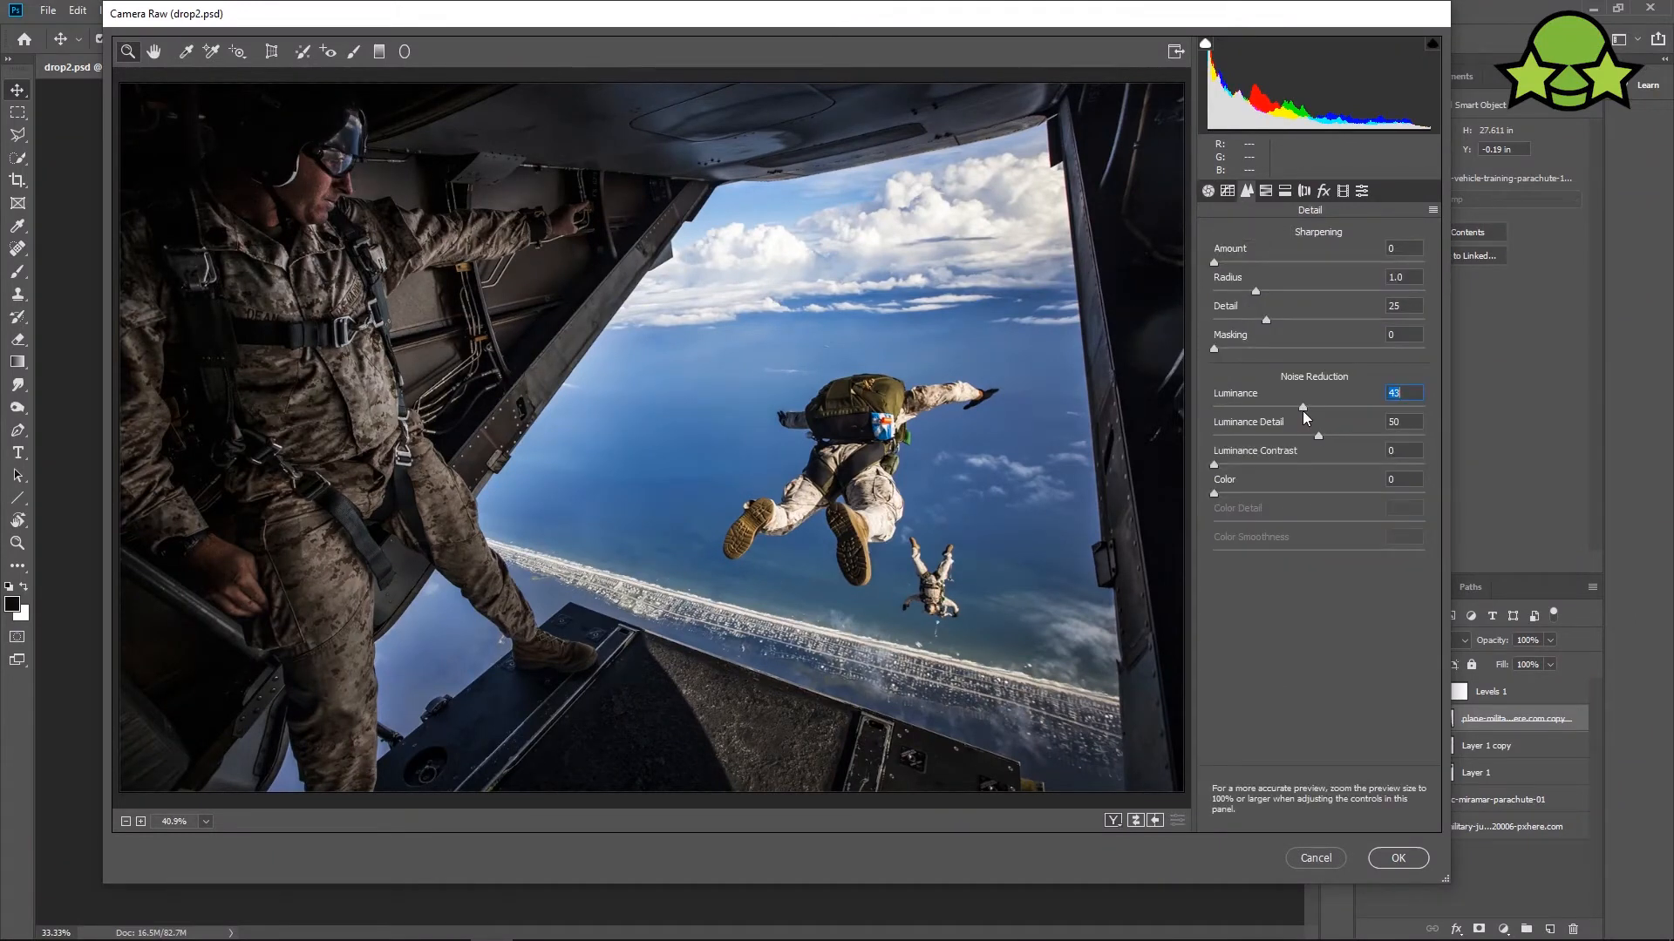
pyautogui.click(1208, 190)
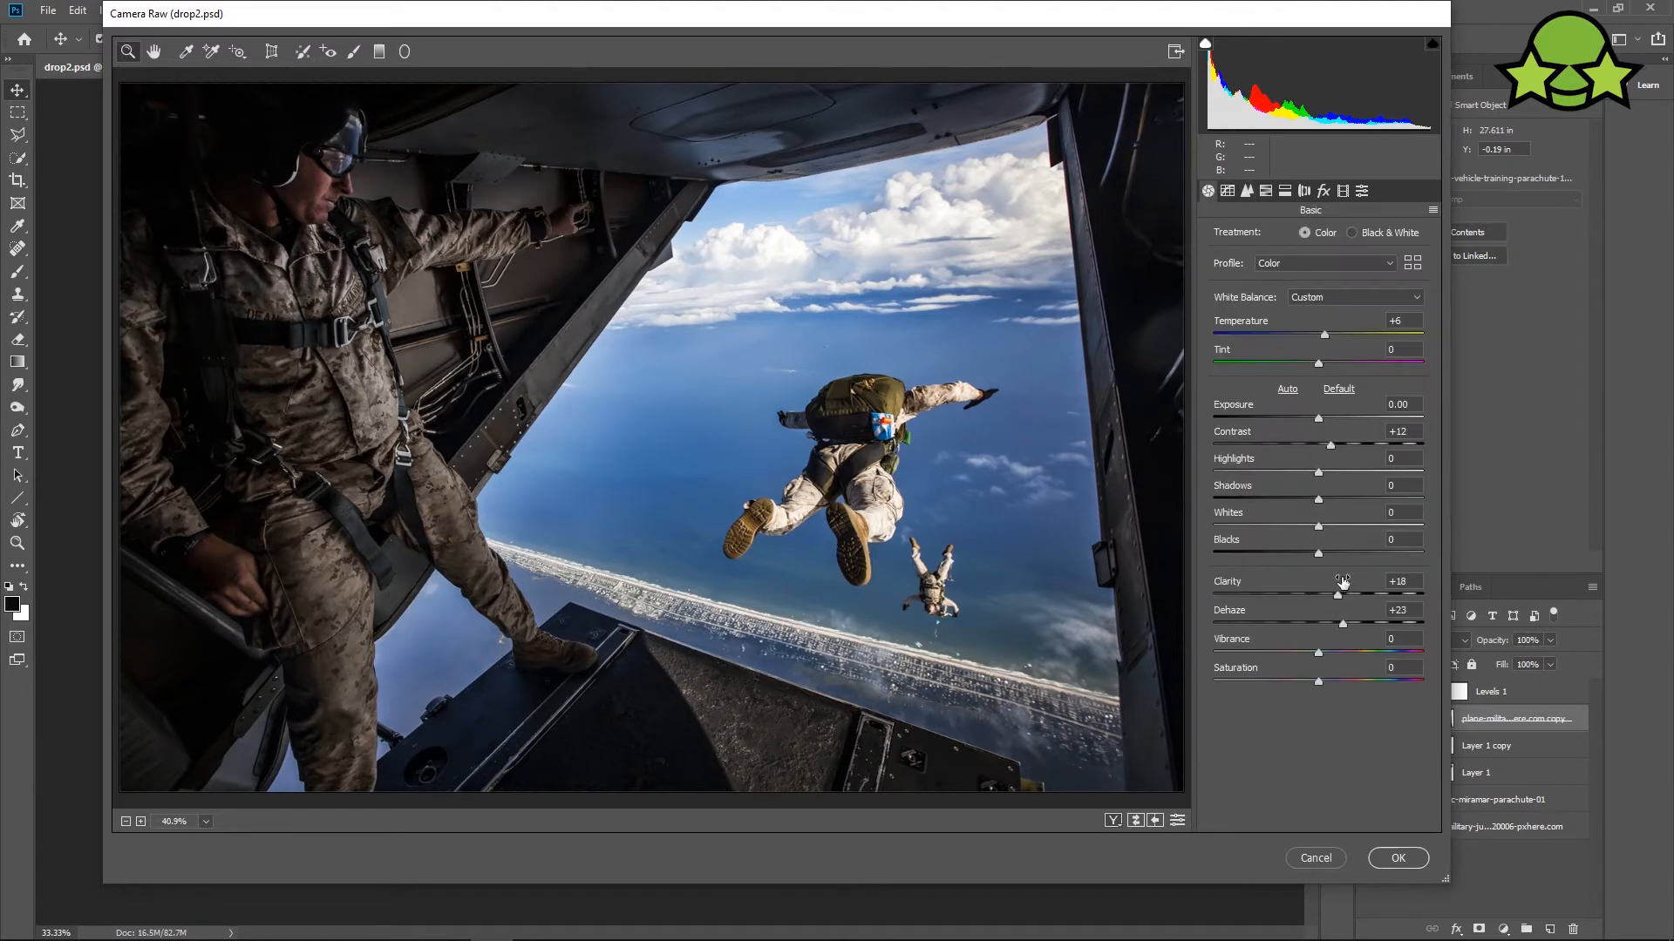
pyautogui.click(1398, 857)
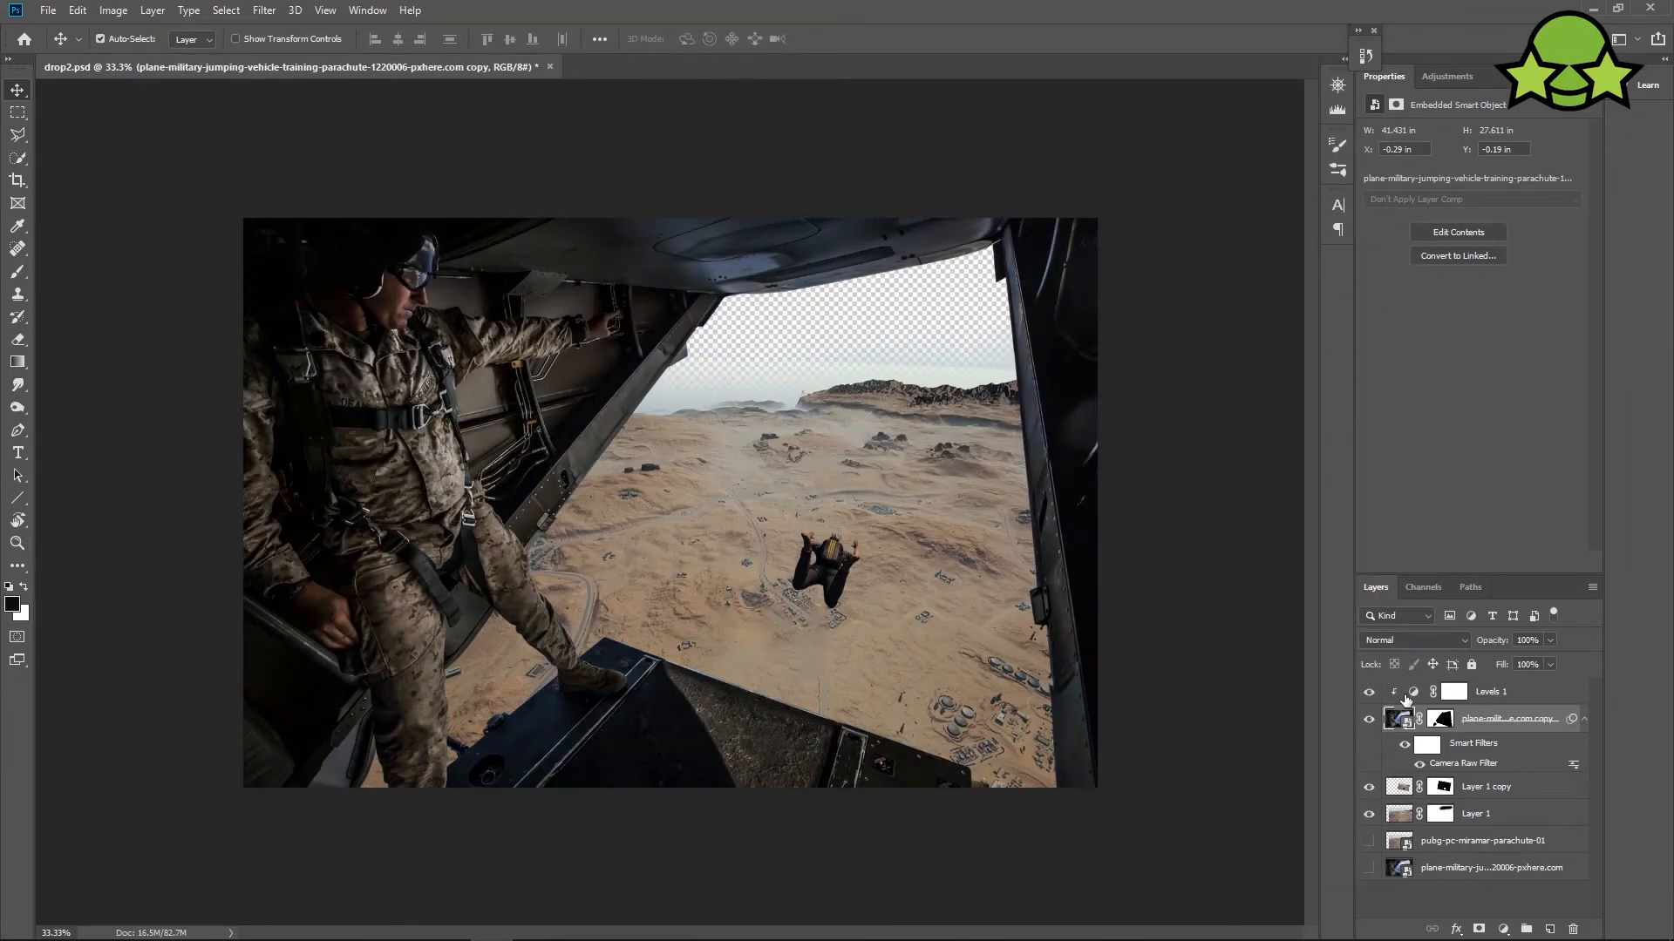
# Lower the white output level of the plane's Levels adjustment to 219.
pyautogui.click(1411, 693)
pyautogui.moveTo(1581, 320); pyautogui.dragTo(1553, 316)
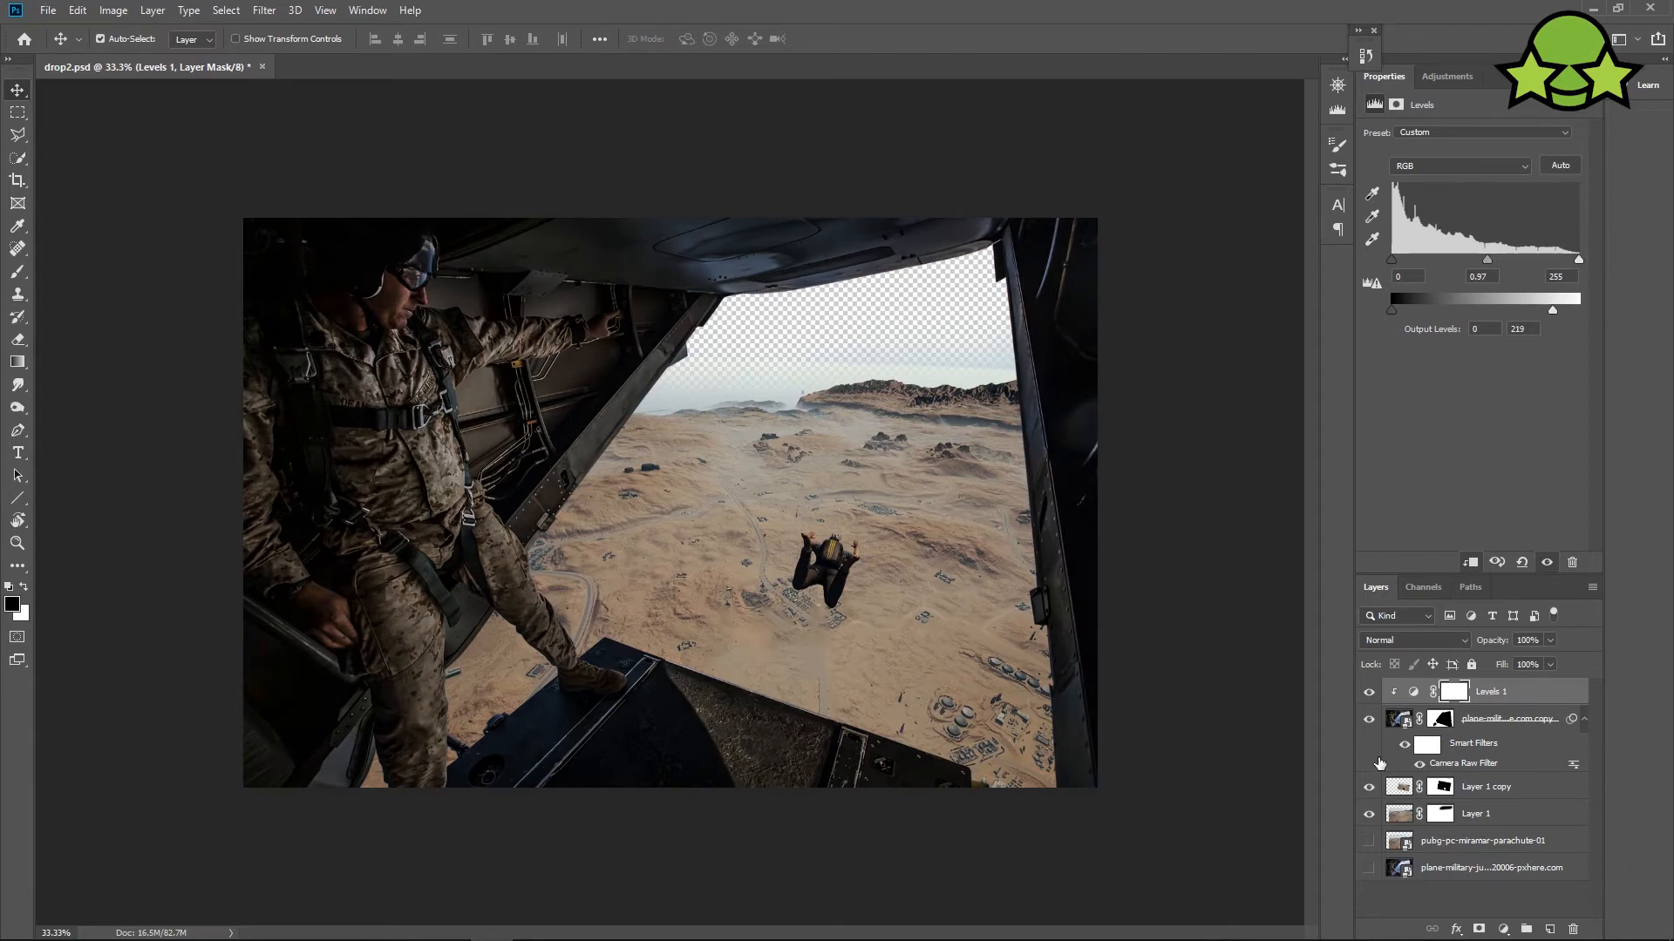
# Add a Solid Color fill layer beneath Layer 1 using the pale colour sampled from the sky near the horizon.
pyautogui.click(1473, 840)
pyautogui.click(1503, 930)
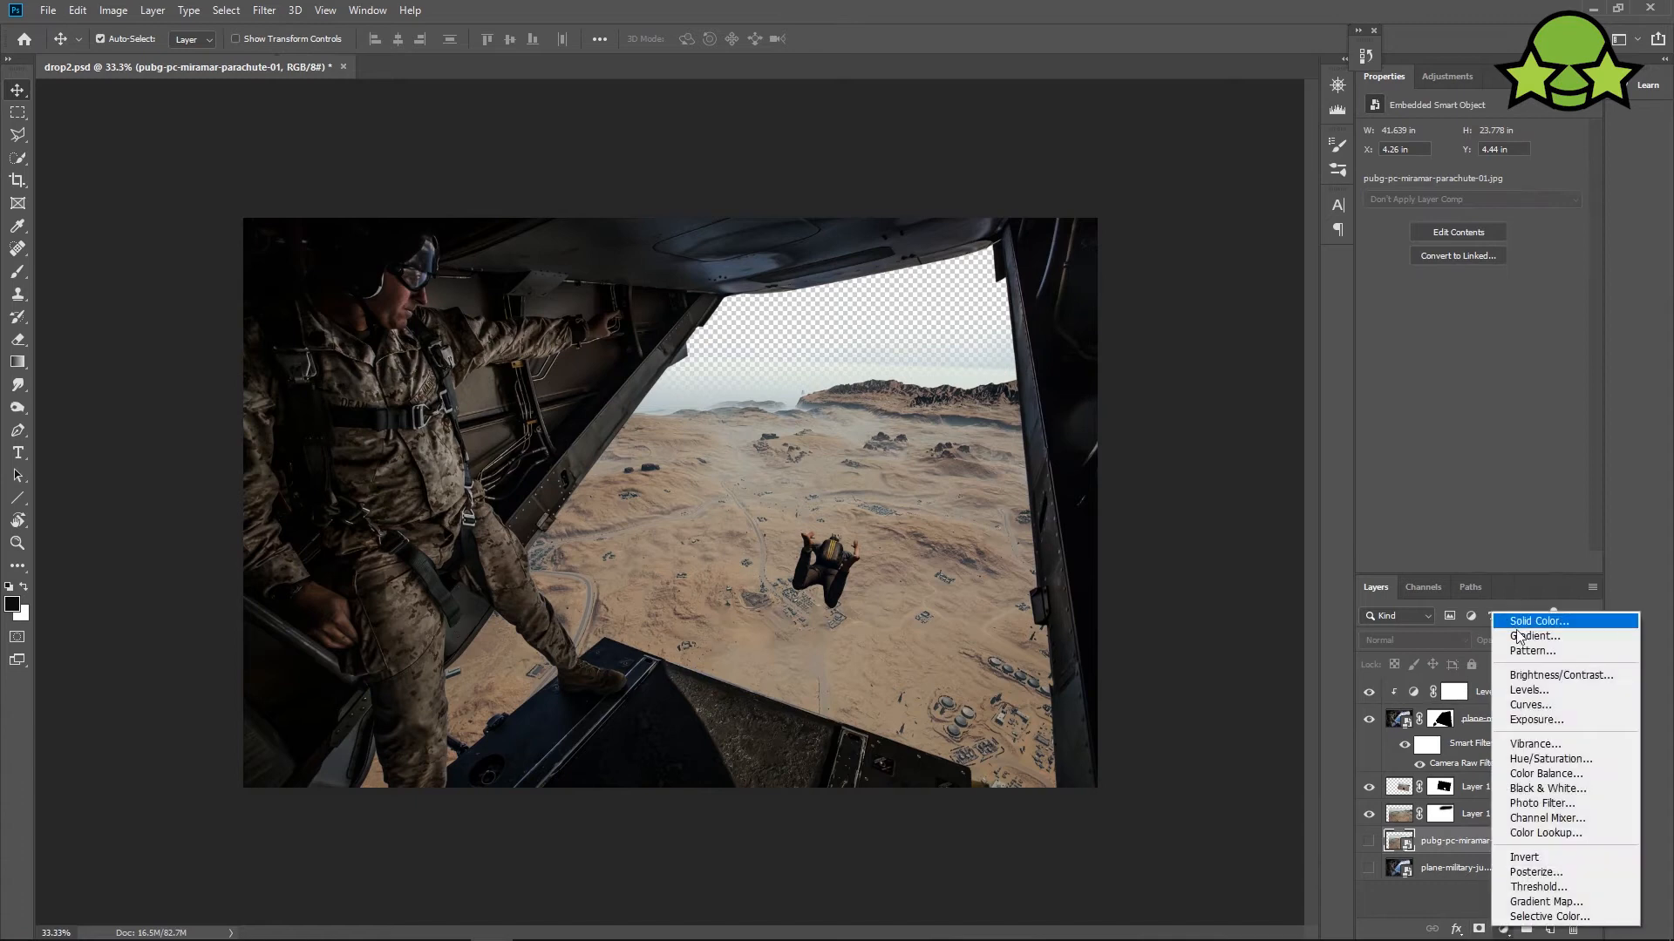
pyautogui.click(1525, 624)
pyautogui.click(687, 396)
pyautogui.click(1487, 335)
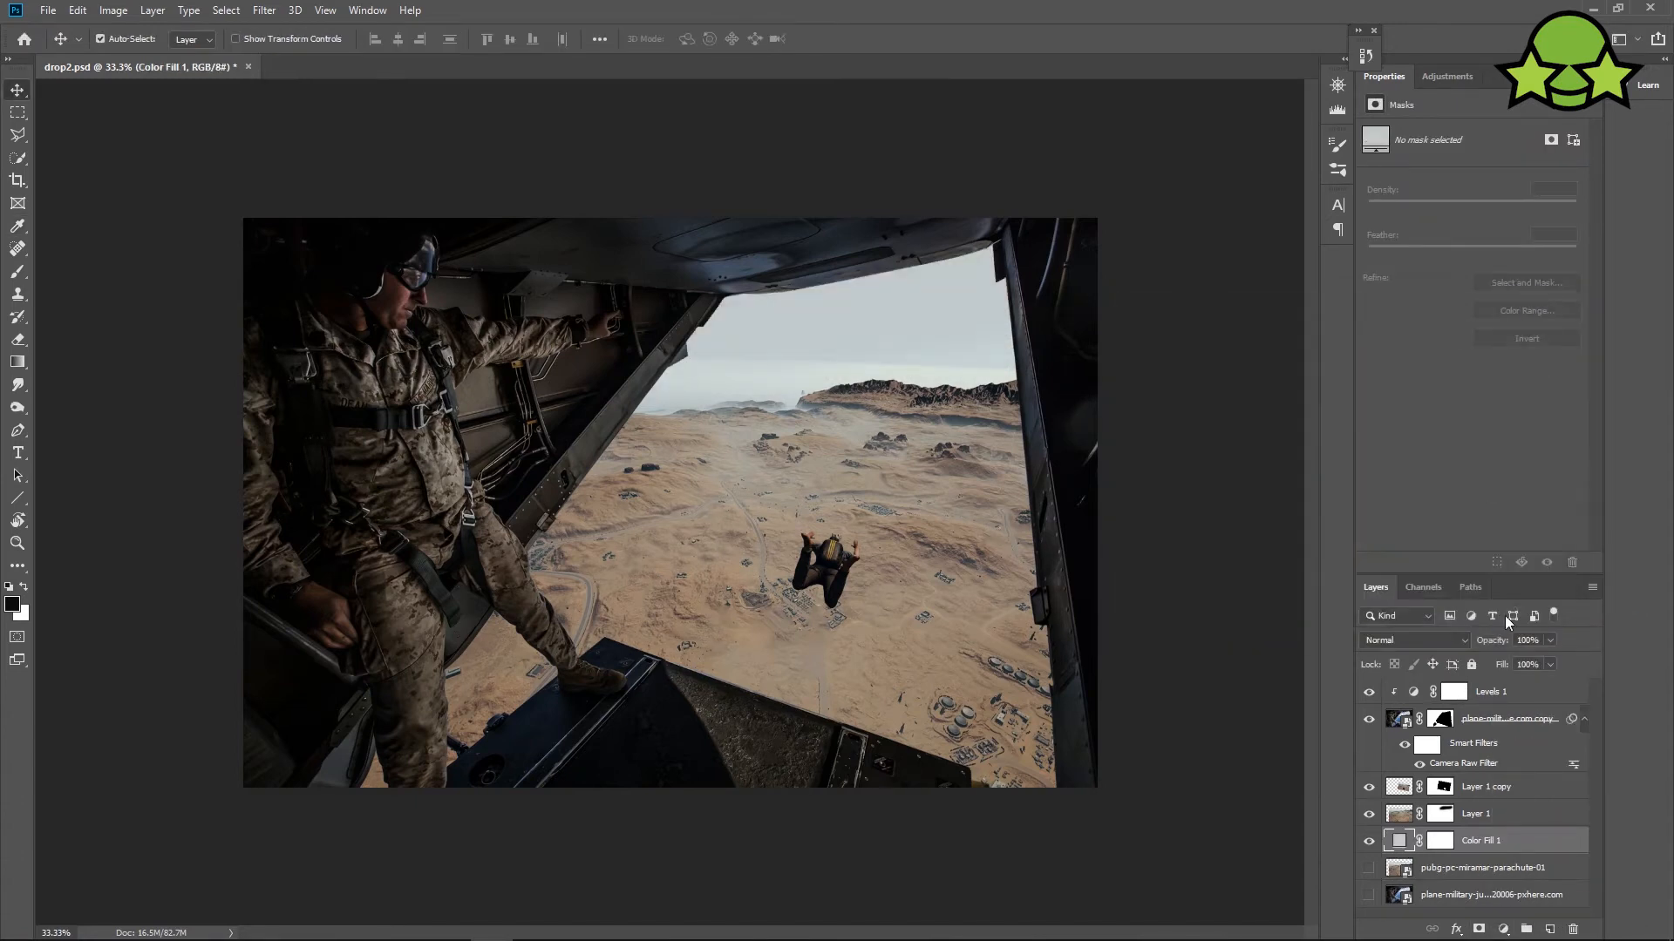
# Paint on Layer 1's mask with the 400 px soft brush to fade the horizon and distant mountains into the sky fill.
pyautogui.click(1400, 818)
pyautogui.click(1440, 813)
pyautogui.hotkey('ctrl', '+')
pyautogui.hotkey('ctrl', '+')
pyautogui.moveTo(1041, 292); pyautogui.dragTo(966, 528)
pyautogui.hotkey('ctrl', '+')
pyautogui.press('b')
pyautogui.moveTo(778, 444)
pyautogui.mouseDown()
pyautogui.moveTo(897, 377)
pyautogui.moveTo(1113, 363)
pyautogui.mouseUp()
pyautogui.moveTo(1148, 480); pyautogui.dragTo(919, 517)
pyautogui.moveTo(920, 517); pyautogui.dragTo(1019, 442)
pyautogui.hotkey('ctrl', '-')
pyautogui.hotkey('ctrl', '-')
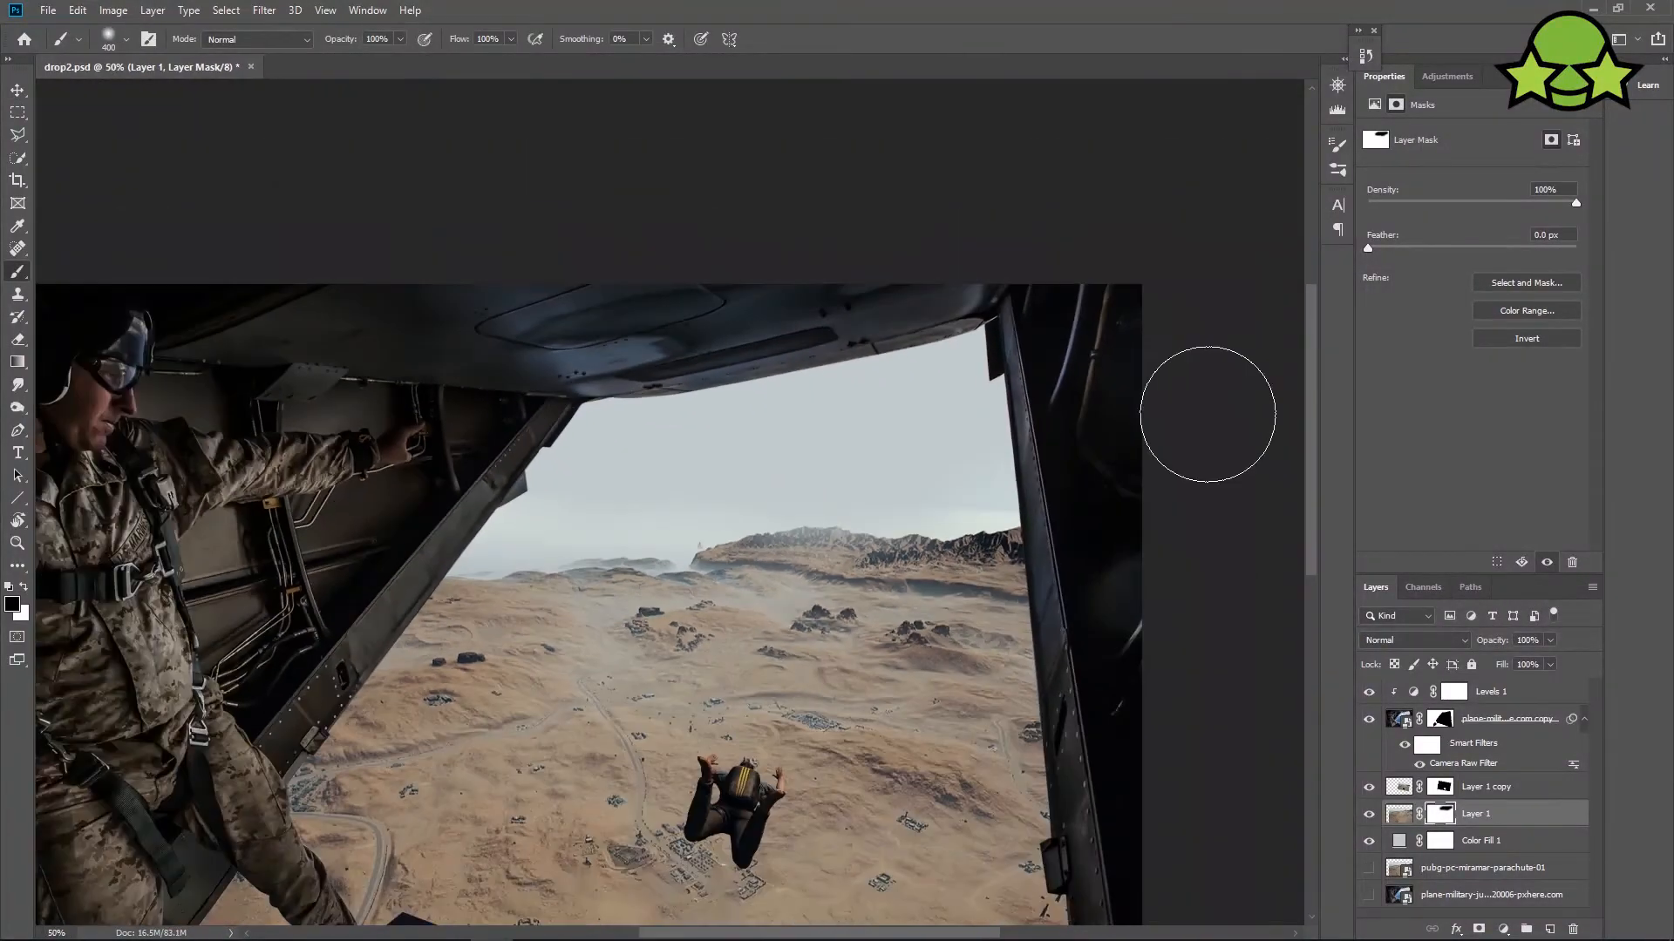
pyautogui.moveTo(576, 508)
pyautogui.mouseDown()
pyautogui.moveTo(1016, 497)
pyautogui.moveTo(596, 483)
pyautogui.mouseUp()
pyautogui.hotkey('ctrl', '-')
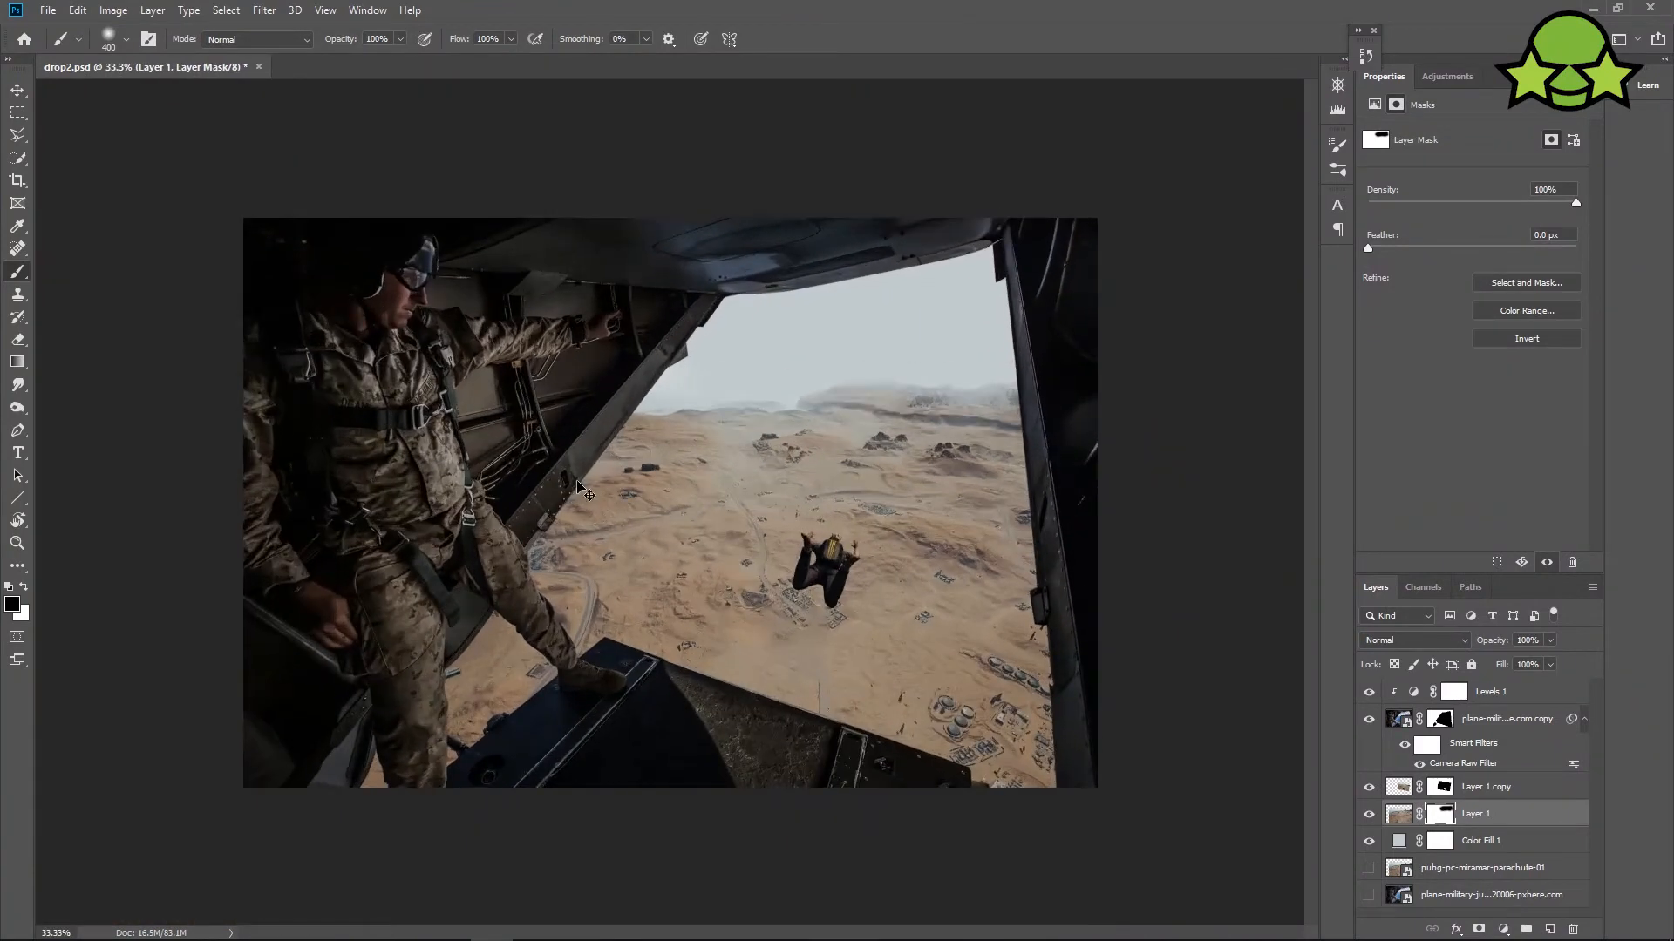
pyautogui.press('v')
pyautogui.hotkey('ctrl', '+')
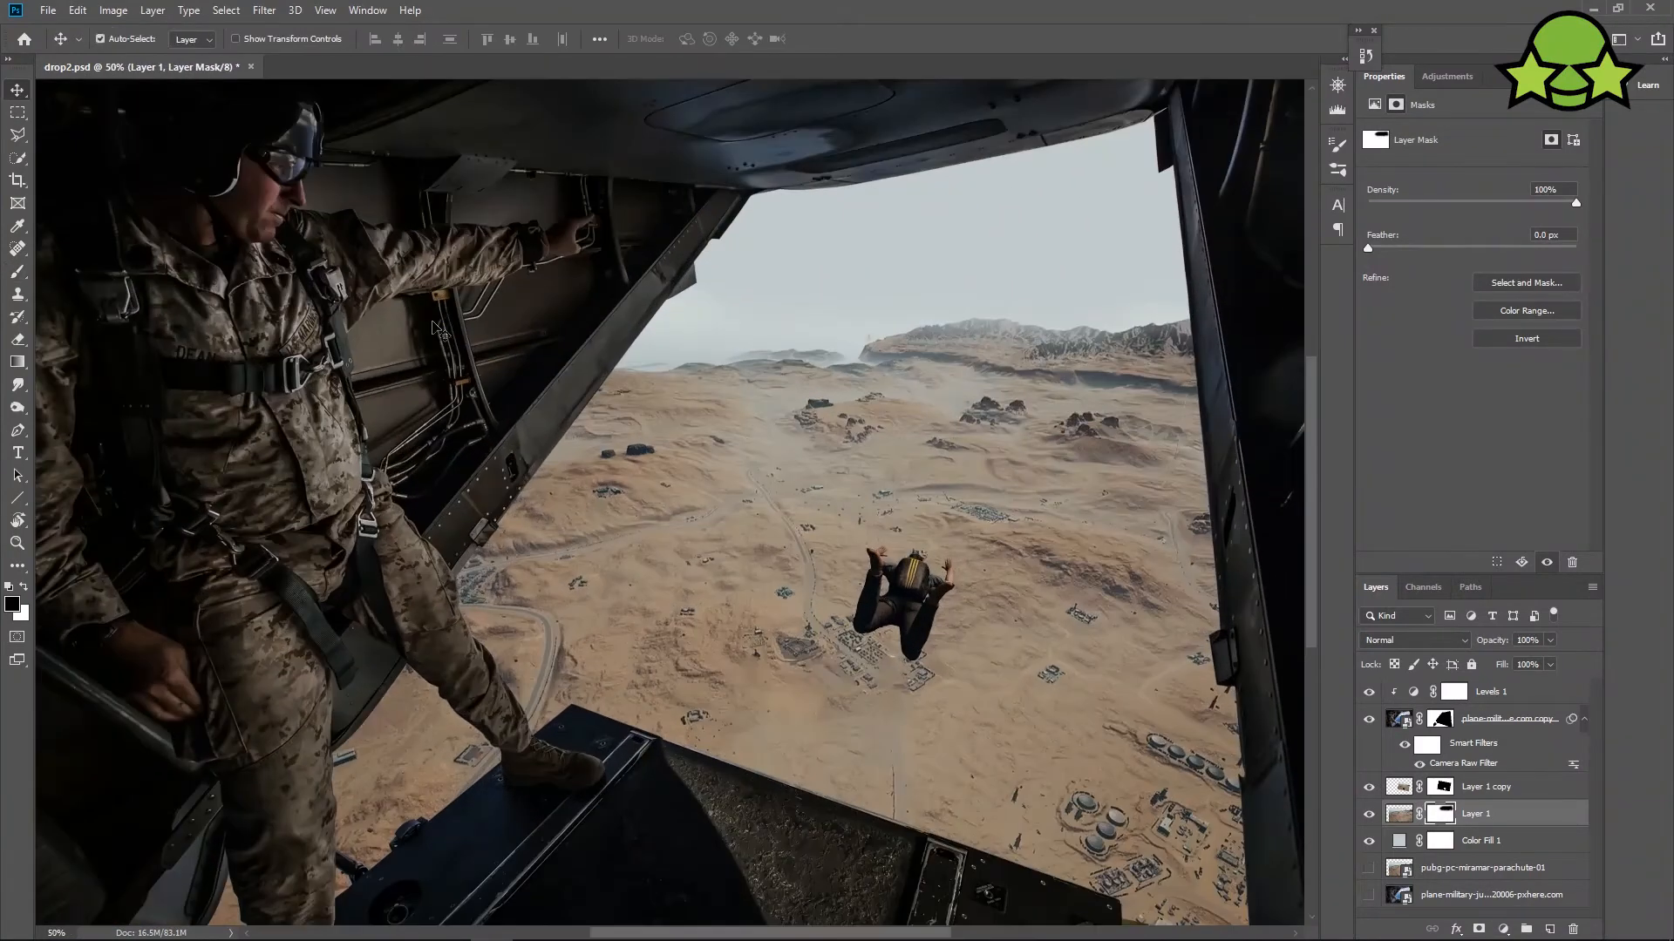
pyautogui.hotkey('ctrl', '-')
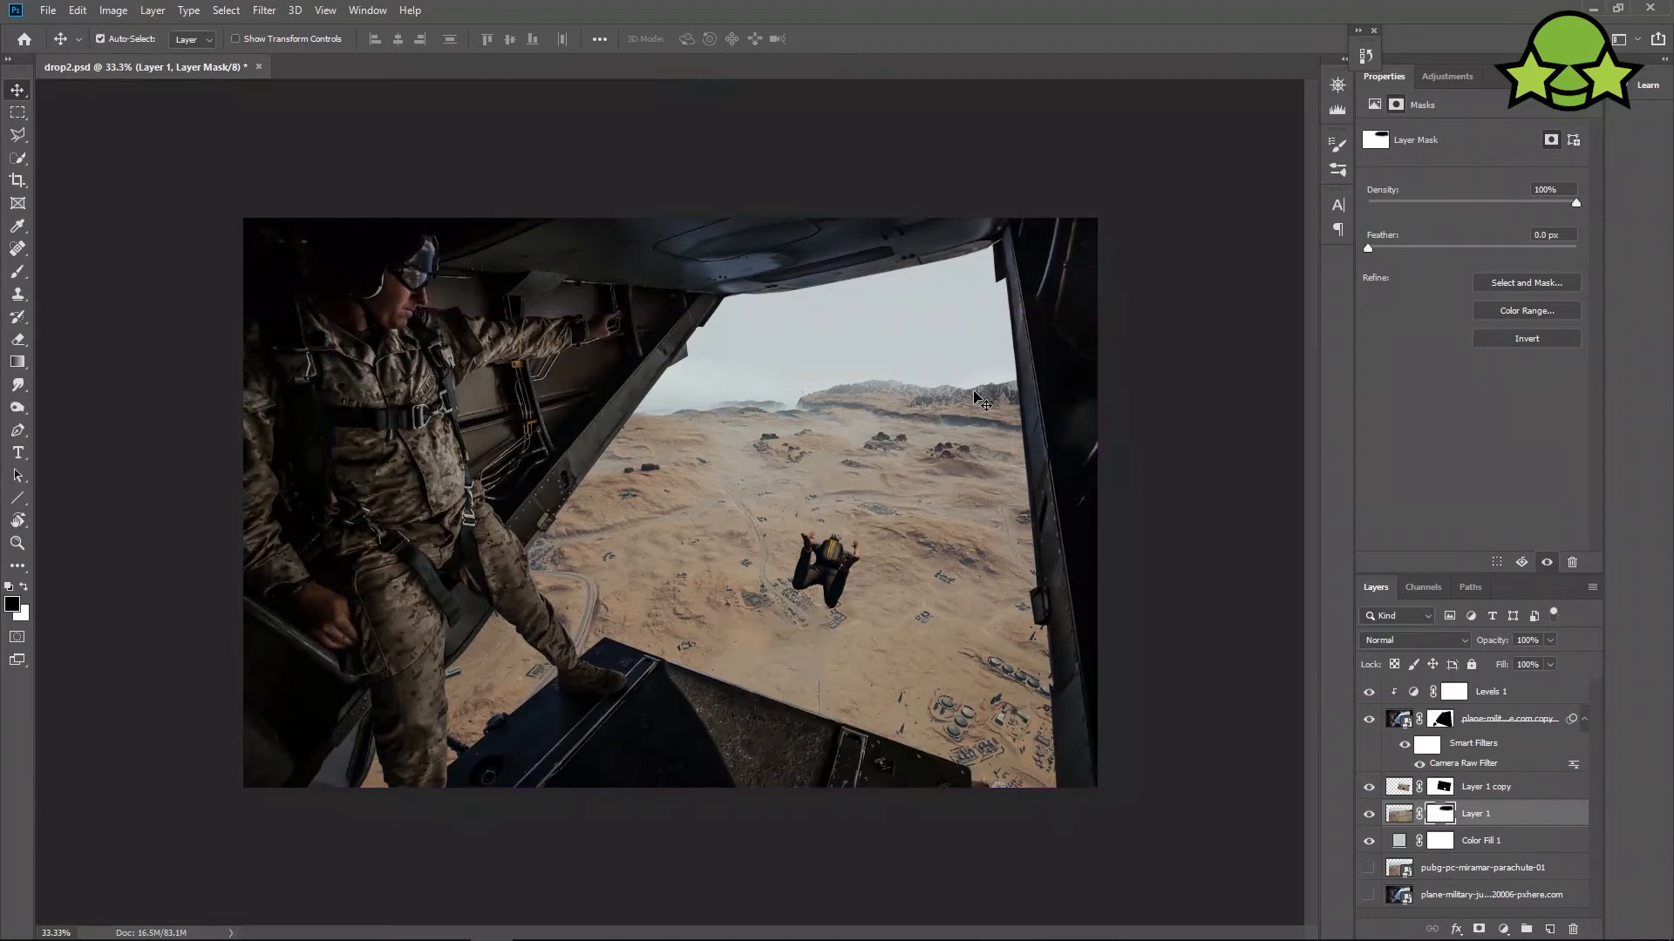
# Save the document and place pubg-pc-miramar-parachute-01 from File Explorer into the composite, scaled to 206.57%.
pyautogui.hotkey('ctrl', 's')
pyautogui.hotkey('alt', 'Tab')
pyautogui.hotkey('alt', 'Tab')
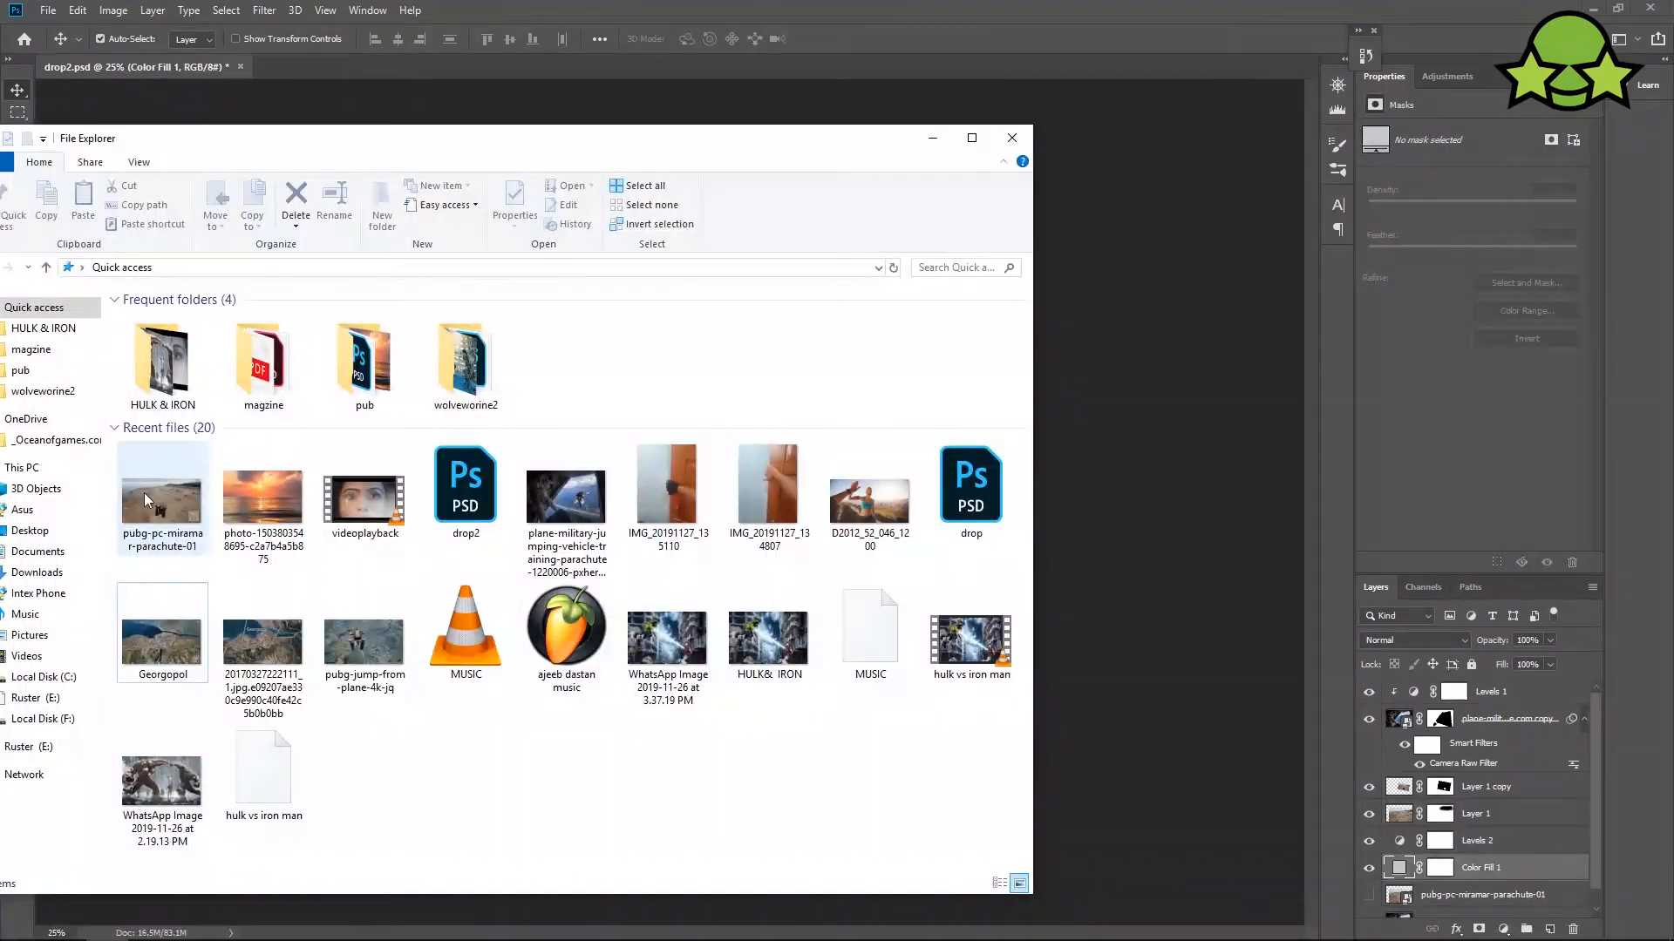
pyautogui.moveTo(144, 493); pyautogui.dragTo(1110, 509)
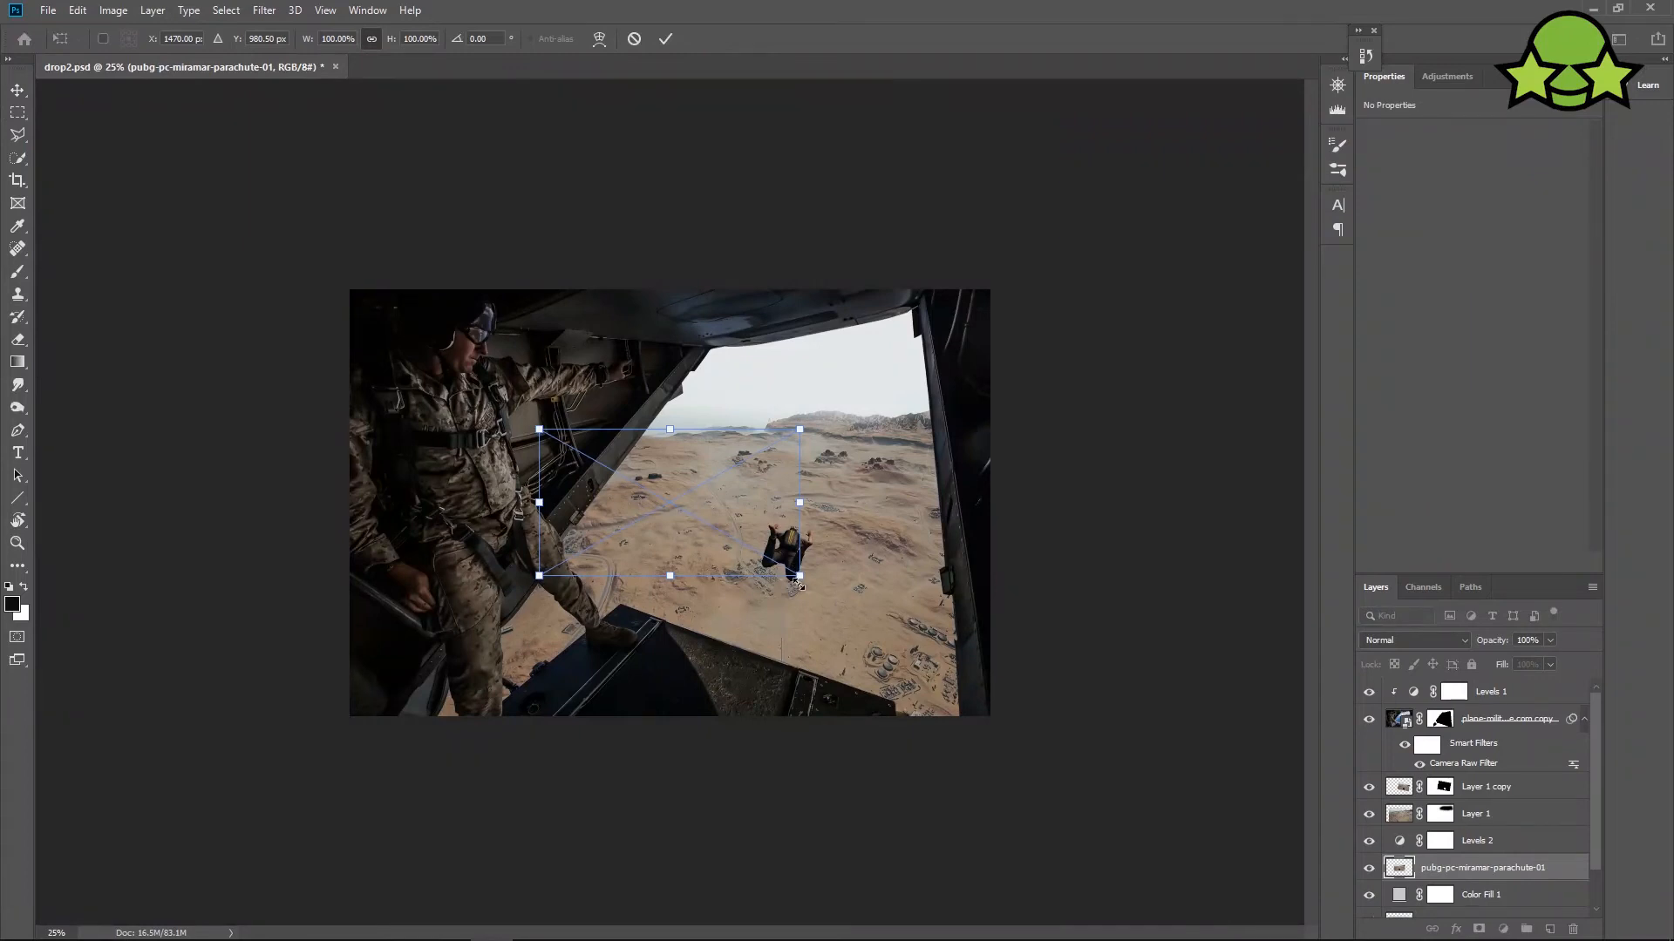
pyautogui.moveTo(800, 576); pyautogui.dragTo(950, 646)
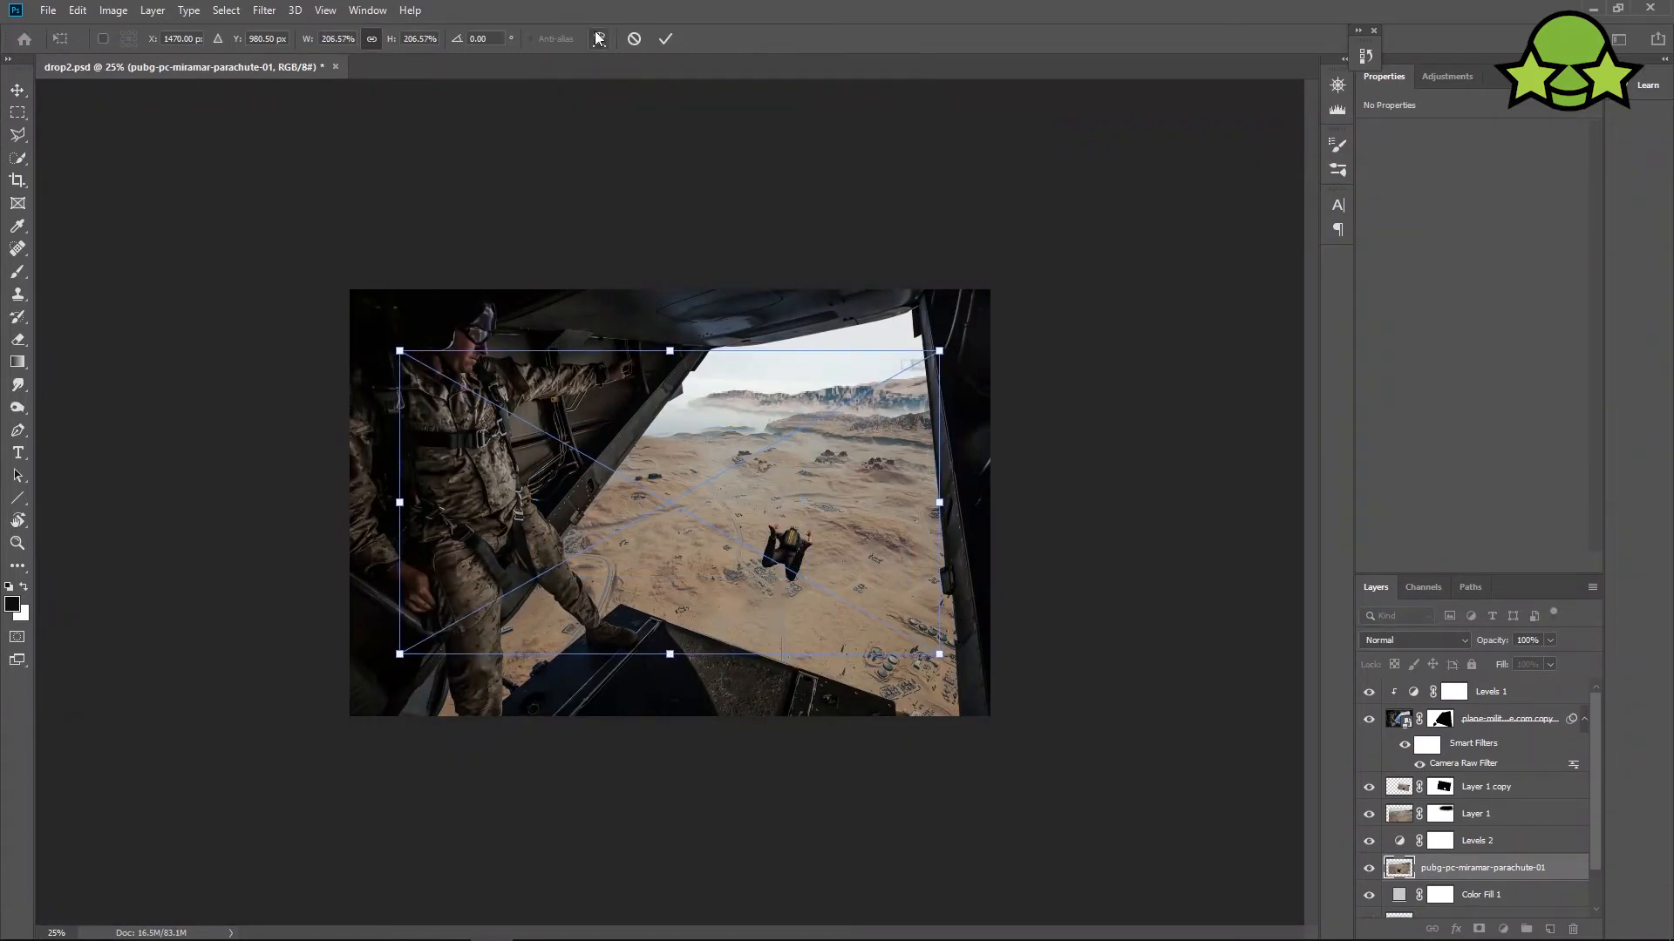
# Try a horizontal flip of the placed PUBG screenshot behind the aircraft opening.
pyautogui.rightClick(766, 420)
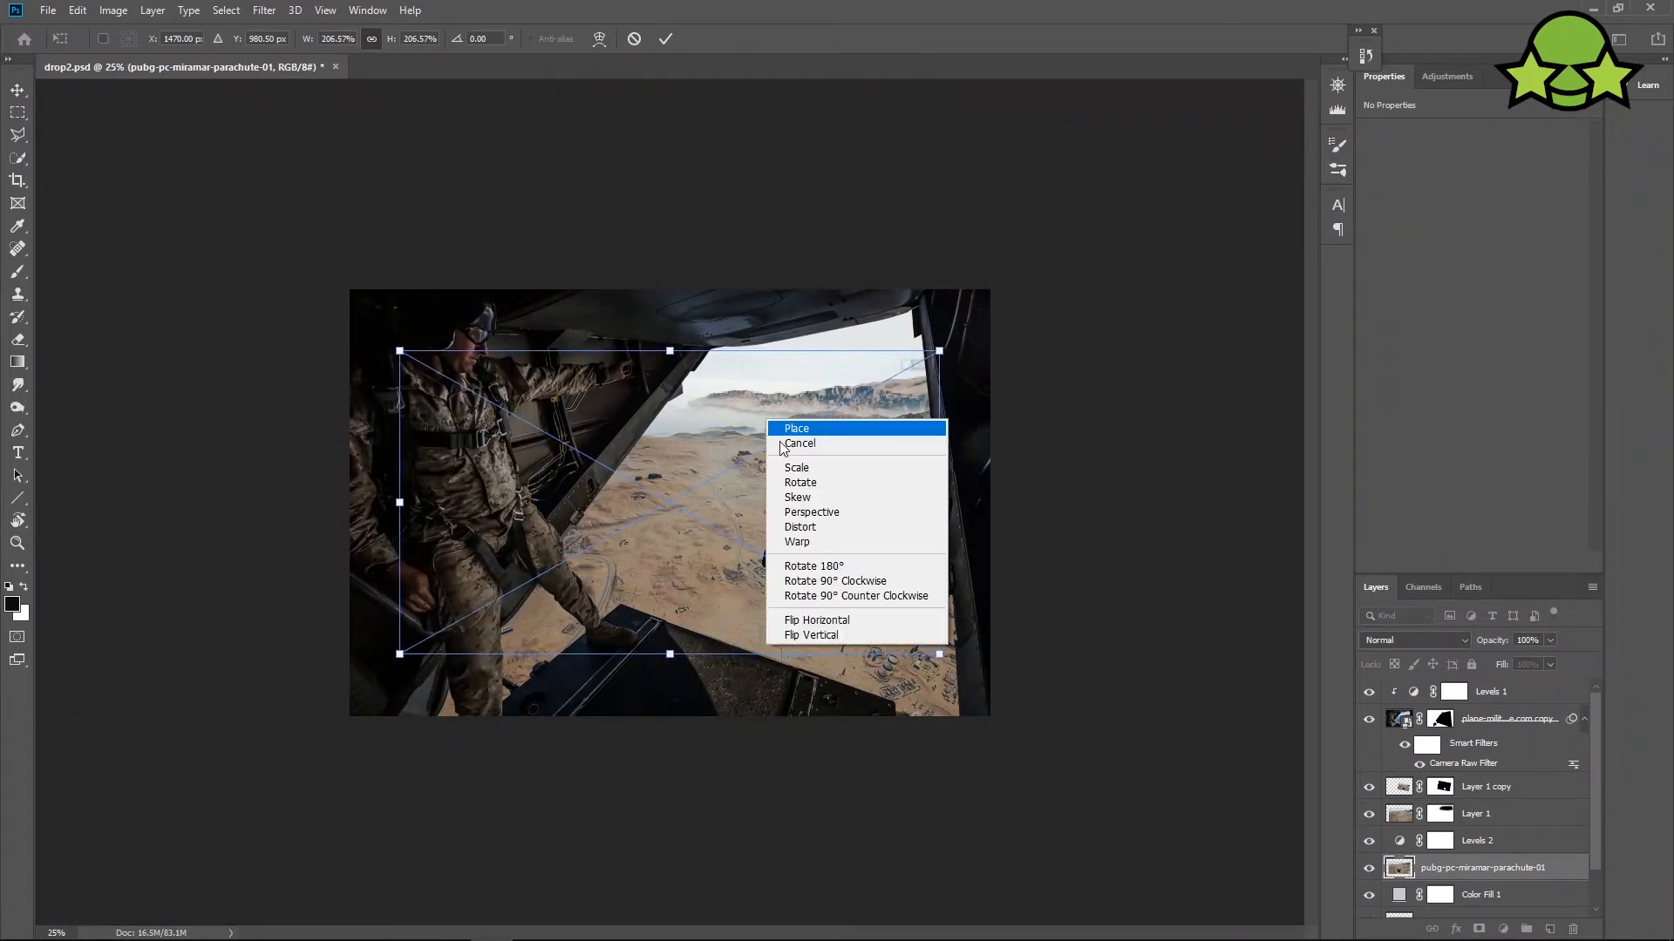
pyautogui.click(824, 621)
pyautogui.moveTo(819, 445); pyautogui.dragTo(775, 393)
pyautogui.moveTo(801, 474); pyautogui.dragTo(844, 528)
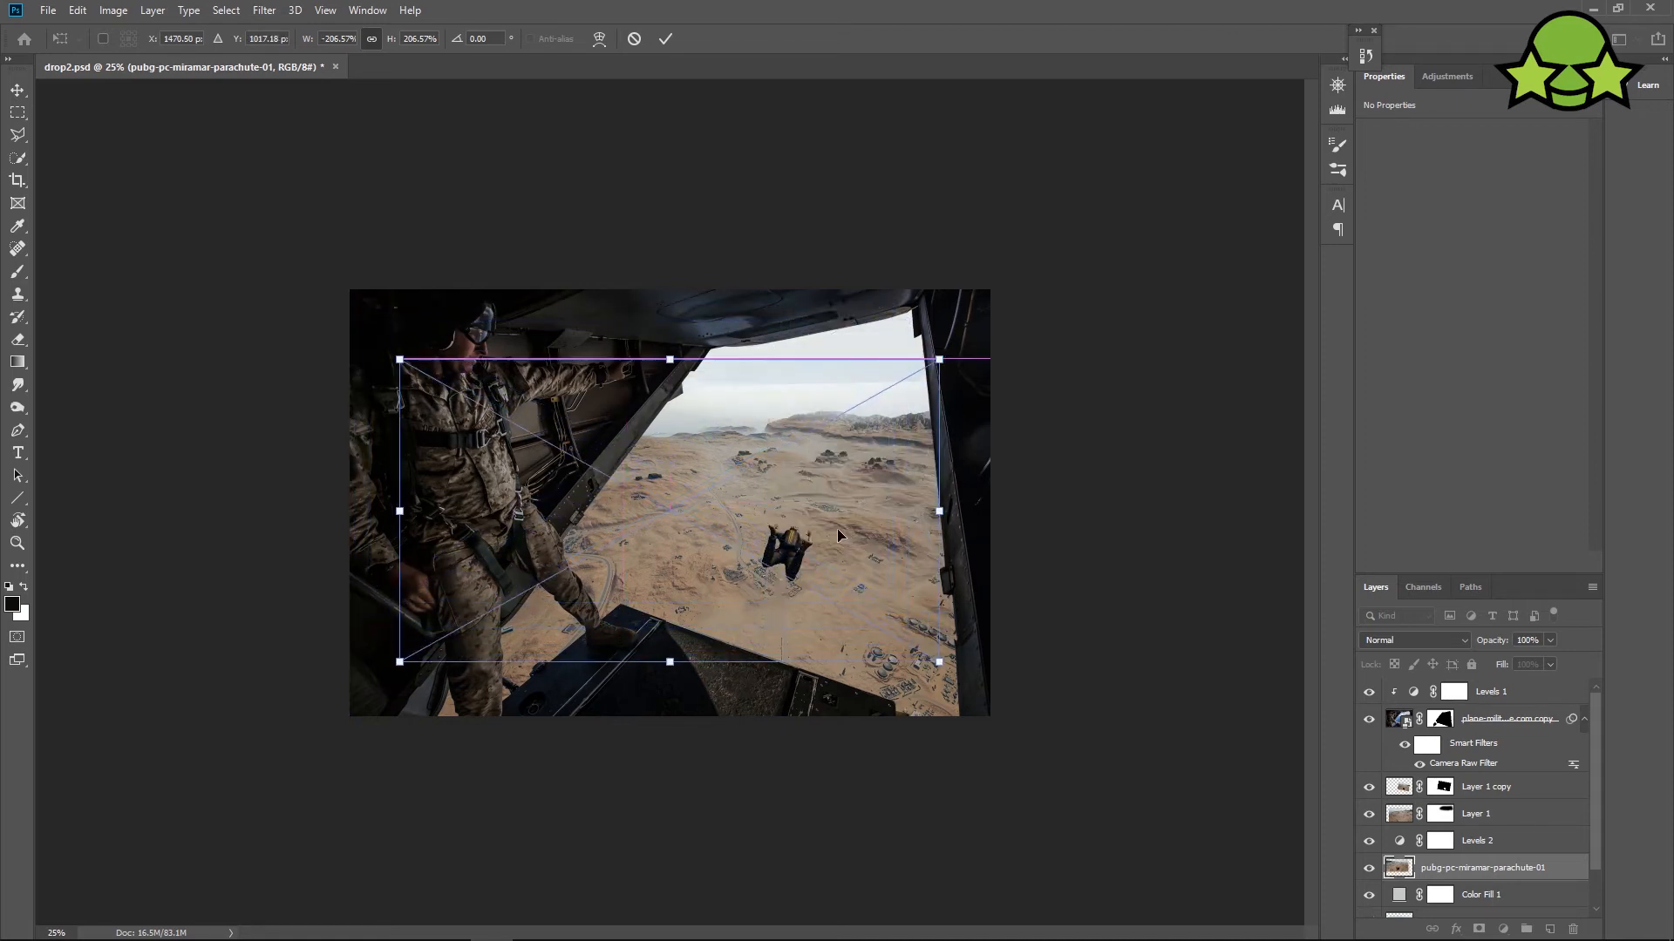
pyautogui.rightClick(673, 466)
pyautogui.click(754, 670)
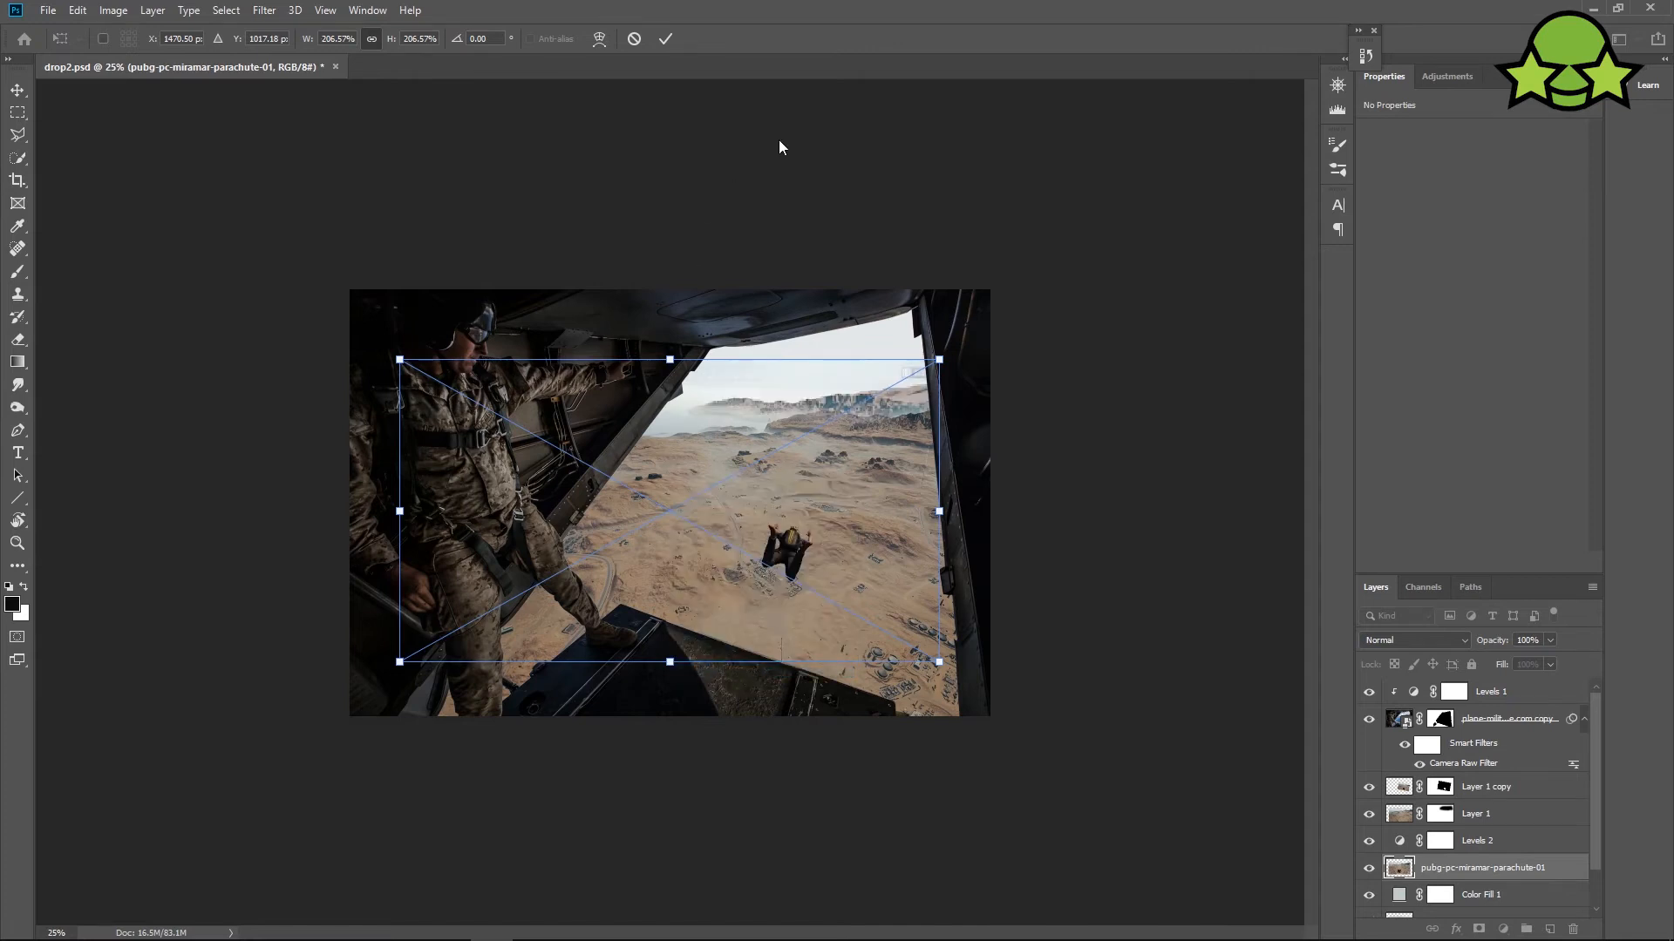
# Place the PUBG screenshot, raise its layer to the top of the stack, and enlarge it to about 40.1 × 22.5 in.
pyautogui.click(665, 39)
pyautogui.moveTo(1475, 869); pyautogui.dragTo(1454, 687)
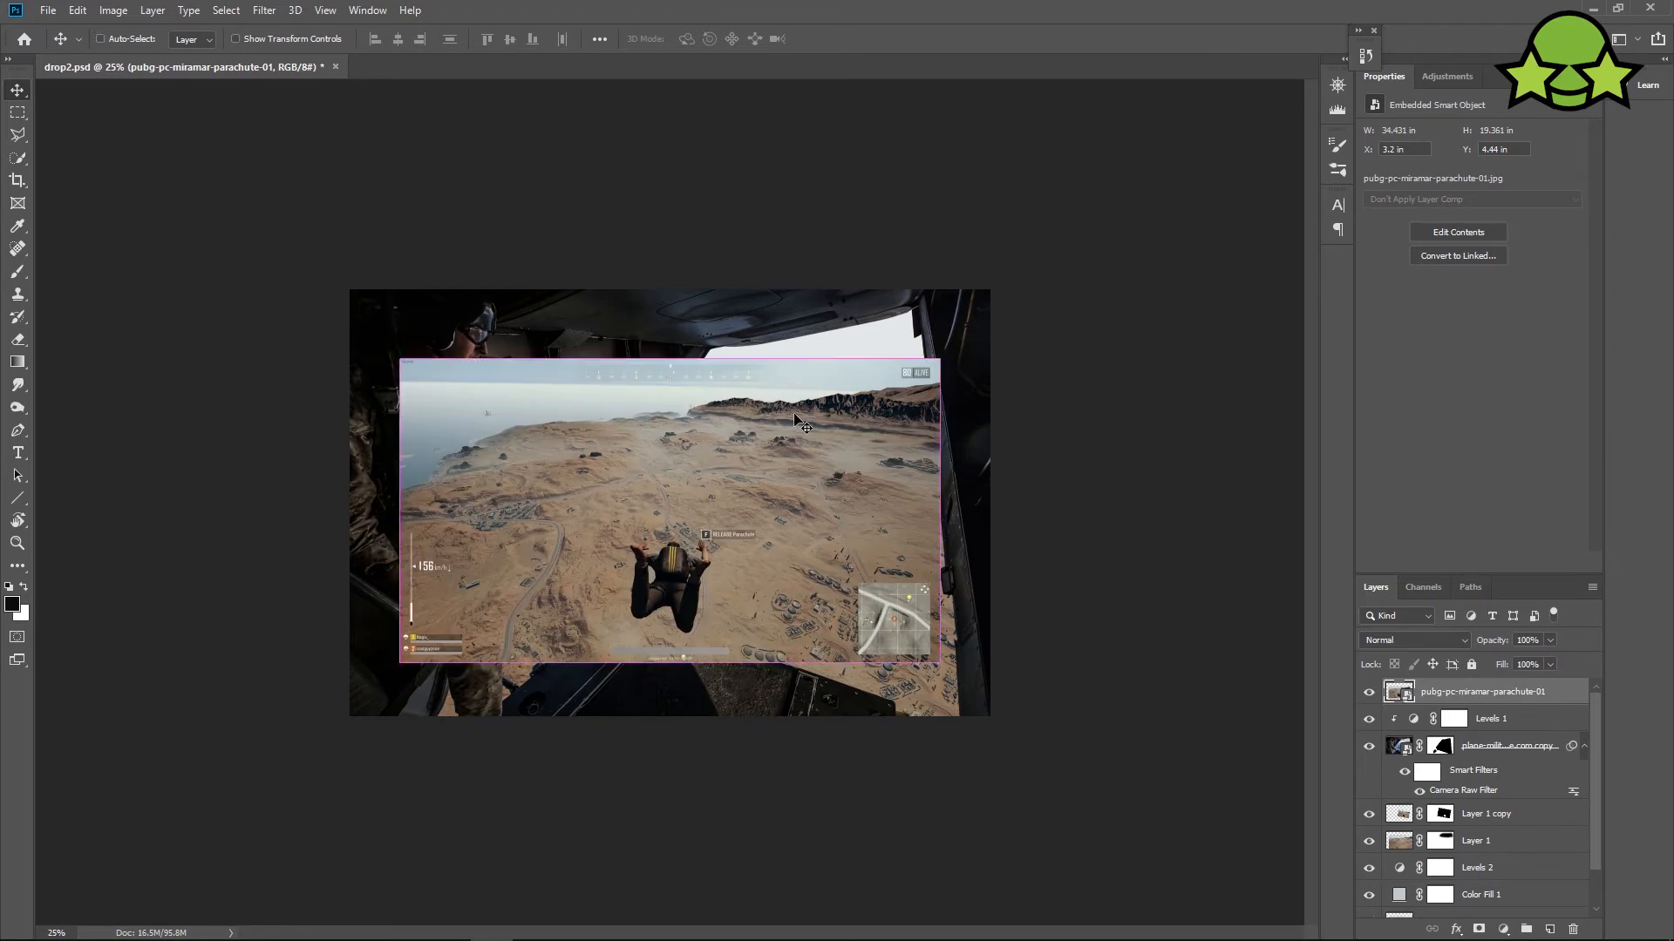
pyautogui.hotkey('ctrl', 't')
pyautogui.moveTo(945, 664); pyautogui.dragTo(983, 727)
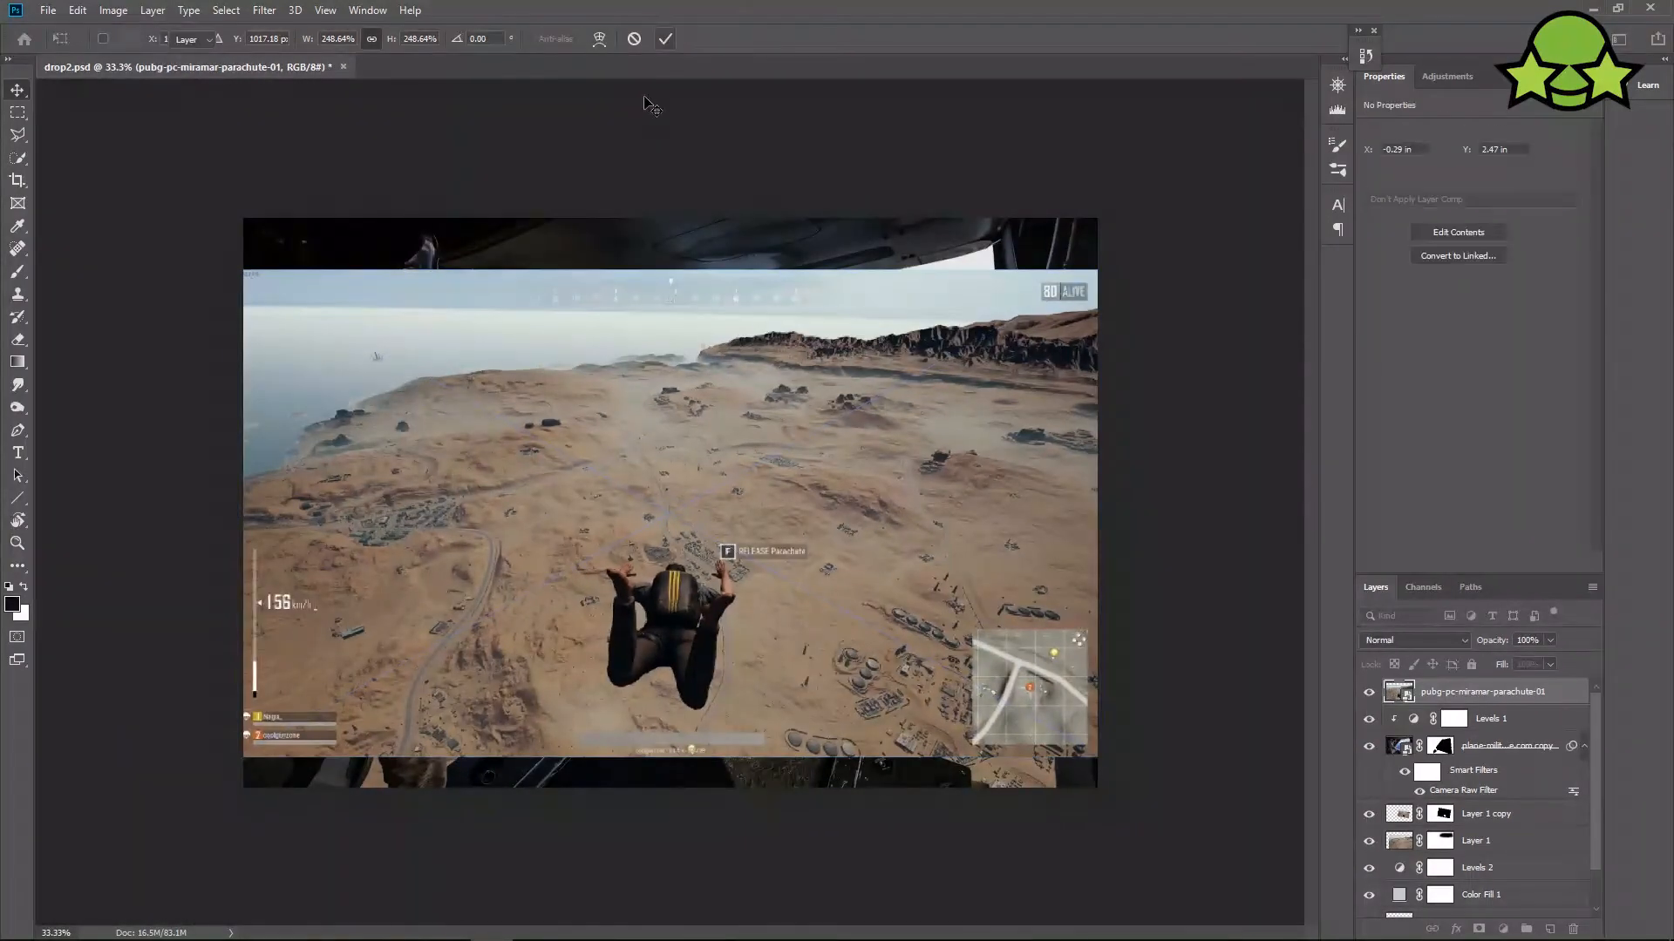
pyautogui.press('Return')
pyautogui.hotkey('ctrl', '+')
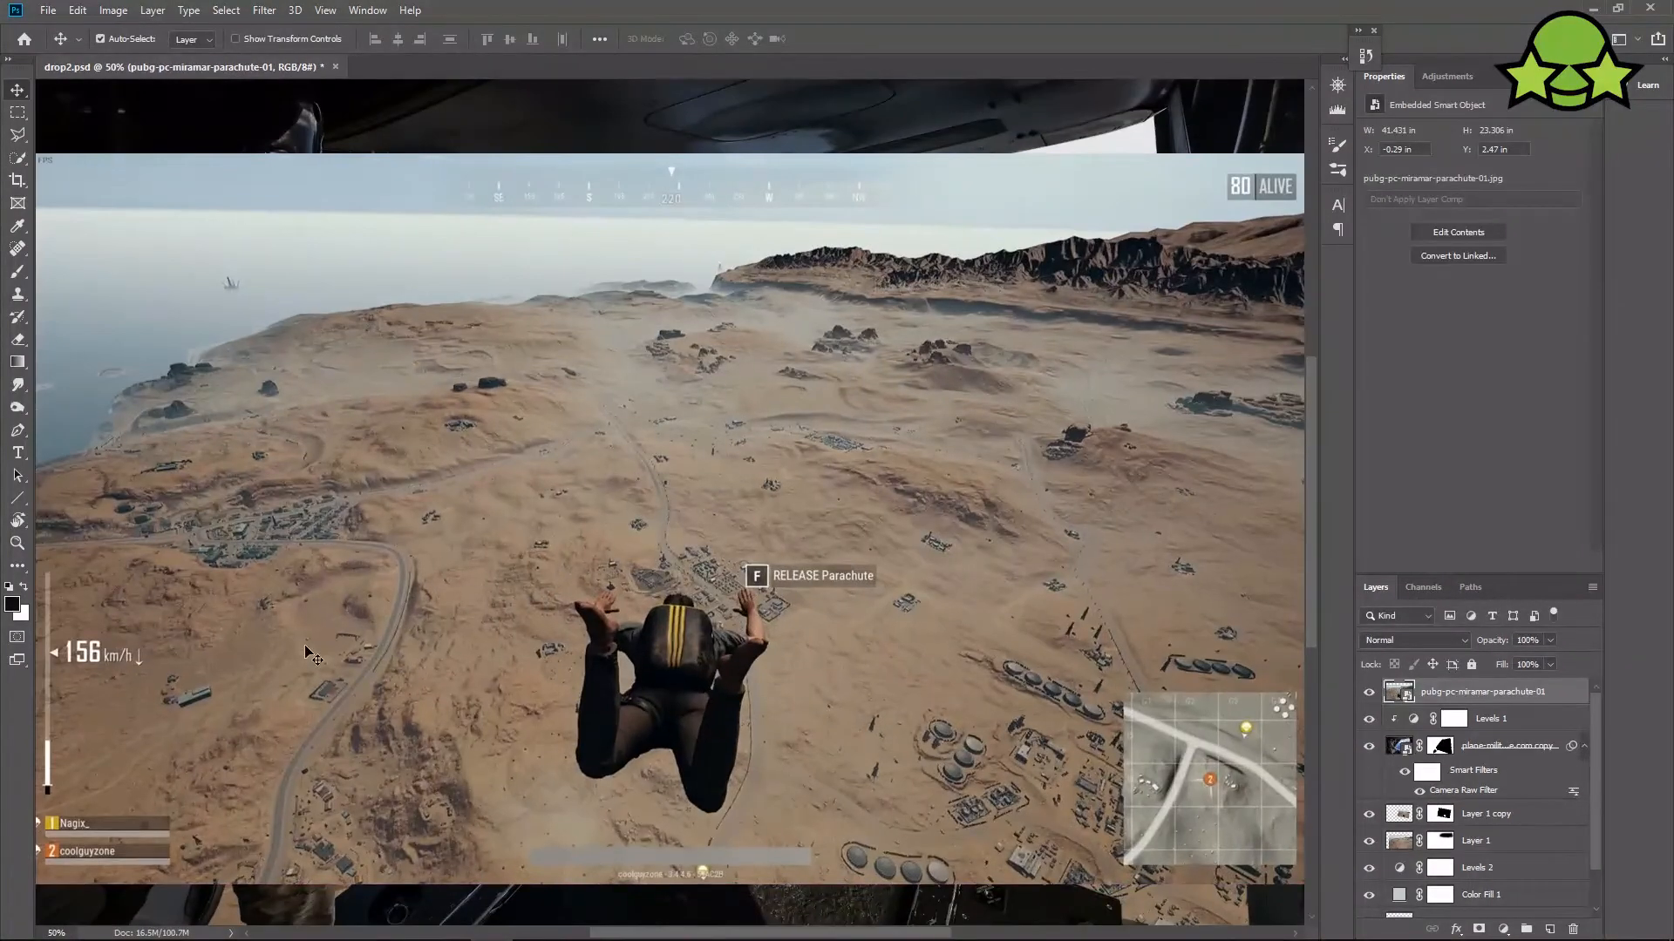
pyautogui.hotkey('ctrl', '-')
pyautogui.hotkey('ctrl', 't')
pyautogui.moveTo(1101, 765); pyautogui.dragTo(1088, 756)
pyautogui.click(665, 38)
pyautogui.hotkey('ctrl', '+')
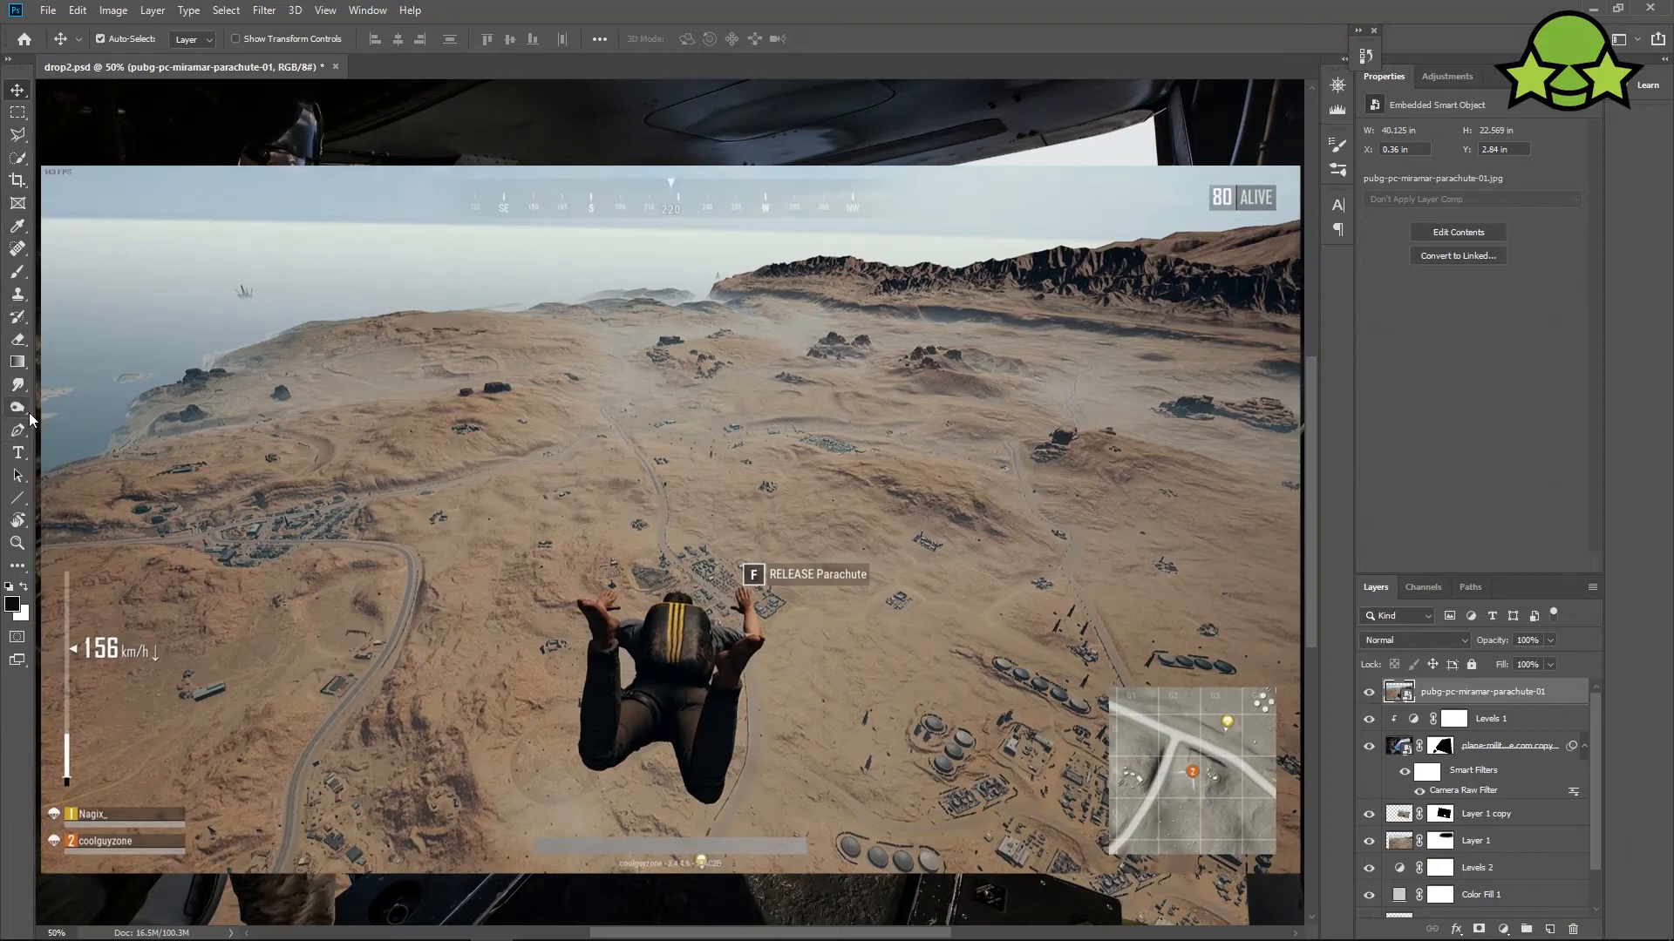
# Duplicate the screenshot layer, mask the copy to rectangular selections of the two player name bars, and hide the original layer.
pyautogui.click(18, 497)
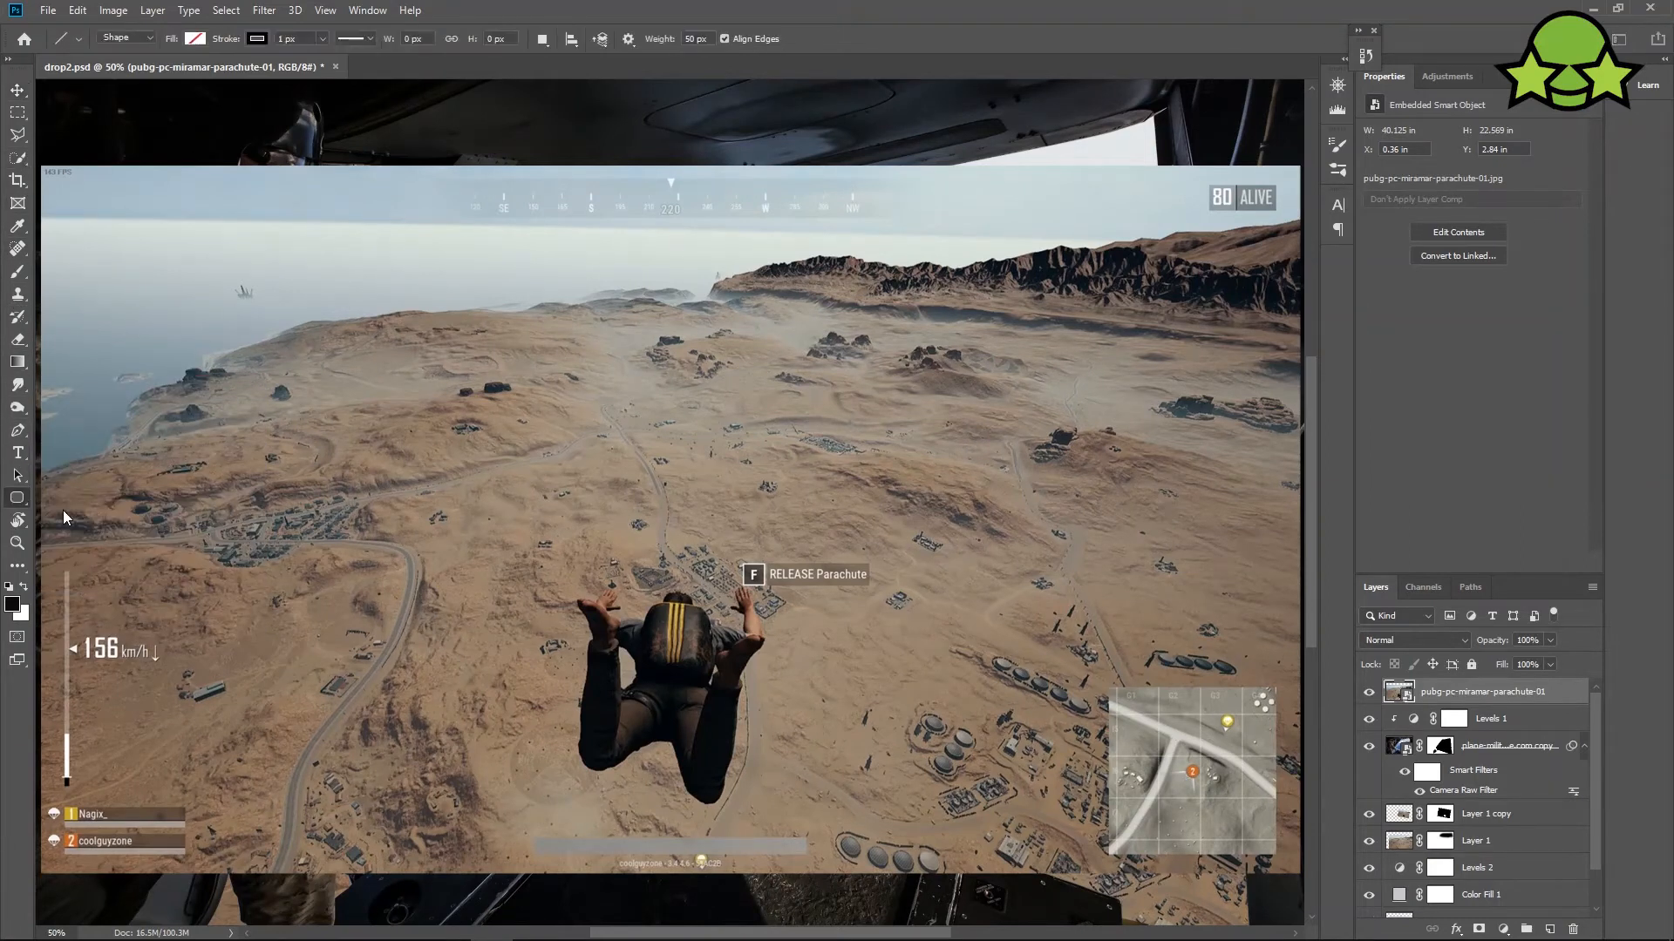
pyautogui.rightClick(18, 497)
pyautogui.click(17, 112)
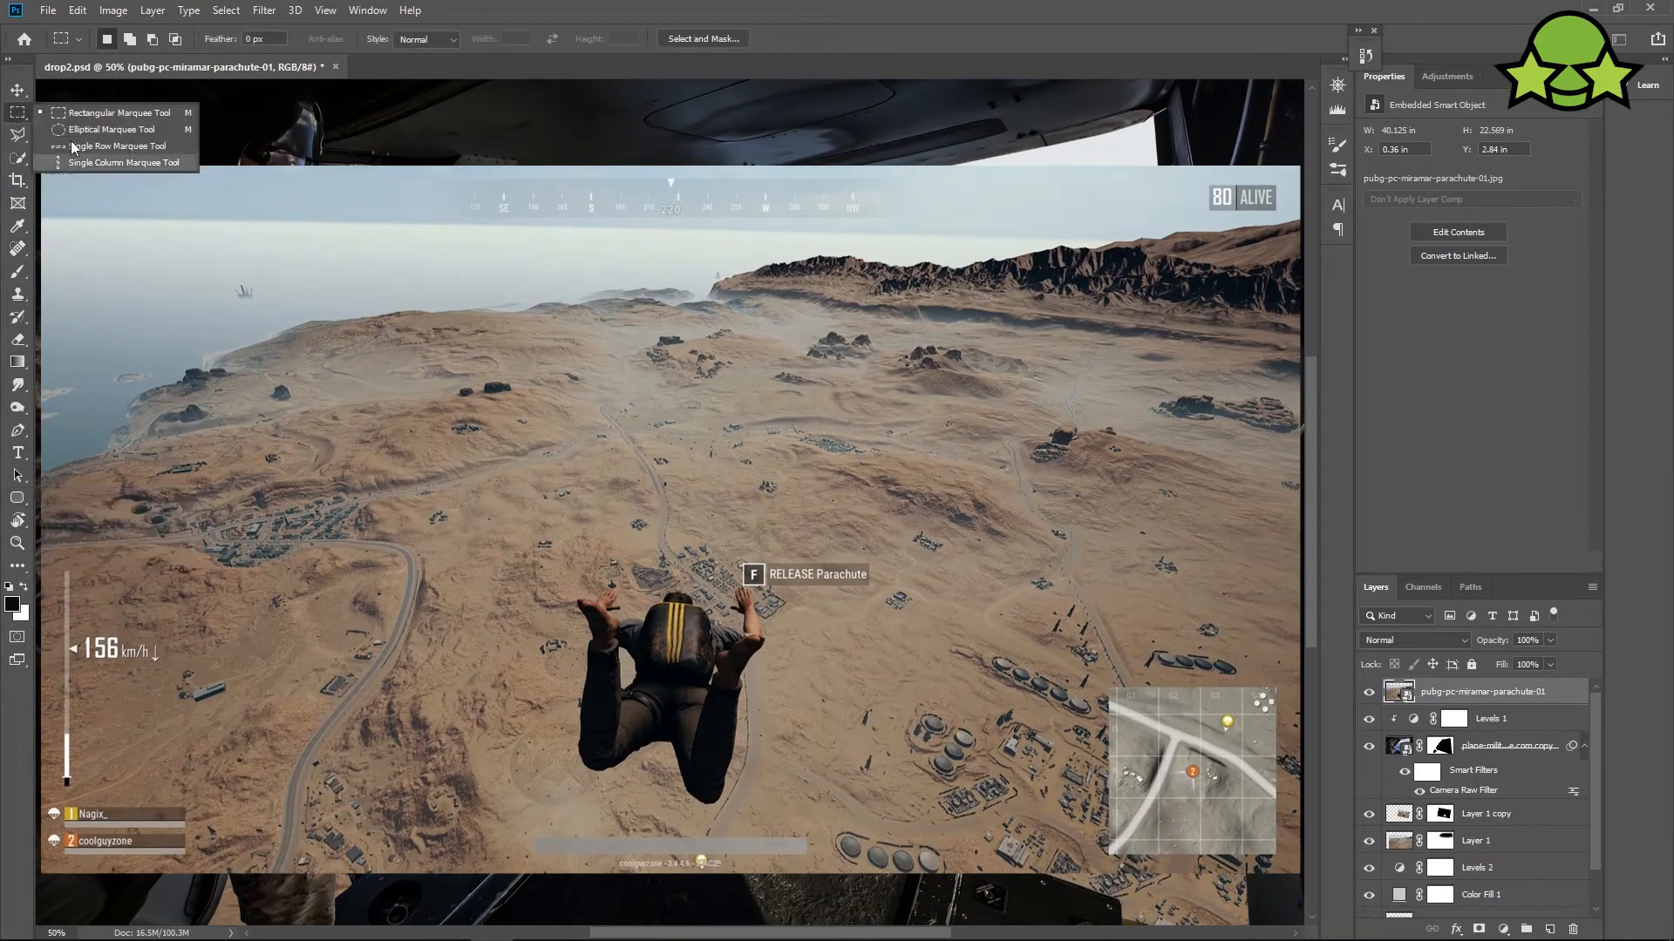
pyautogui.scroll(1, 671, 531)
pyautogui.moveTo(203, 701); pyautogui.dragTo(671, 532)
pyautogui.scroll(2, 674, 534)
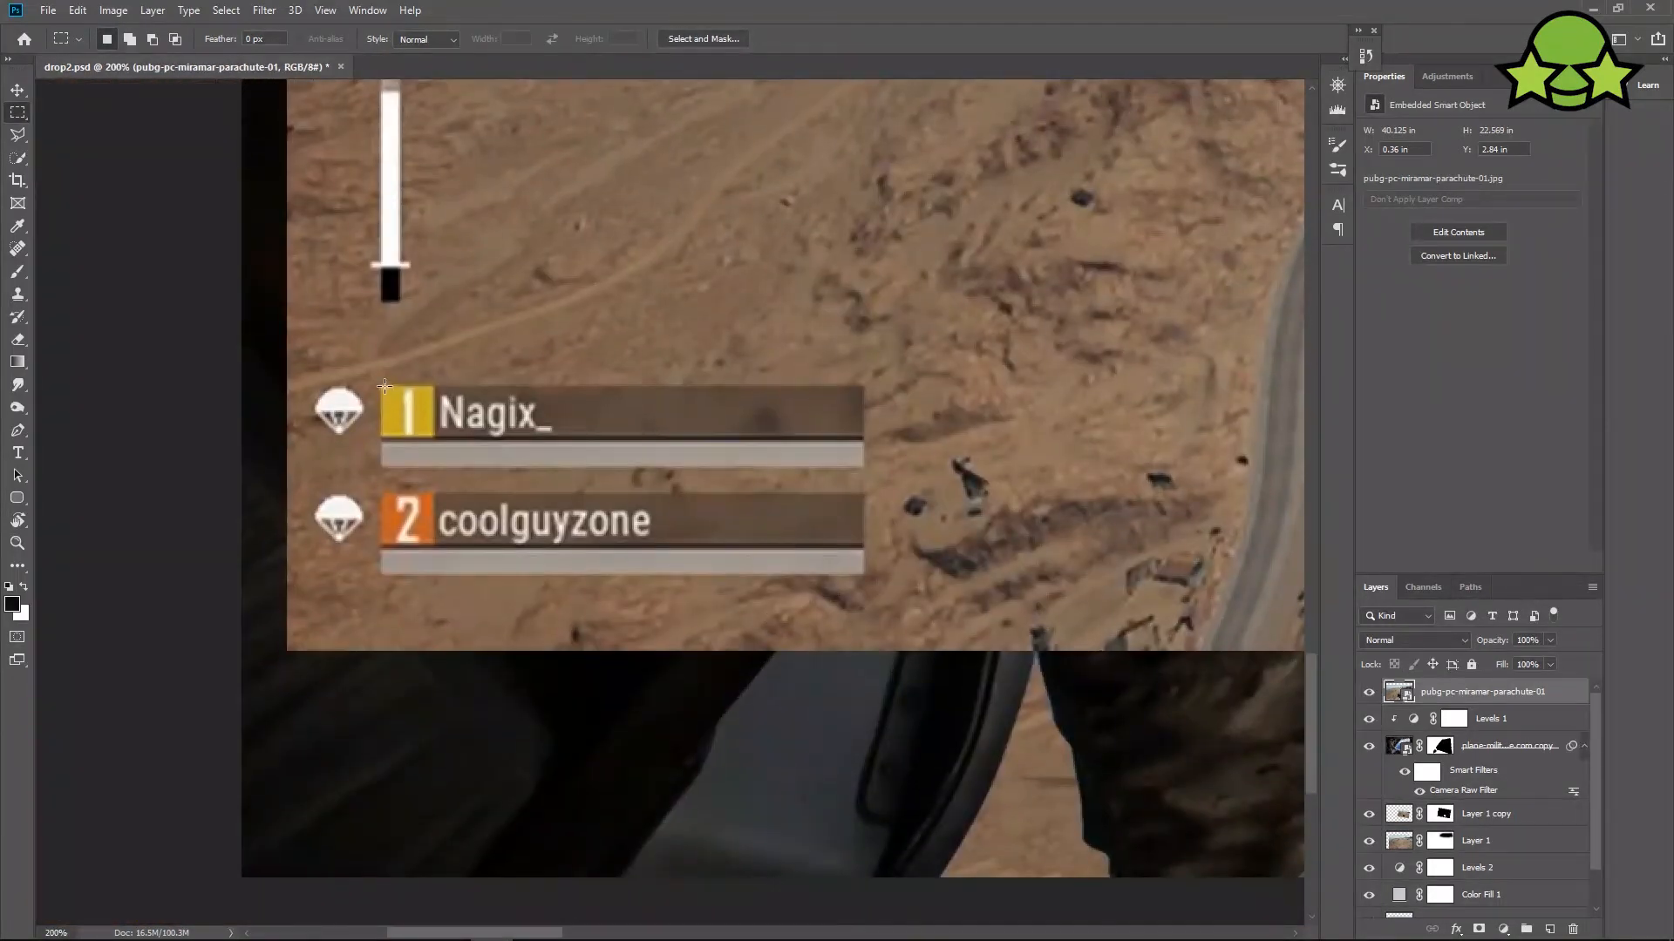
pyautogui.moveTo(385, 386); pyautogui.dragTo(863, 469)
pyautogui.moveTo(1519, 703); pyautogui.dragTo(1549, 929)
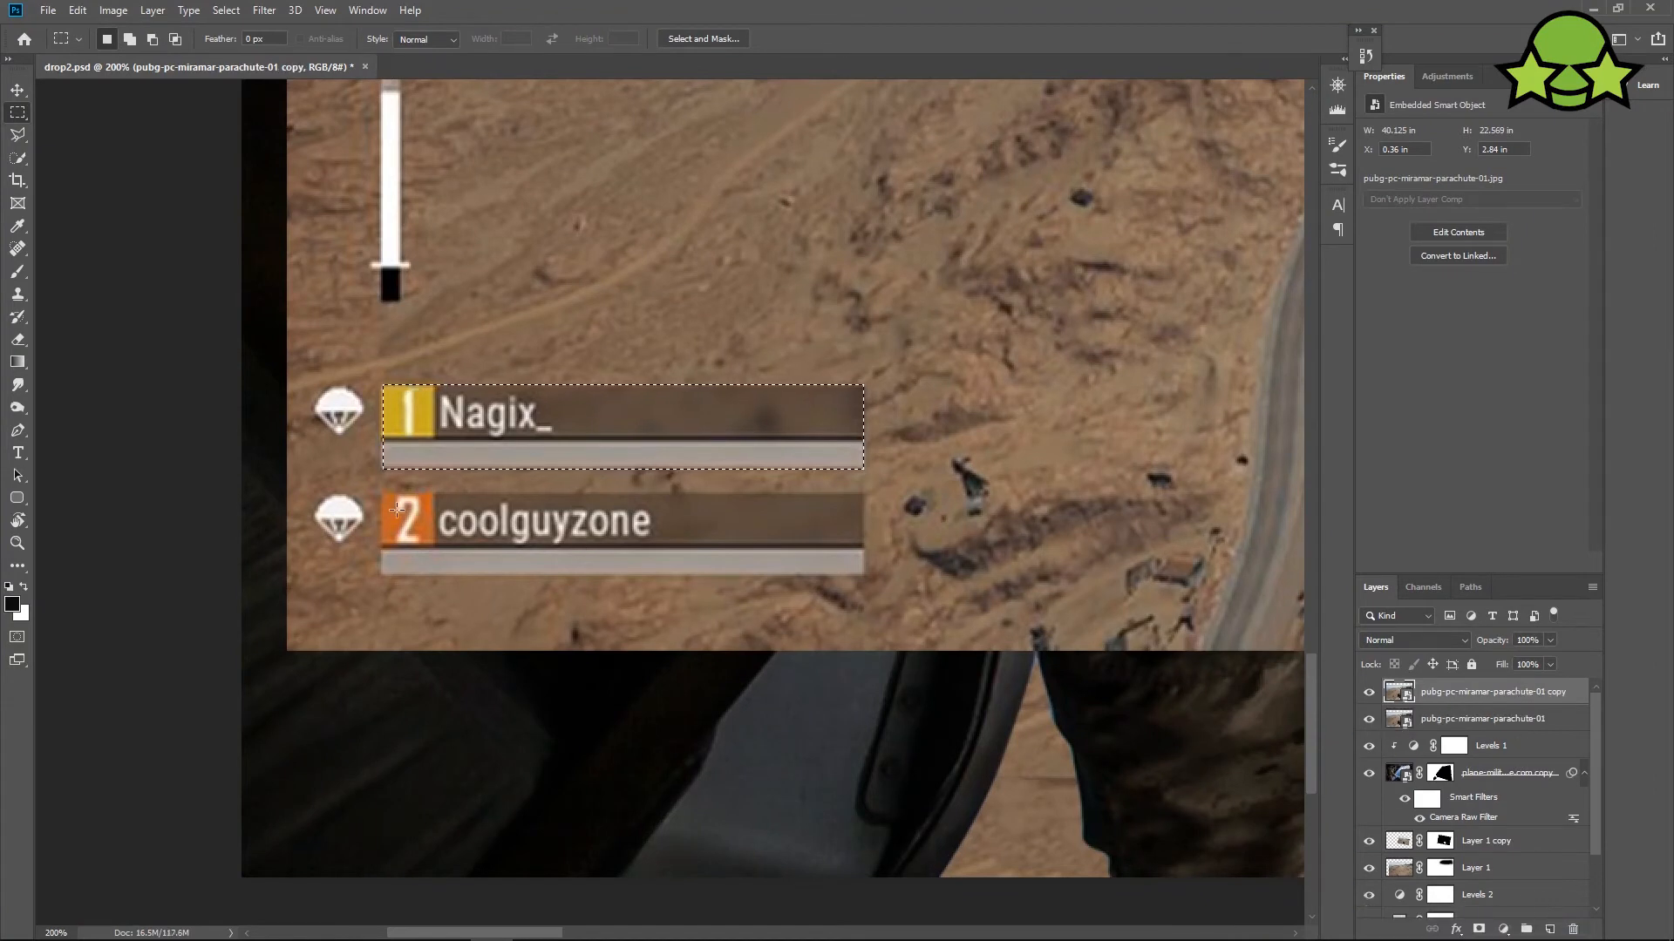
pyautogui.keyDown('shift'); pyautogui.moveTo(384, 498); pyautogui.dragTo(862, 573); pyautogui.keyUp('shift')
pyautogui.click(1479, 929)
pyautogui.click(1368, 719)
pyautogui.hotkey('ctrl', '-')
pyautogui.hotkey('ctrl', '-')
pyautogui.hotkey('ctrl', '-')
pyautogui.hotkey('ctrl', '-')
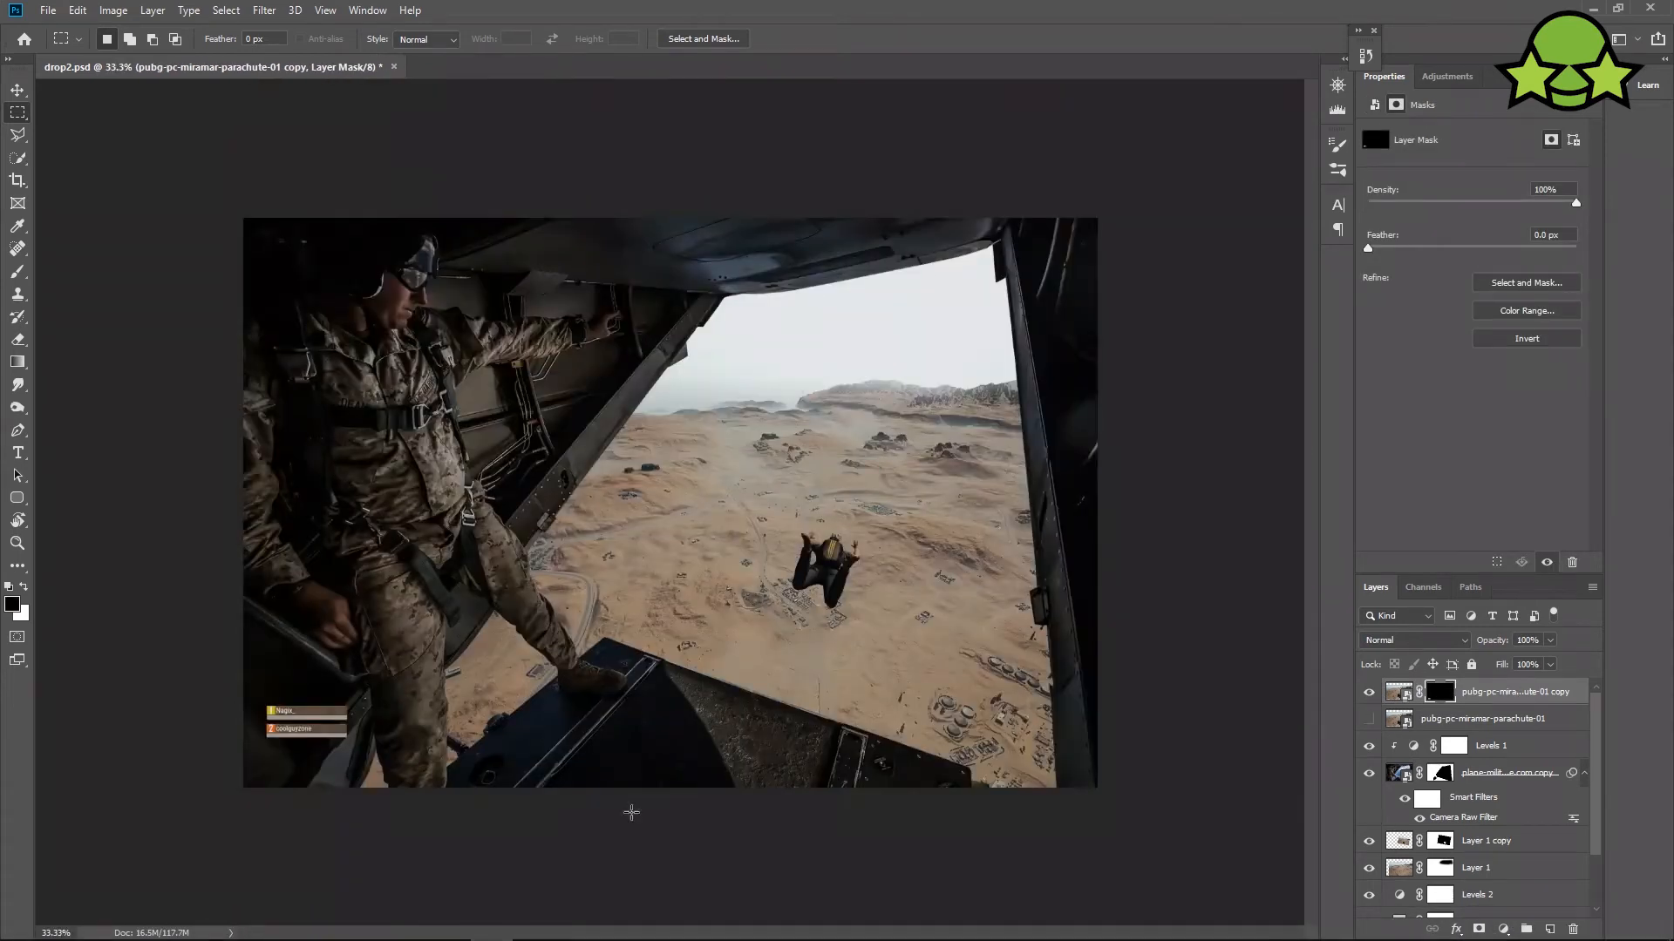
# Shift the name bars slightly down and right, and swap visibility from their layer to the full screenshot layer.
pyautogui.hotkey('ctrl', 't')
pyautogui.moveTo(298, 728); pyautogui.dragTo(312, 735)
pyautogui.click(836, 38)
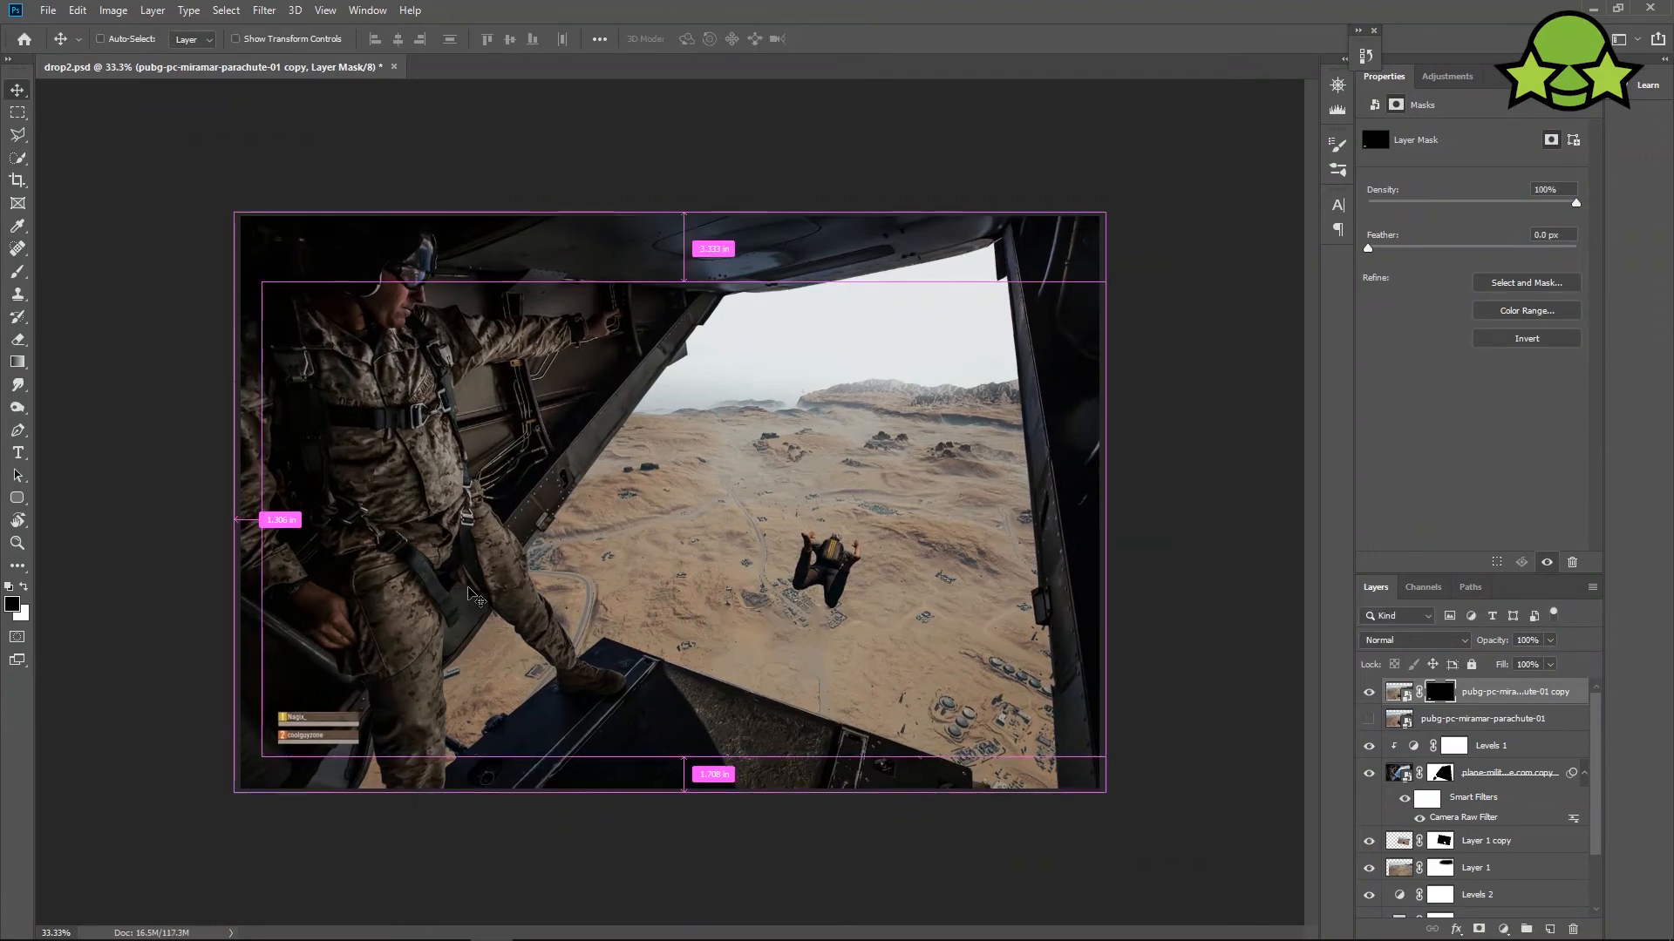
pyautogui.hotkey('ctrl', '+')
pyautogui.hotkey('ctrl', '+')
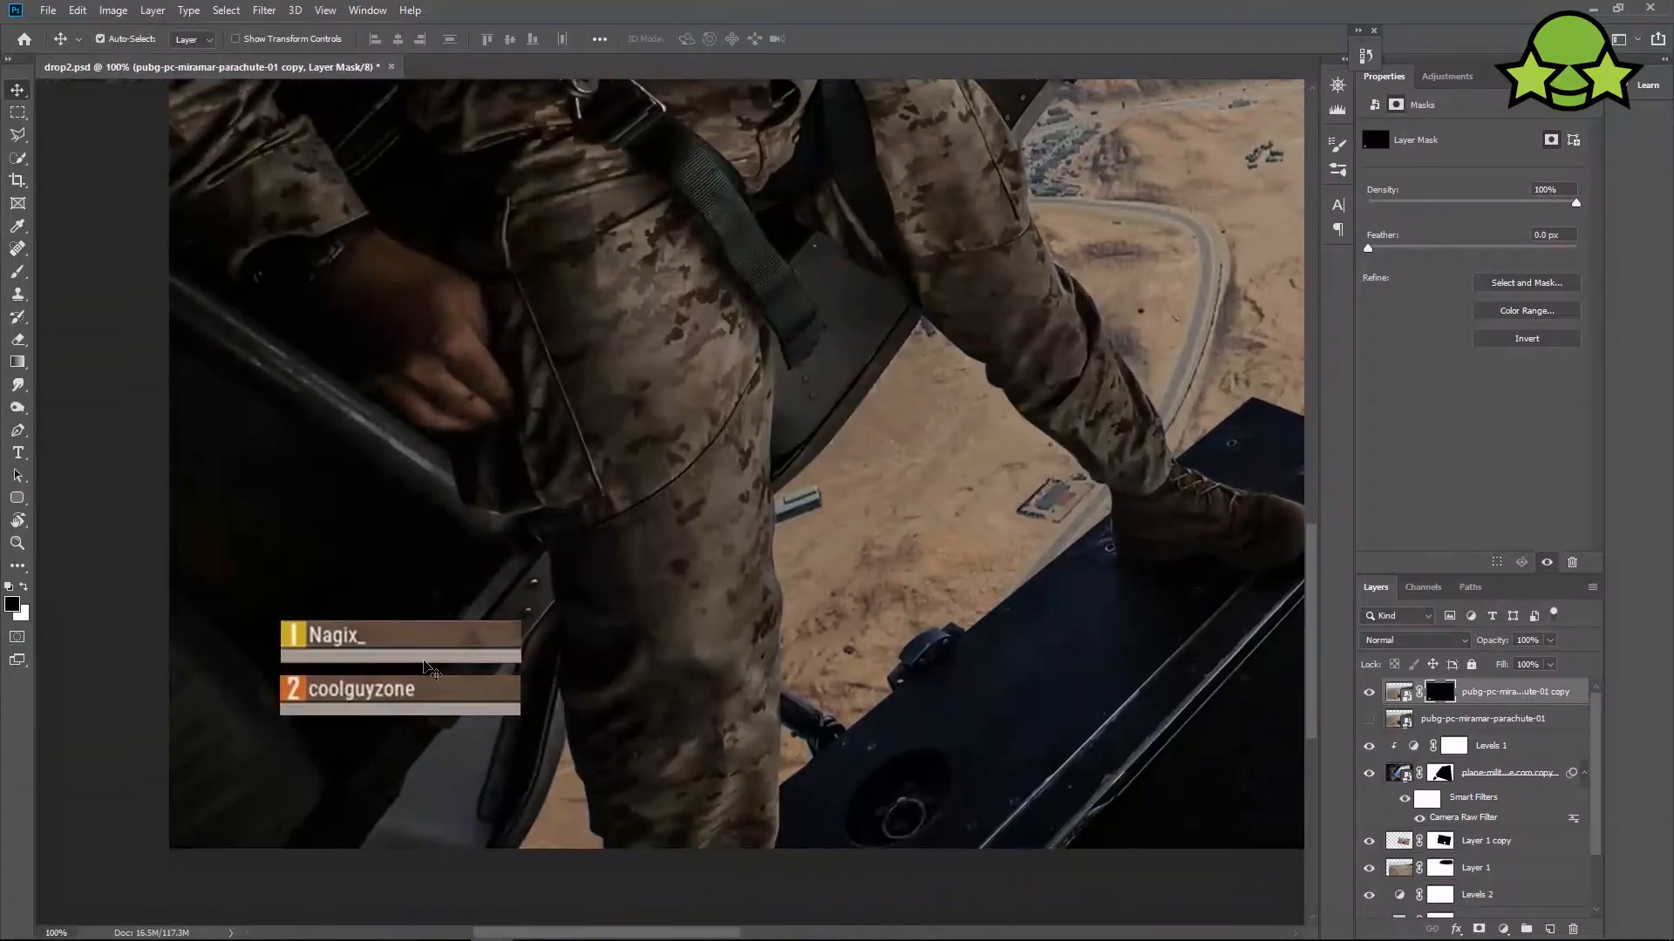
pyautogui.click(1369, 718)
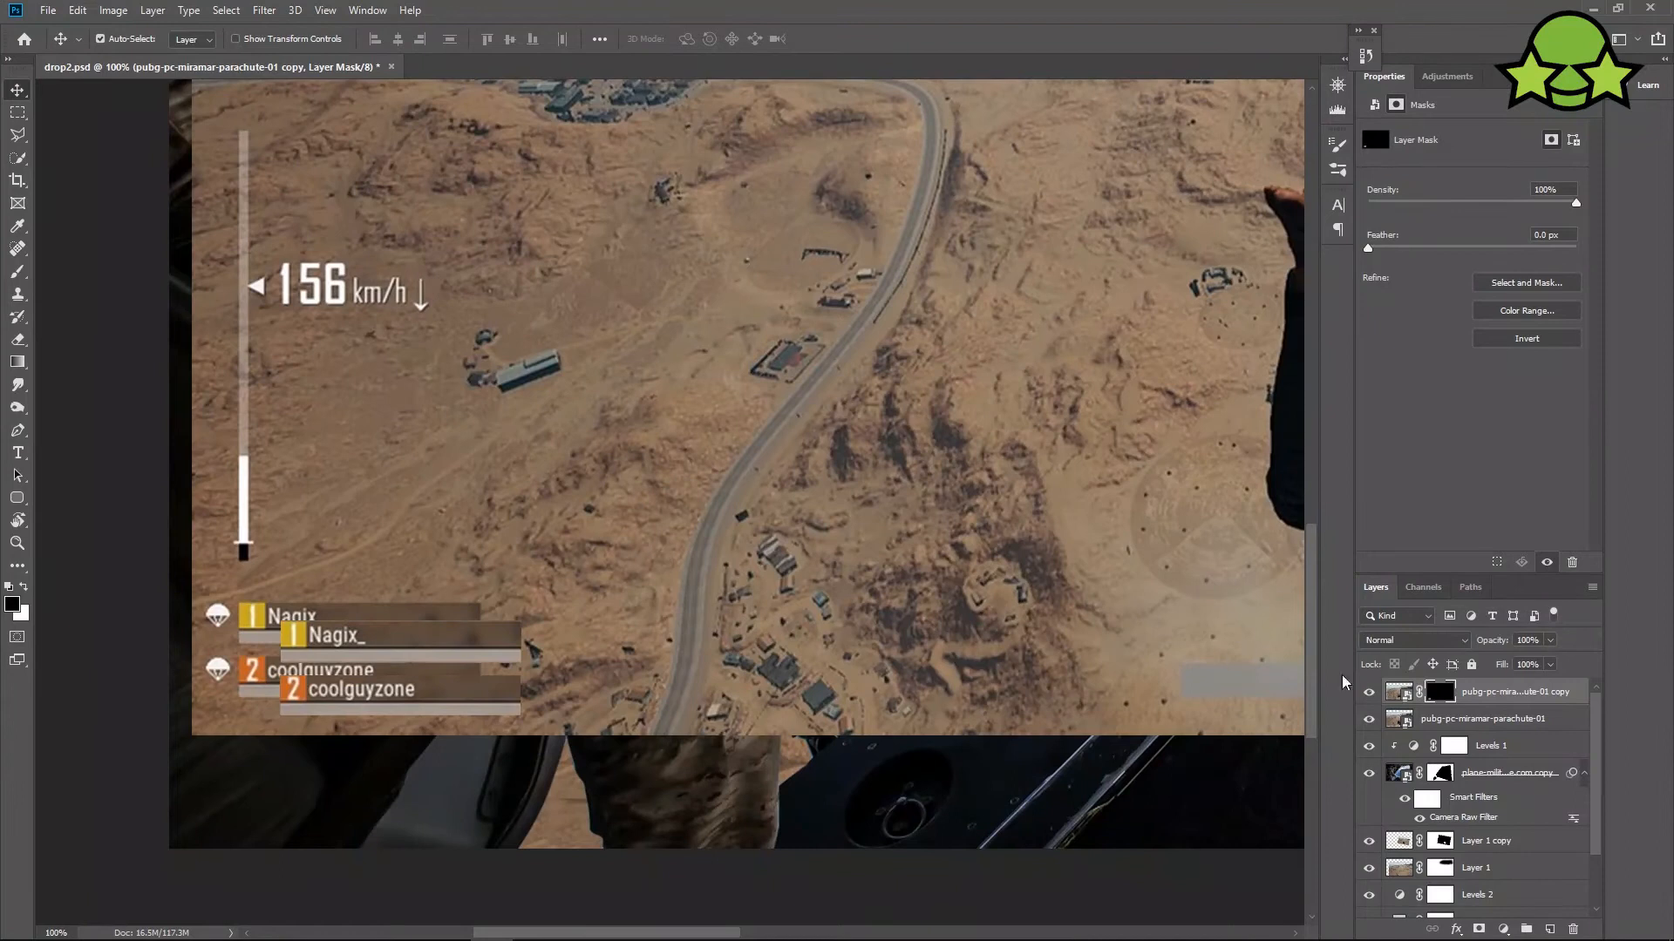
pyautogui.click(1370, 693)
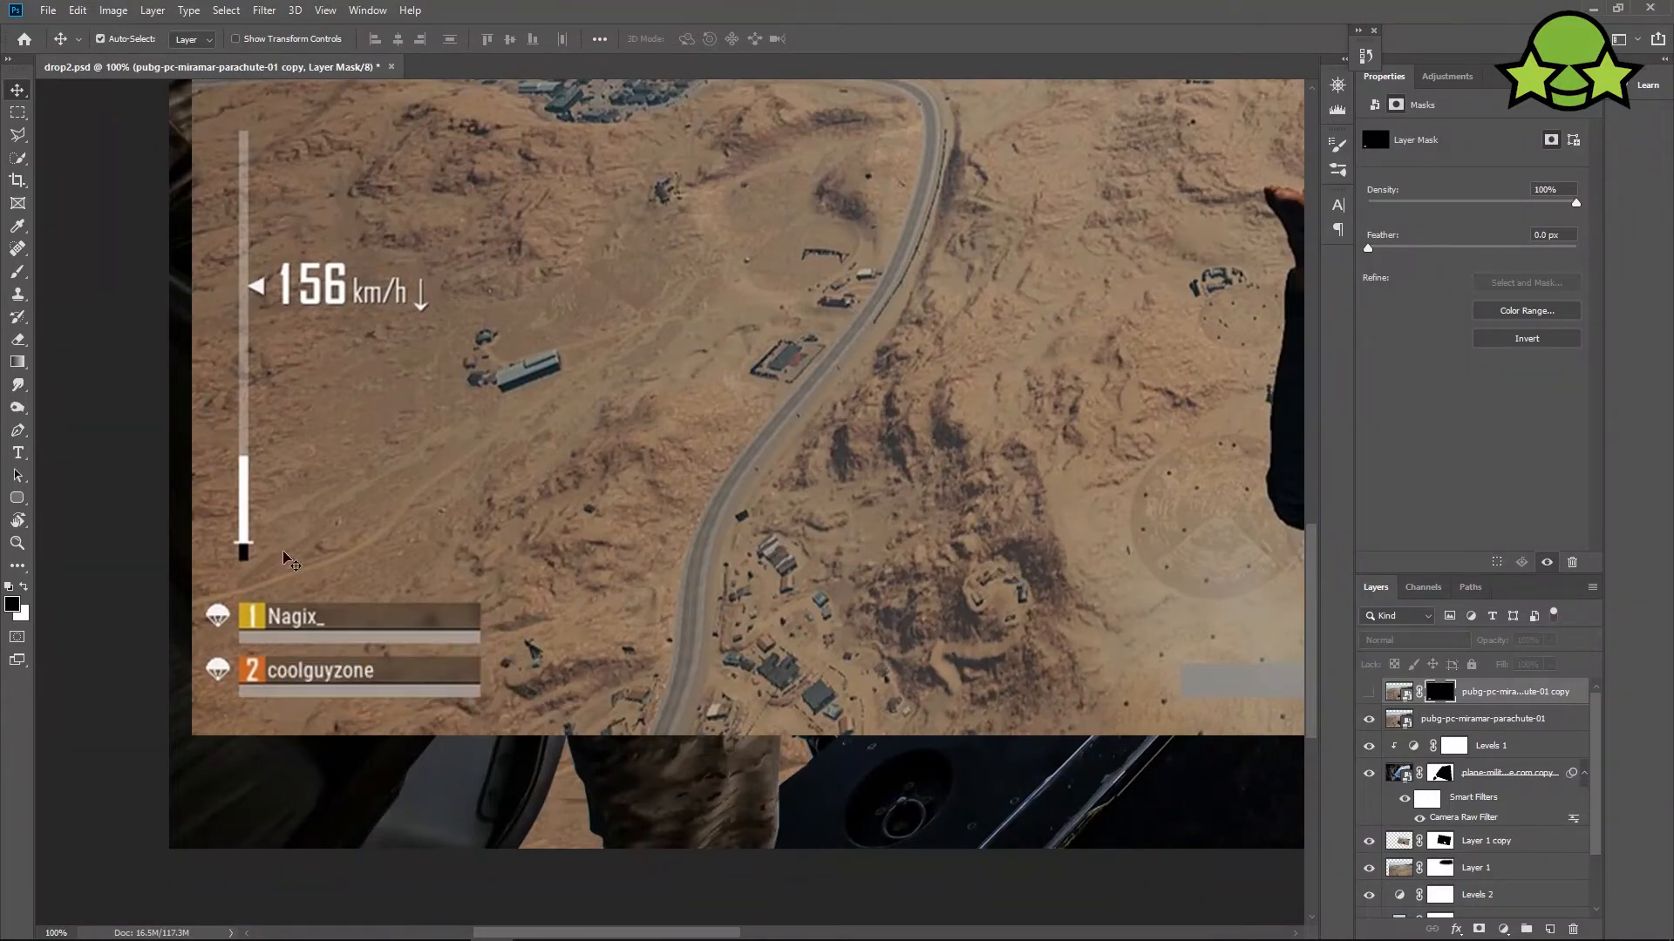
# Try to select the parachute icon beside the first name bar with a rectangular marquee.
pyautogui.hotkey('ctrl', '+')
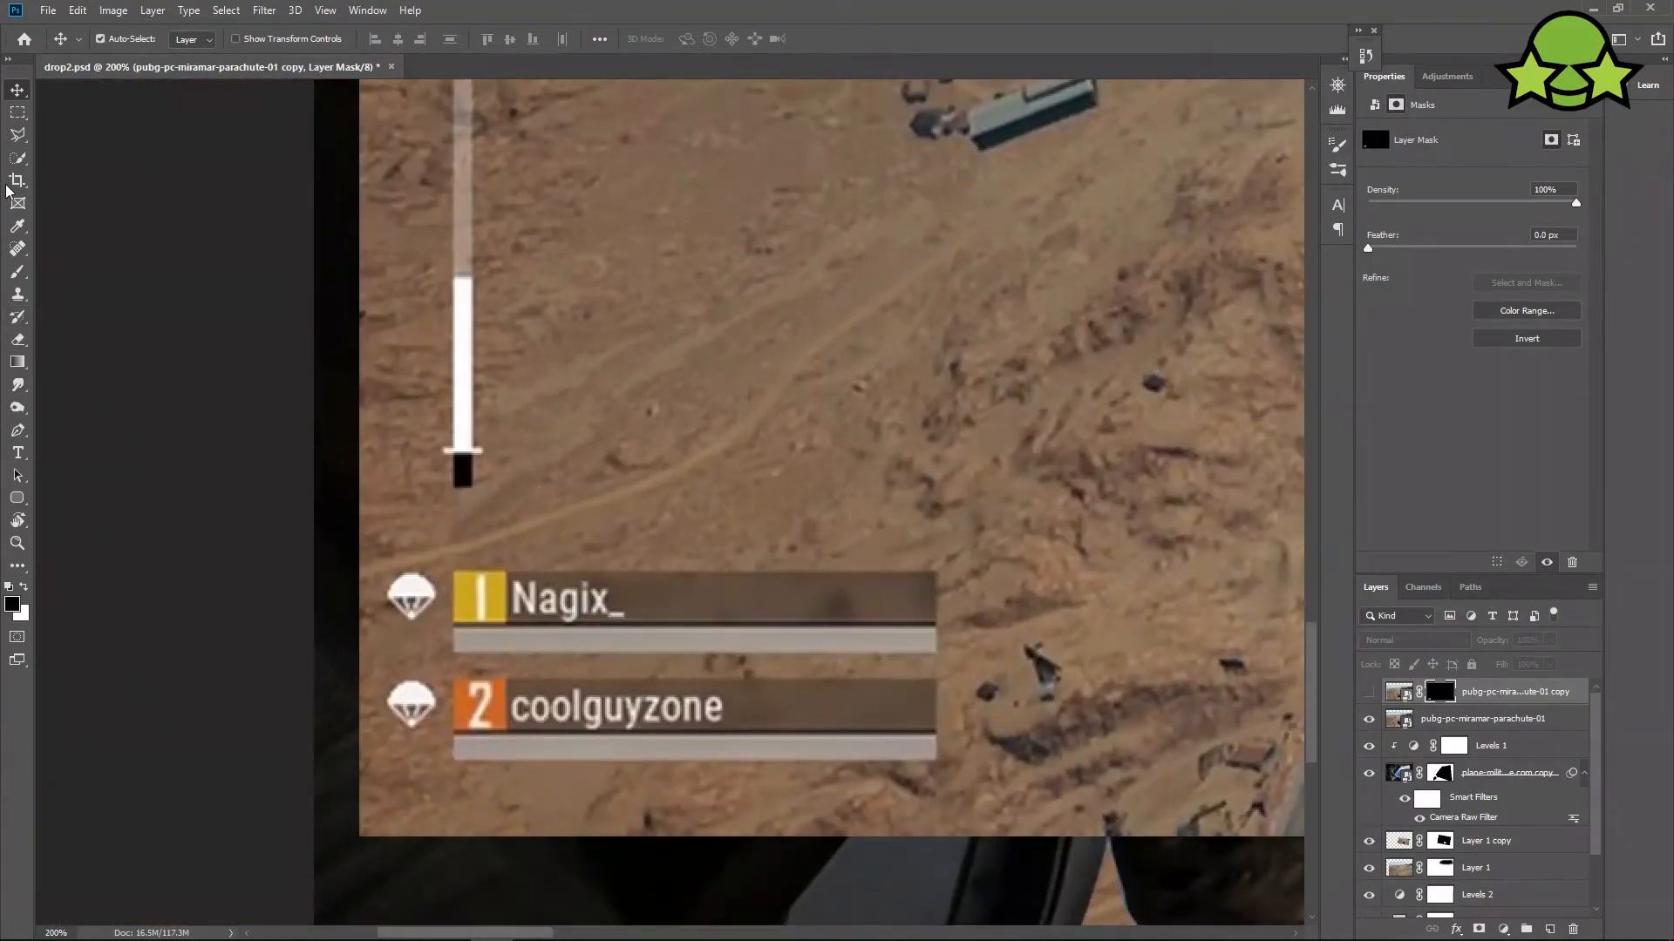
pyautogui.click(17, 111)
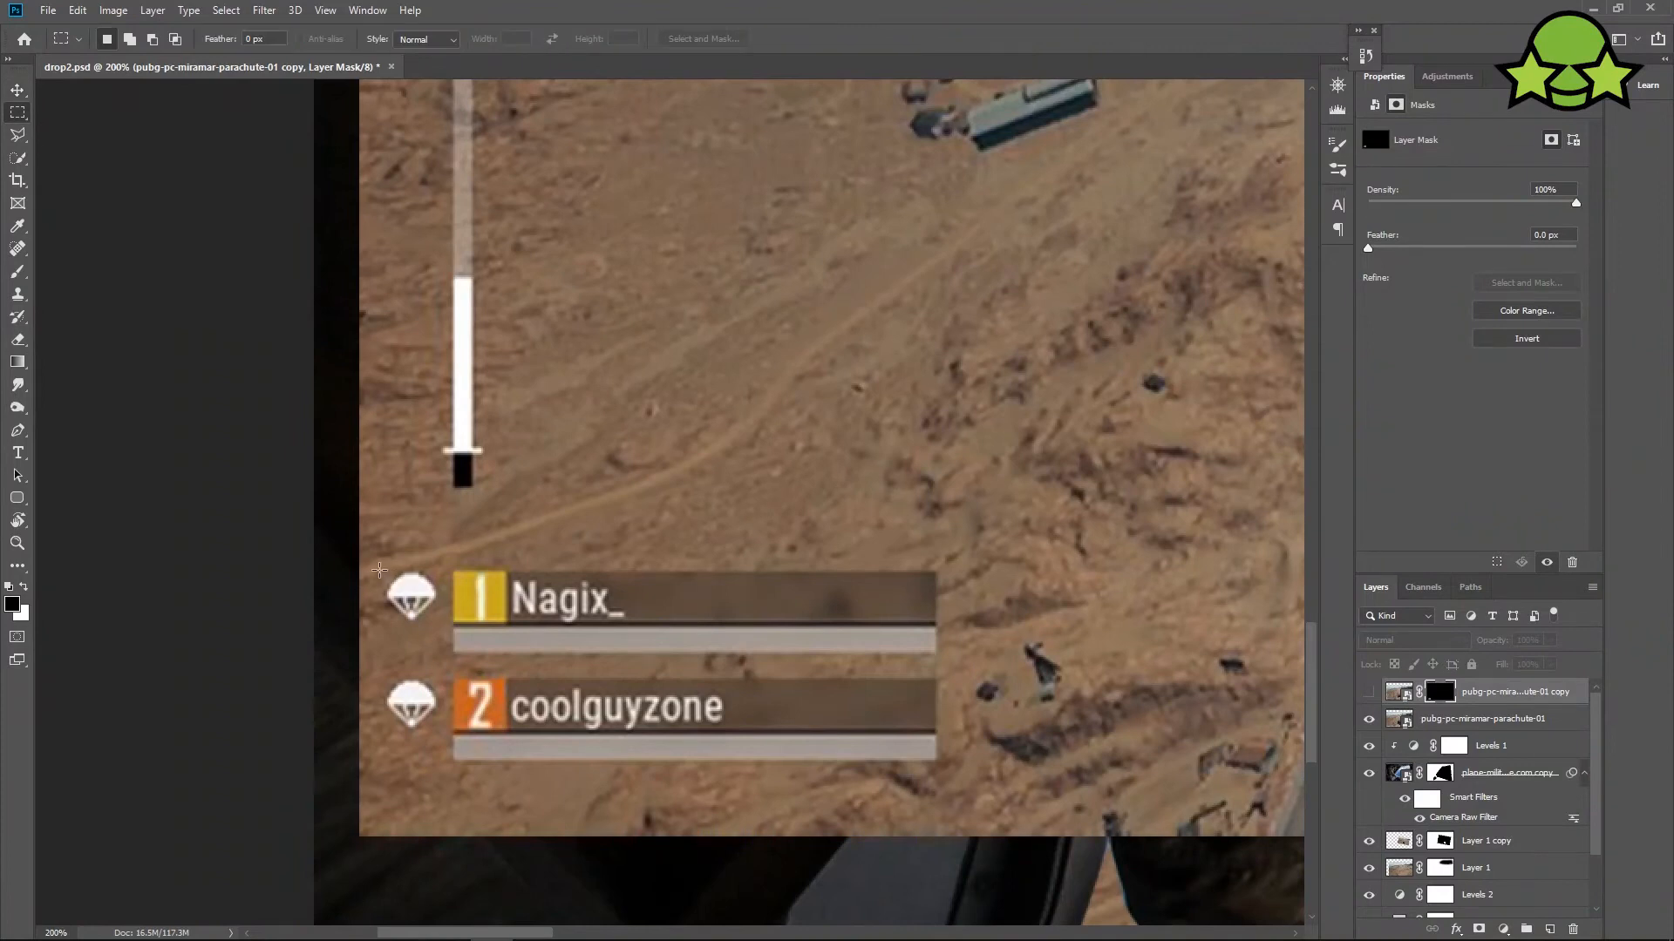
pyautogui.moveTo(379, 570); pyautogui.dragTo(440, 624)
pyautogui.hotkey('ctrl', '-')
pyautogui.hotkey('ctrl', '-')
pyautogui.hotkey('ctrl', '-')
pyautogui.hotkey('ctrl', '-')
pyautogui.hotkey('ctrl', '-')
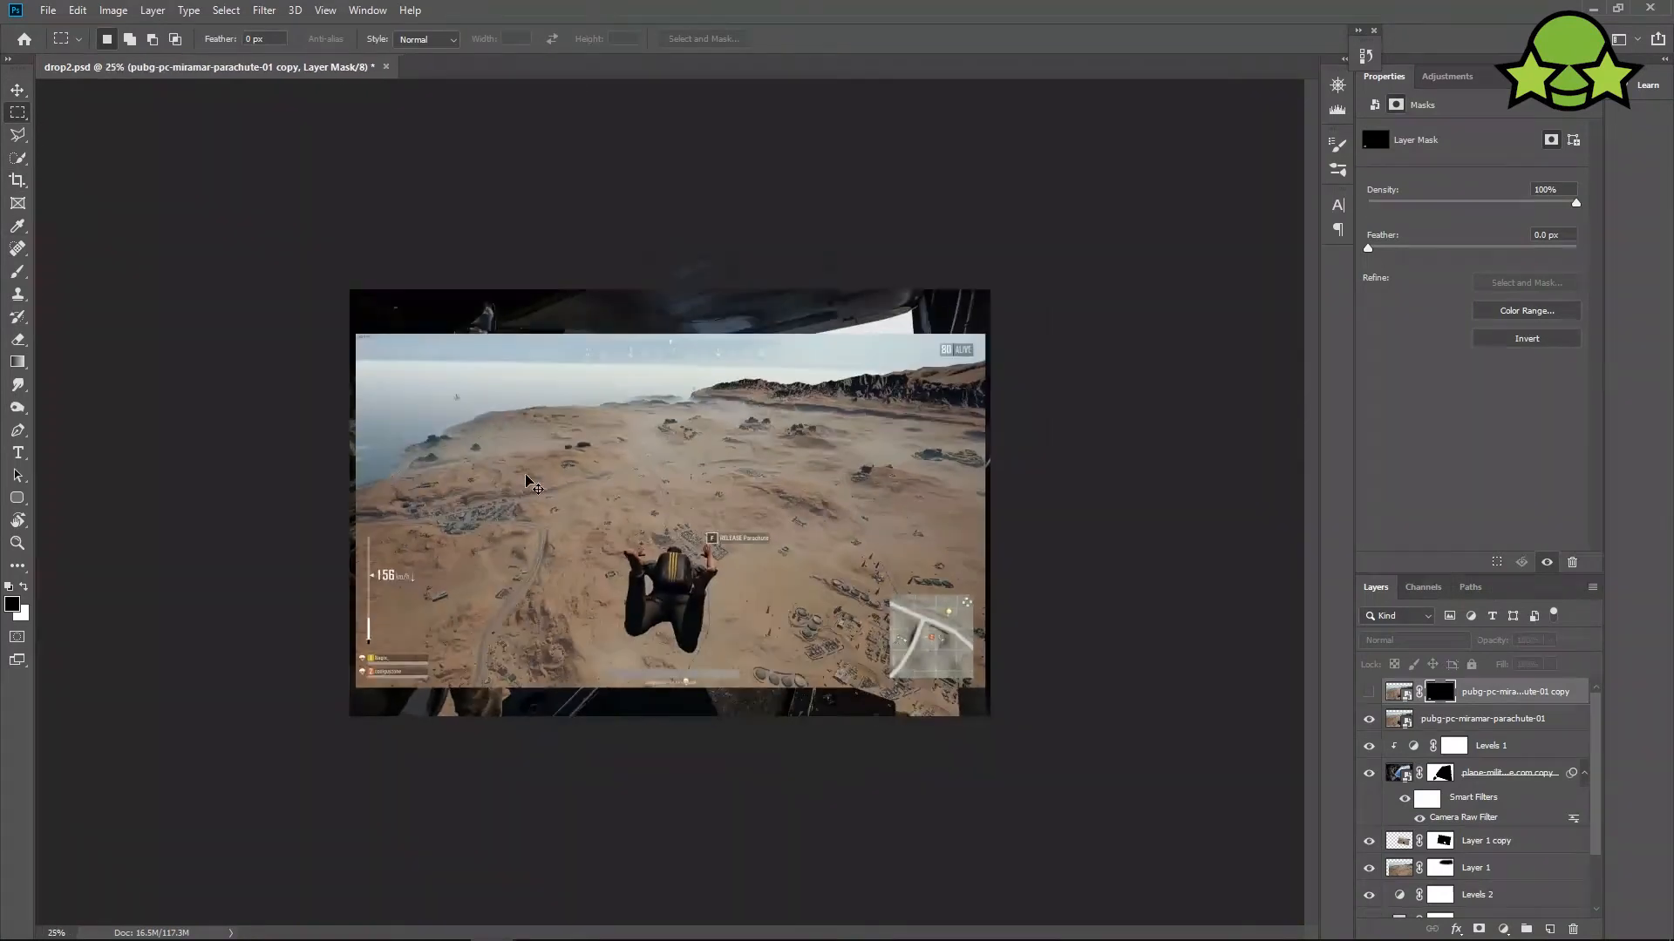
# Duplicate the screenshot layer and mask the copy to a rectangular selection around the 80 ALIVE counter.
pyautogui.hotkey('ctrl', '+')
pyautogui.hotkey('ctrl', '+')
pyautogui.hotkey('ctrl', '+')
pyautogui.hotkey('ctrl', '+')
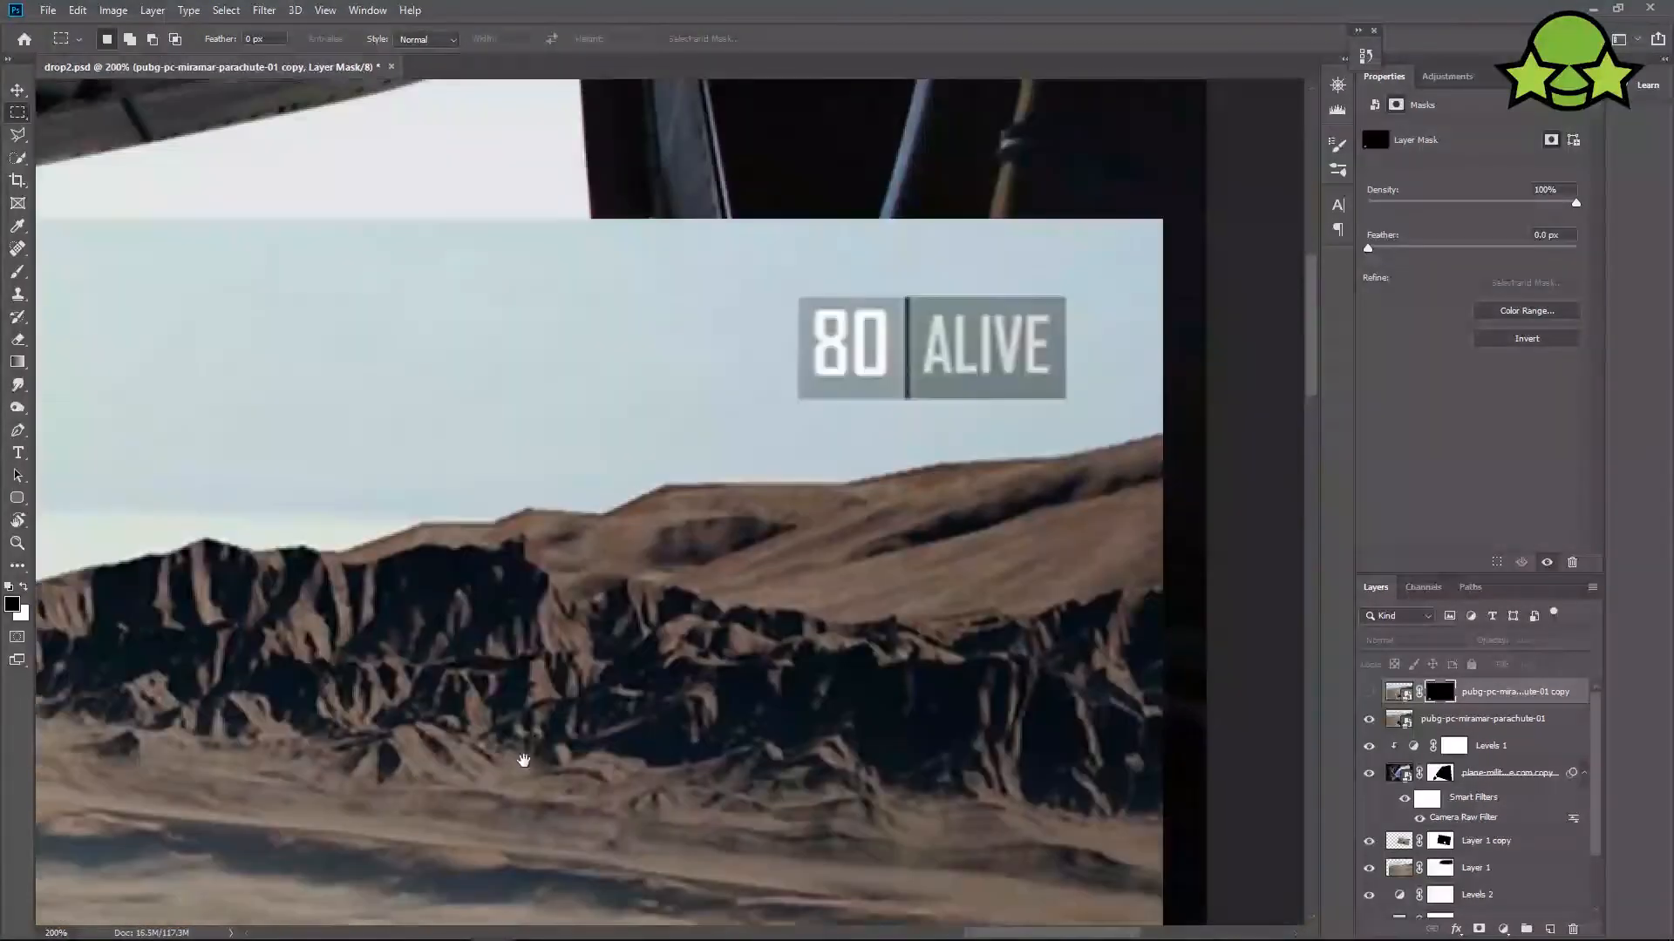
pyautogui.moveTo(793, 310); pyautogui.dragTo(1062, 409)
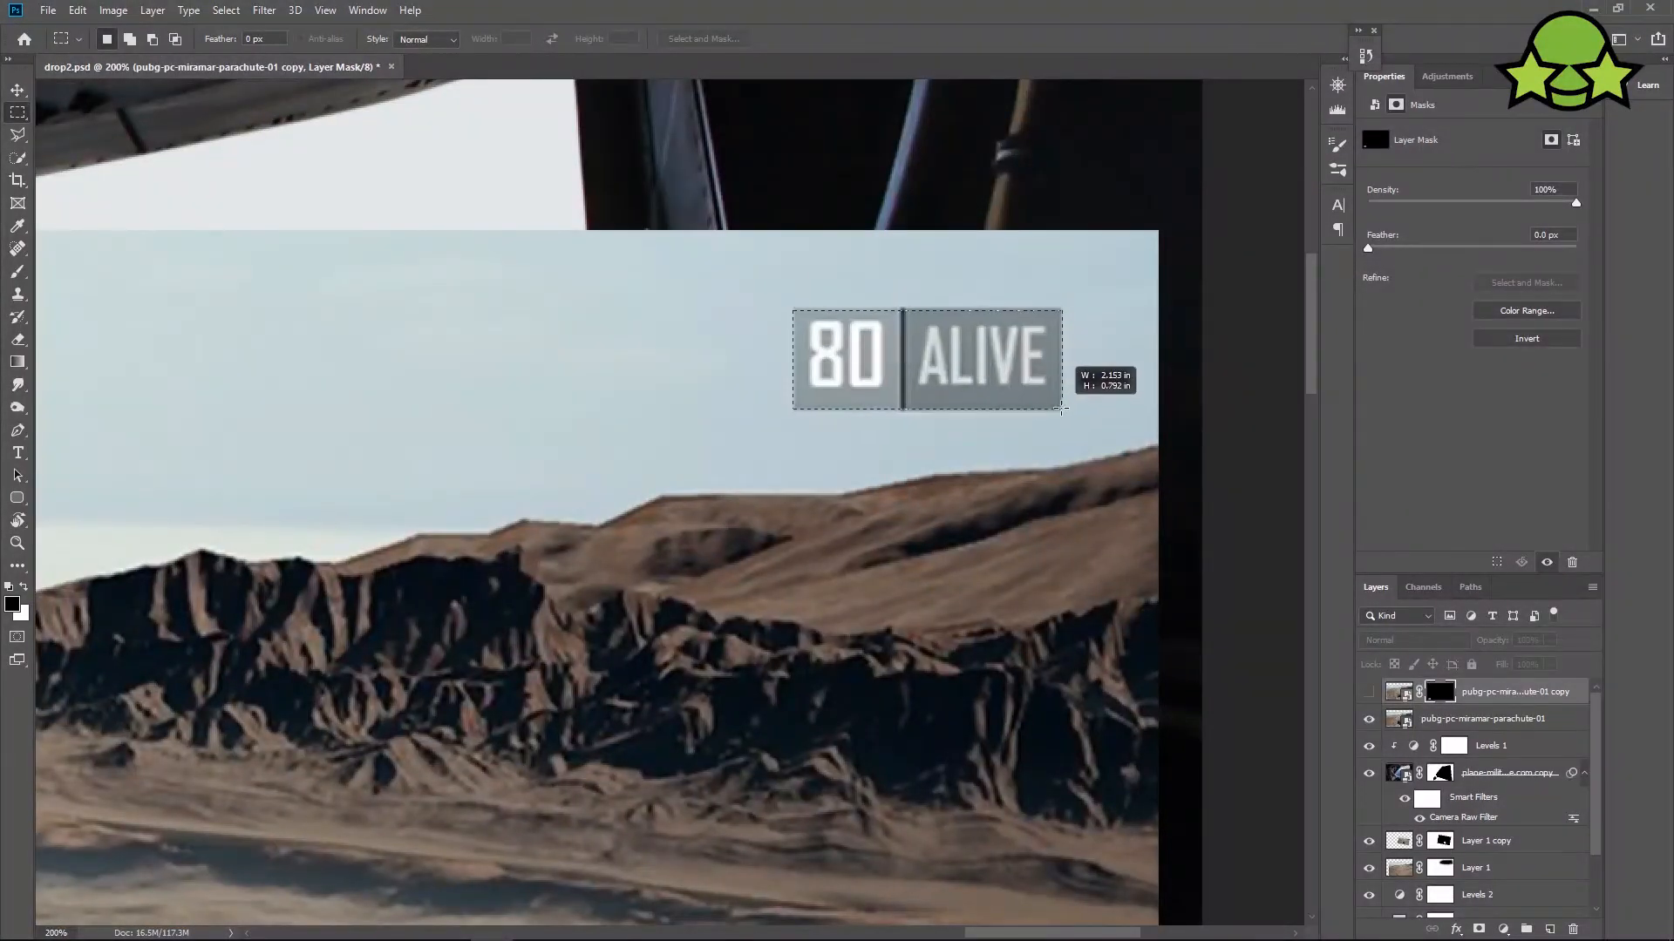
pyautogui.moveTo(1460, 720); pyautogui.dragTo(1549, 930)
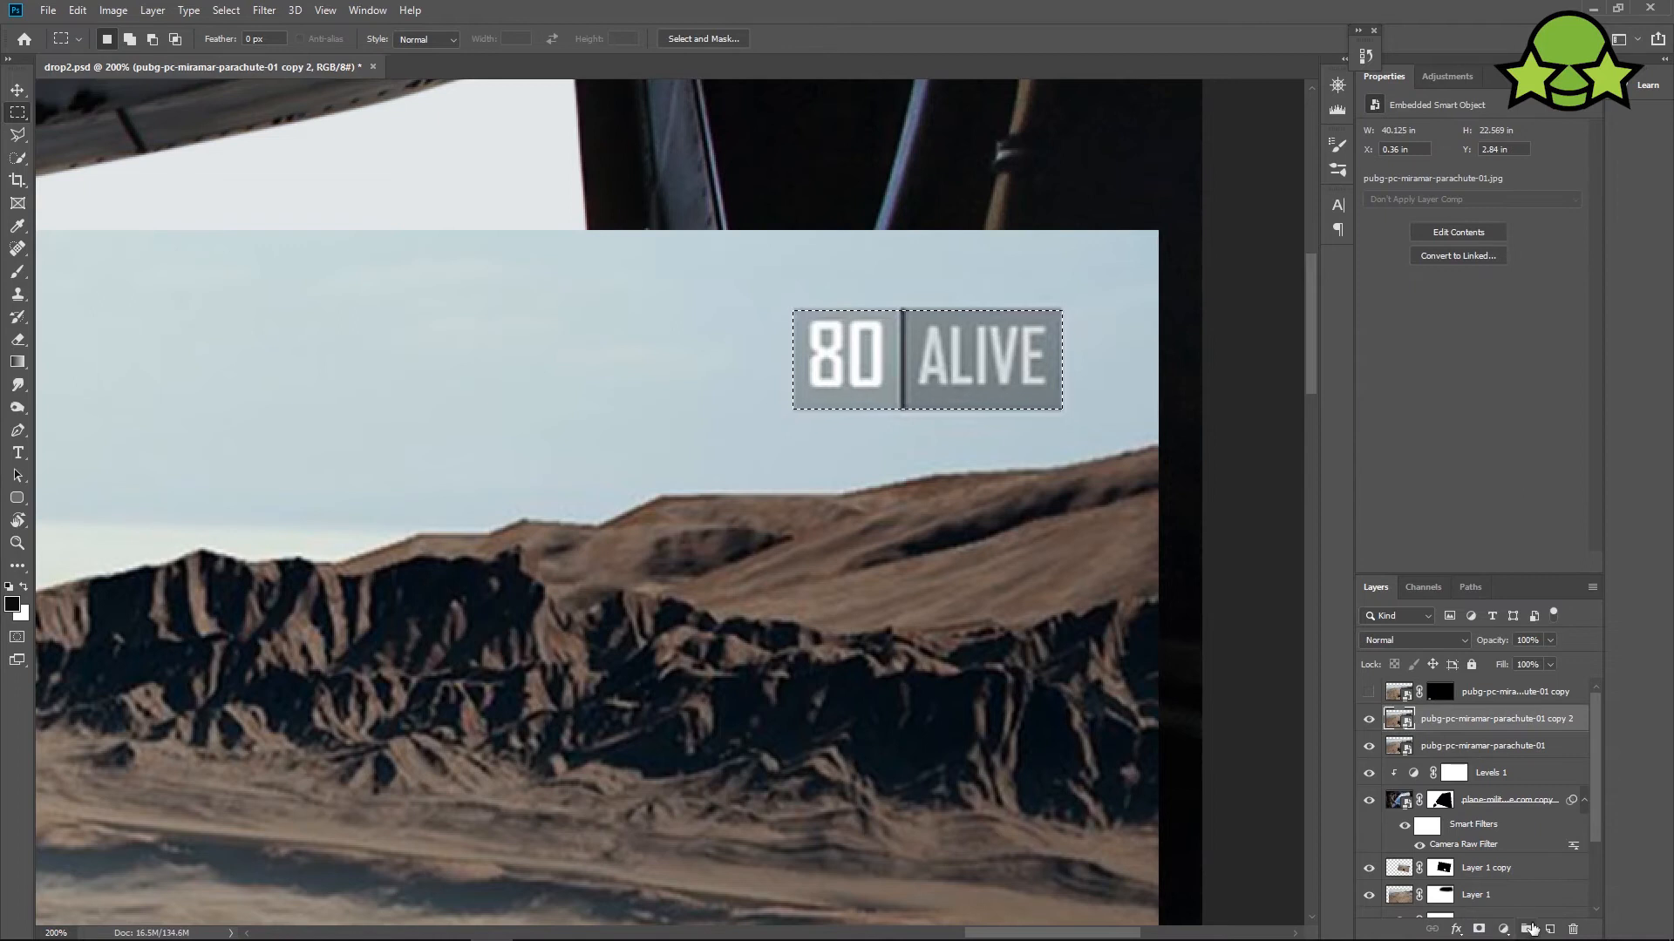
pyautogui.click(1478, 929)
# Duplicate the screenshot layer again and mask the copy to a rectangular selection around the minimap.
pyautogui.hotkey('ctrl', '-')
pyautogui.hotkey('ctrl', '-')
pyautogui.hotkey('ctrl', '-')
pyautogui.hotkey('ctrl', '-')
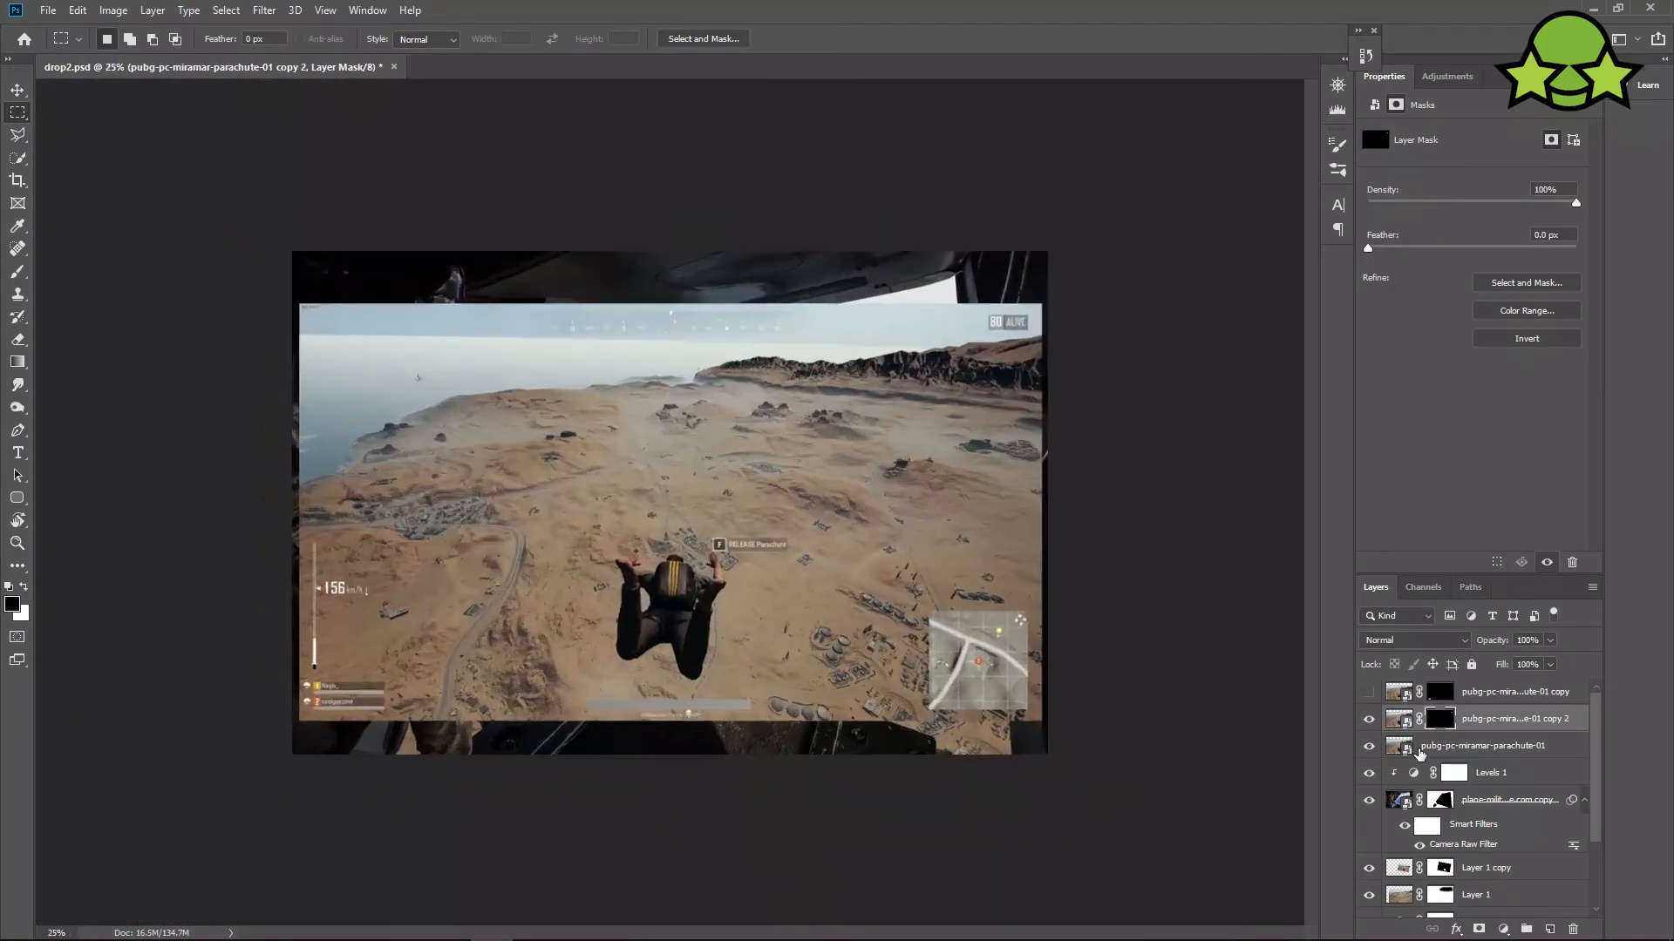
pyautogui.hotkey('ctrl', '+')
pyautogui.hotkey('ctrl', '+')
pyautogui.hotkey('ctrl', '+')
pyautogui.moveTo(1088, 798); pyautogui.dragTo(135, 153)
pyautogui.hotkey('ctrl', '+')
pyautogui.hotkey('ctrl', '-')
pyautogui.moveTo(531, 367); pyautogui.dragTo(863, 697)
pyautogui.moveTo(528, 367); pyautogui.dragTo(863, 700)
pyautogui.moveTo(1482, 746); pyautogui.dragTo(1551, 927)
pyautogui.click(1479, 929)
# Hide the full screenshot layer and show the name-bar copy with the other HUD pieces.
pyautogui.click(1369, 774)
pyautogui.hotkey('ctrl', '-')
pyautogui.hotkey('ctrl', '-')
pyautogui.click(1368, 693)
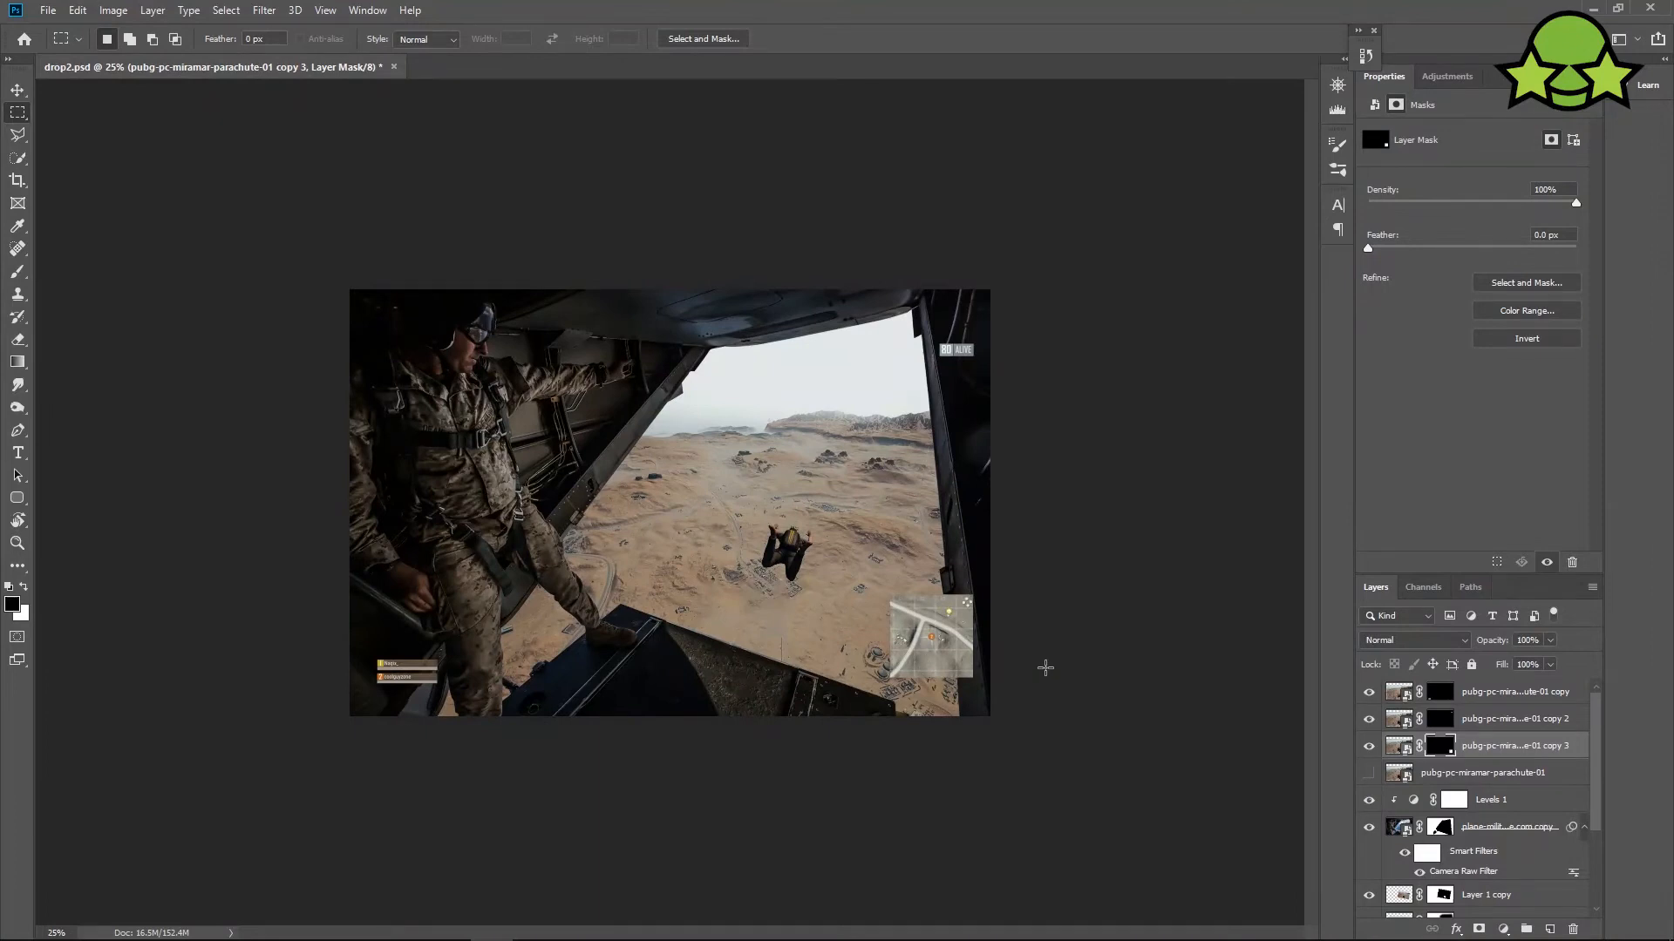
# Scale the 80 ALIVE counter layer to 105.60% and move it up into the image's upper-right corner.
pyautogui.click(17, 89)
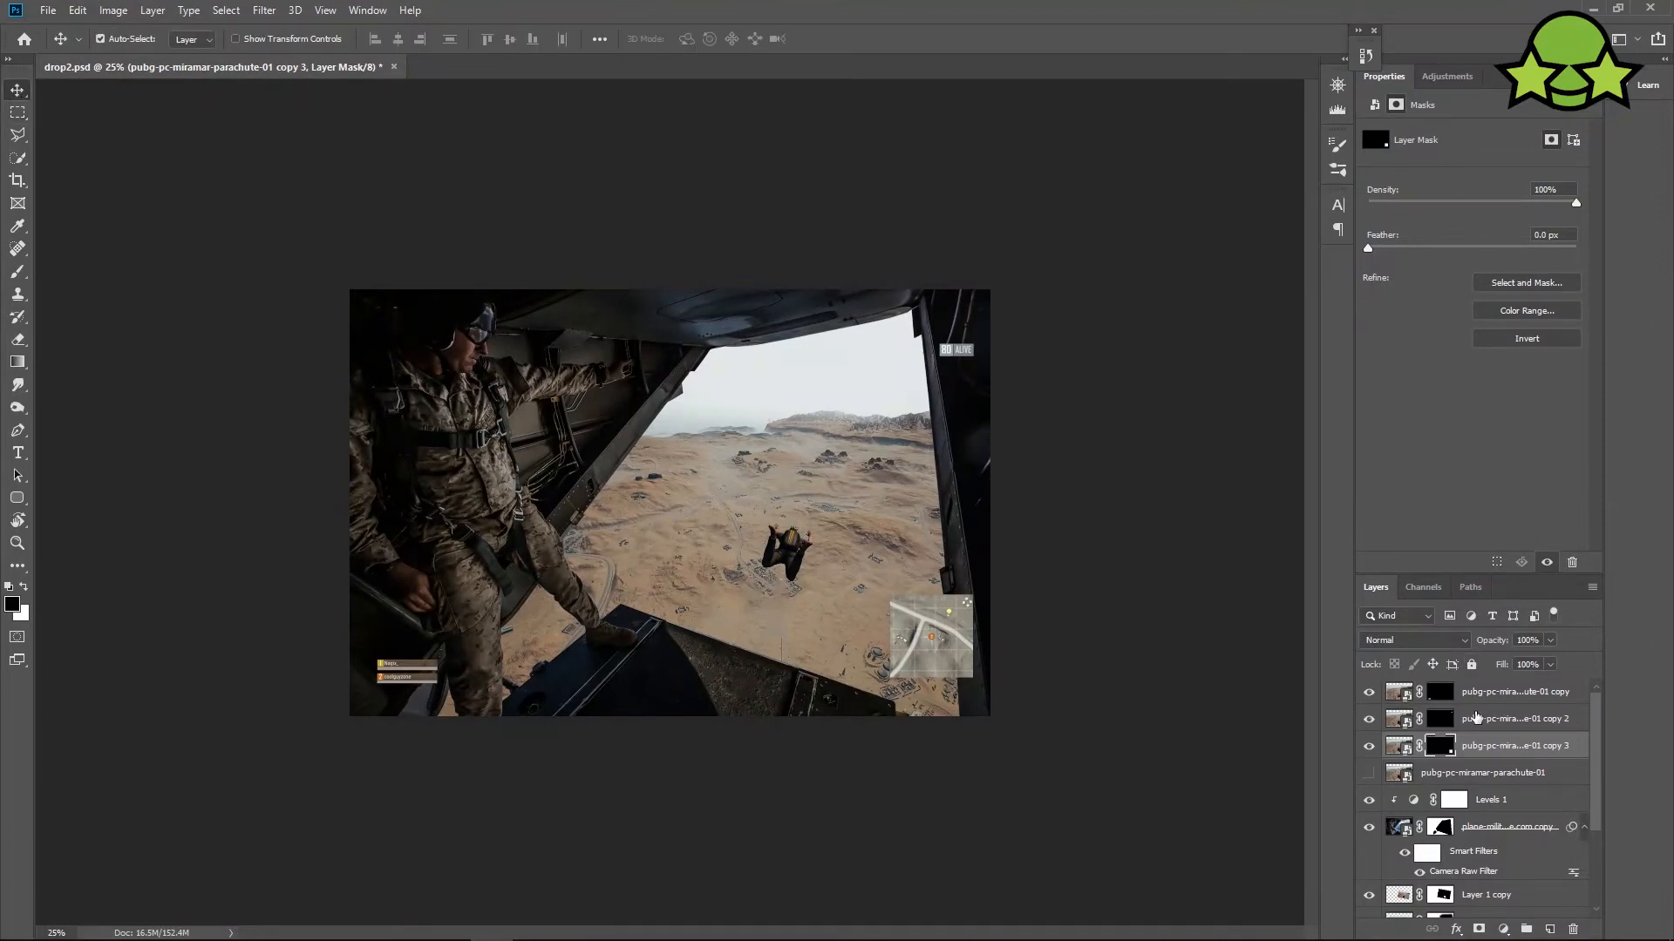
pyautogui.click(1482, 719)
pyautogui.hotkey('ctrl', 't')
pyautogui.moveTo(983, 693); pyautogui.dragTo(1001, 702)
pyautogui.moveTo(973, 455); pyautogui.dragTo(955, 421)
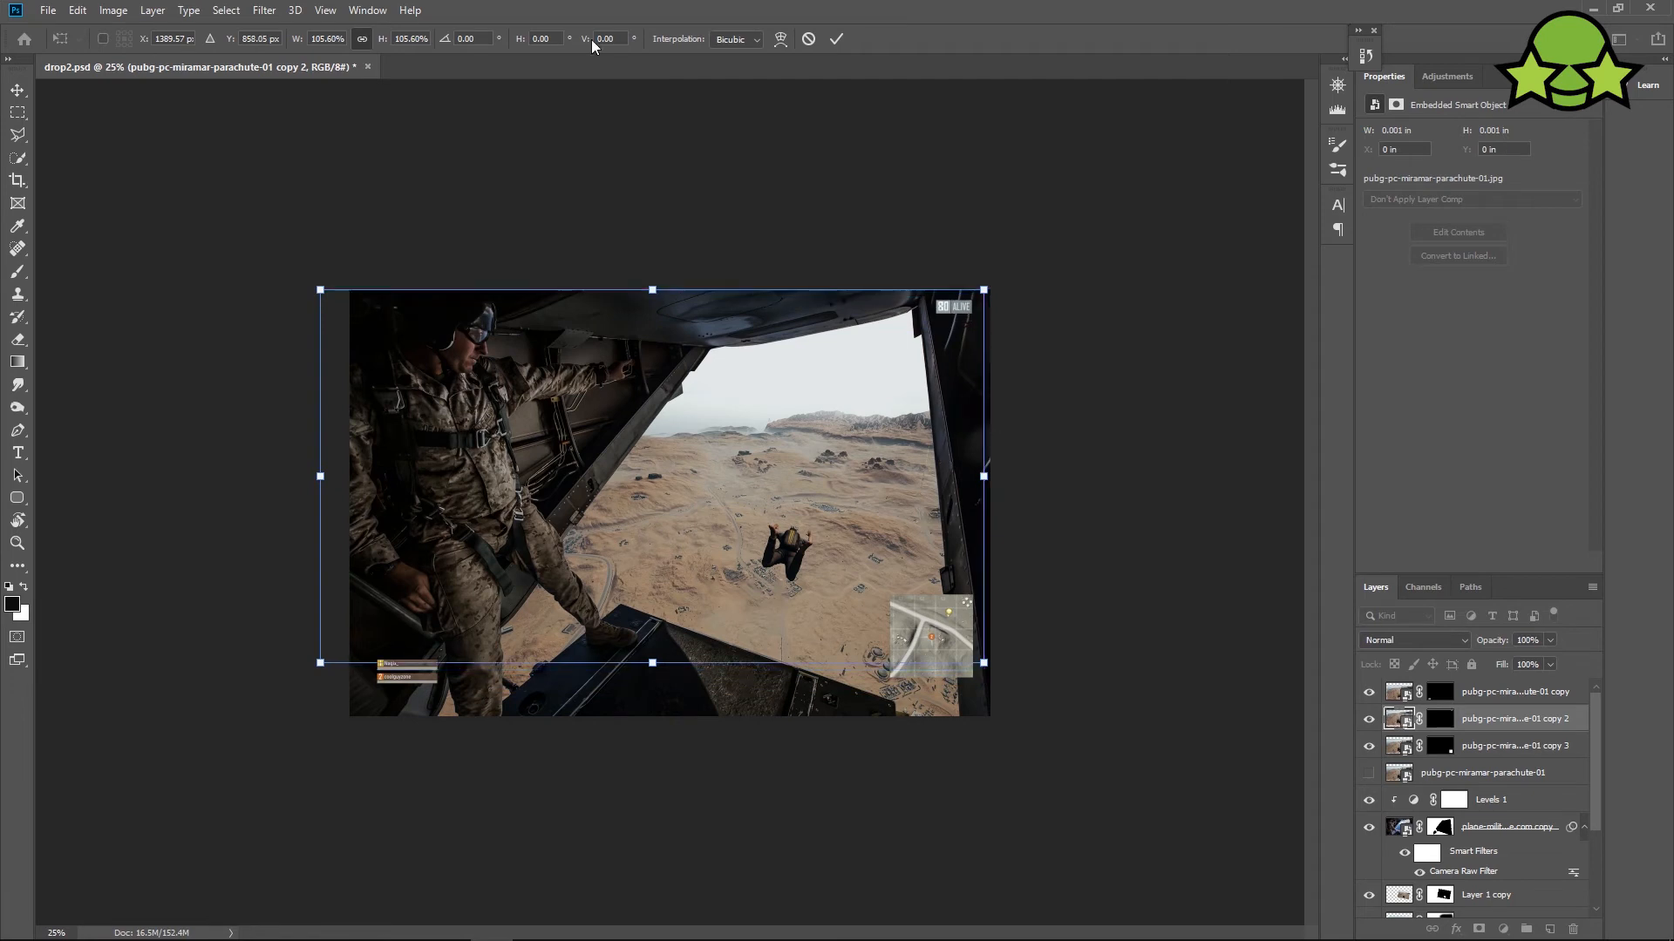
pyautogui.click(836, 39)
# Move the minimap layer down toward the image's lower-right corner, to about Y 4.44 in.
pyautogui.click(931, 636)
pyautogui.hotkey('ctrl', 't')
pyautogui.moveTo(931, 636); pyautogui.dragTo(930, 656)
pyautogui.click(836, 38)
pyautogui.hotkey('ctrl', '+')
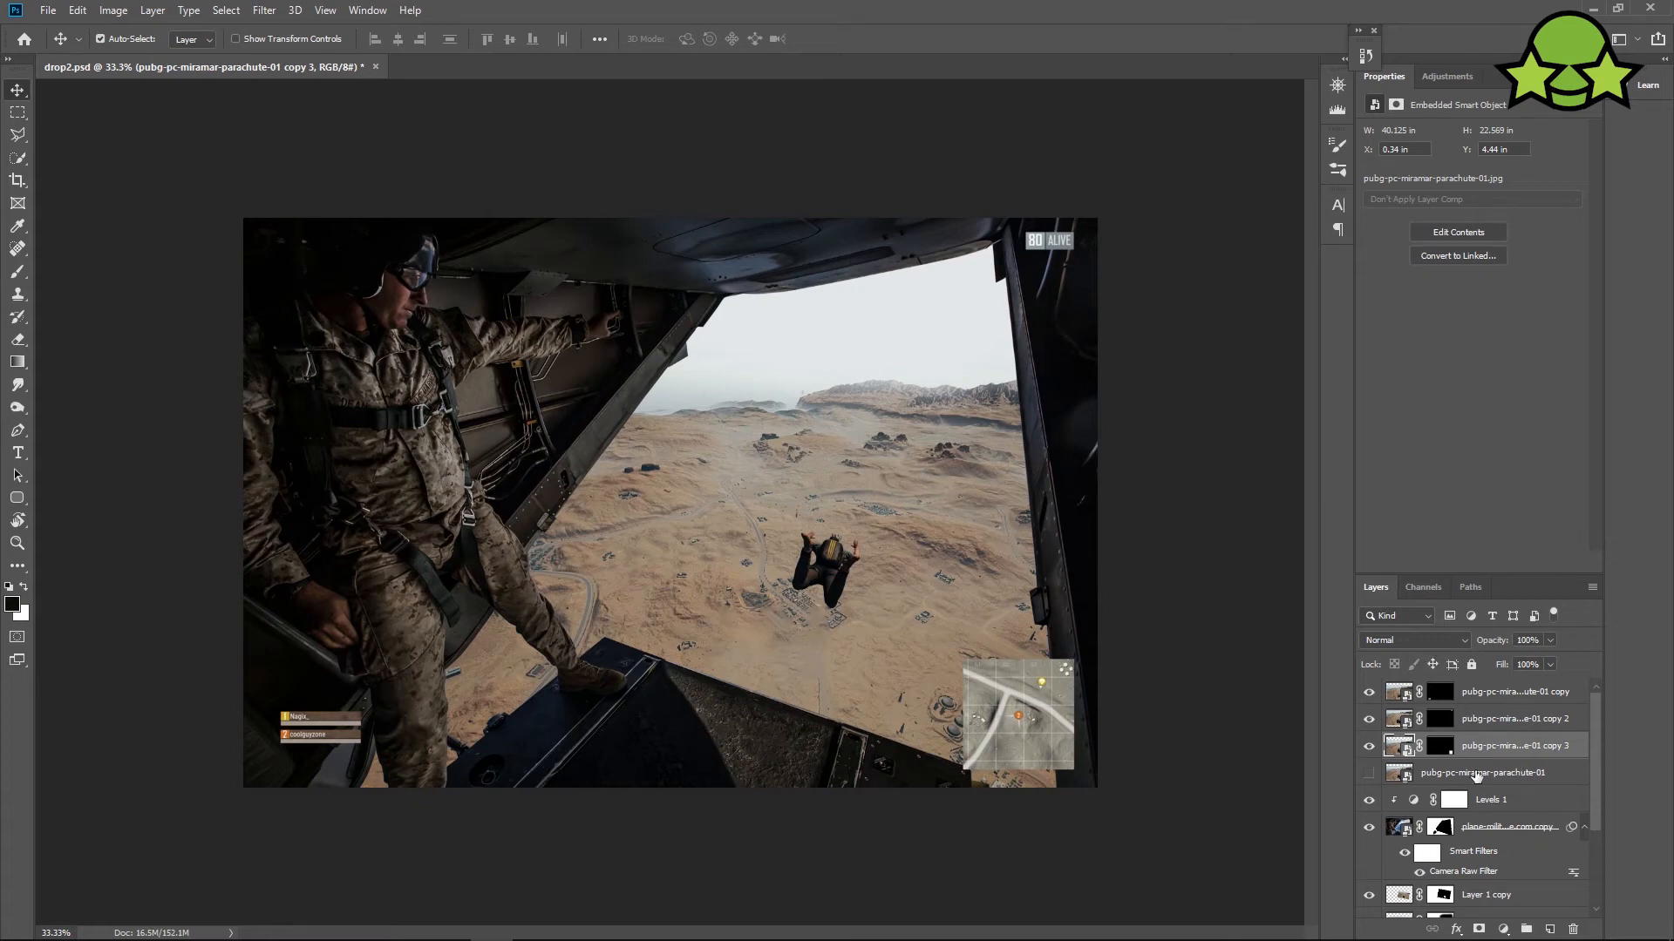
# Nudge the name-bar layer down and left toward the image's lower-left corner, to X 0.31 in and Y 3.97 in.
pyautogui.click(1454, 702)
pyautogui.hotkey('shift', 'Down')
pyautogui.hotkey('shift', 'Down')
pyautogui.hotkey('shift', 'Down')
pyautogui.hotkey('shift', 'Down')
pyautogui.hotkey('shift', 'Down')
pyautogui.hotkey('shift', 'Down')
pyautogui.hotkey('shift', 'Left')
pyautogui.hotkey('shift', 'Left')
pyautogui.hotkey('shift', 'Left')
pyautogui.hotkey('shift', 'Left')
pyautogui.hotkey('shift', 'Left')
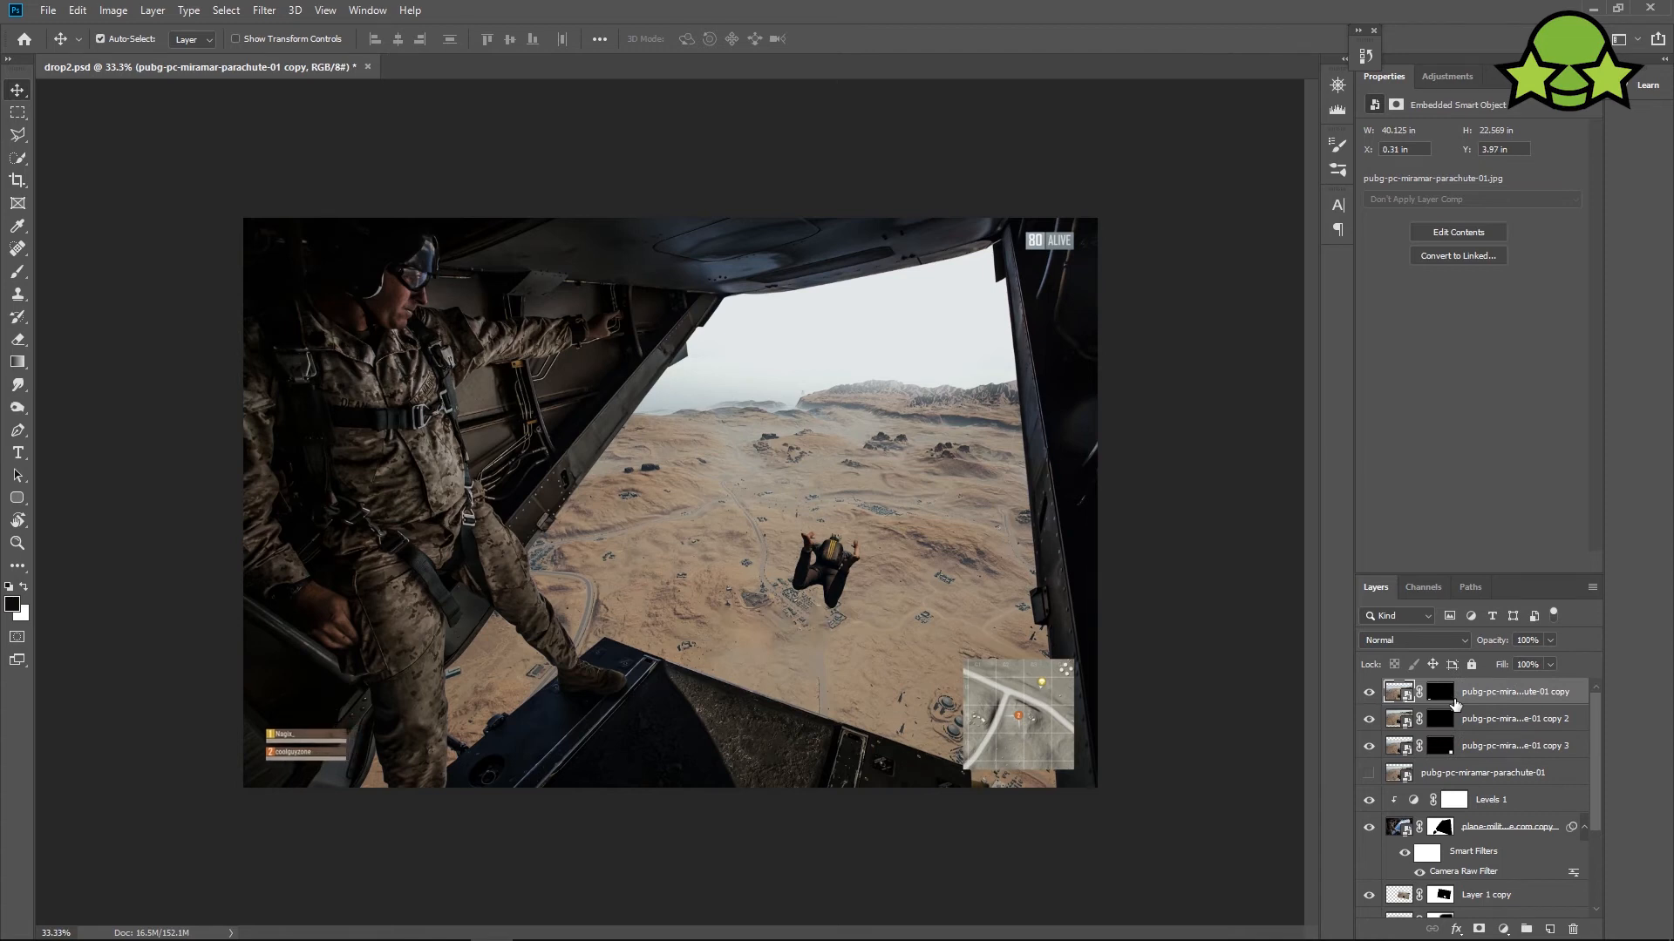
pyautogui.press('ctrl')
# Show and select the full screenshot layer, and hide its three masked HUD copies.
pyautogui.click(1368, 772)
pyautogui.click(1369, 745)
pyautogui.click(1369, 719)
pyautogui.click(1368, 691)
pyautogui.click(1423, 772)
# Duplicate the screenshot layer and mask the copy to a rectangular selection around the compass strip in the sky.
pyautogui.hotkey('ctrl', '+')
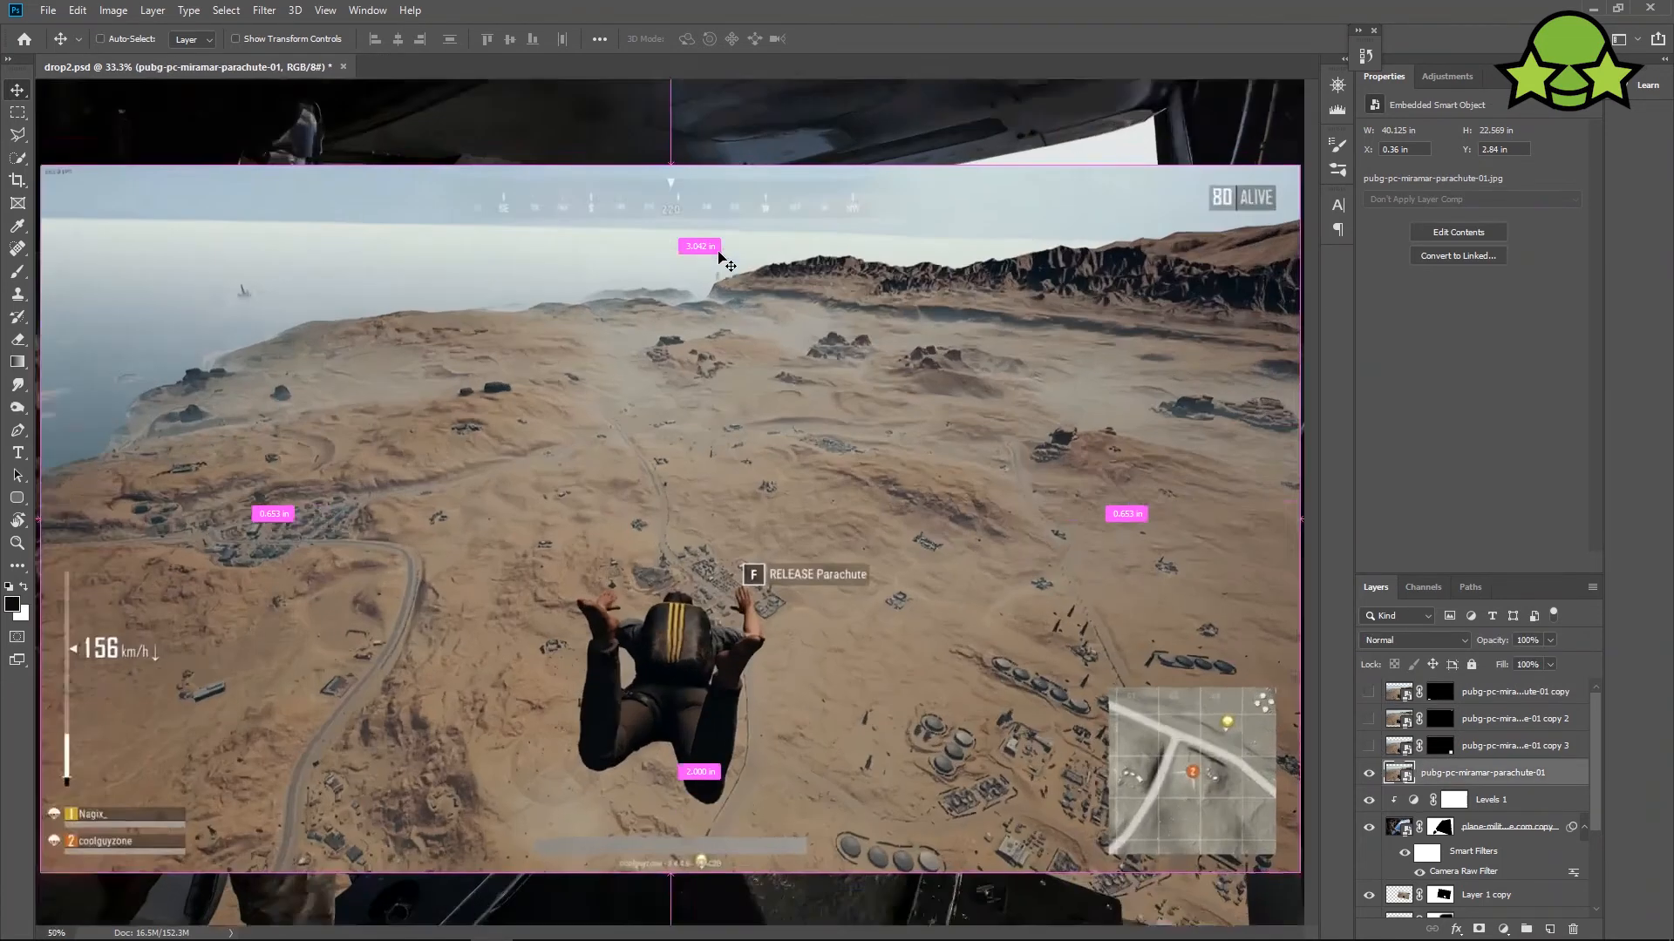
pyautogui.hotkey('ctrl', '+')
pyautogui.hotkey('ctrl', '+')
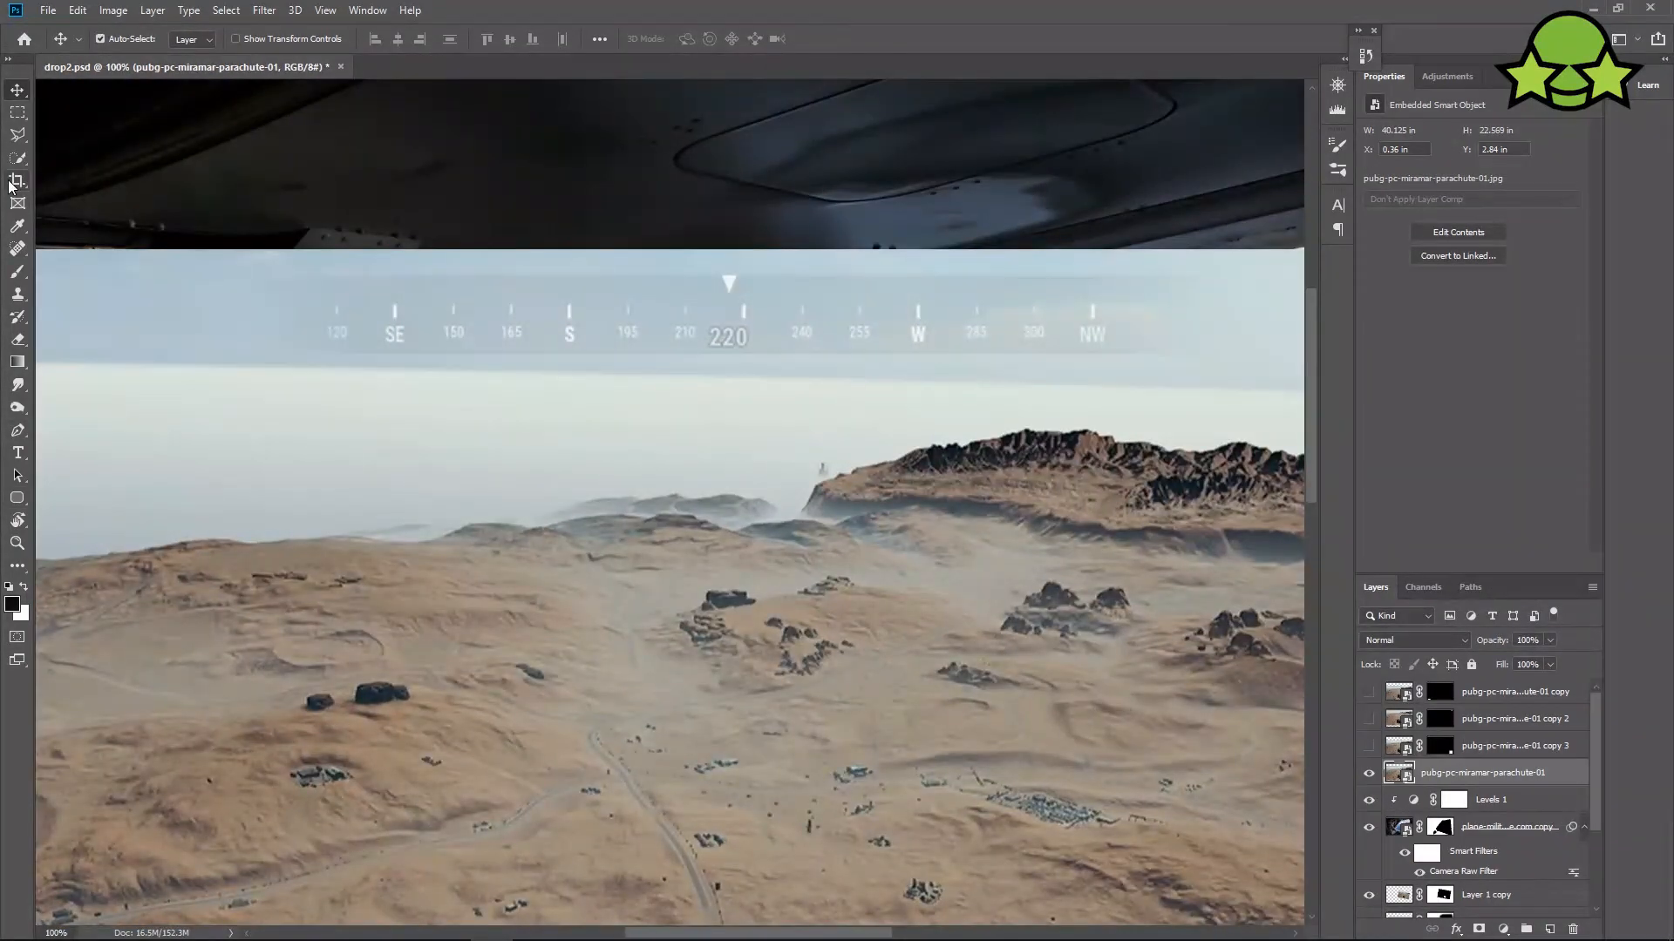
pyautogui.click(17, 111)
pyautogui.moveTo(254, 273); pyautogui.dragTo(926, 353)
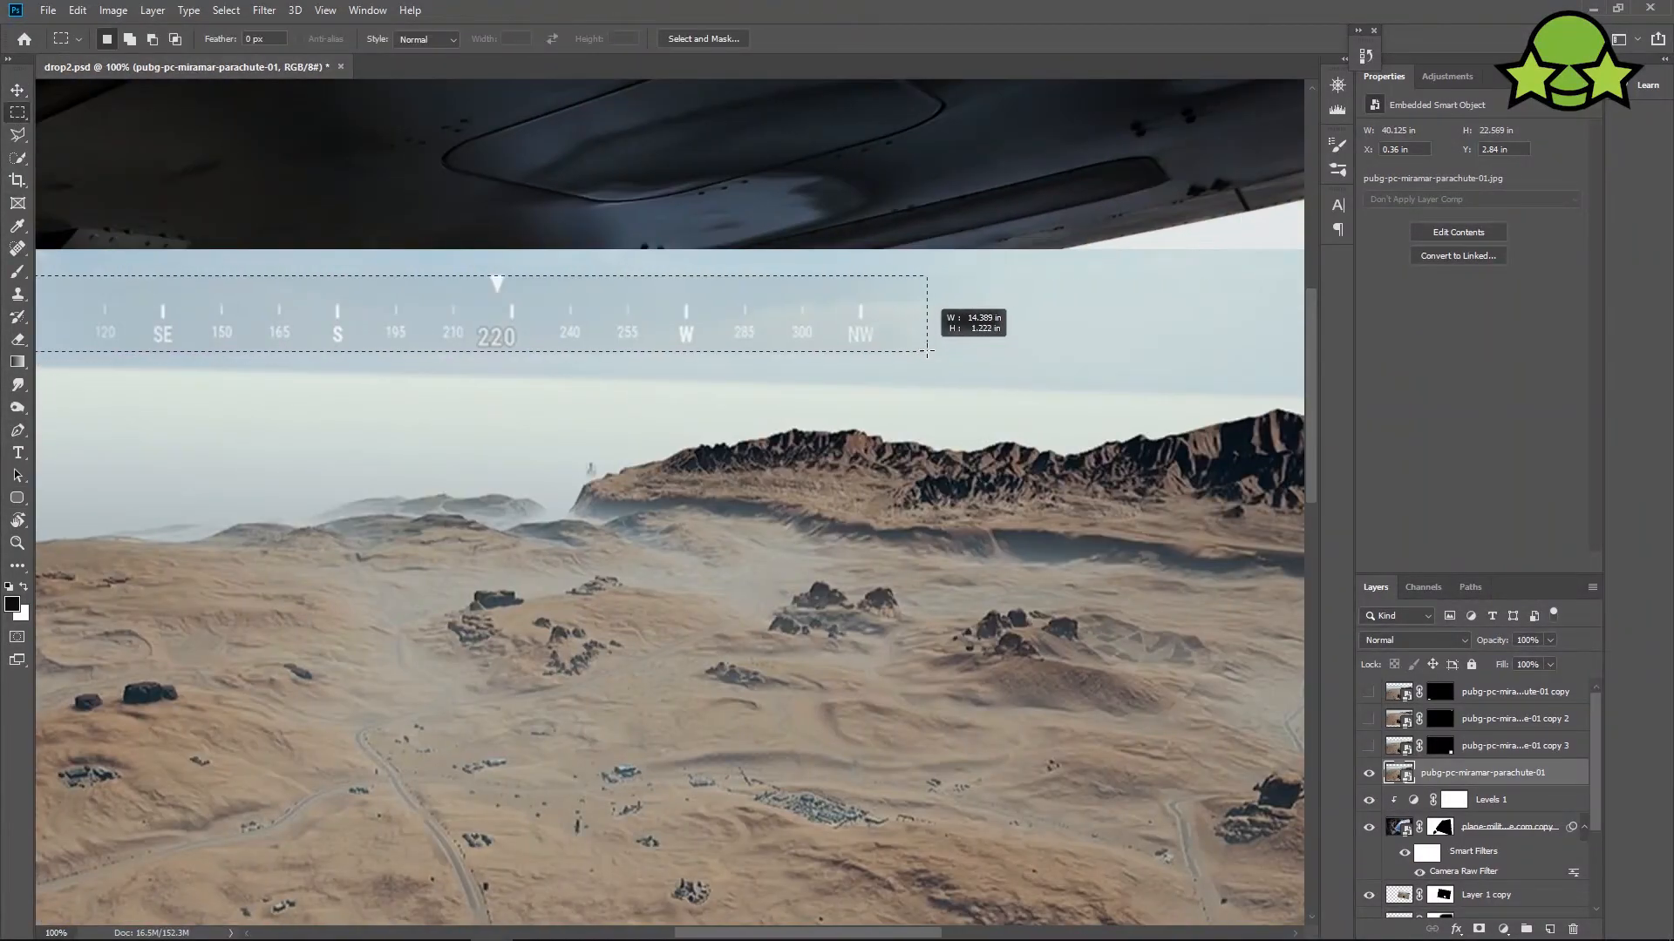
pyautogui.moveTo(1533, 777); pyautogui.dragTo(1550, 929)
pyautogui.click(1480, 930)
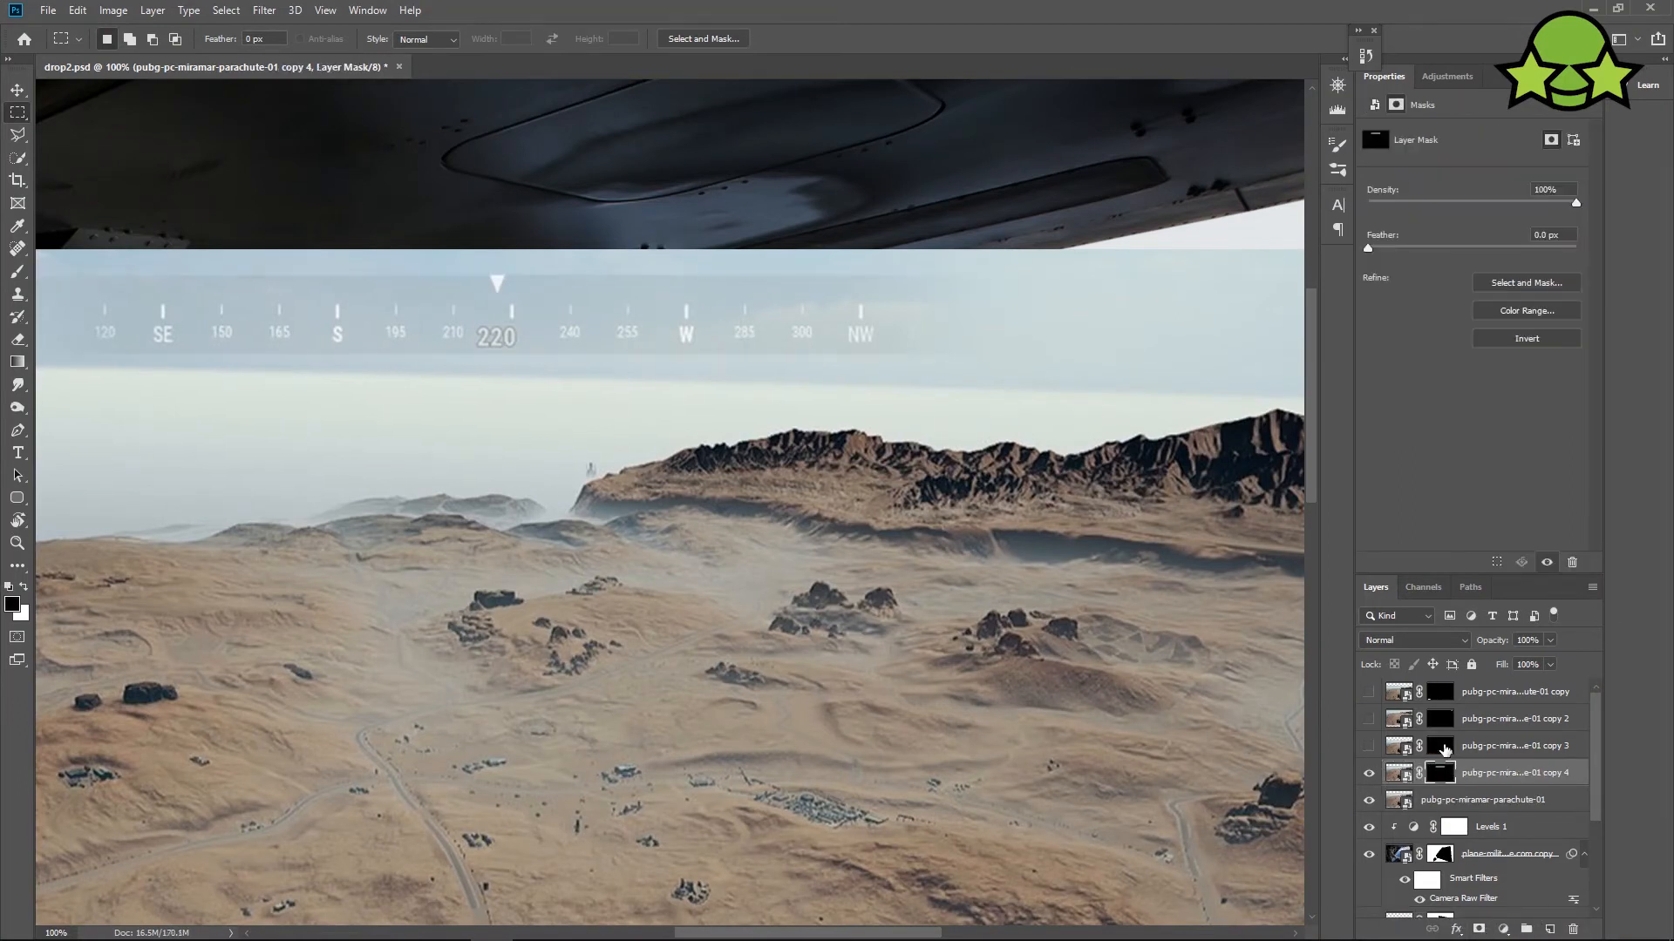
# Group the four masked HUD copies under the name hud, and hide the full screenshot layer.
pyautogui.keyDown('shift'); pyautogui.click(1449, 691); pyautogui.keyUp('shift')
pyautogui.hotkey('ctrl', 'g')
pyautogui.doubleClick(1446, 690)
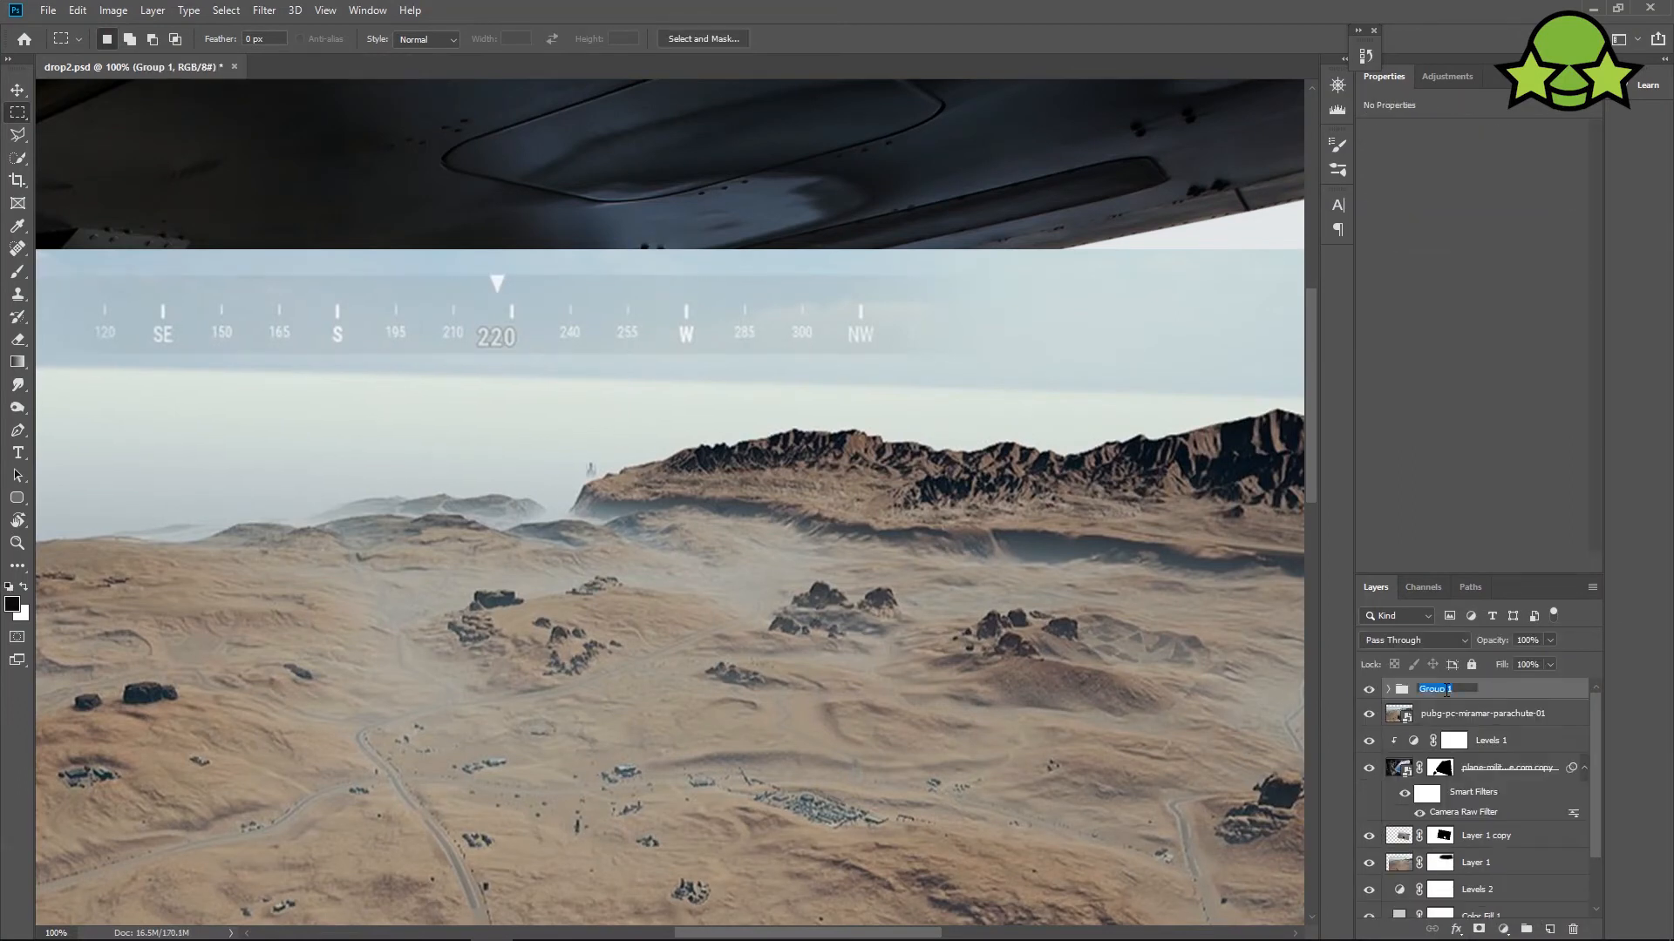
pyautogui.press('Return')
pyautogui.hotkey('ctrl', '-')
pyautogui.hotkey('ctrl', '-')
pyautogui.hotkey('ctrl', '-')
pyautogui.hotkey('alt', 'Tab')
pyautogui.hotkey('alt', 'Tab')
pyautogui.hotkey('alt', 'Tab')
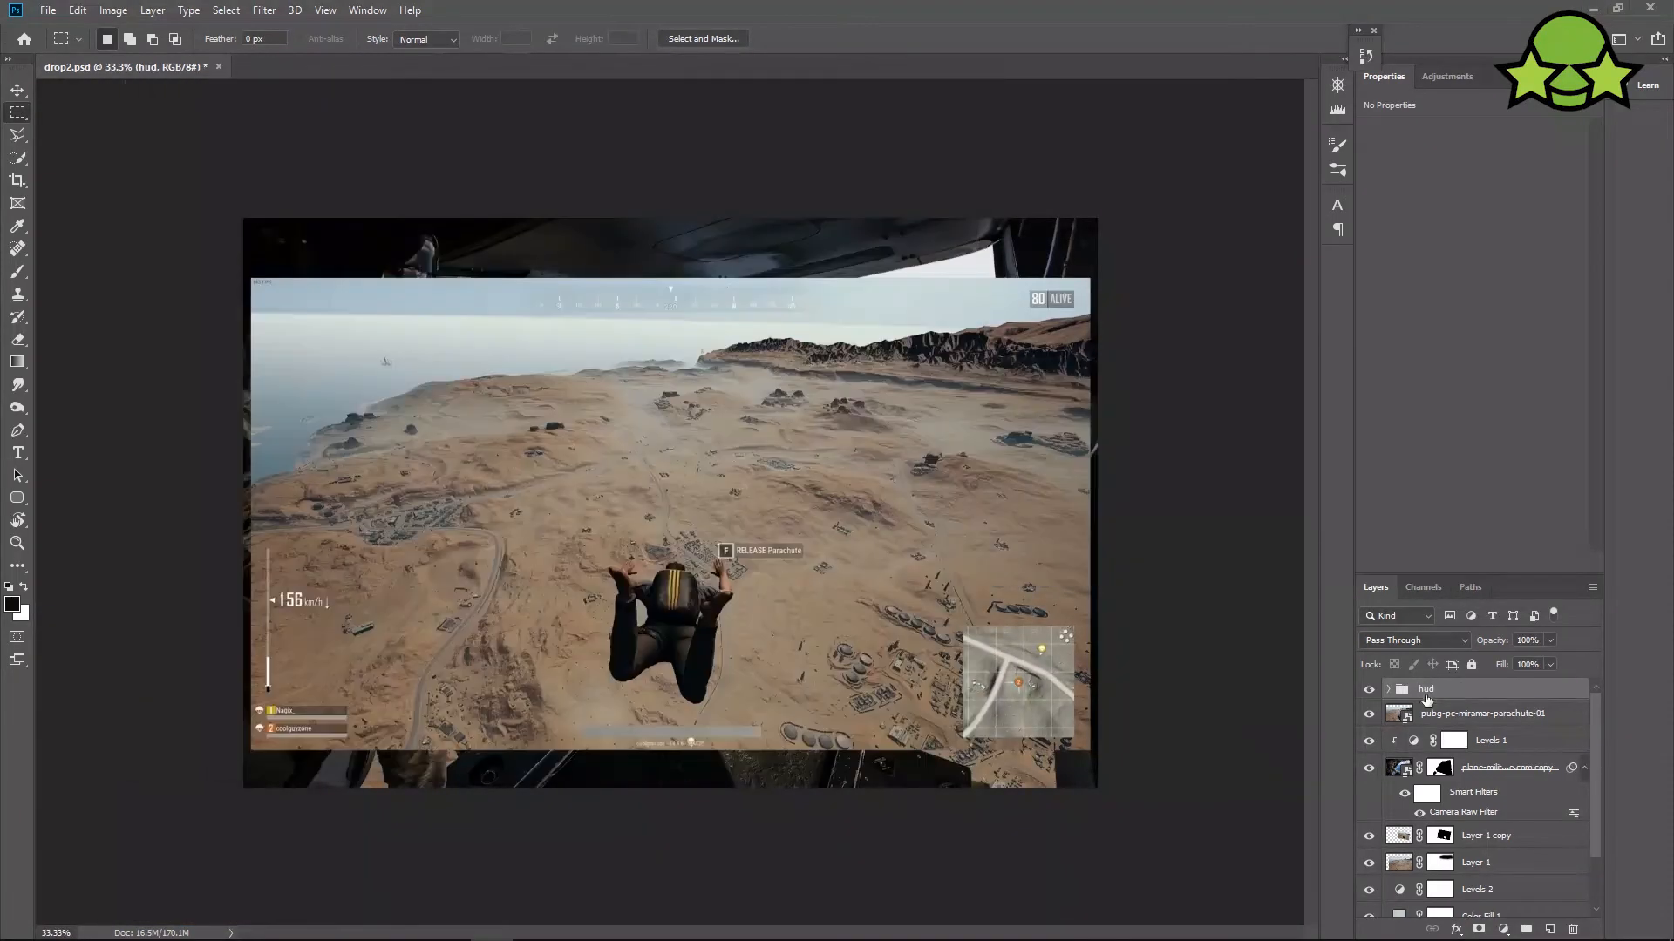
pyautogui.click(1369, 713)
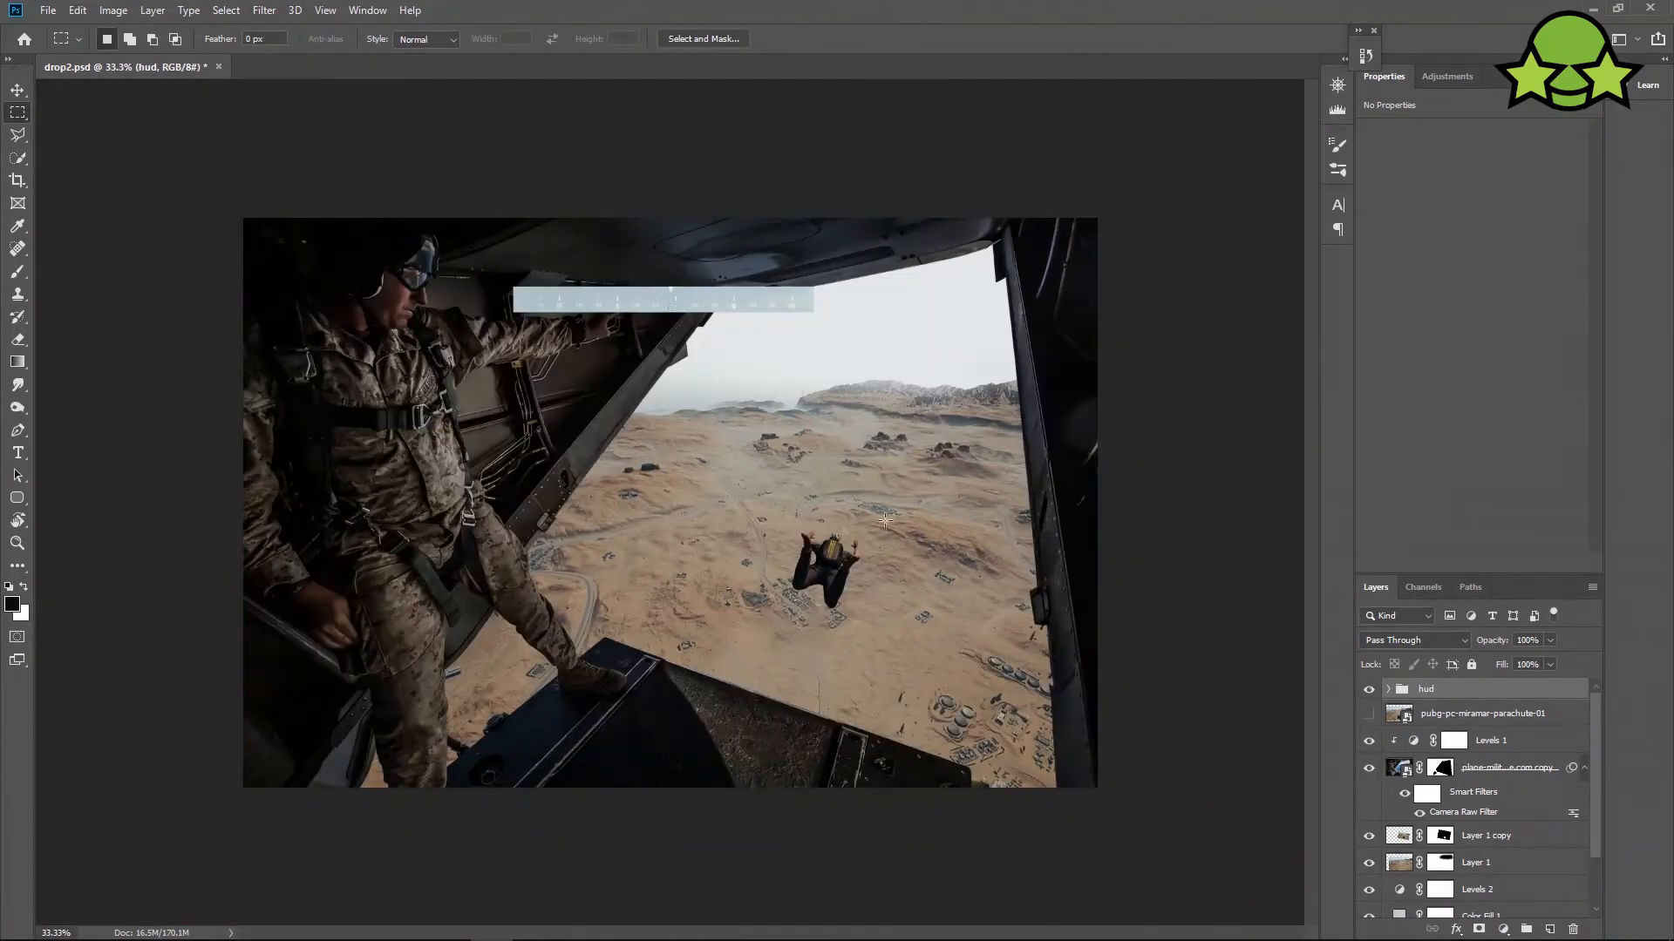
# Move the compass strip layer up to Y 1.38 in and show the other three HUD copies.
pyautogui.click(21, 89)
pyautogui.moveTo(663, 299); pyautogui.dragTo(663, 268)
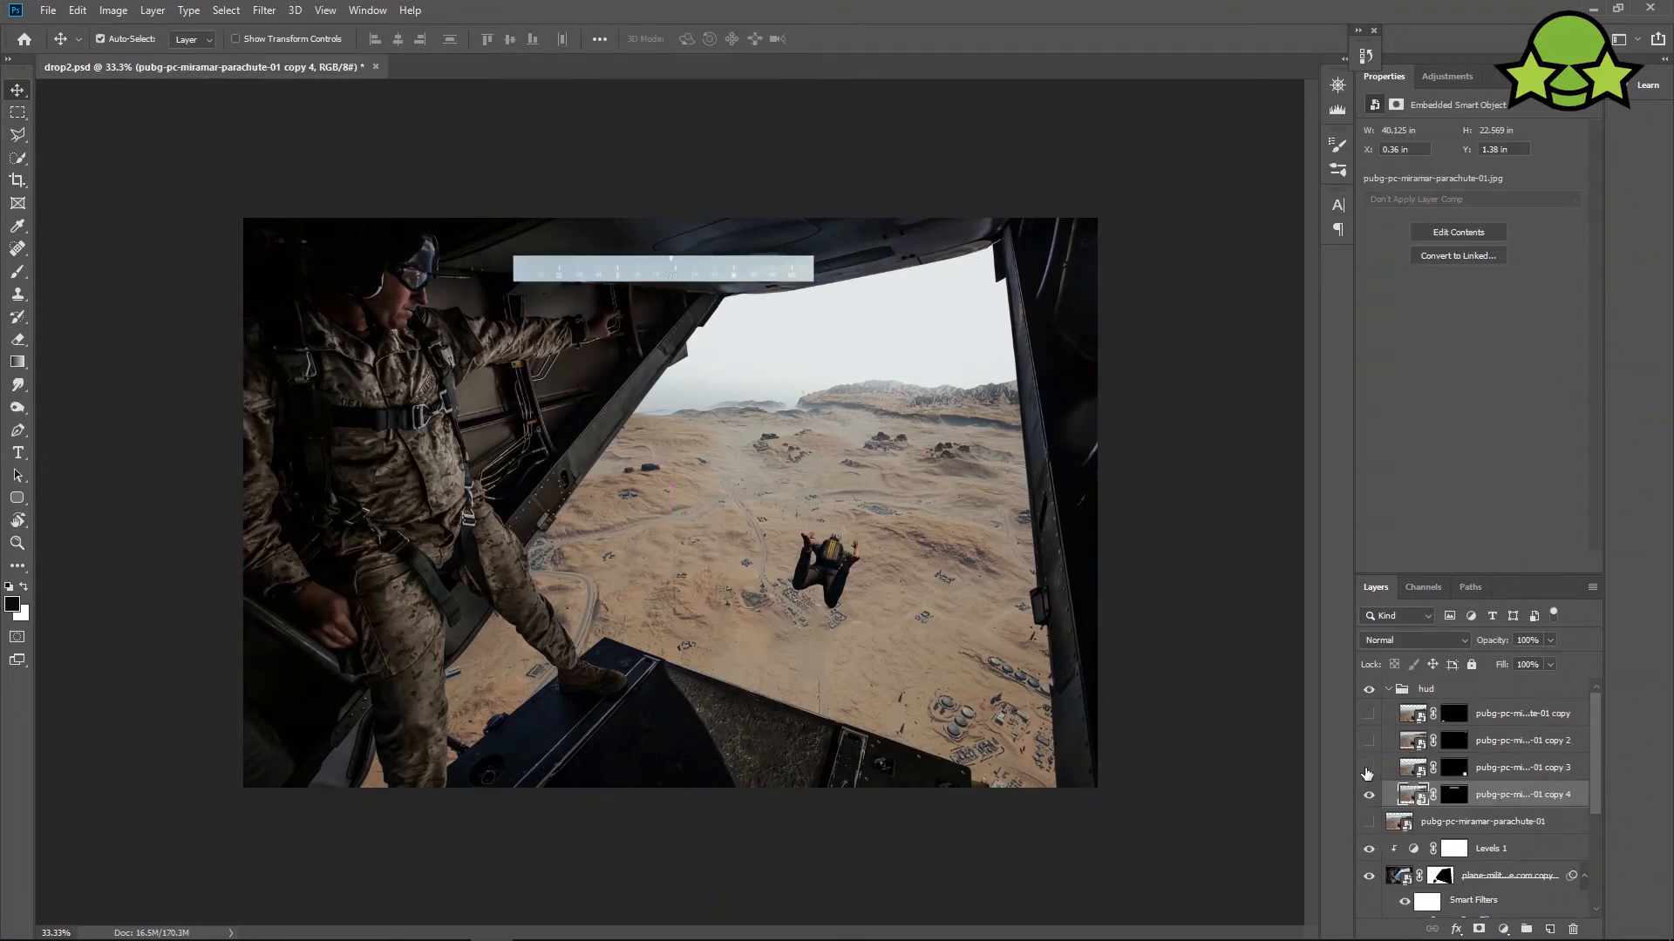
pyautogui.moveTo(1368, 768); pyautogui.dragTo(1369, 713)
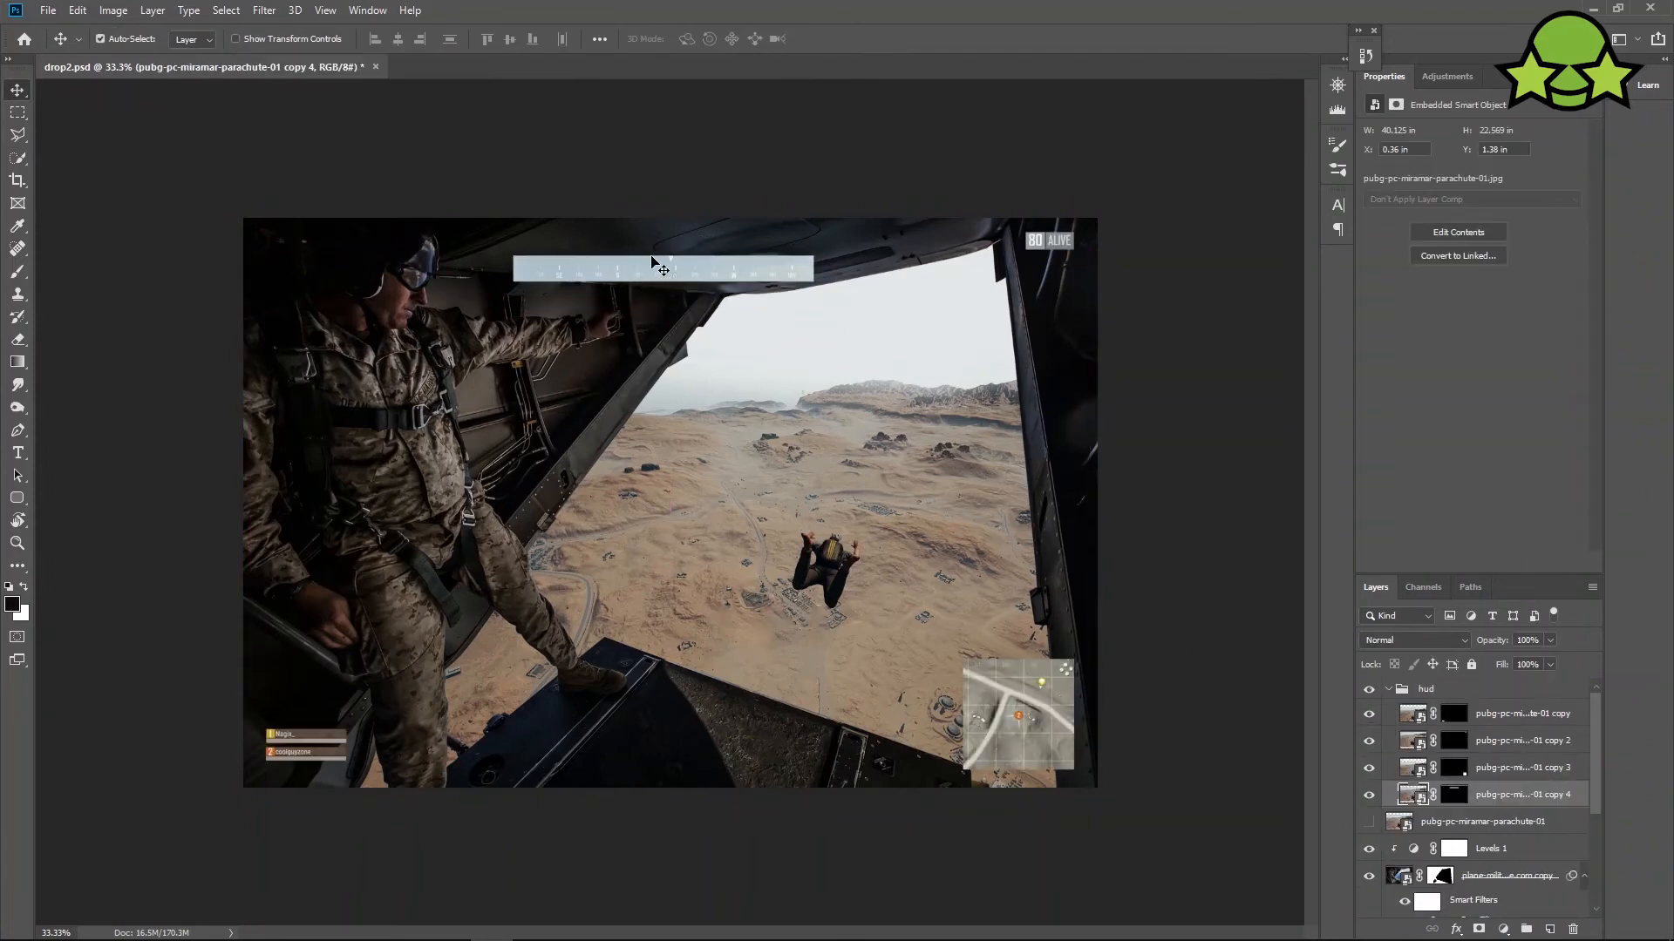
# Set the compass strip layer to Hard Light blending at 55% opacity.
pyautogui.hotkey('ctrl', '+')
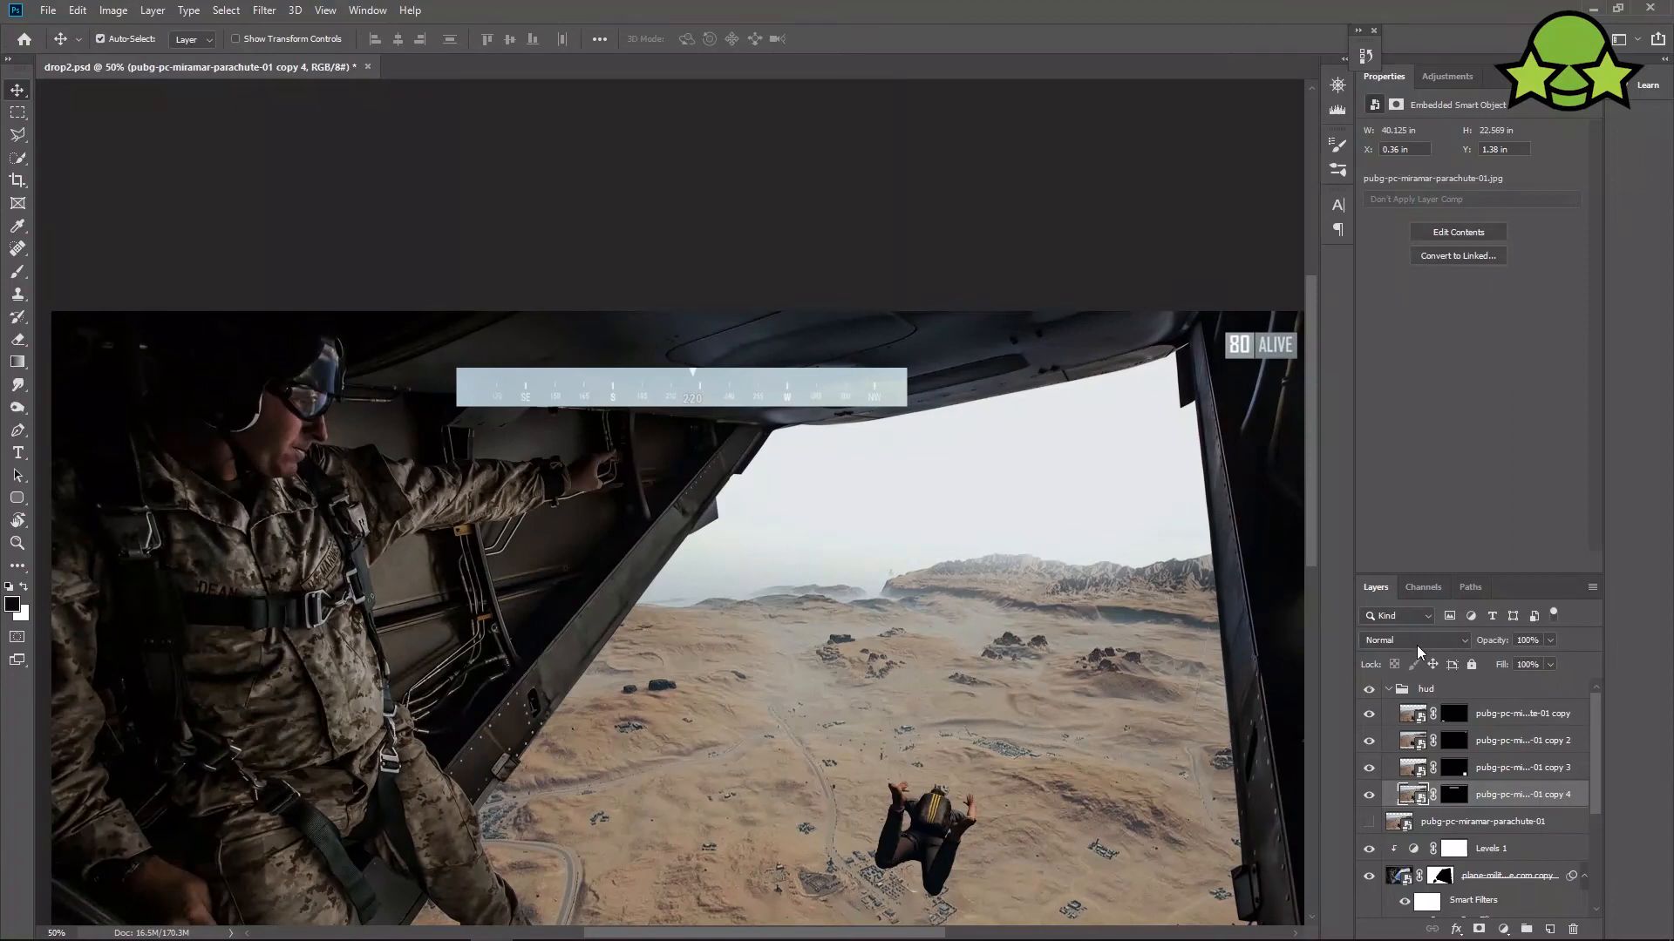
pyautogui.click(1417, 644)
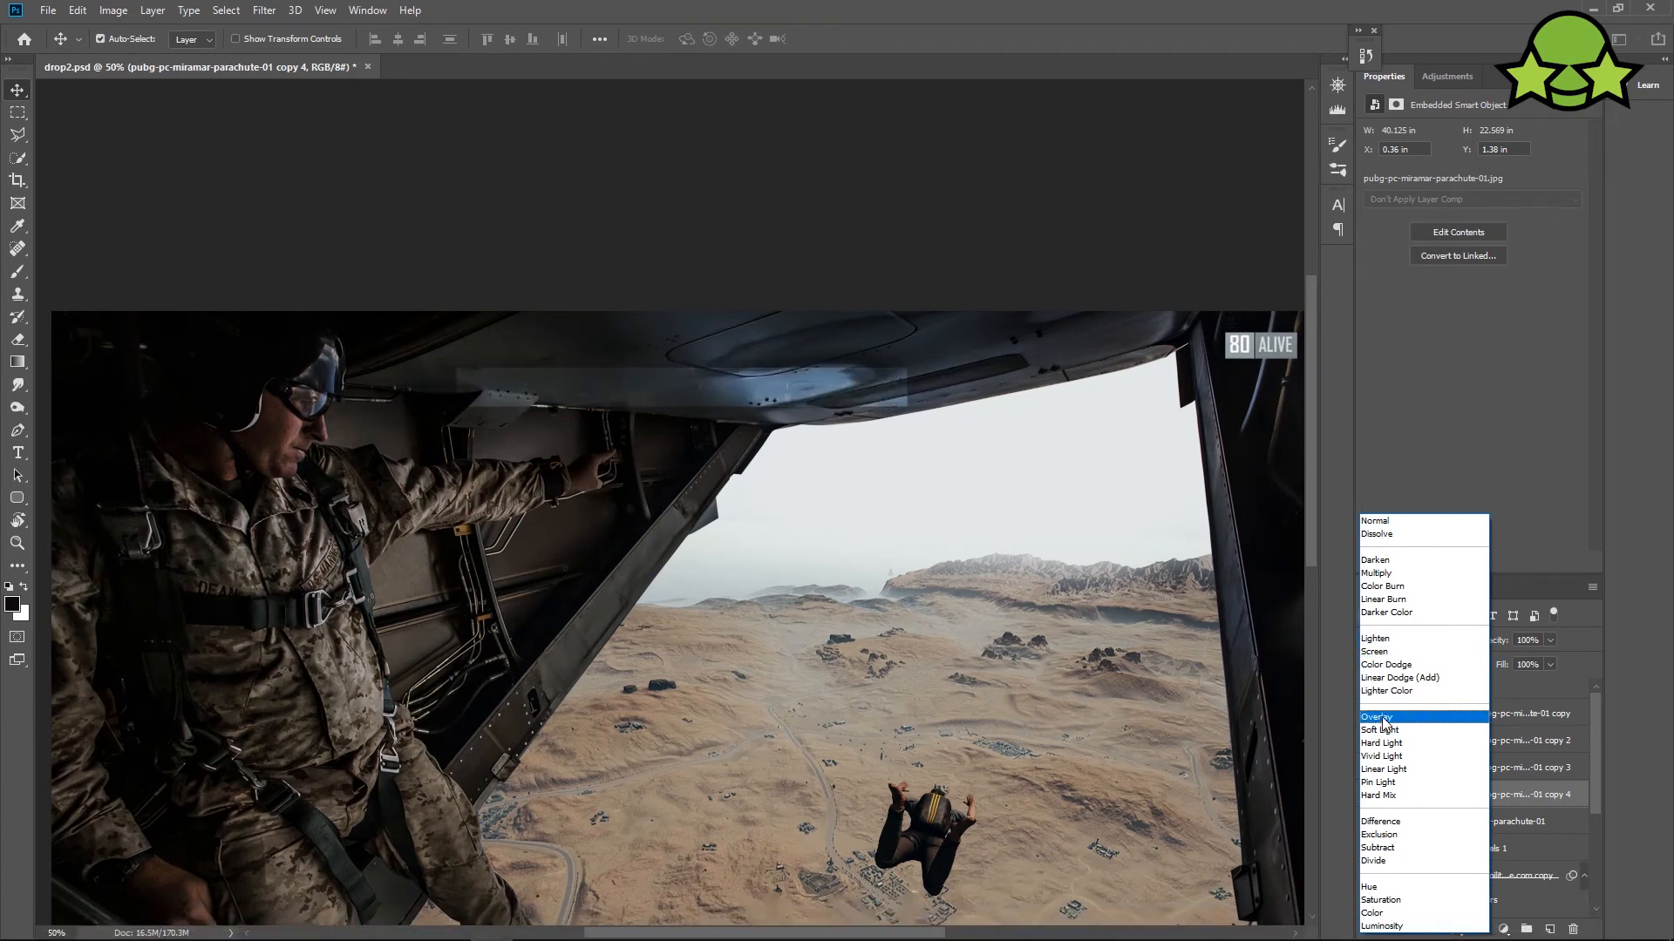
pyautogui.click(1390, 755)
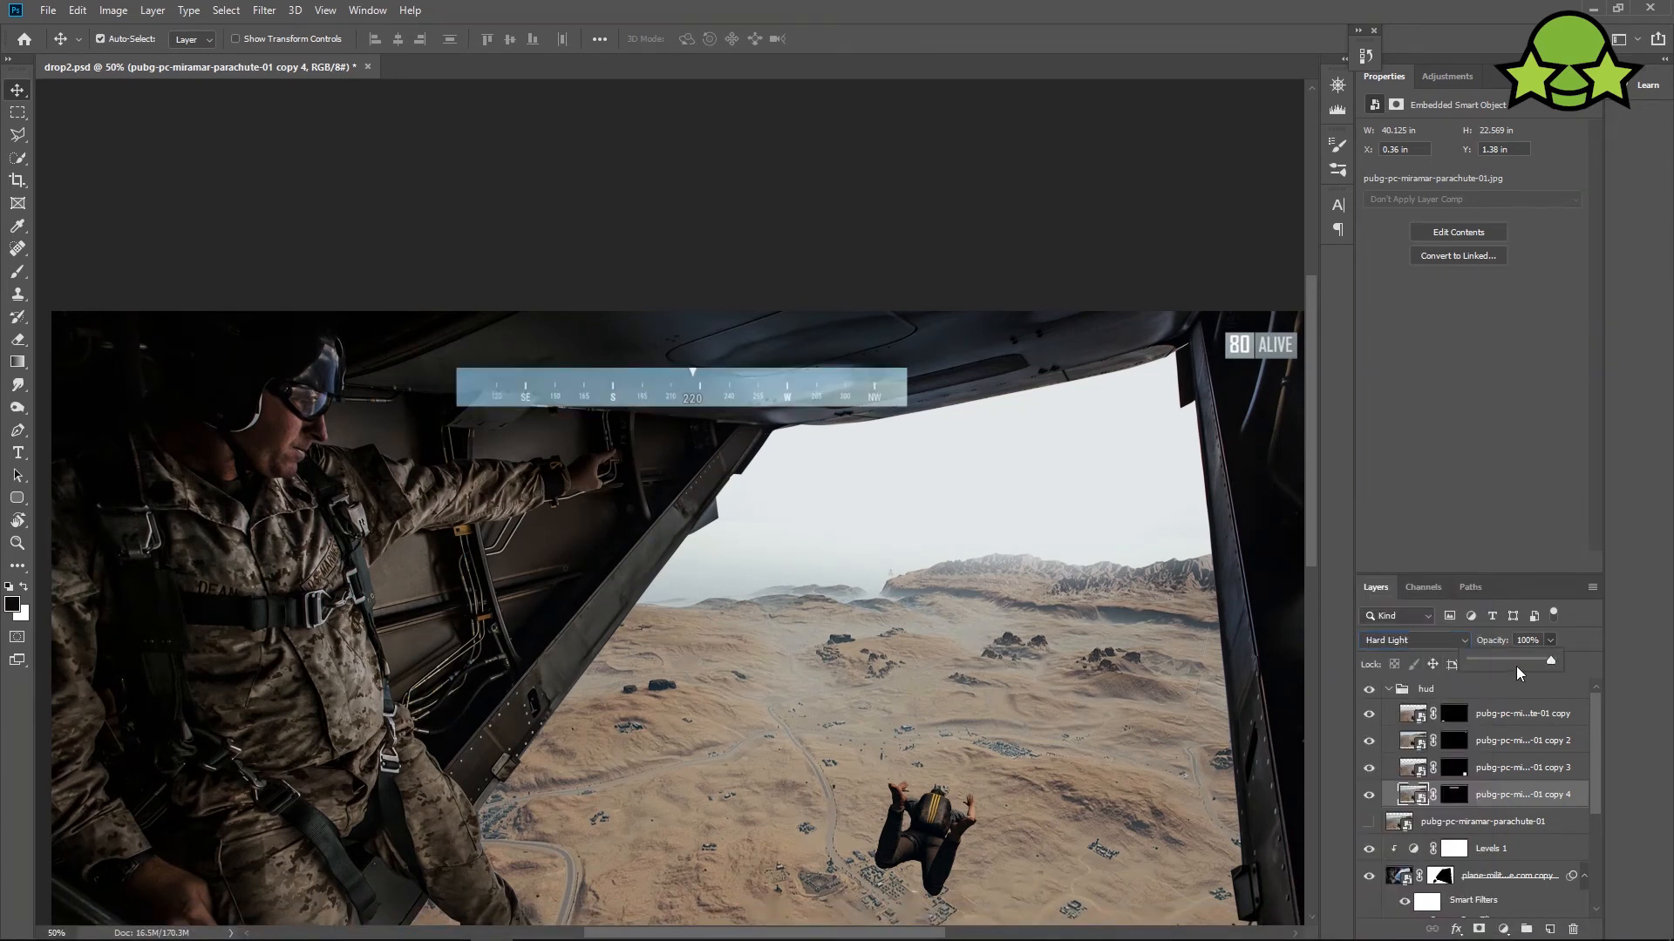
pyautogui.click(1515, 663)
pyautogui.hotkey('ctrl', '-')
pyautogui.hotkey('ctrl', '-')
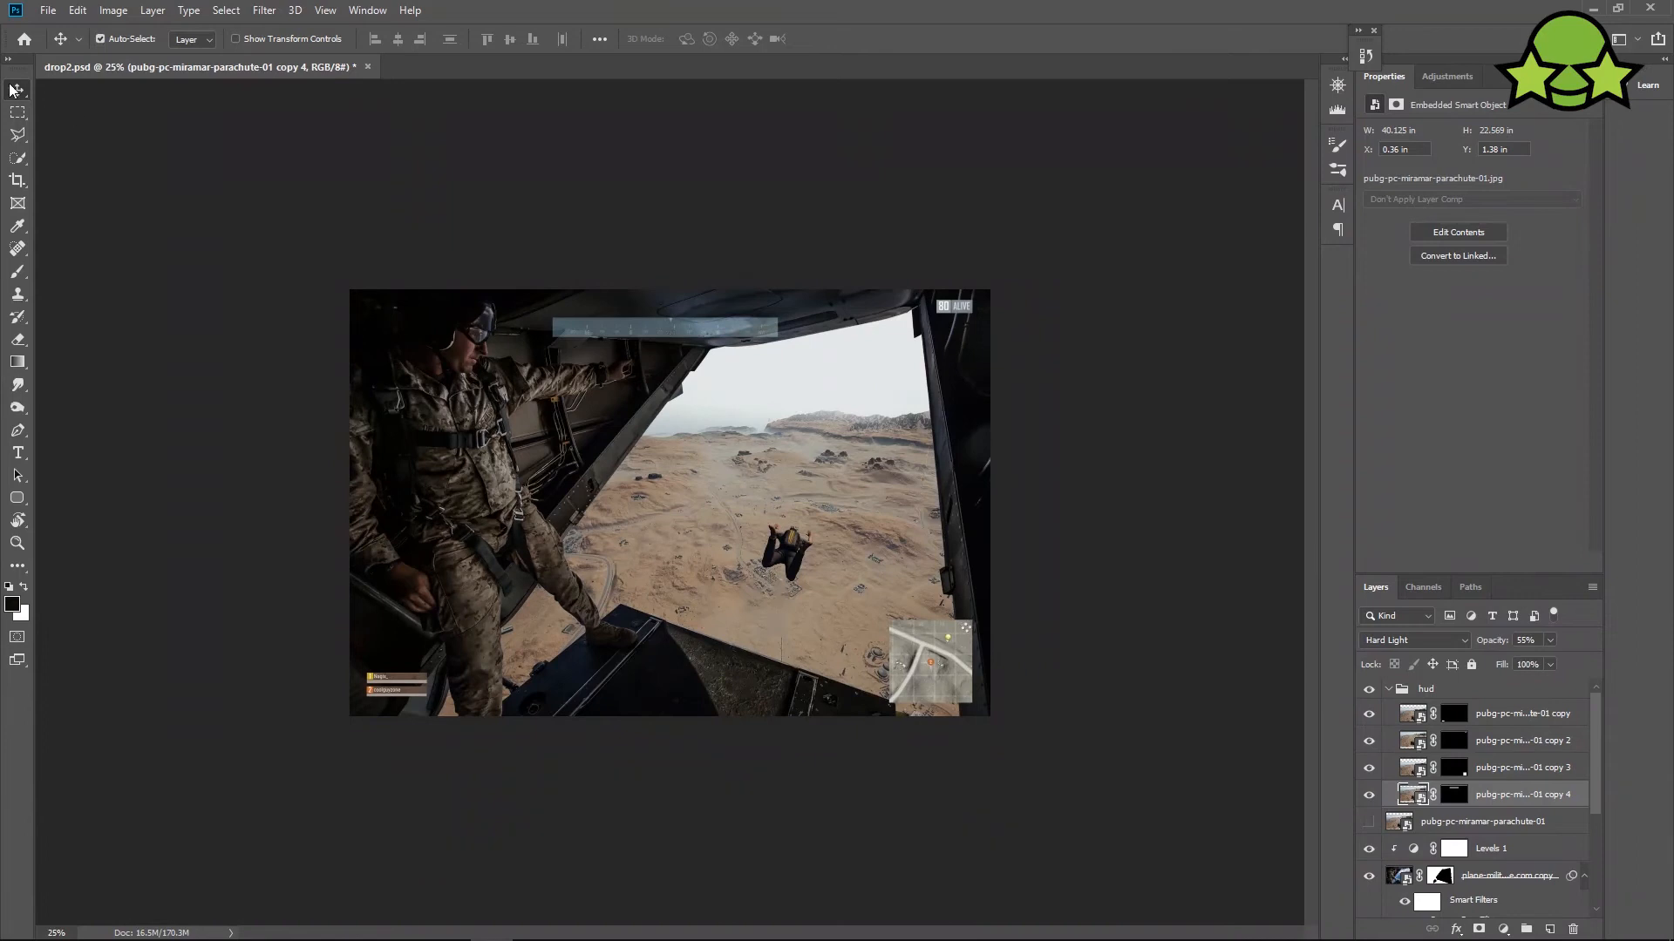
# Enlarge the compass strip layer to about 49.14 by 27.64 in and place it along the image's upper edge at Y 0 in.
pyautogui.hotkey('ctrl', 't')
pyautogui.moveTo(991, 715); pyautogui.dragTo(1056, 699)
pyautogui.moveTo(795, 541); pyautogui.dragTo(796, 565)
pyautogui.click(835, 39)
pyautogui.hotkey('ctrl', '+')
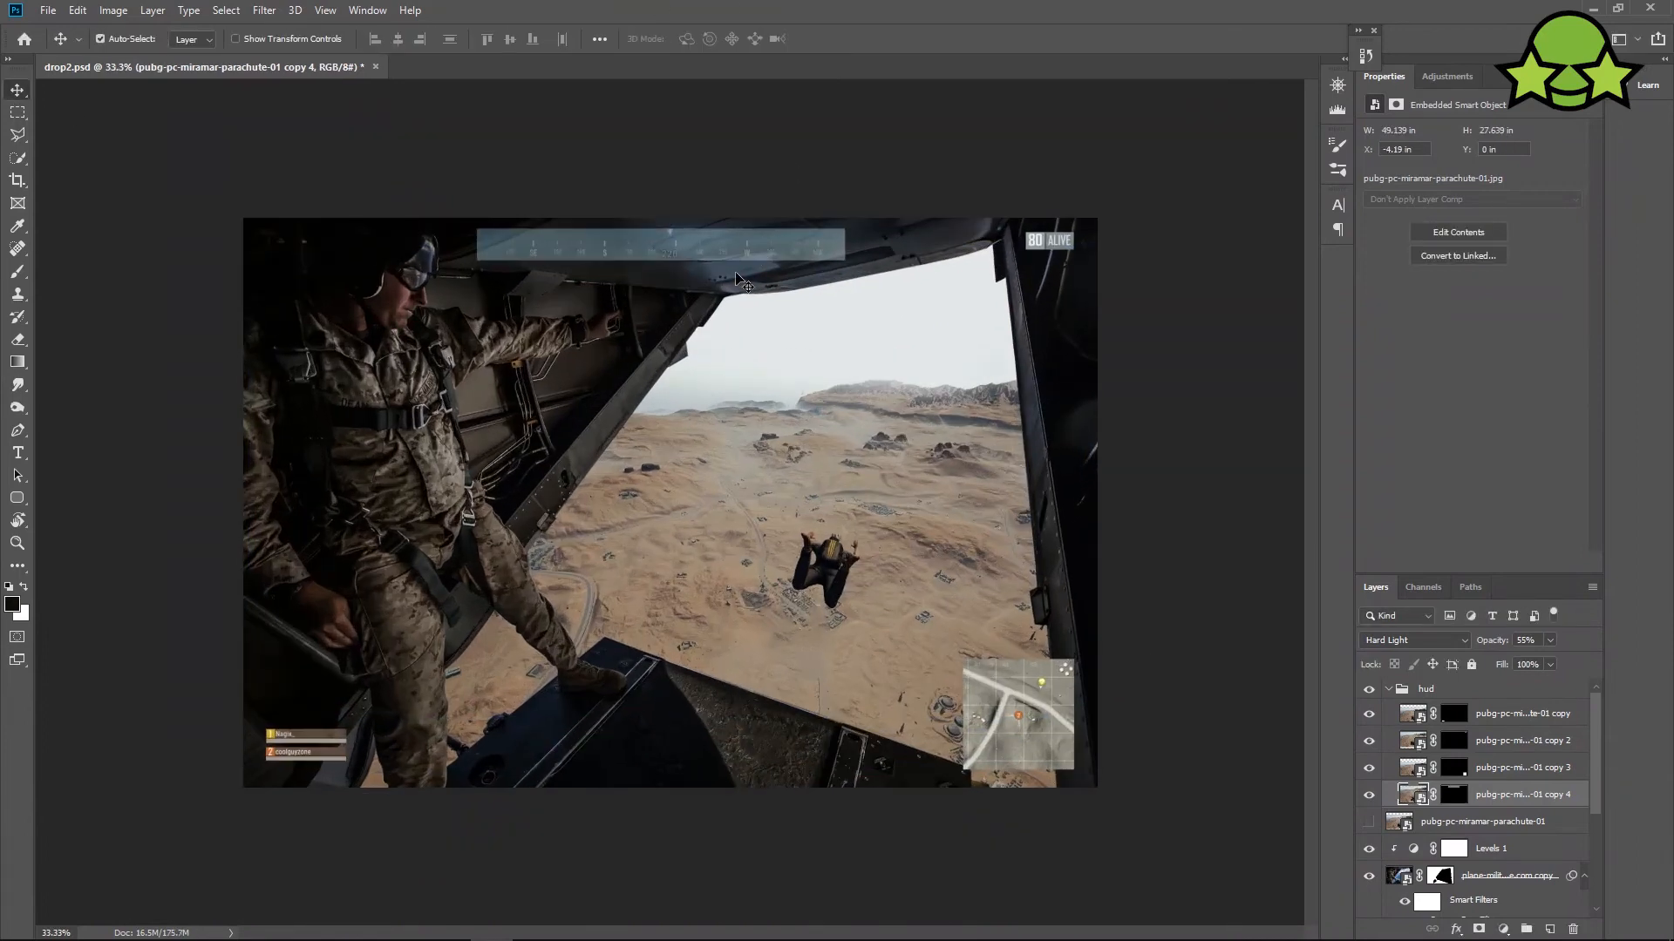
# Restore the compass strip layer to Normal blending at 100% opacity.
pyautogui.hotkey('ctrl', '+')
pyautogui.scroll(1, 706, 305)
pyautogui.hotkey('ctrl', '-')
pyautogui.click(1550, 640)
pyautogui.moveTo(1551, 659); pyautogui.dragTo(1592, 661)
pyautogui.click(1465, 641)
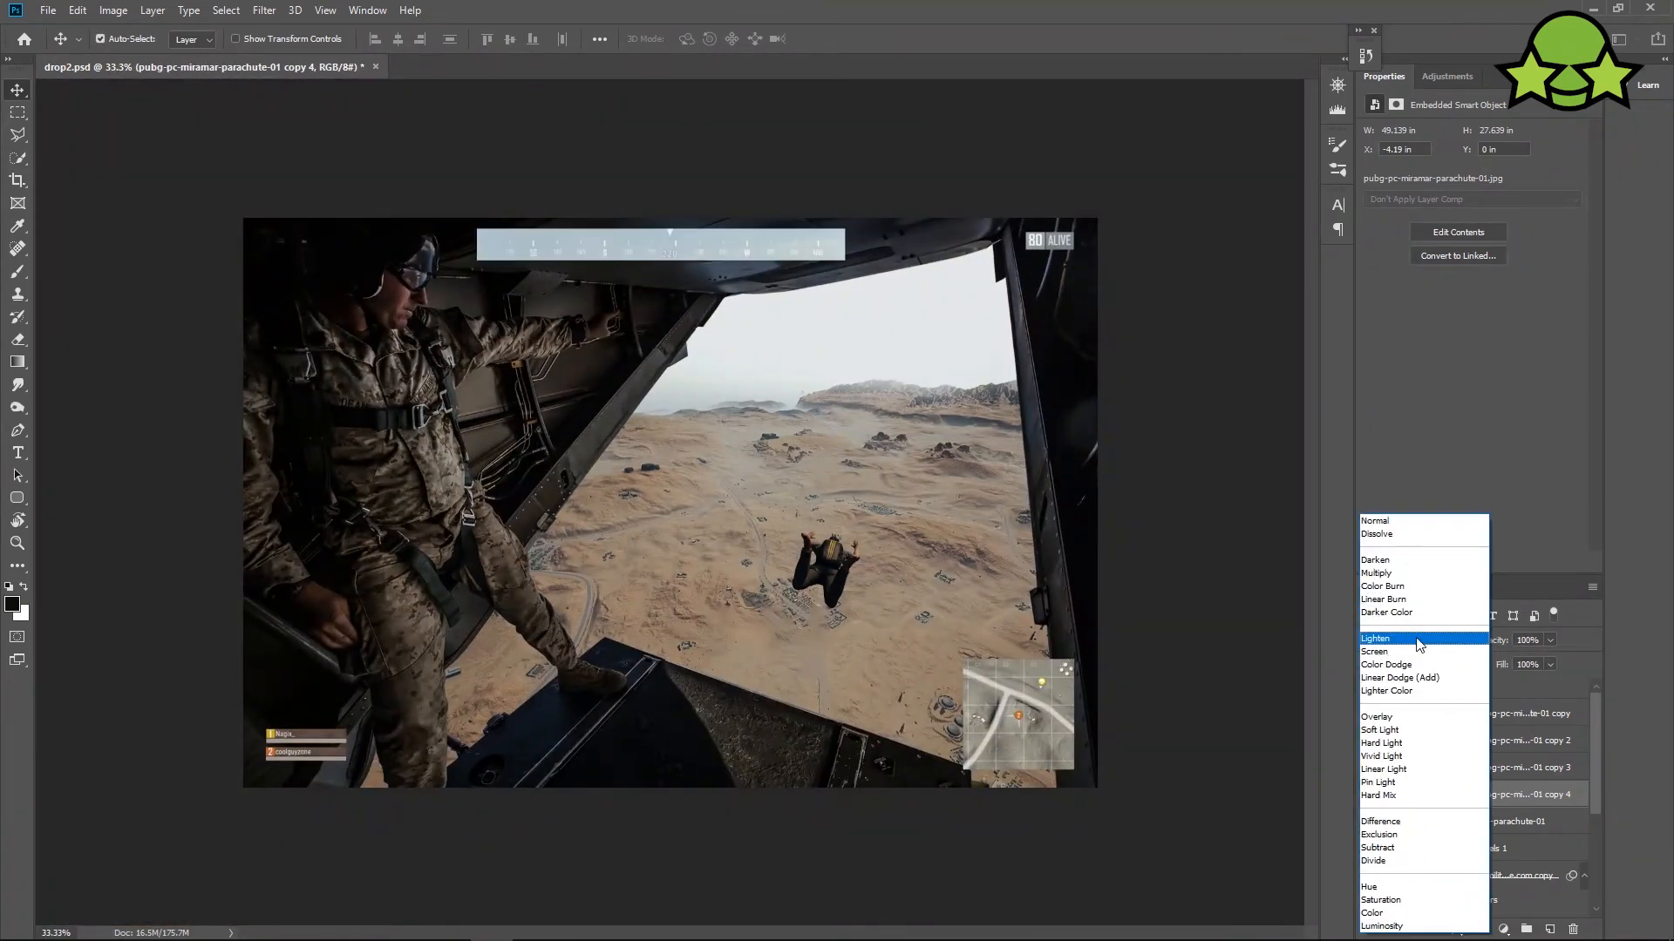
pyautogui.click(1380, 523)
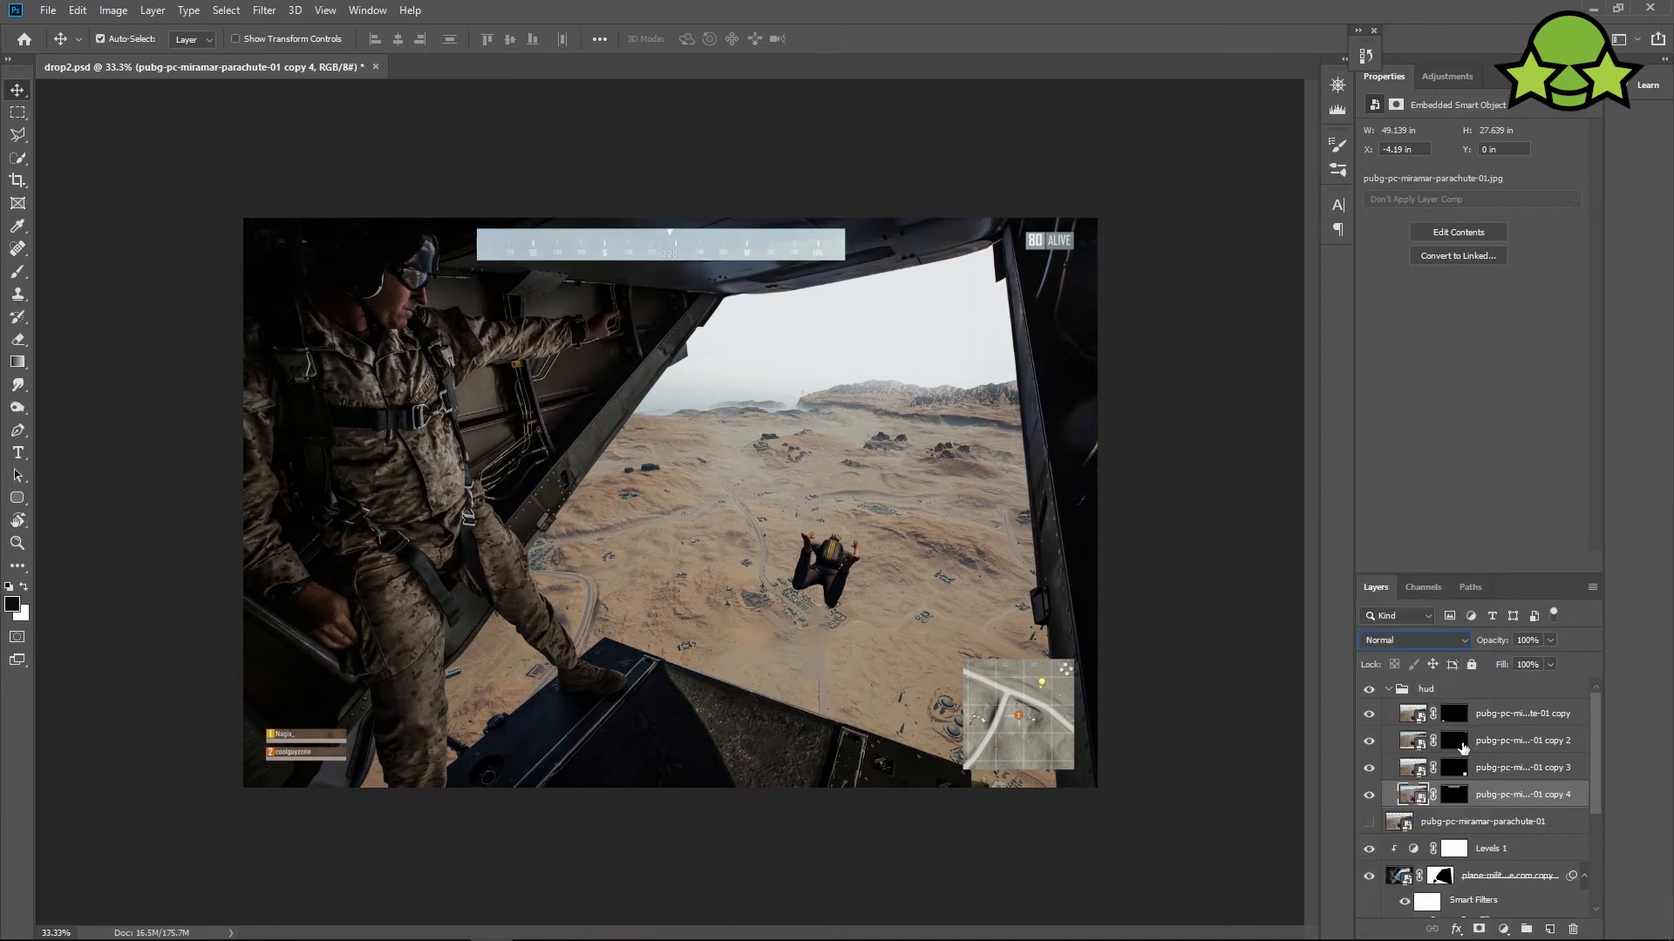
# Add a Levels adjustment clipped to the compass strip layer, with the midtones at 0.57.
pyautogui.click(1446, 76)
pyautogui.click(1422, 116)
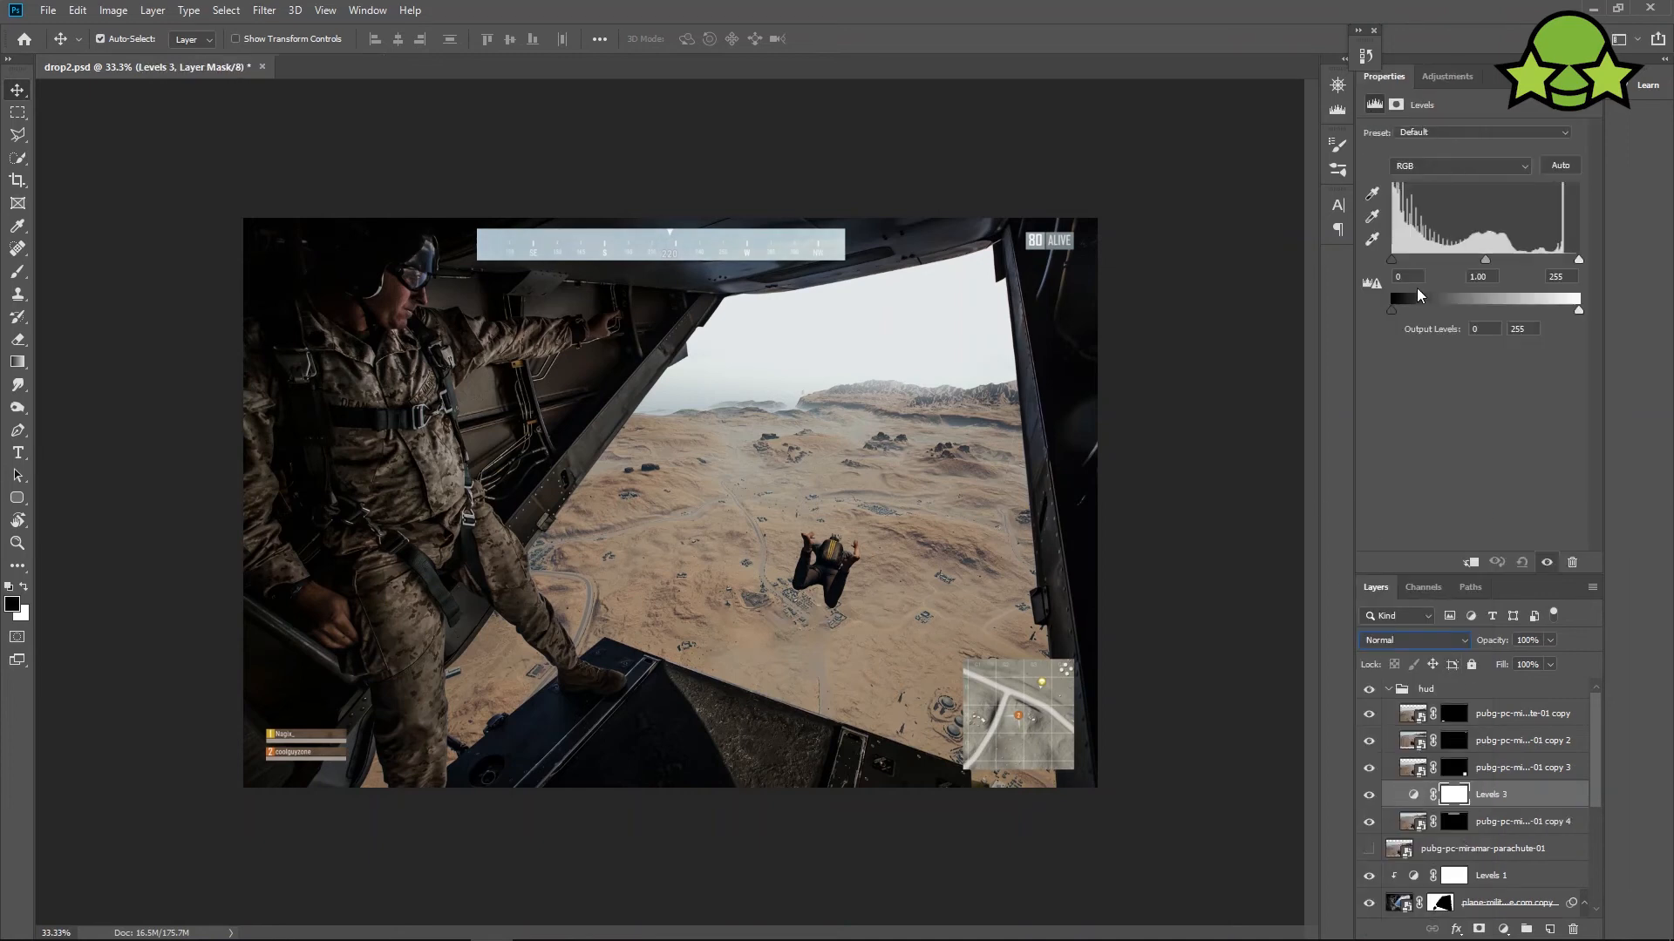
pyautogui.moveTo(1488, 259); pyautogui.dragTo(1517, 259)
pyautogui.rightClick(1482, 796)
pyautogui.click(1482, 388)
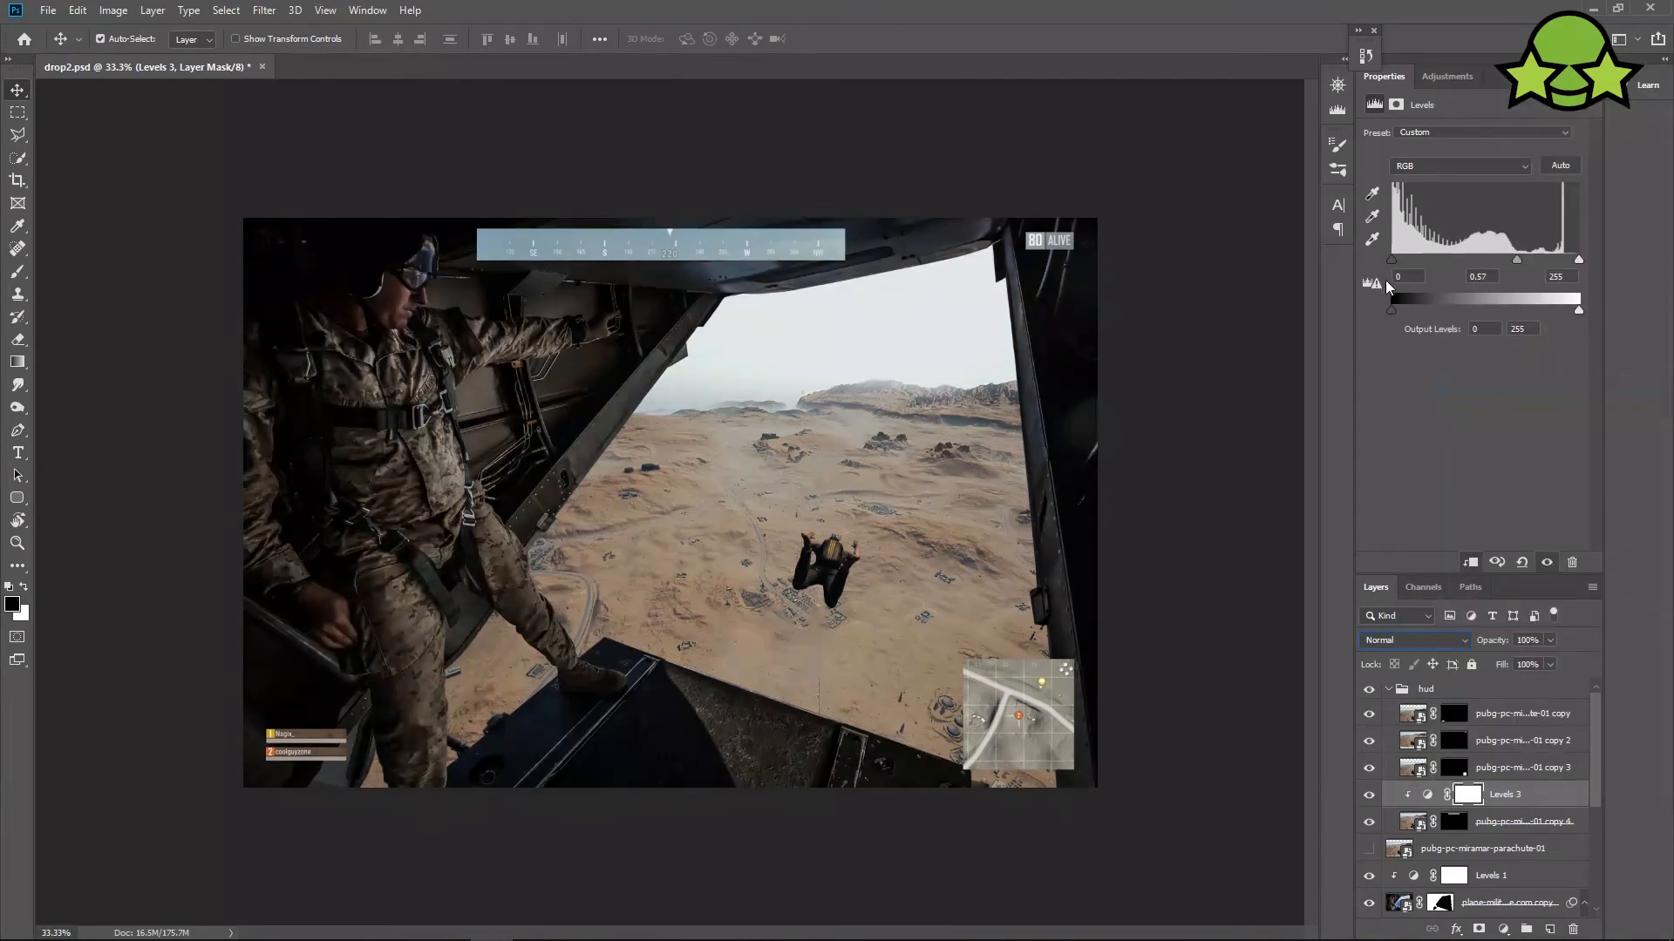
# Set the compass Levels inputs to 196, 0.54 and 251, and blend the adjustment with Lighten at 27% opacity.
pyautogui.moveTo(1402, 261); pyautogui.dragTo(1532, 264)
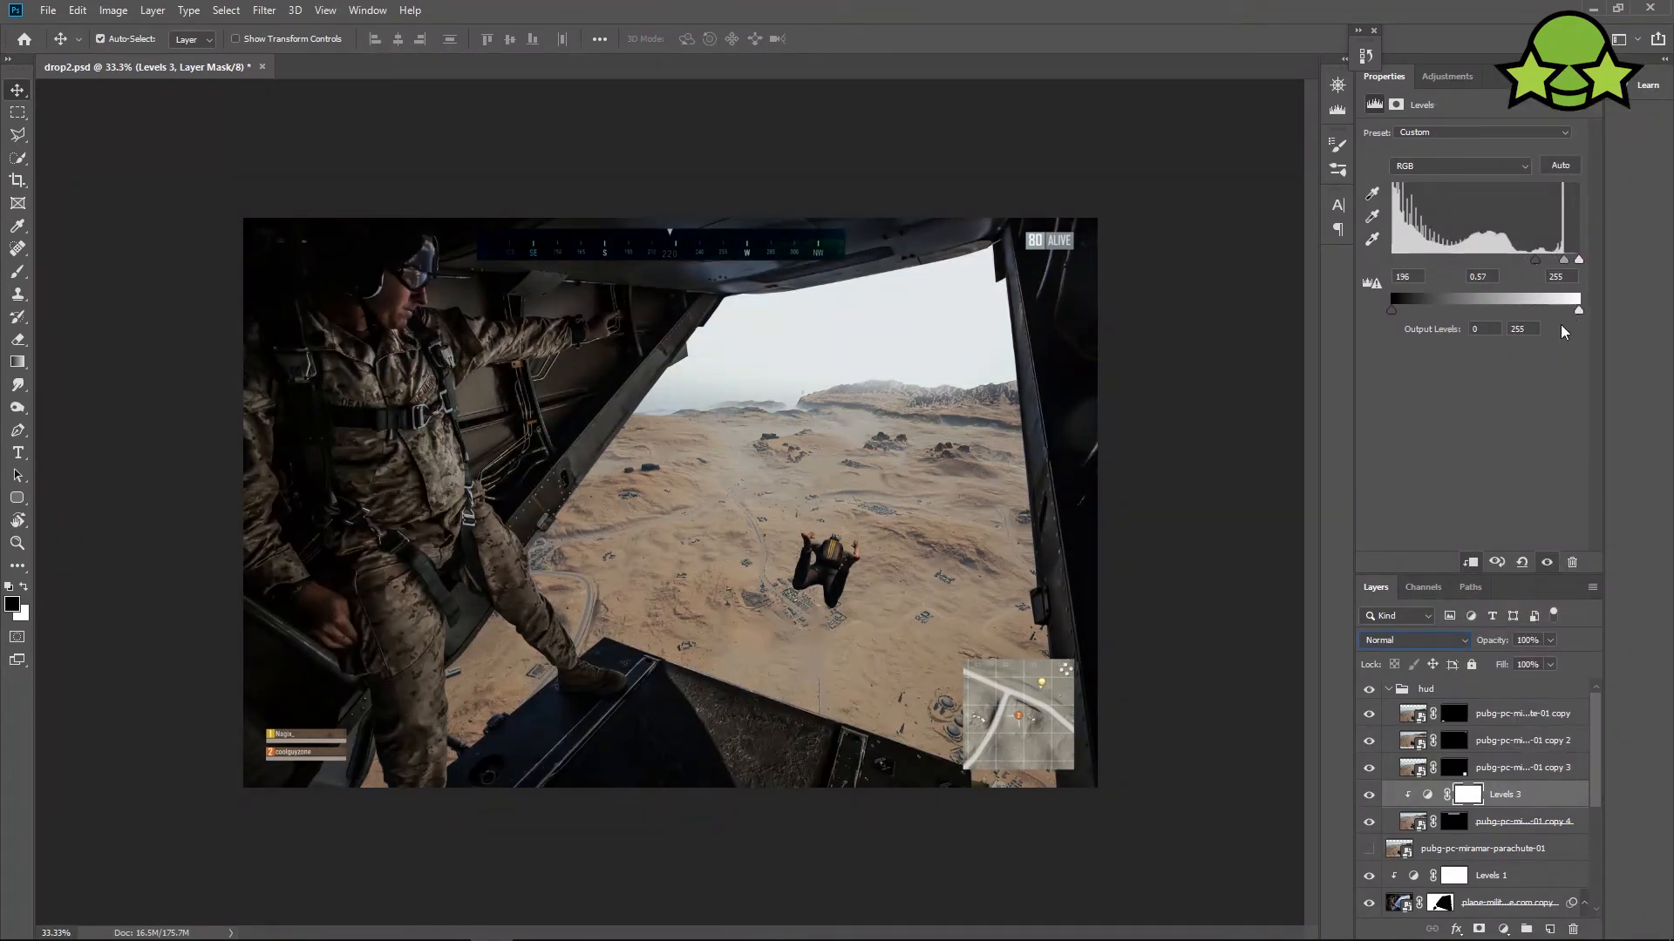
pyautogui.moveTo(1428, 311); pyautogui.dragTo(1391, 311)
pyautogui.moveTo(1562, 258); pyautogui.dragTo(1573, 261)
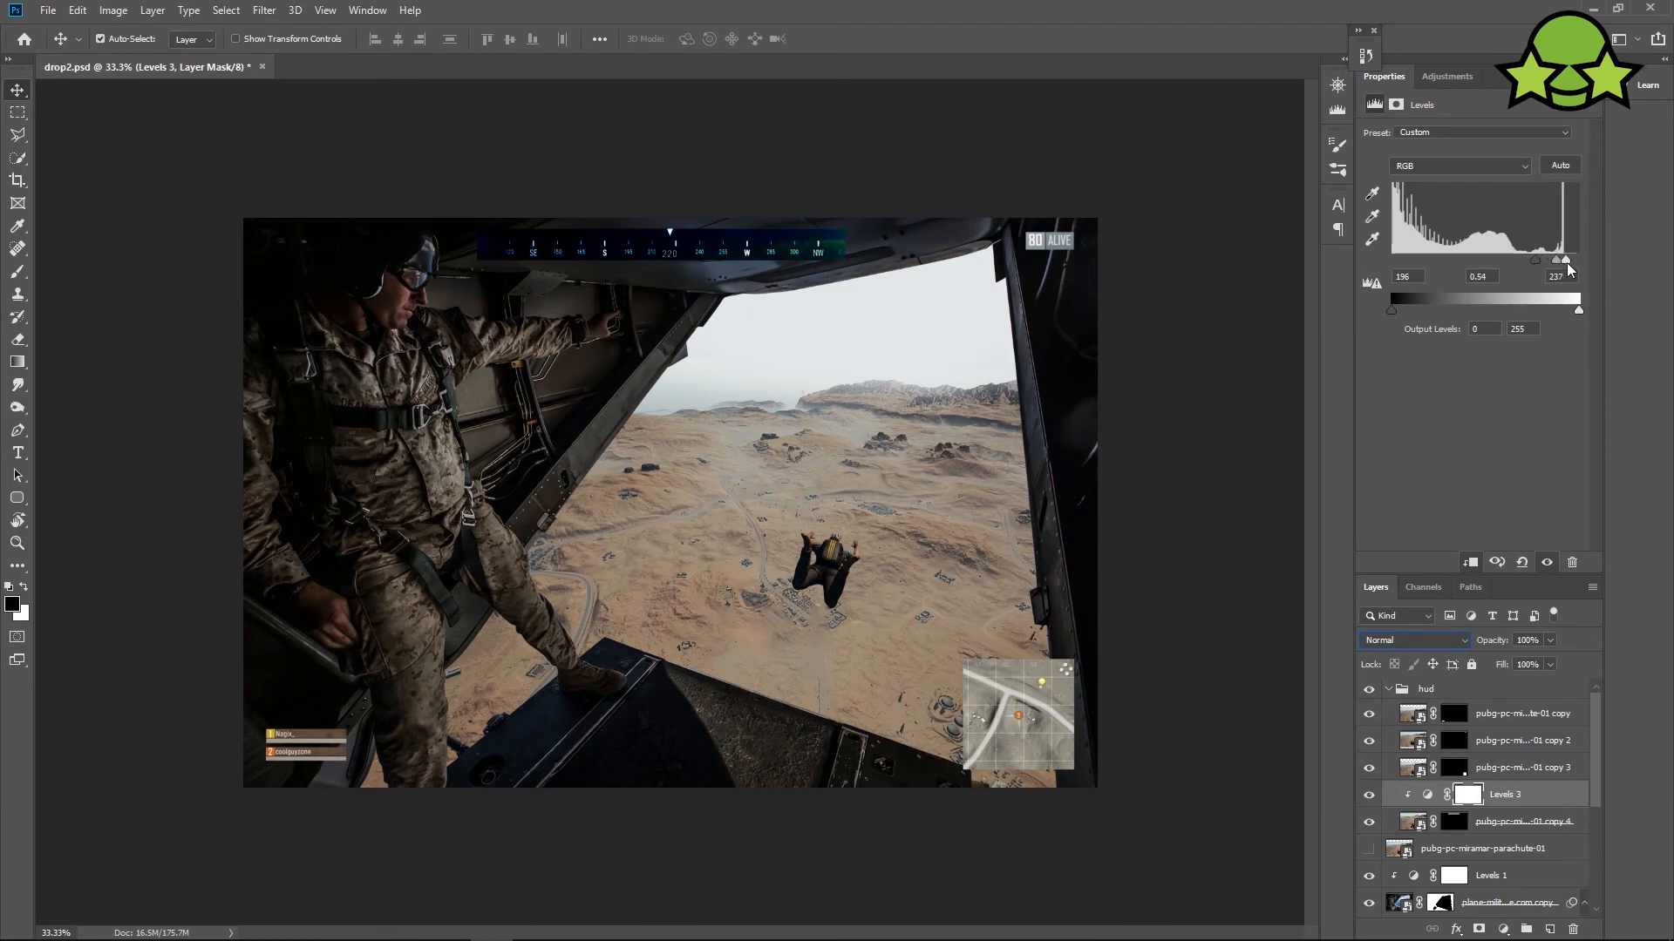
pyautogui.click(1414, 640)
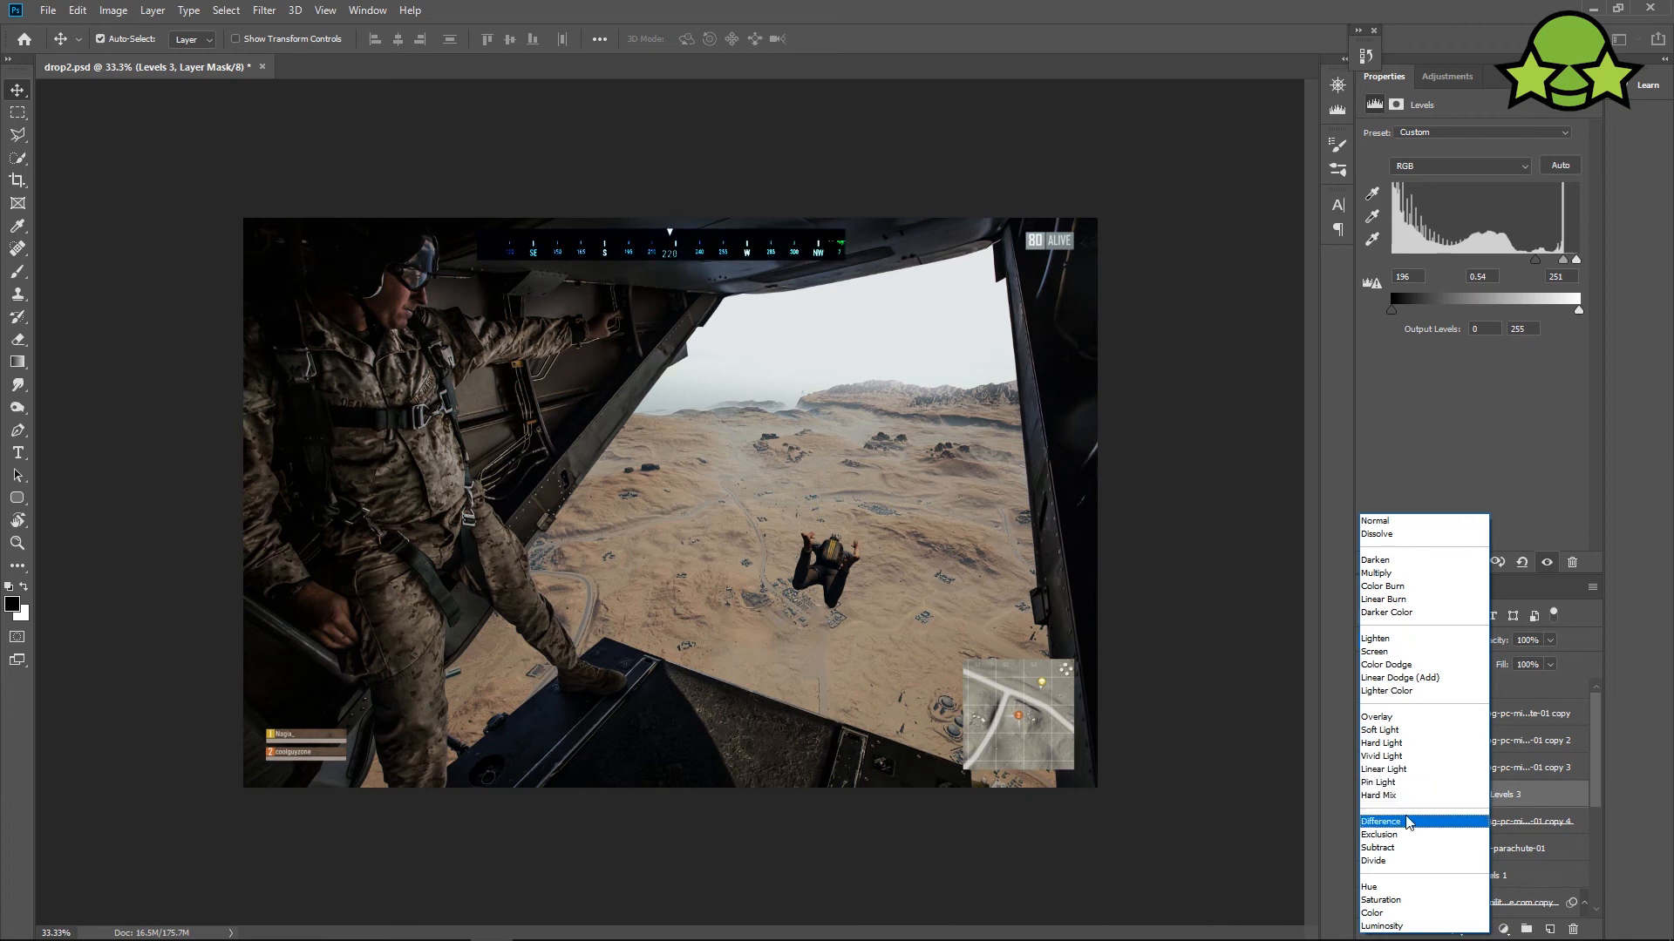
pyautogui.click(1397, 641)
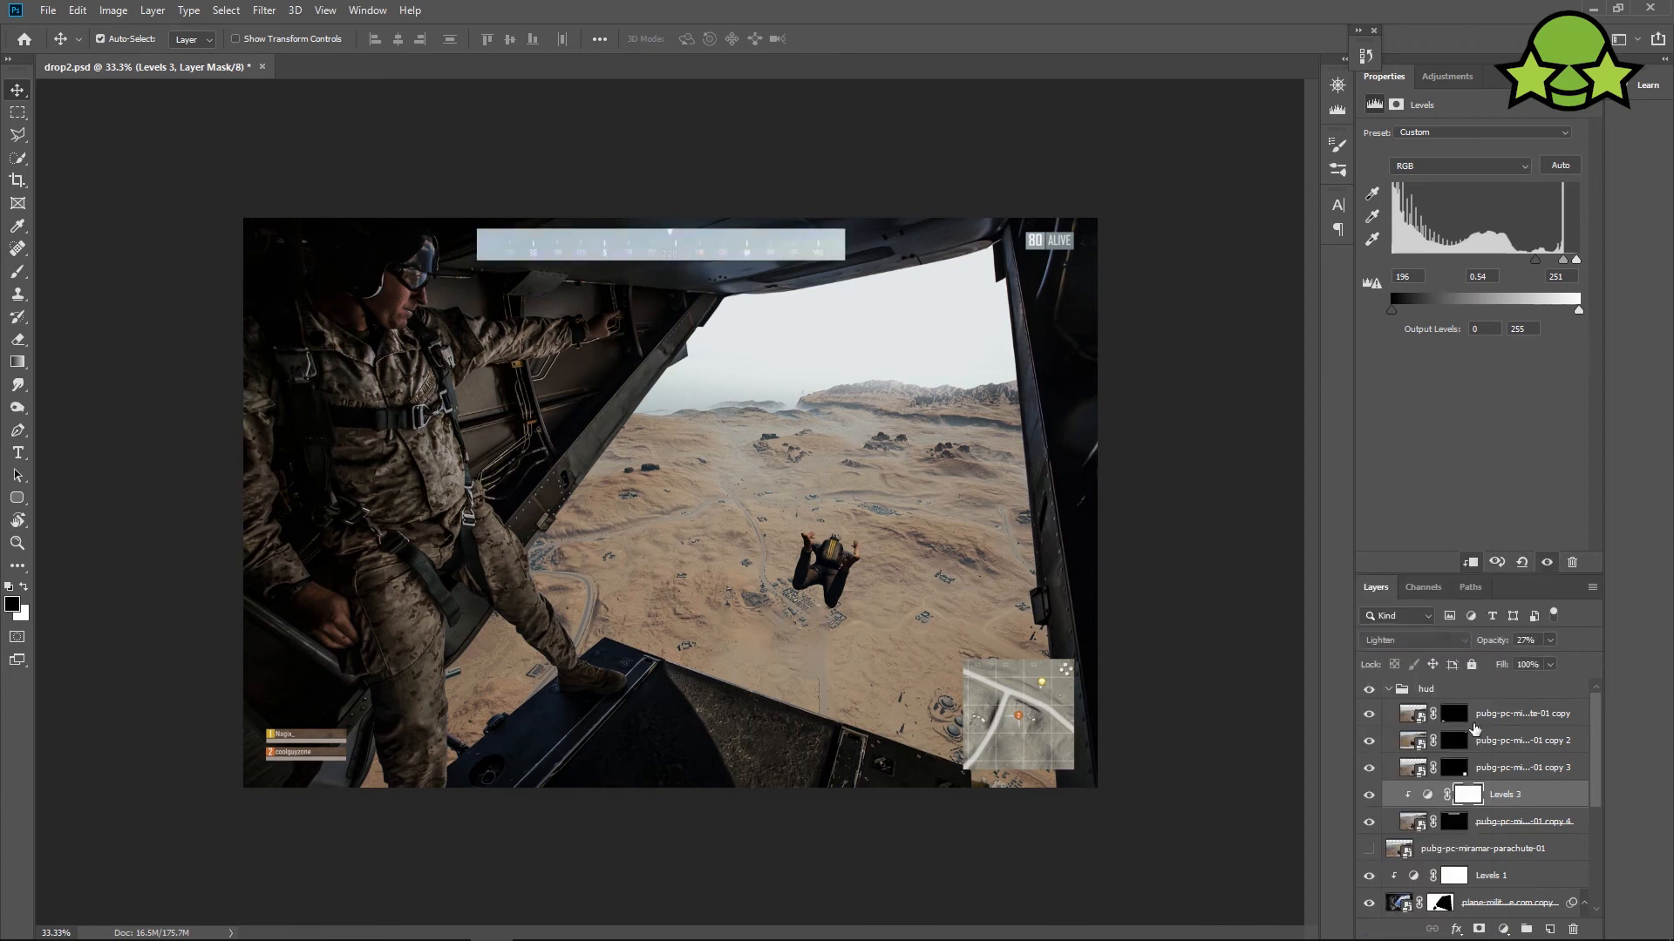
# Delete the compass strip layer from the hud group and save the document.
pyautogui.click(1454, 821)
pyautogui.hotkey('ctrl', '-')
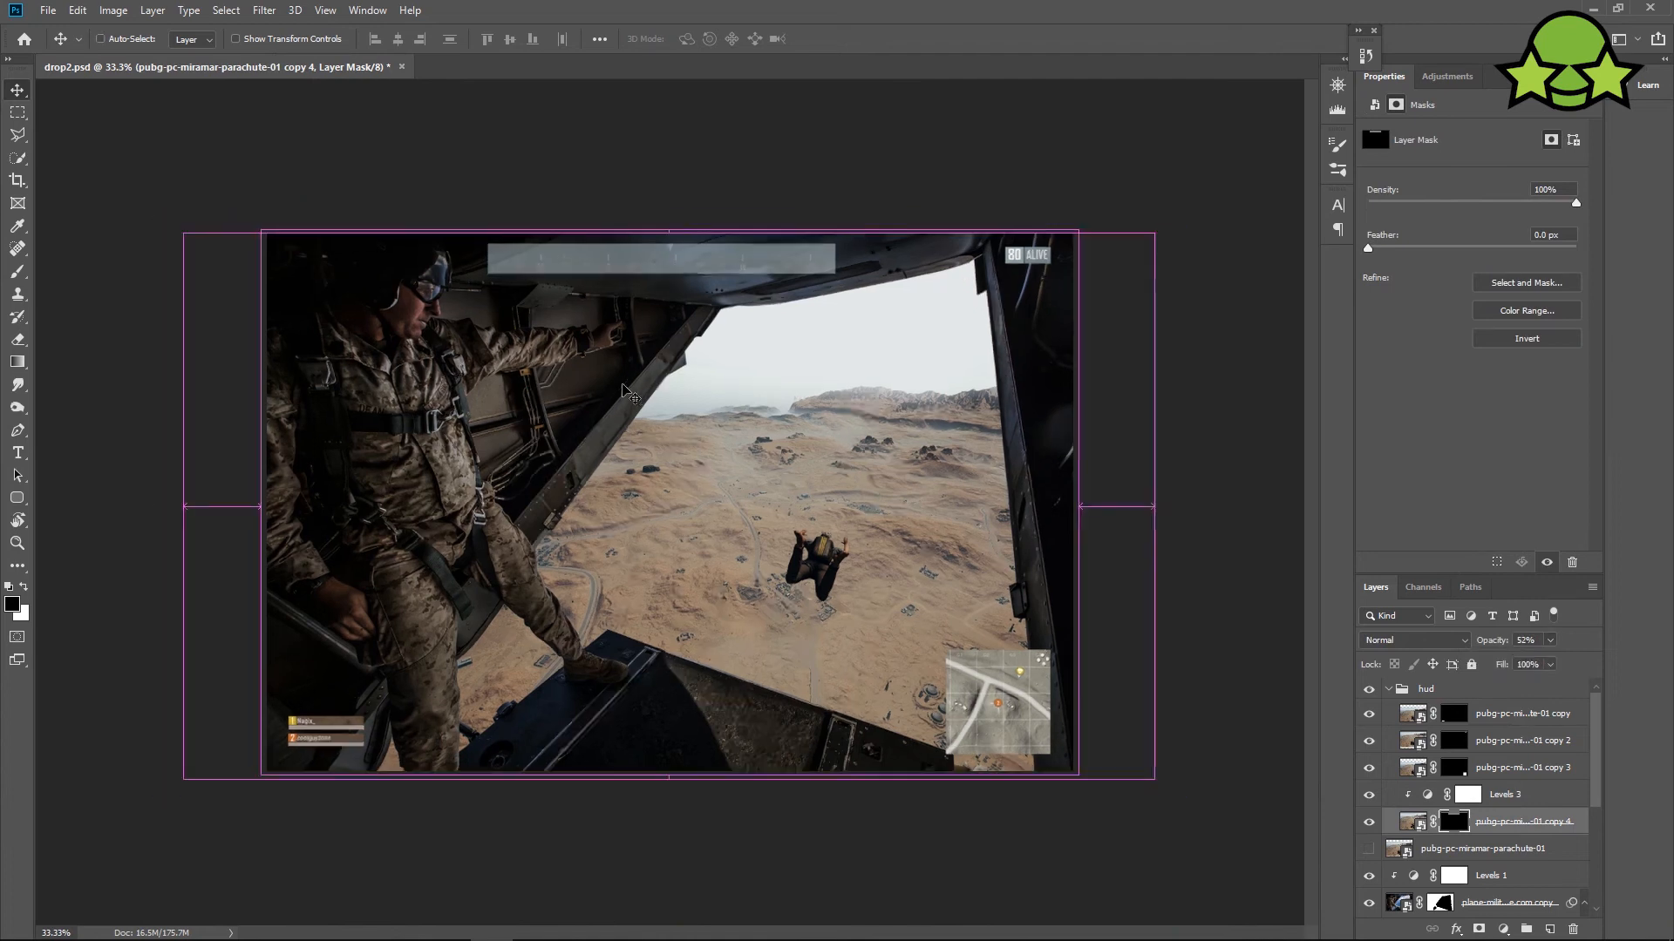
pyautogui.click(1508, 797)
pyautogui.click(1496, 822)
pyautogui.press('Delete')
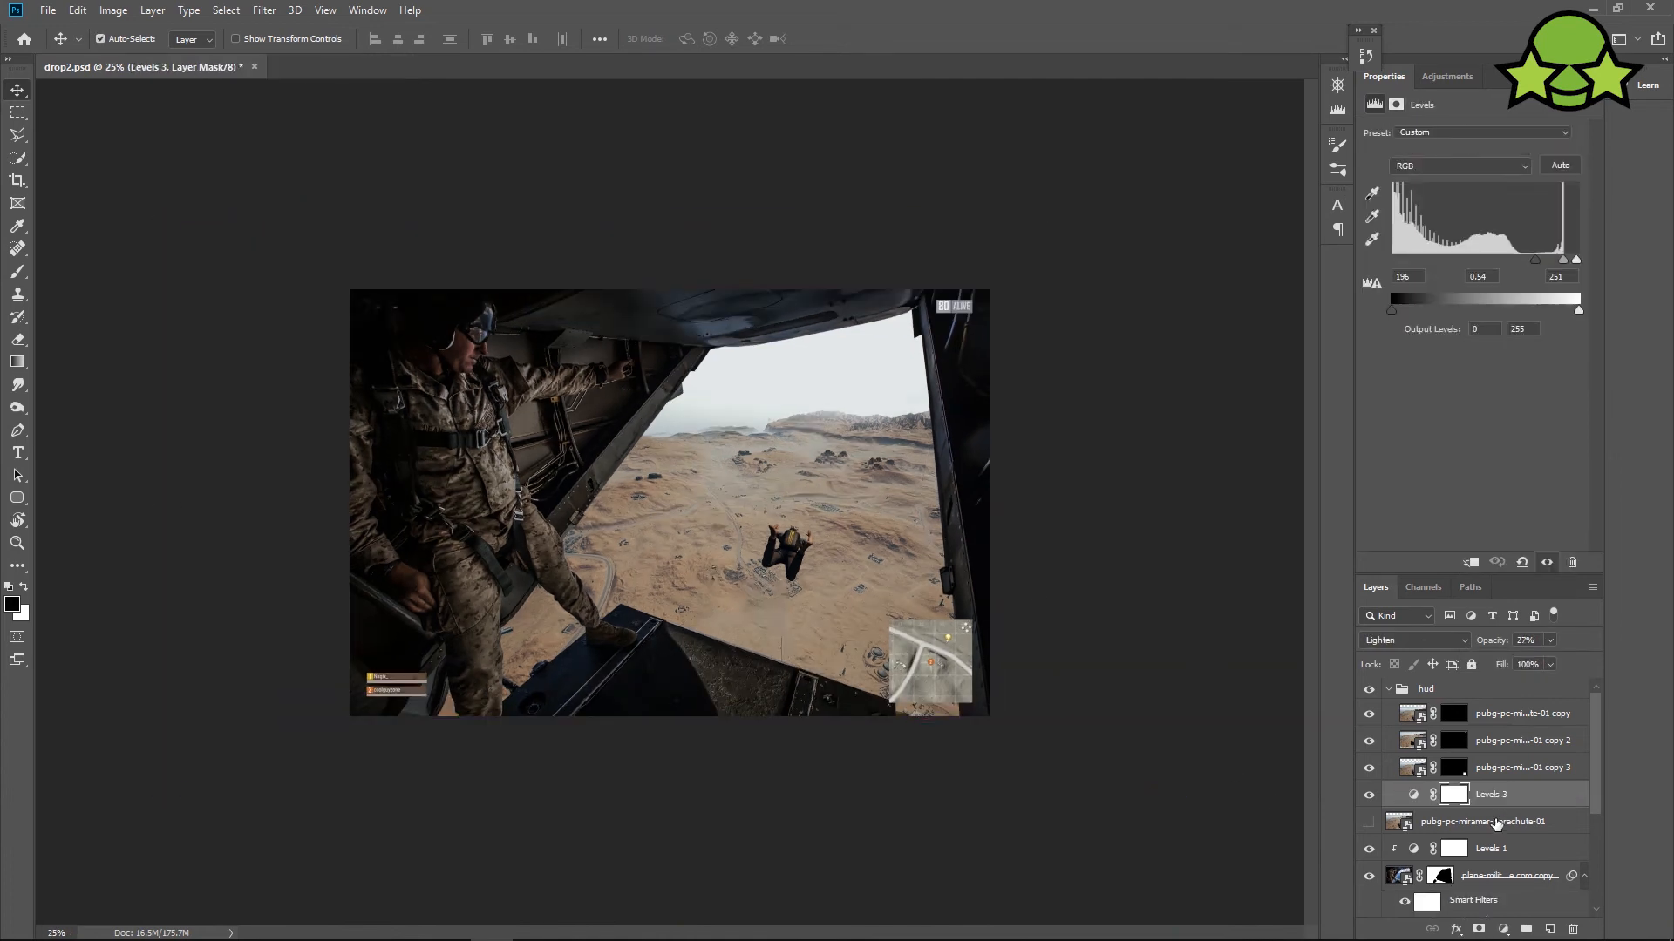
pyautogui.hotkey('ctrl', '+')
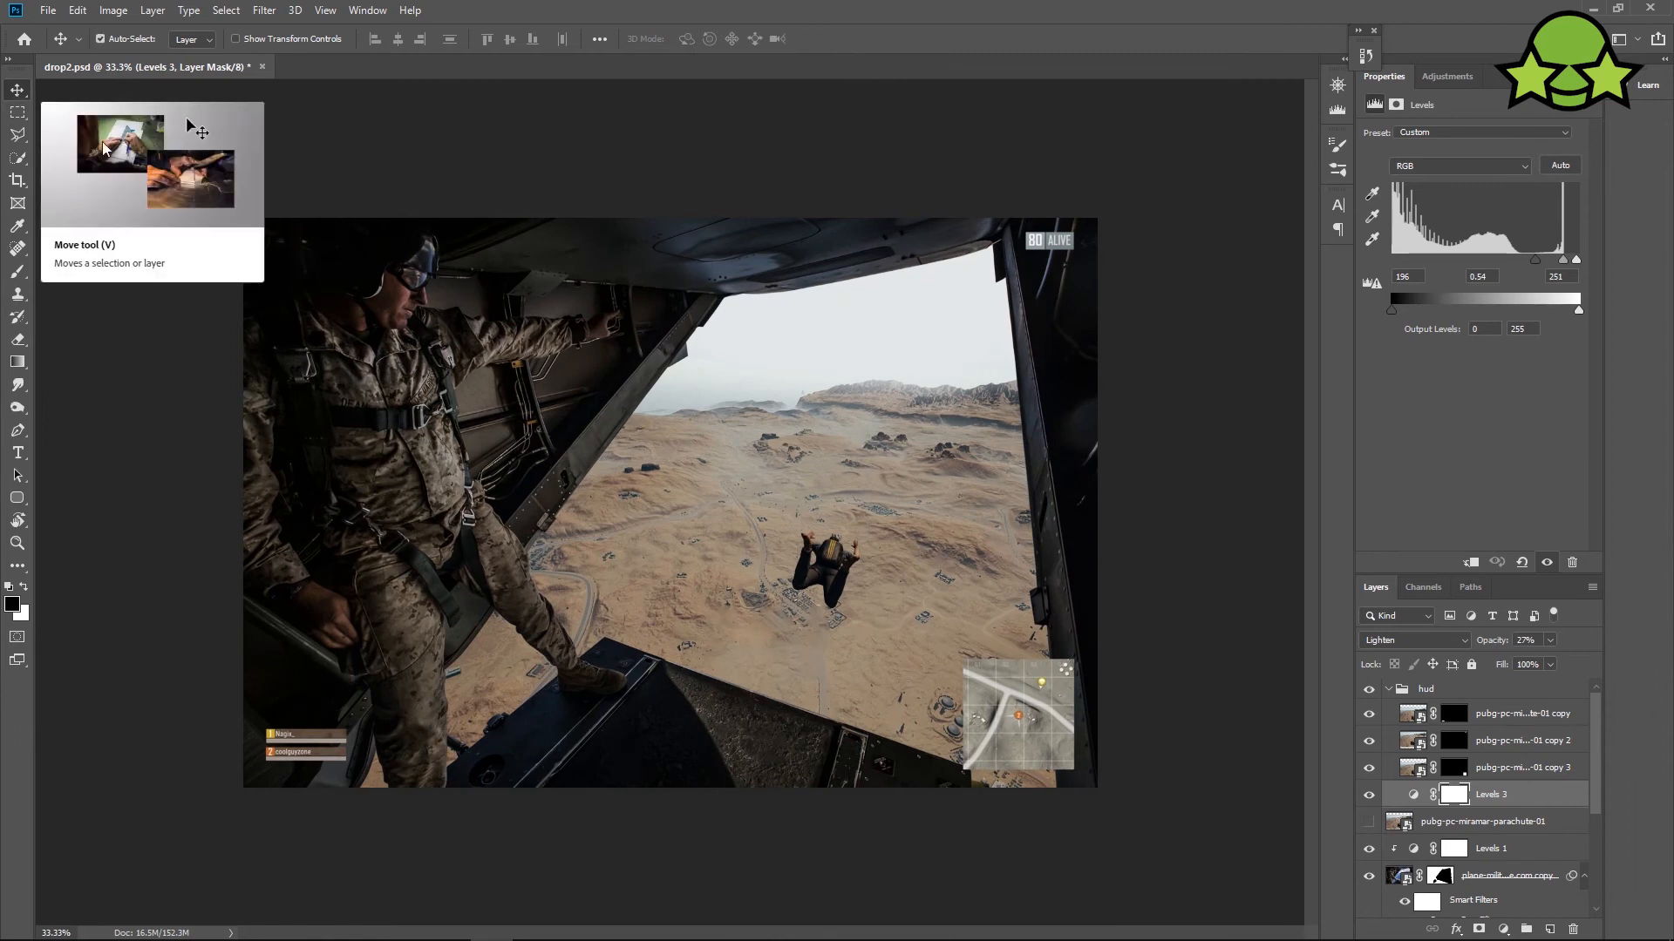
pyautogui.click(1499, 718)
pyautogui.hotkey('ctrl', 's')
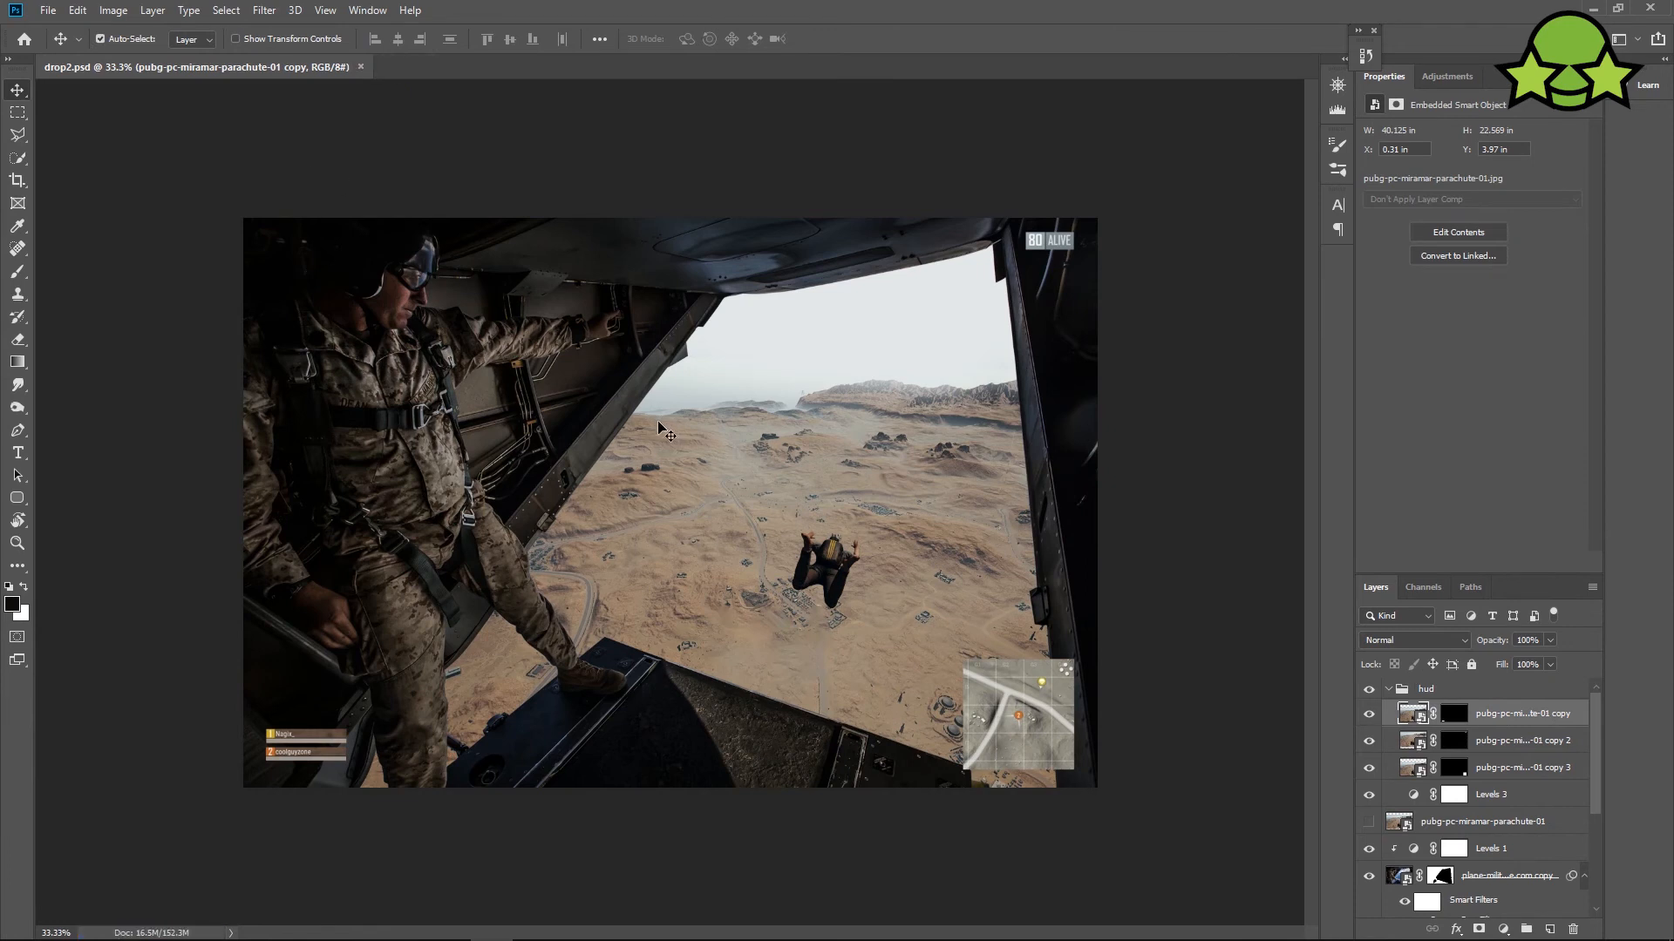
# Collapse the hud group and stamp all visible layers into a new layer directly above Levels 1.
pyautogui.hotkey('ctrl', '+')
pyautogui.hotkey('ctrl', '-')
pyautogui.click(1370, 693)
pyautogui.click(1370, 693)
pyautogui.click(1398, 692)
pyautogui.click(1387, 691)
pyautogui.click(1427, 720)
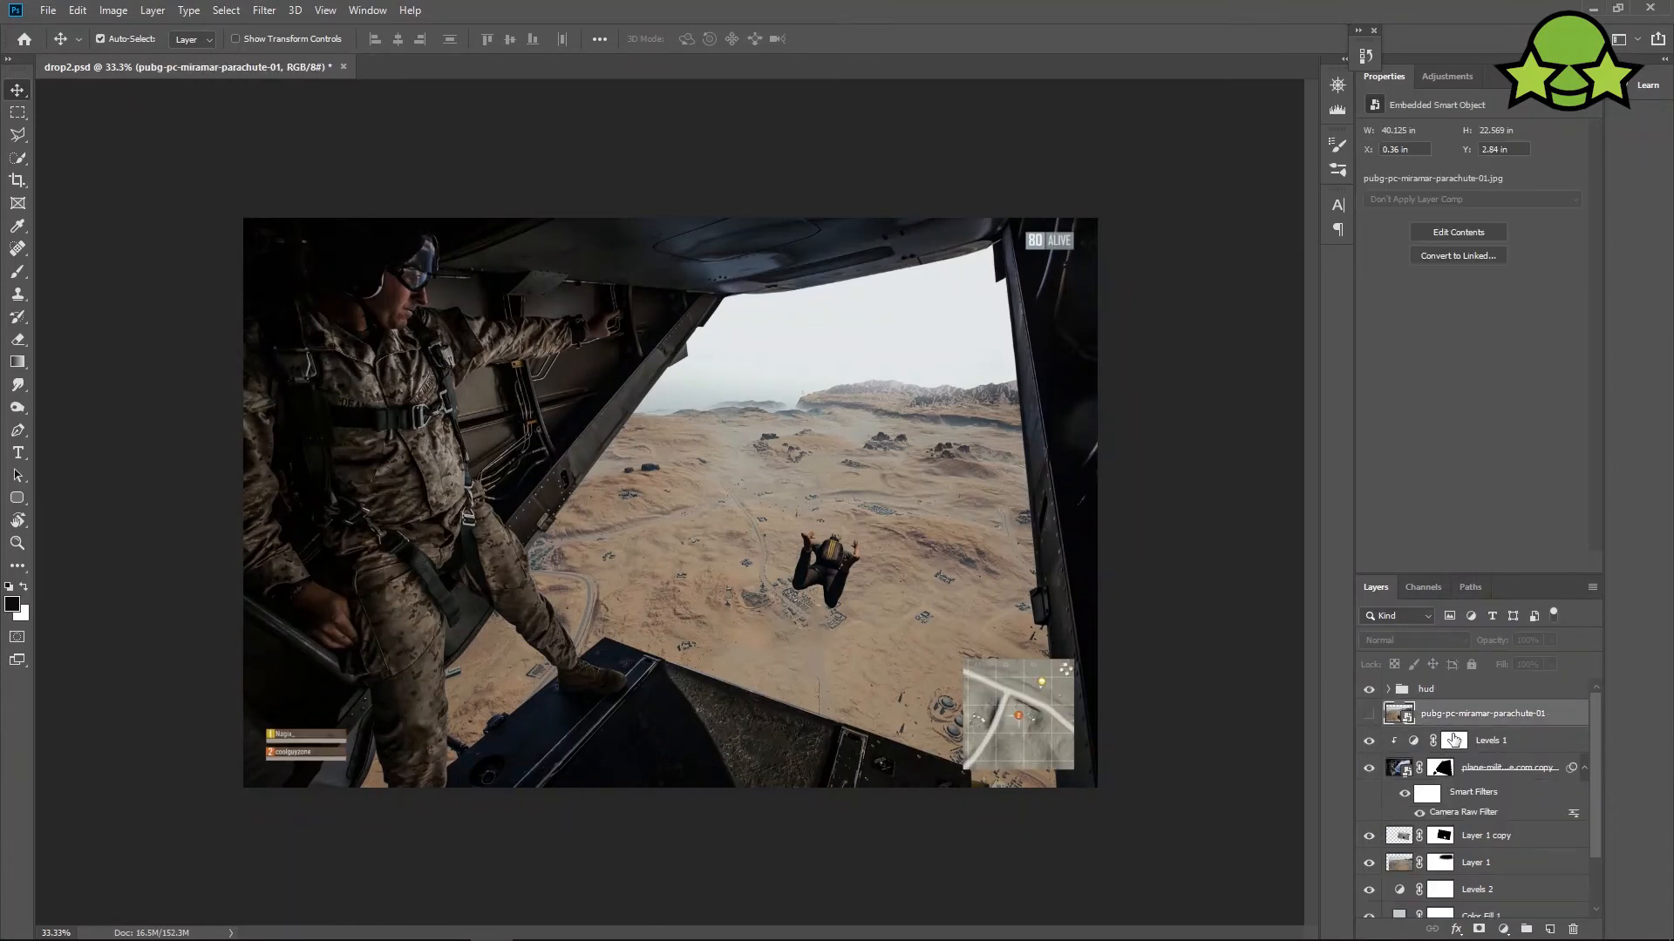
pyautogui.click(1453, 740)
pyautogui.hotkey('ctrl', 'shift', 'alt', 'e')
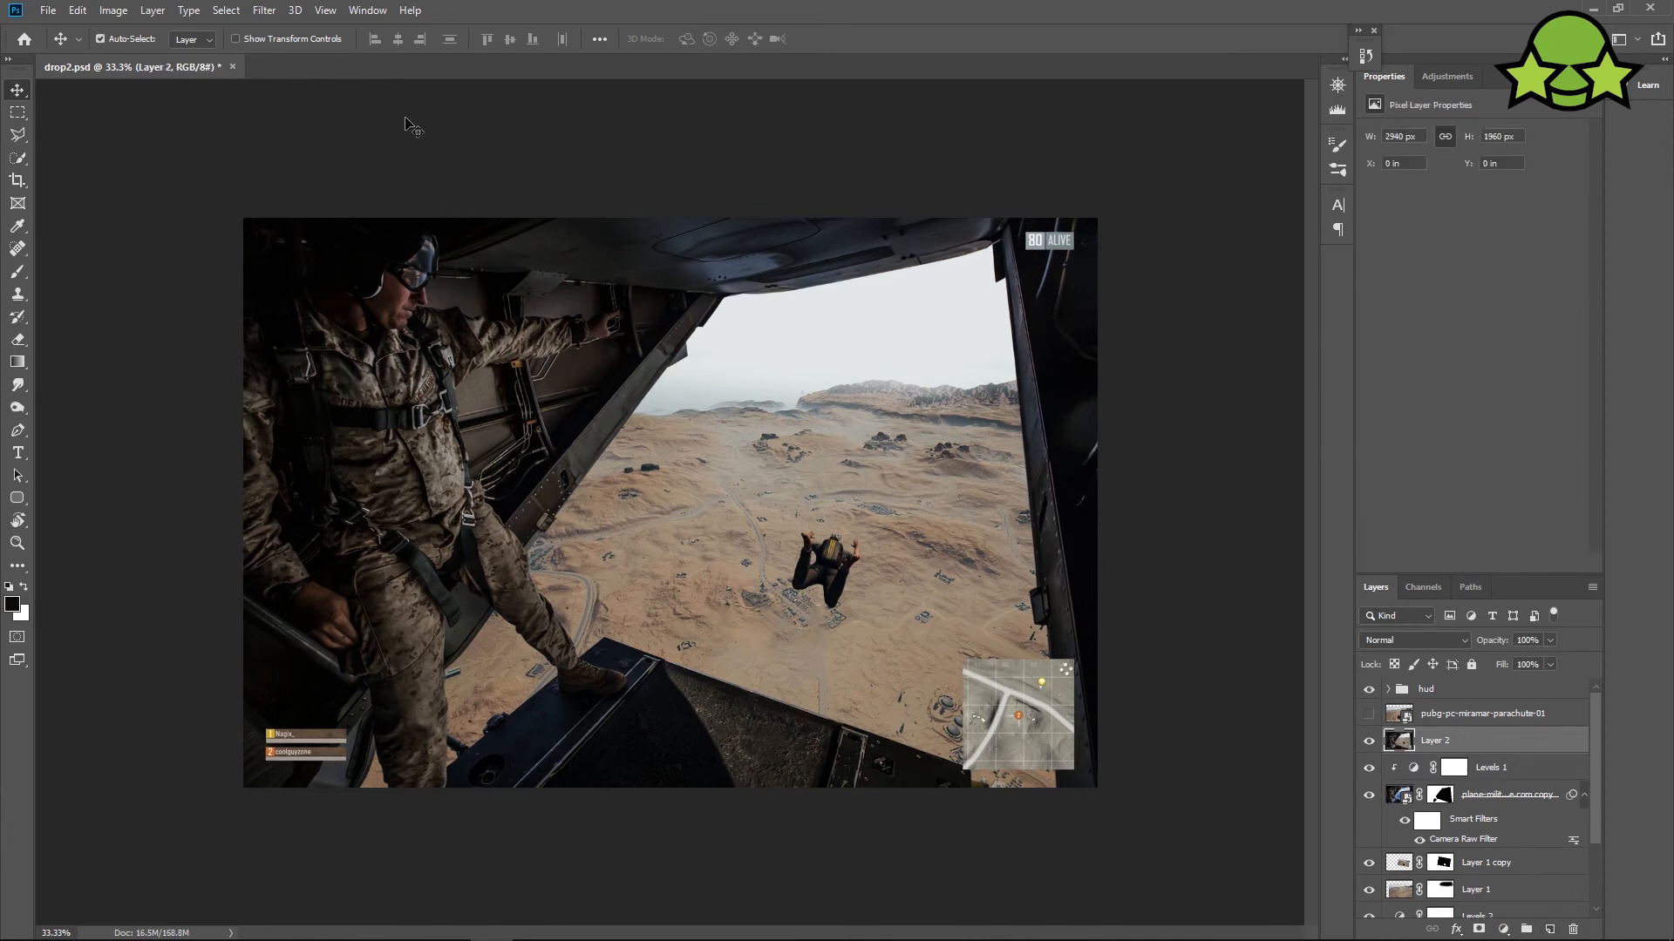
# Start a Field Blur on the merged layer and set the pin over the desert to 0 px.
pyautogui.click(264, 10)
pyautogui.moveTo(436, 224)
pyautogui.click(491, 224)
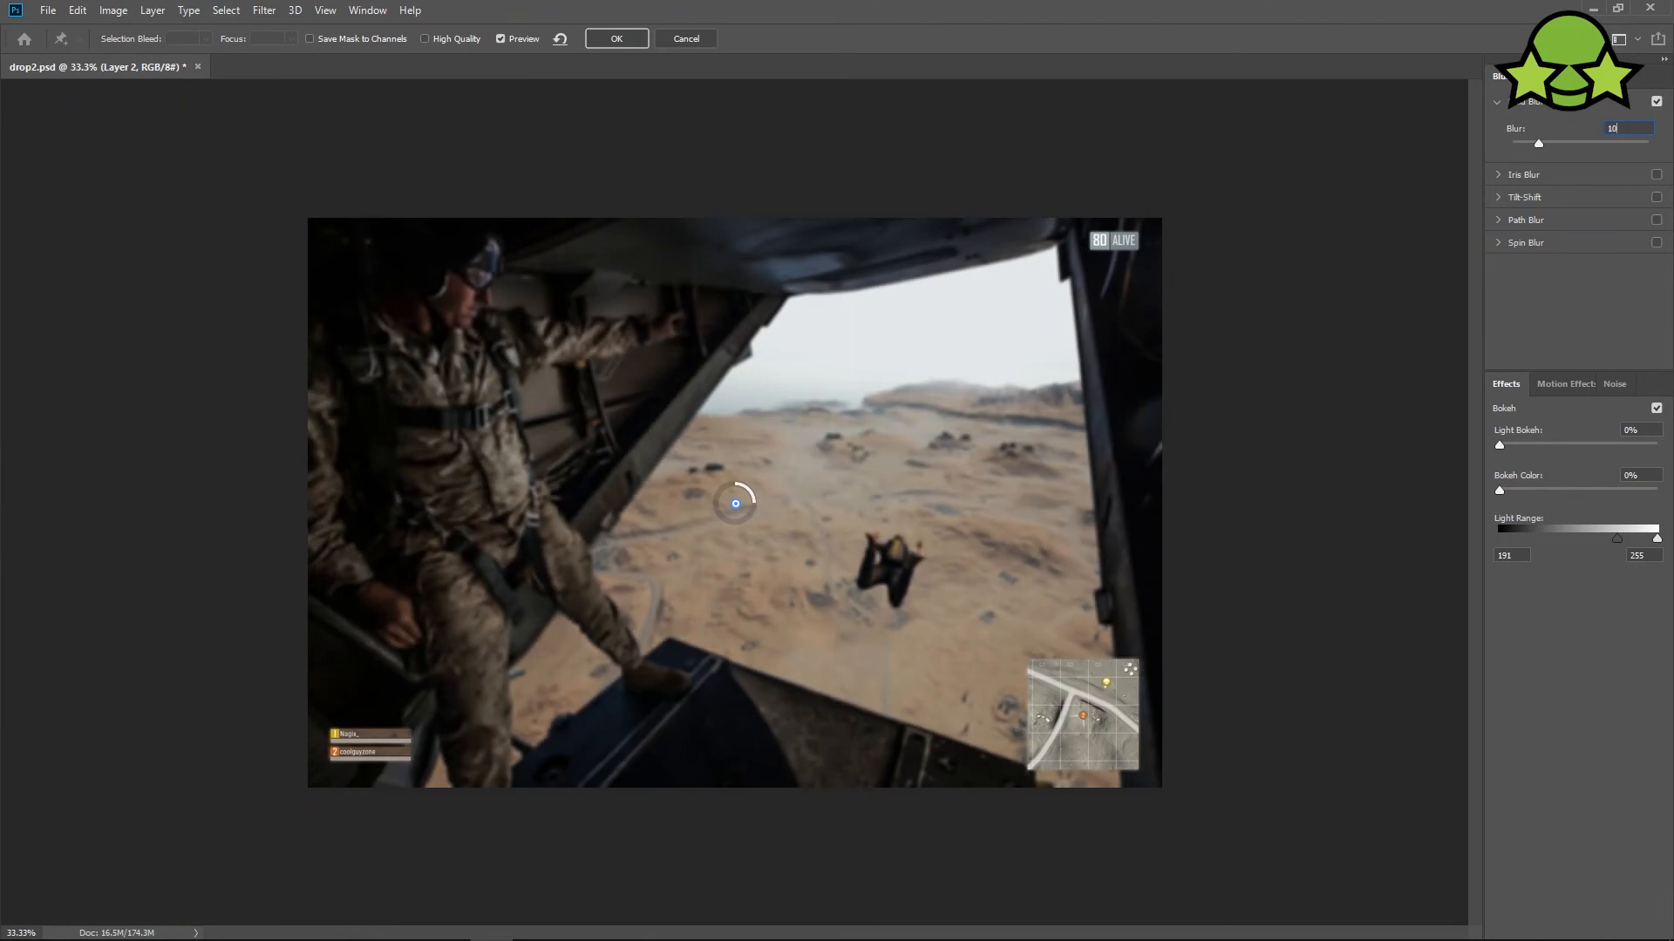
pyautogui.moveTo(749, 517); pyautogui.dragTo(748, 478)
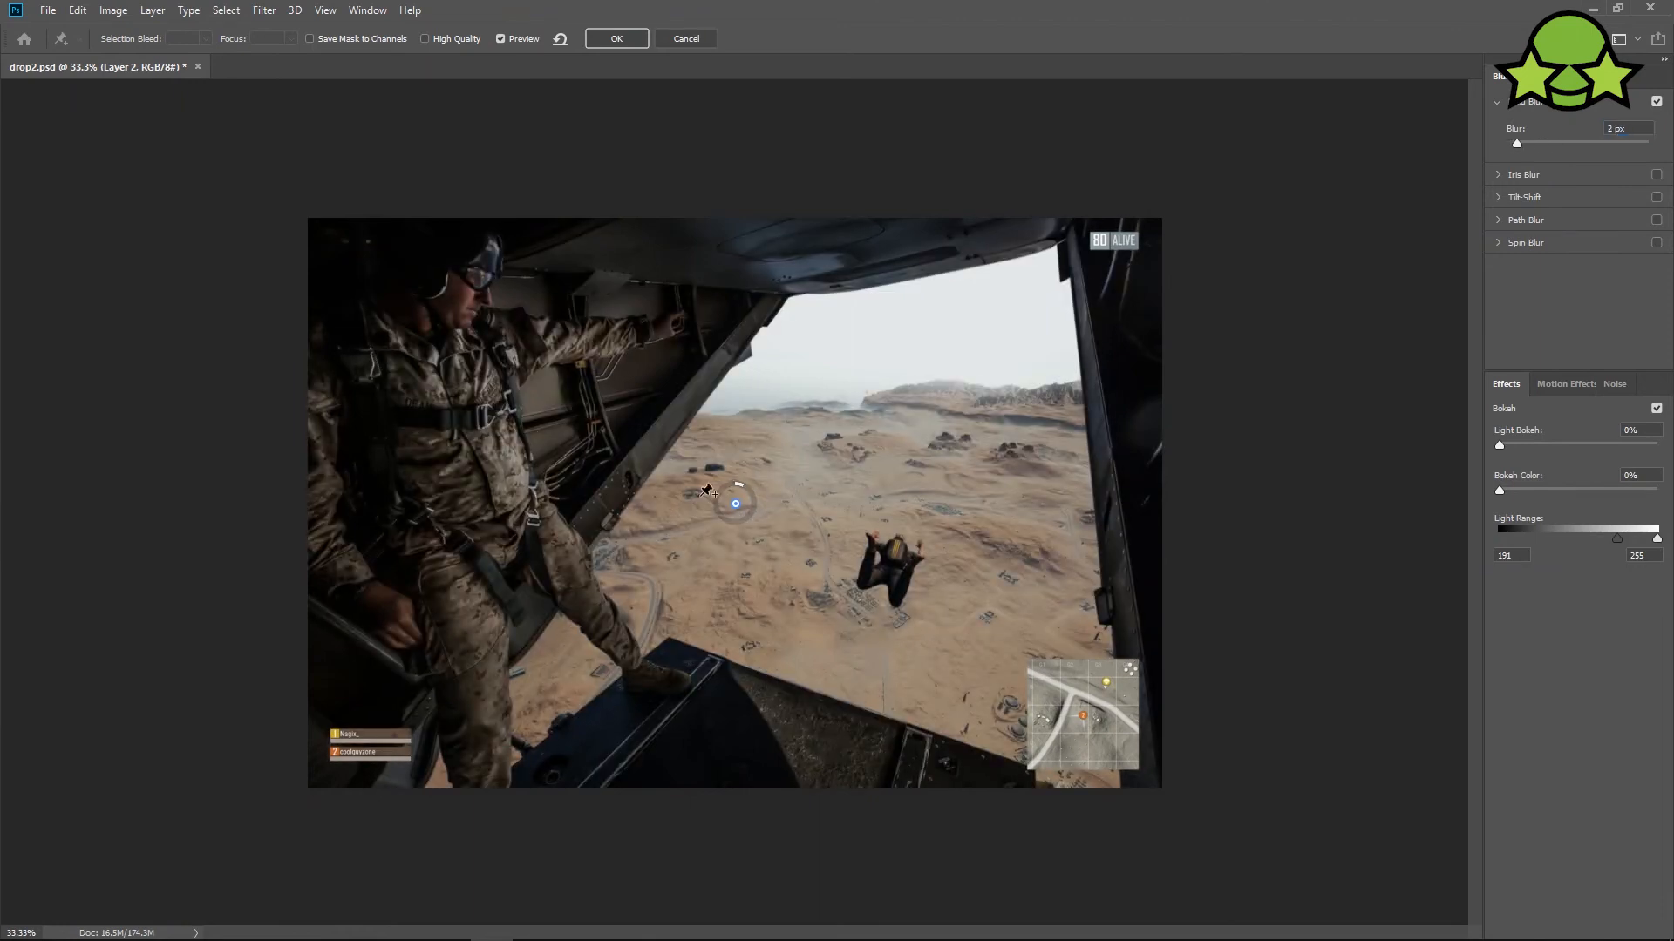
pyautogui.click(1626, 128)
pyautogui.write('0')
# Add a 5 px blur pin at the soldier's shoulder and a 10 px pin just beyond the image's right edge.
pyautogui.click(400, 331)
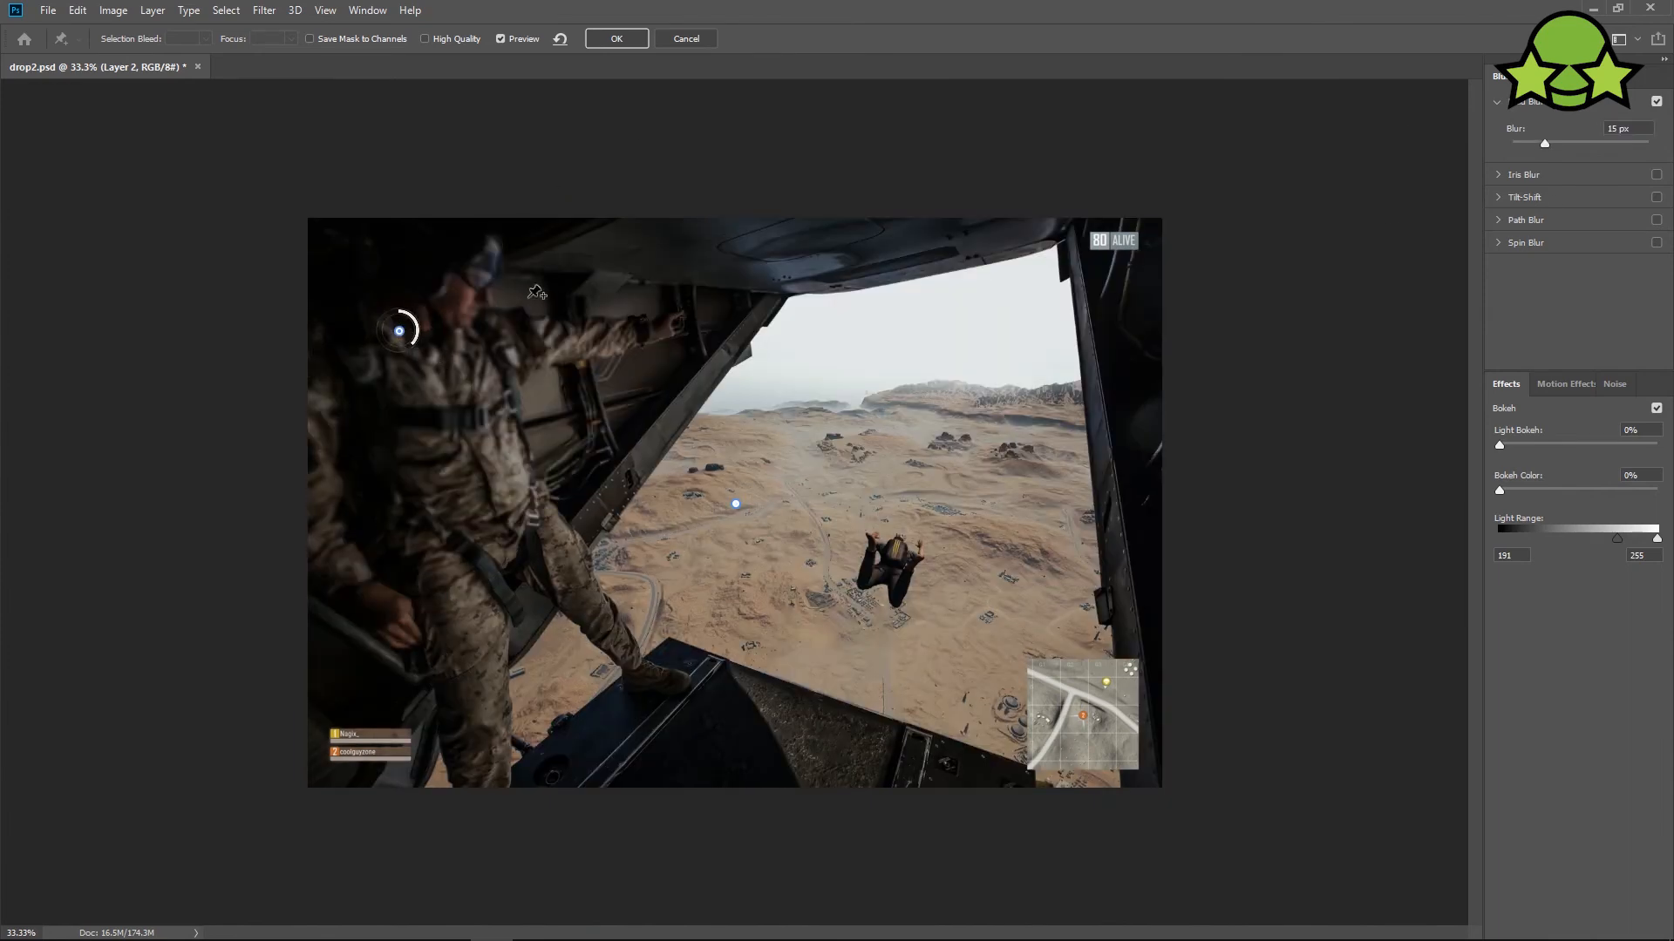
pyautogui.write('5')
pyautogui.click(1153, 306)
pyautogui.write('10')
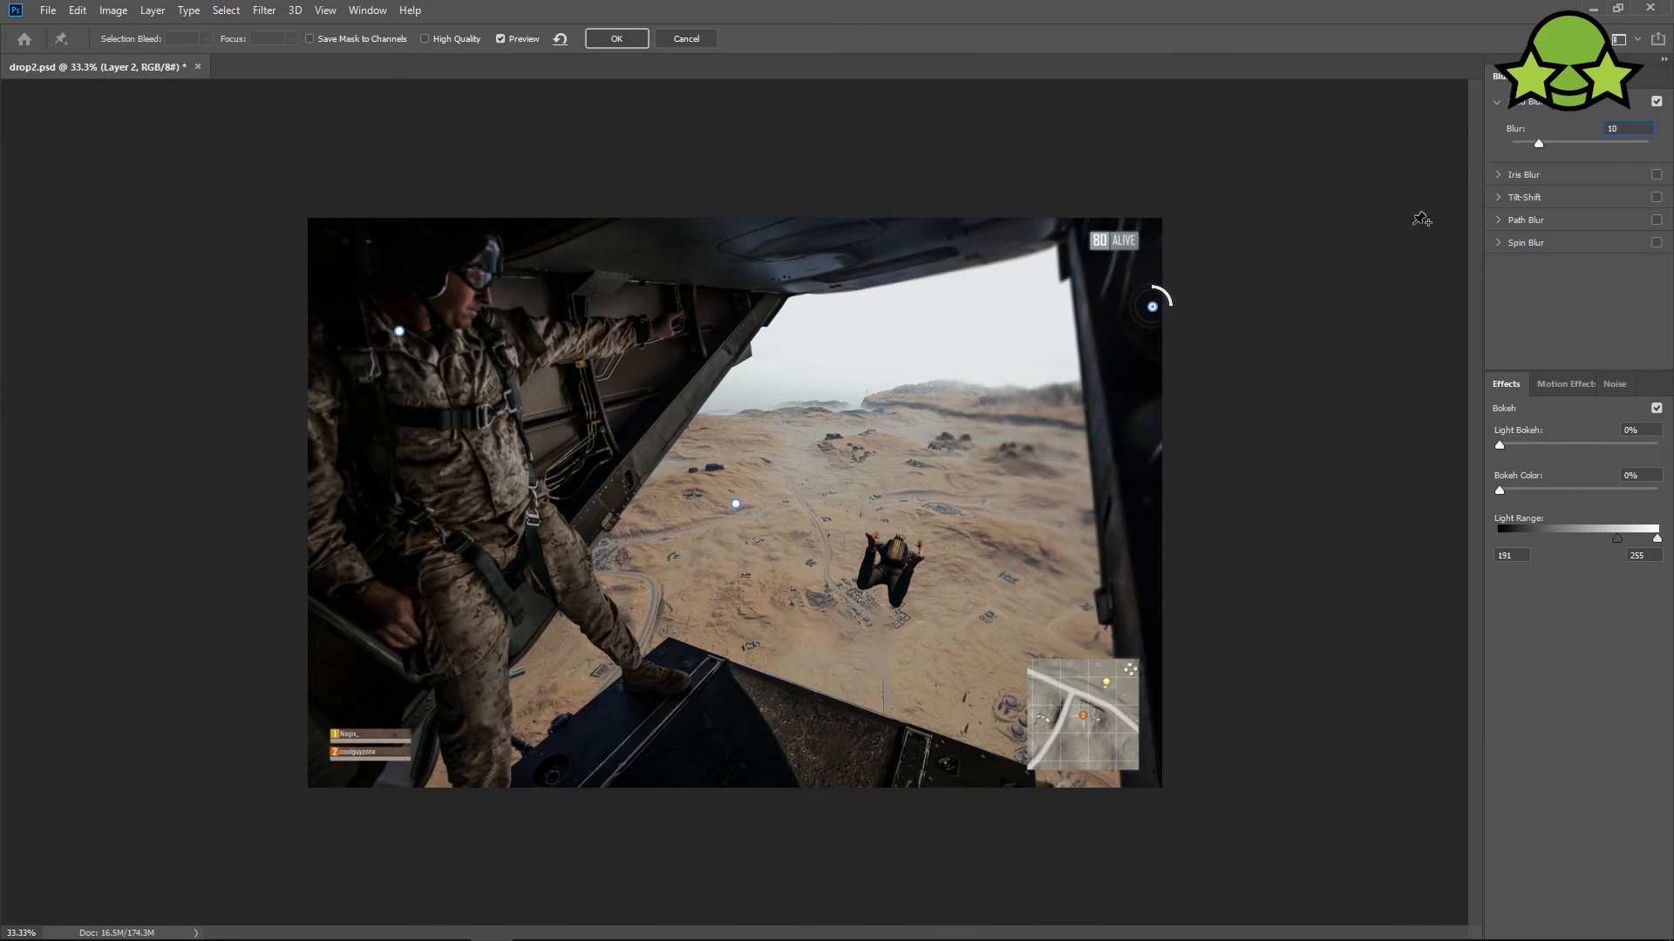
pyautogui.moveTo(1152, 307); pyautogui.dragTo(1232, 312)
# Add two 0 px blur pins in the sky, one near each side of the ramp opening.
pyautogui.click(1051, 349)
pyautogui.click(1600, 128)
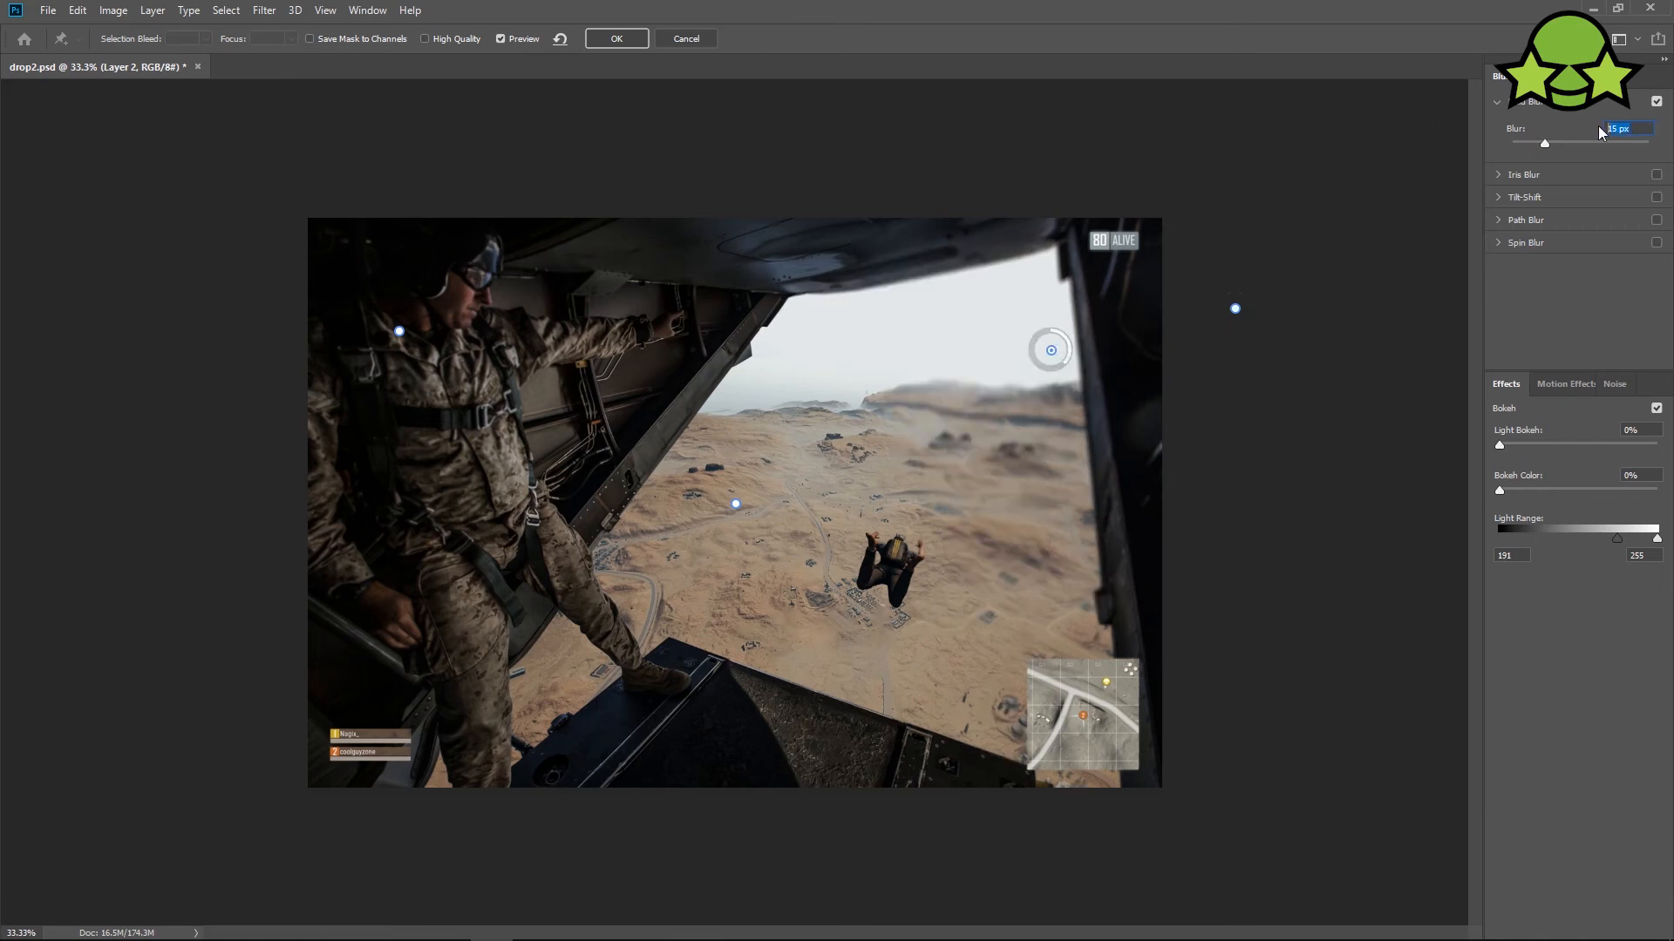
pyautogui.write('0')
pyautogui.click(775, 367)
pyautogui.moveTo(1517, 143); pyautogui.dragTo(1424, 150)
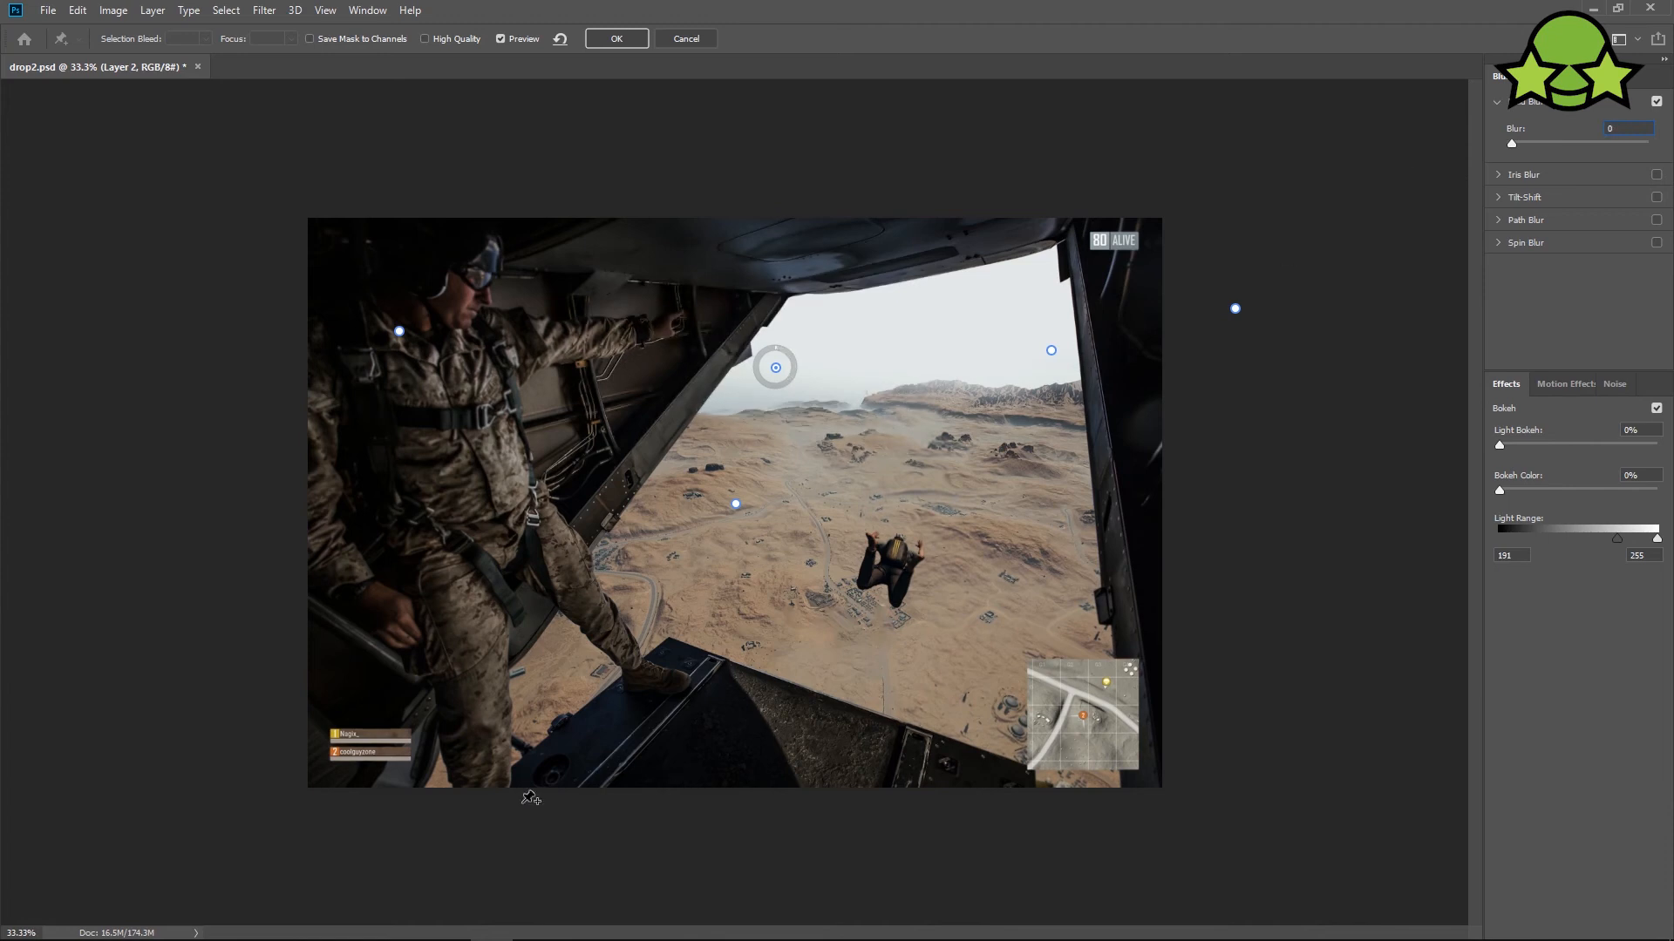
# Add a 5 px blur pin just below the soldier's legs and a 3 px pin at his waist.
pyautogui.click(478, 800)
pyautogui.write('5')
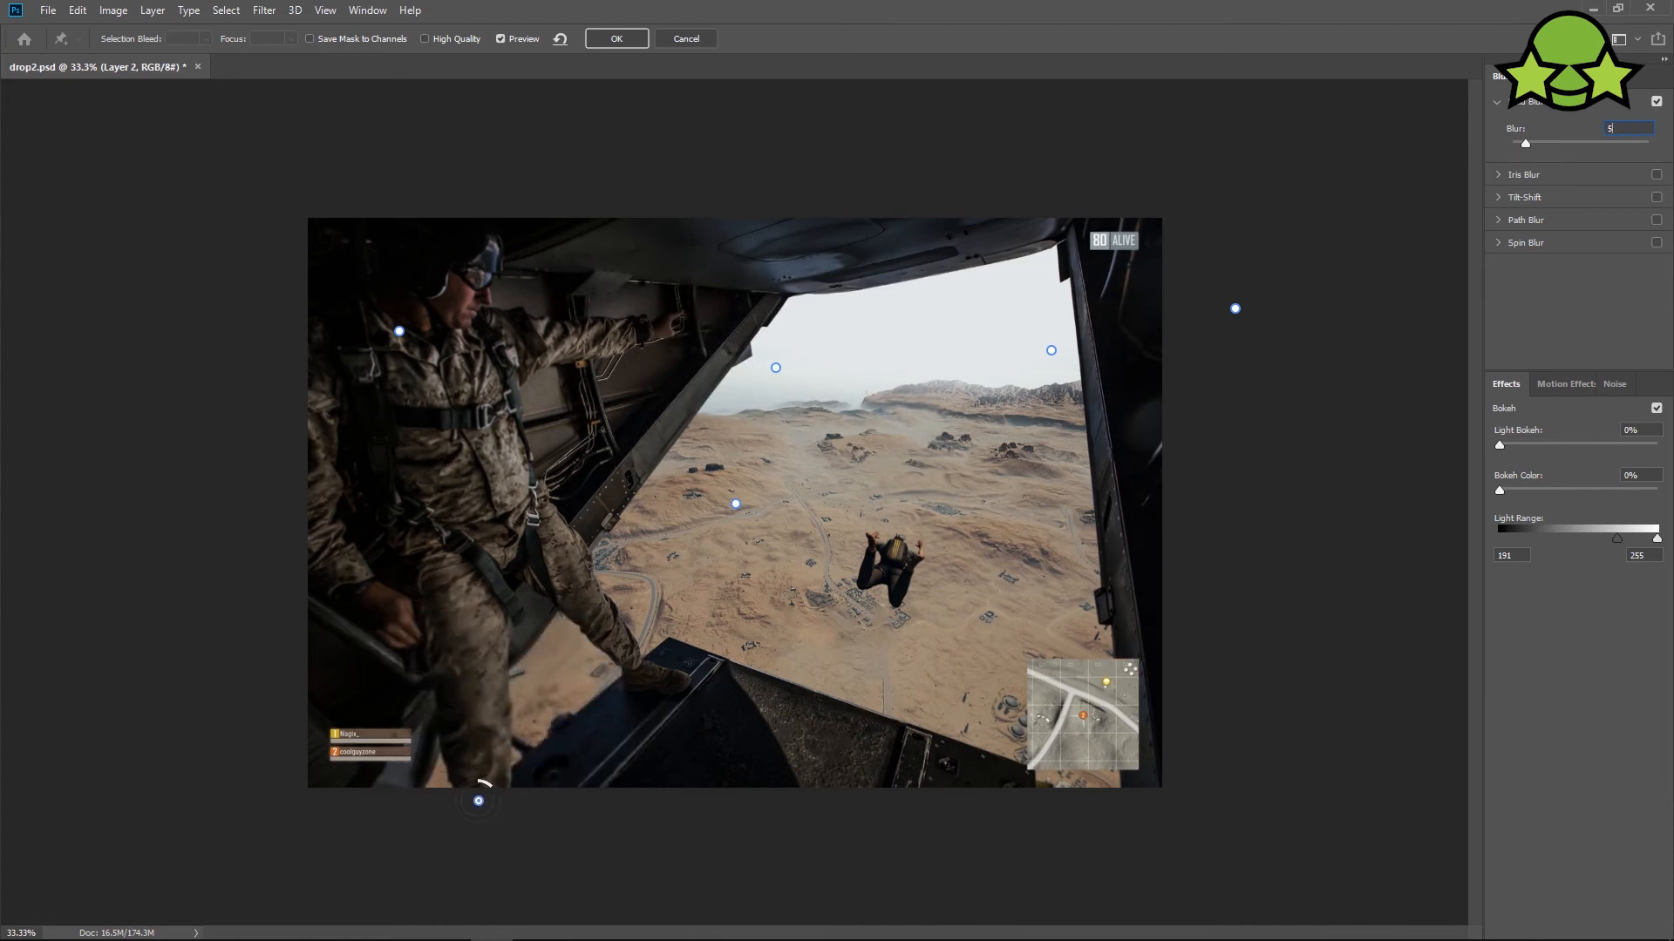
pyautogui.click(521, 464)
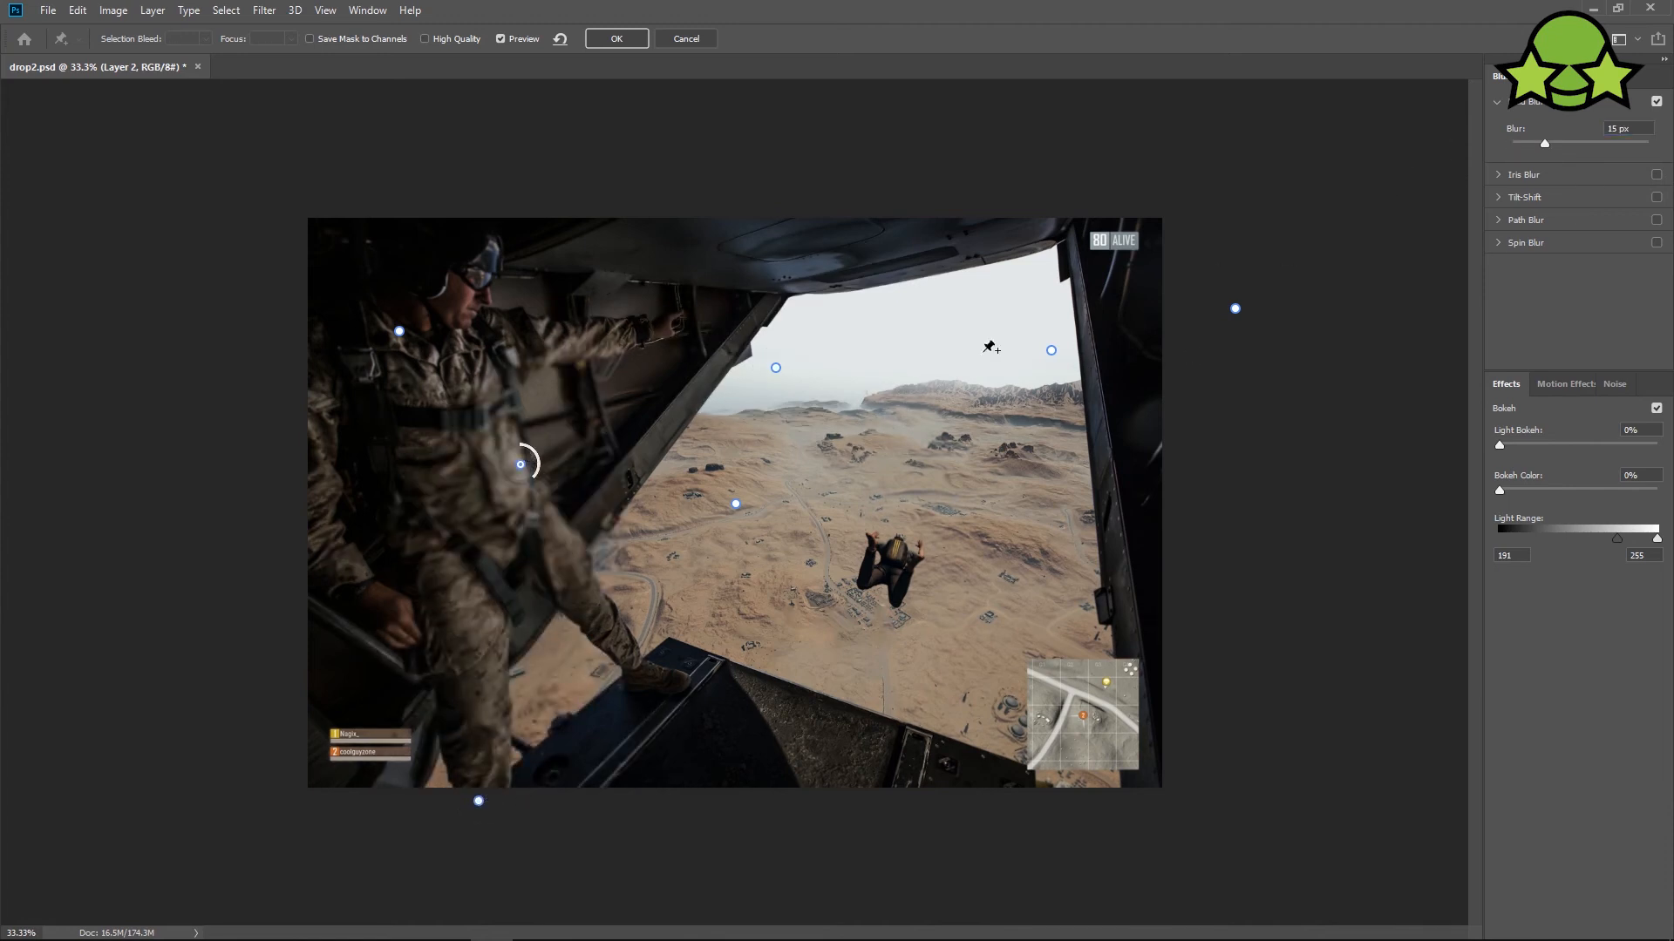
pyautogui.write('3')
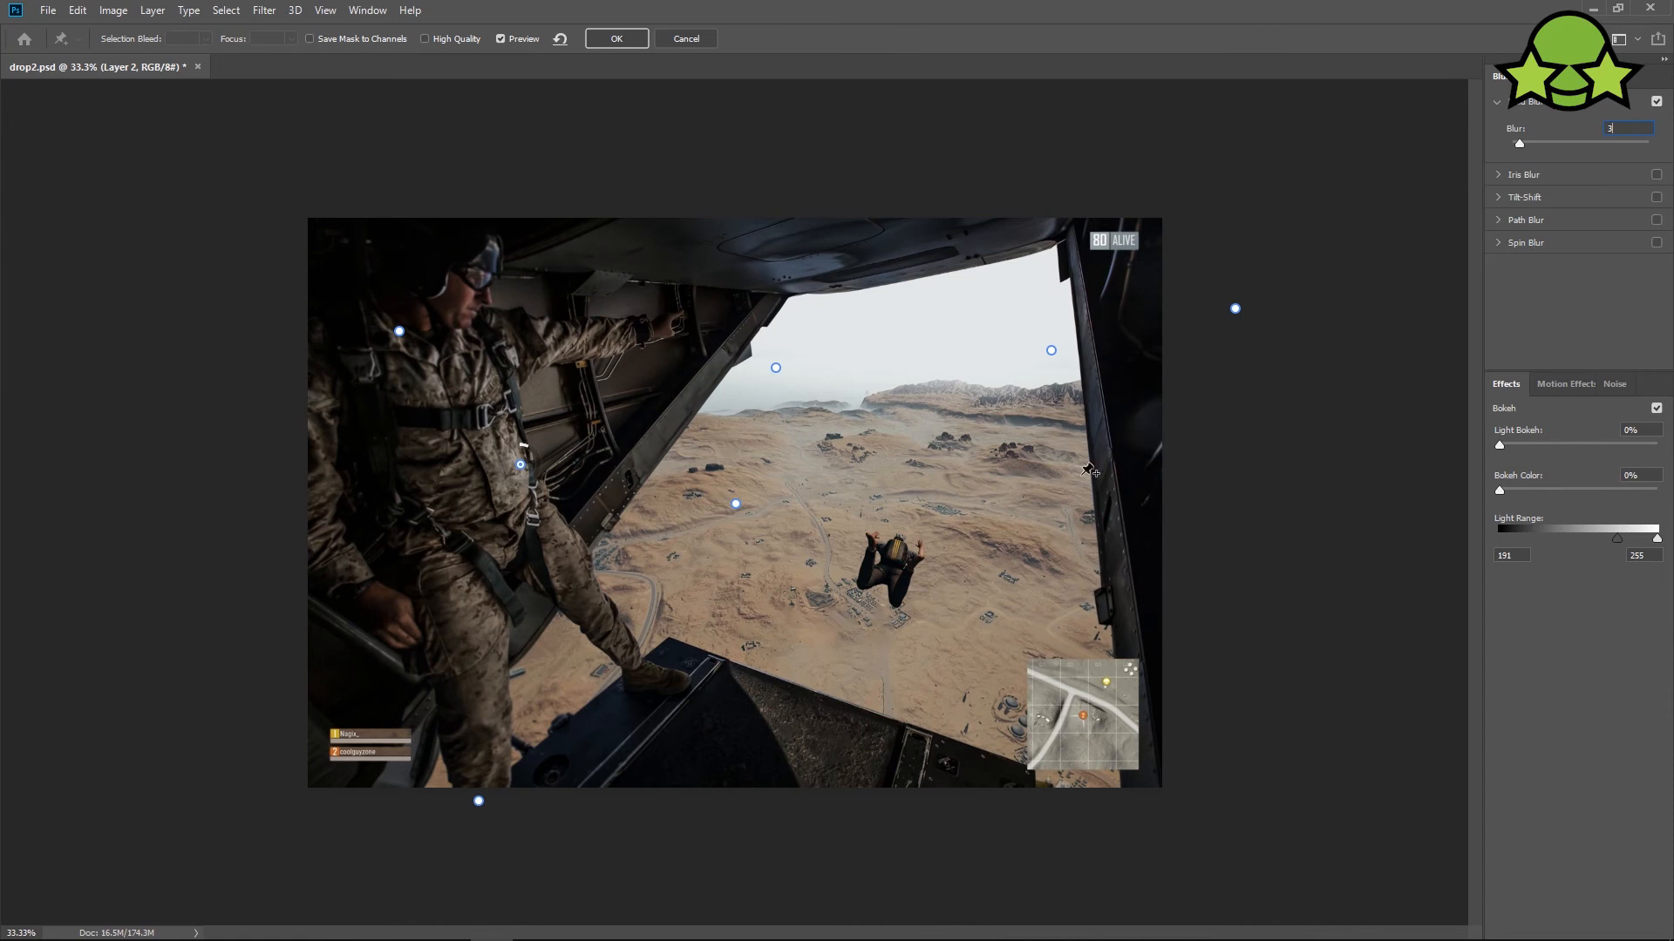
# Add a blur pin beyond the image's right edge near the minimap's height, and a 9 px pin below the ALIVE counter.
pyautogui.click(1151, 616)
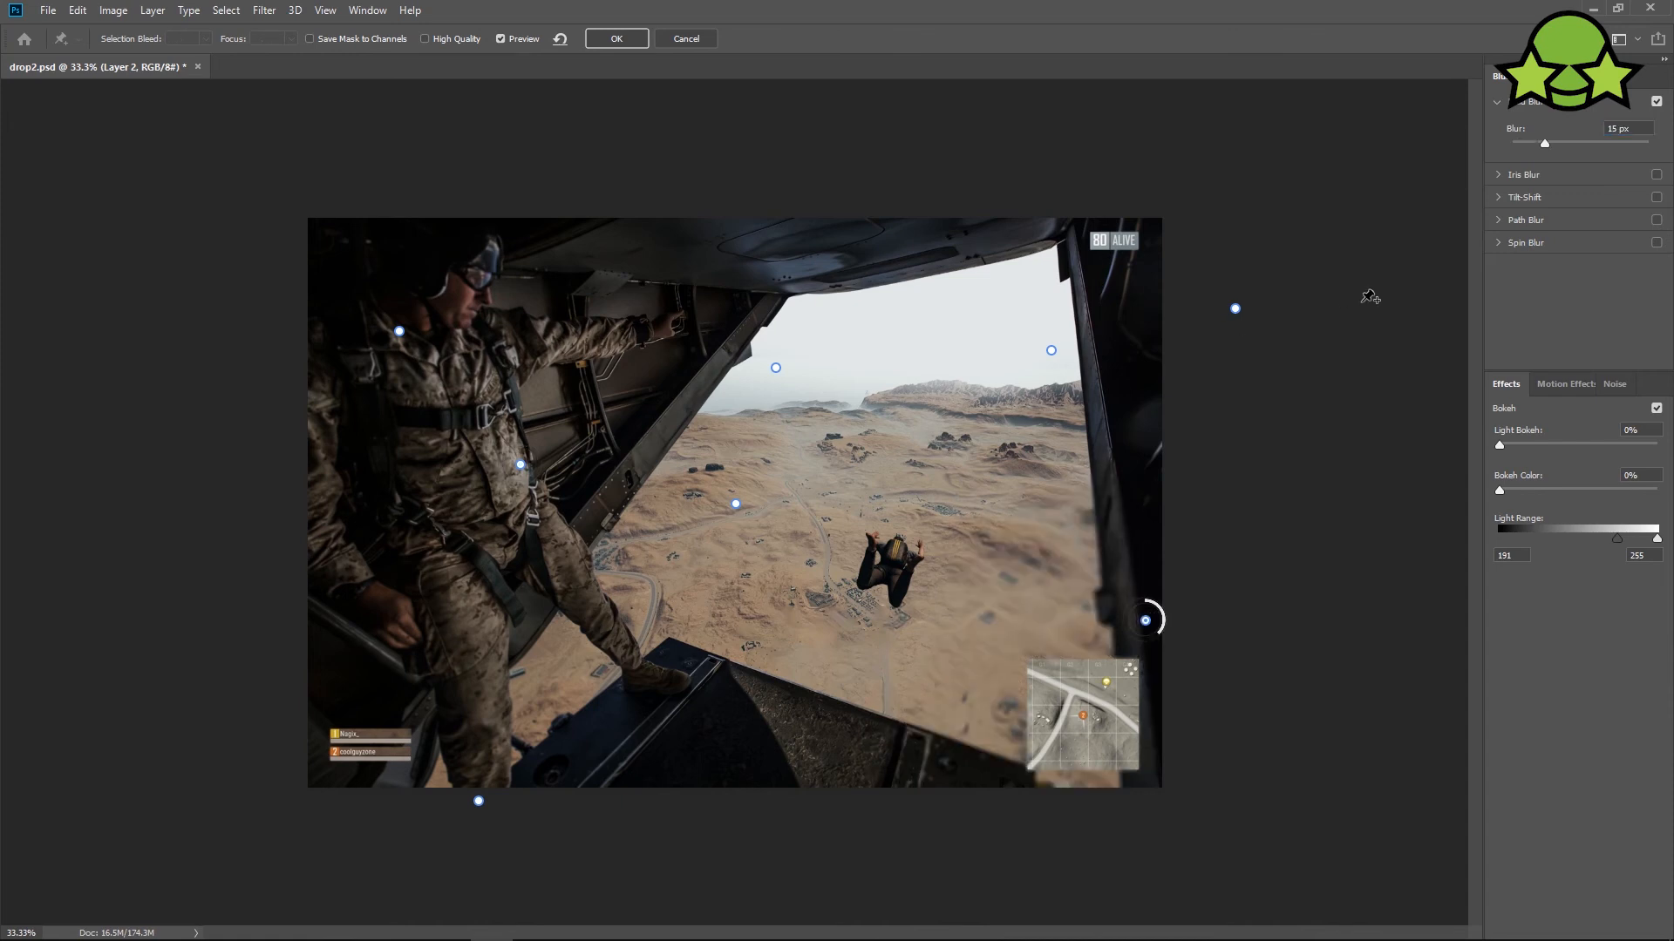
pyautogui.moveTo(1151, 616); pyautogui.dragTo(1244, 636)
pyautogui.click(1186, 246)
pyautogui.moveTo(1203, 235); pyautogui.dragTo(1127, 281)
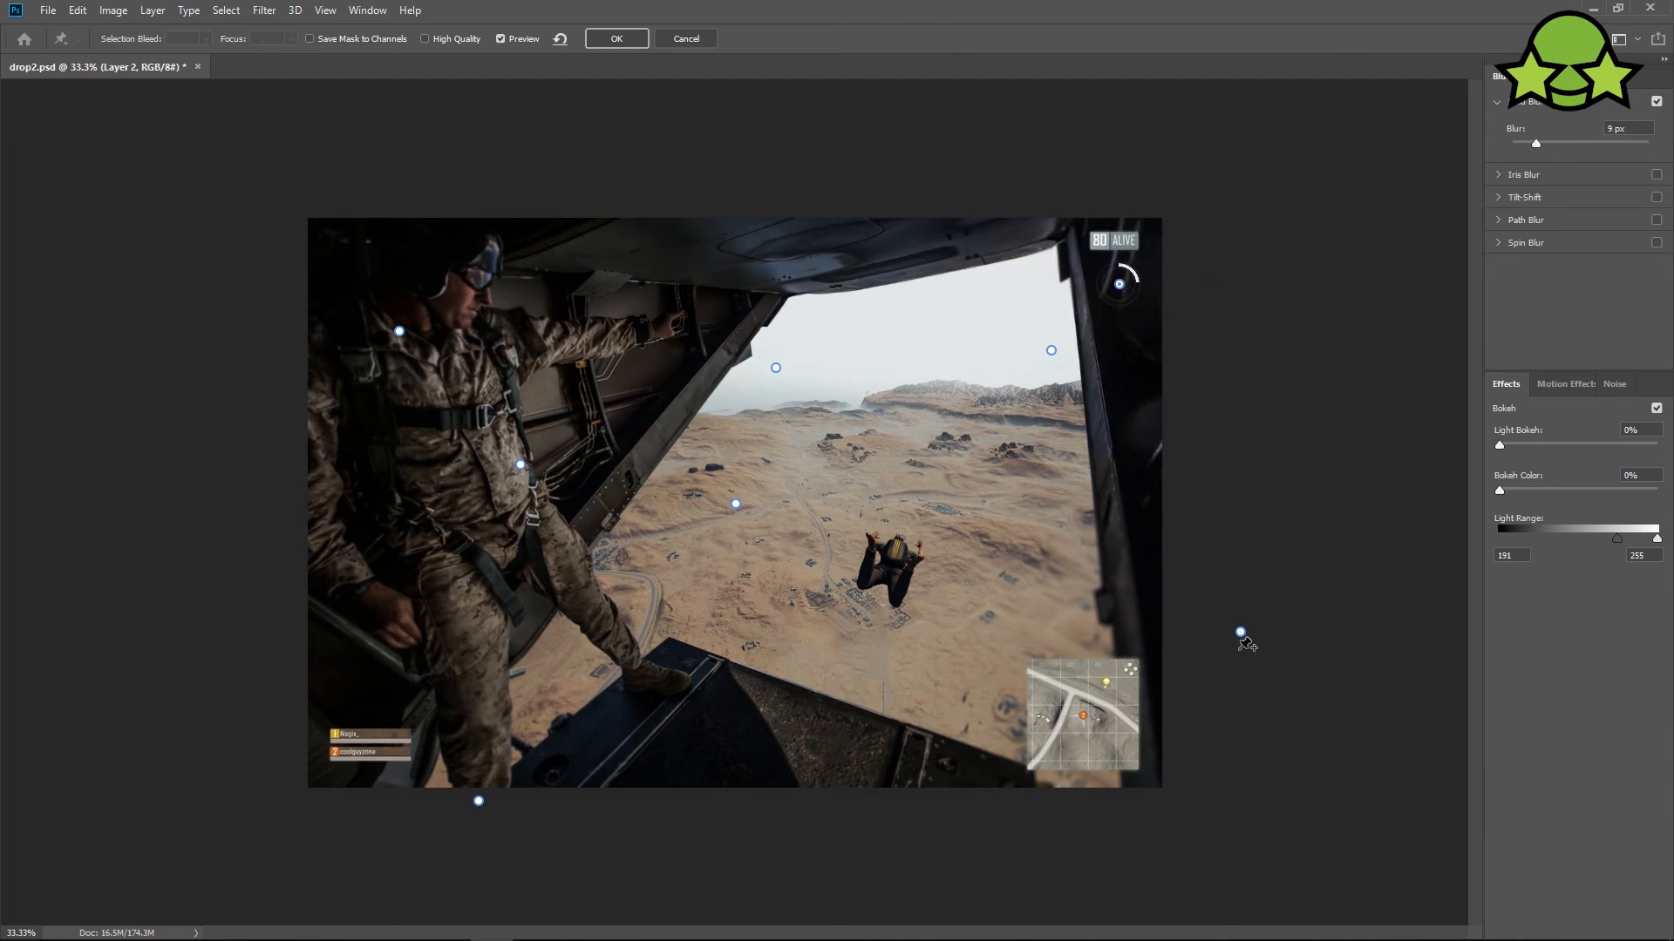
# Move the 5 px blur pin beyond the image's right edge up to the lower sky's height and apply the Field Blur.
pyautogui.moveTo(1242, 634); pyautogui.dragTo(1214, 381)
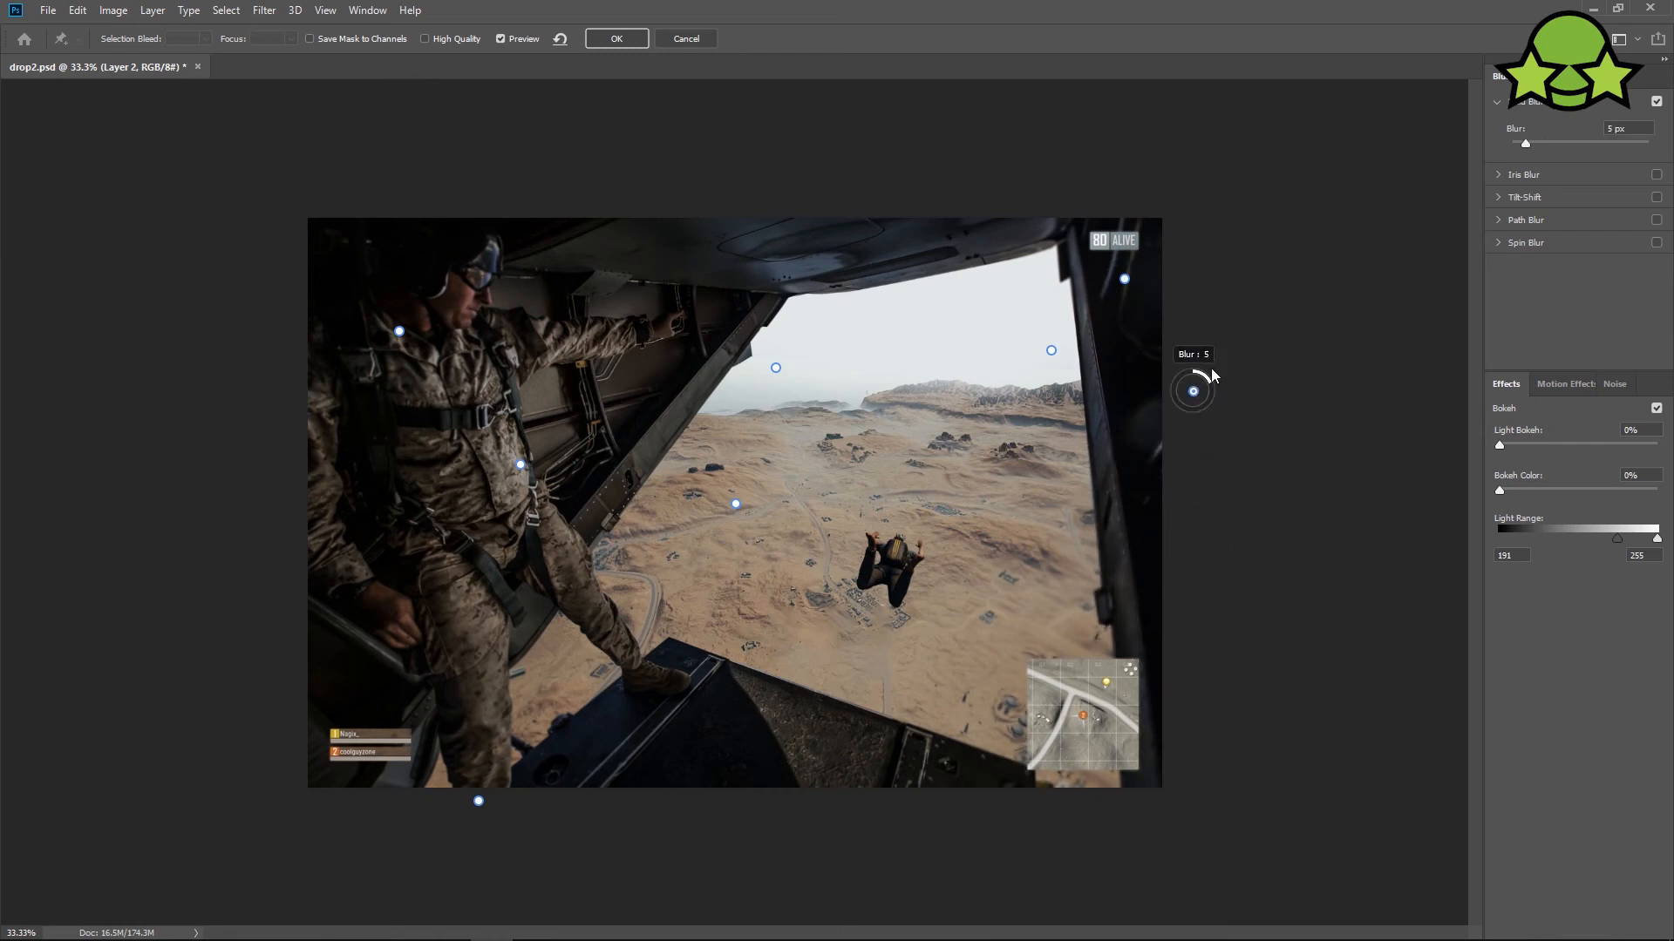
pyautogui.click(622, 45)
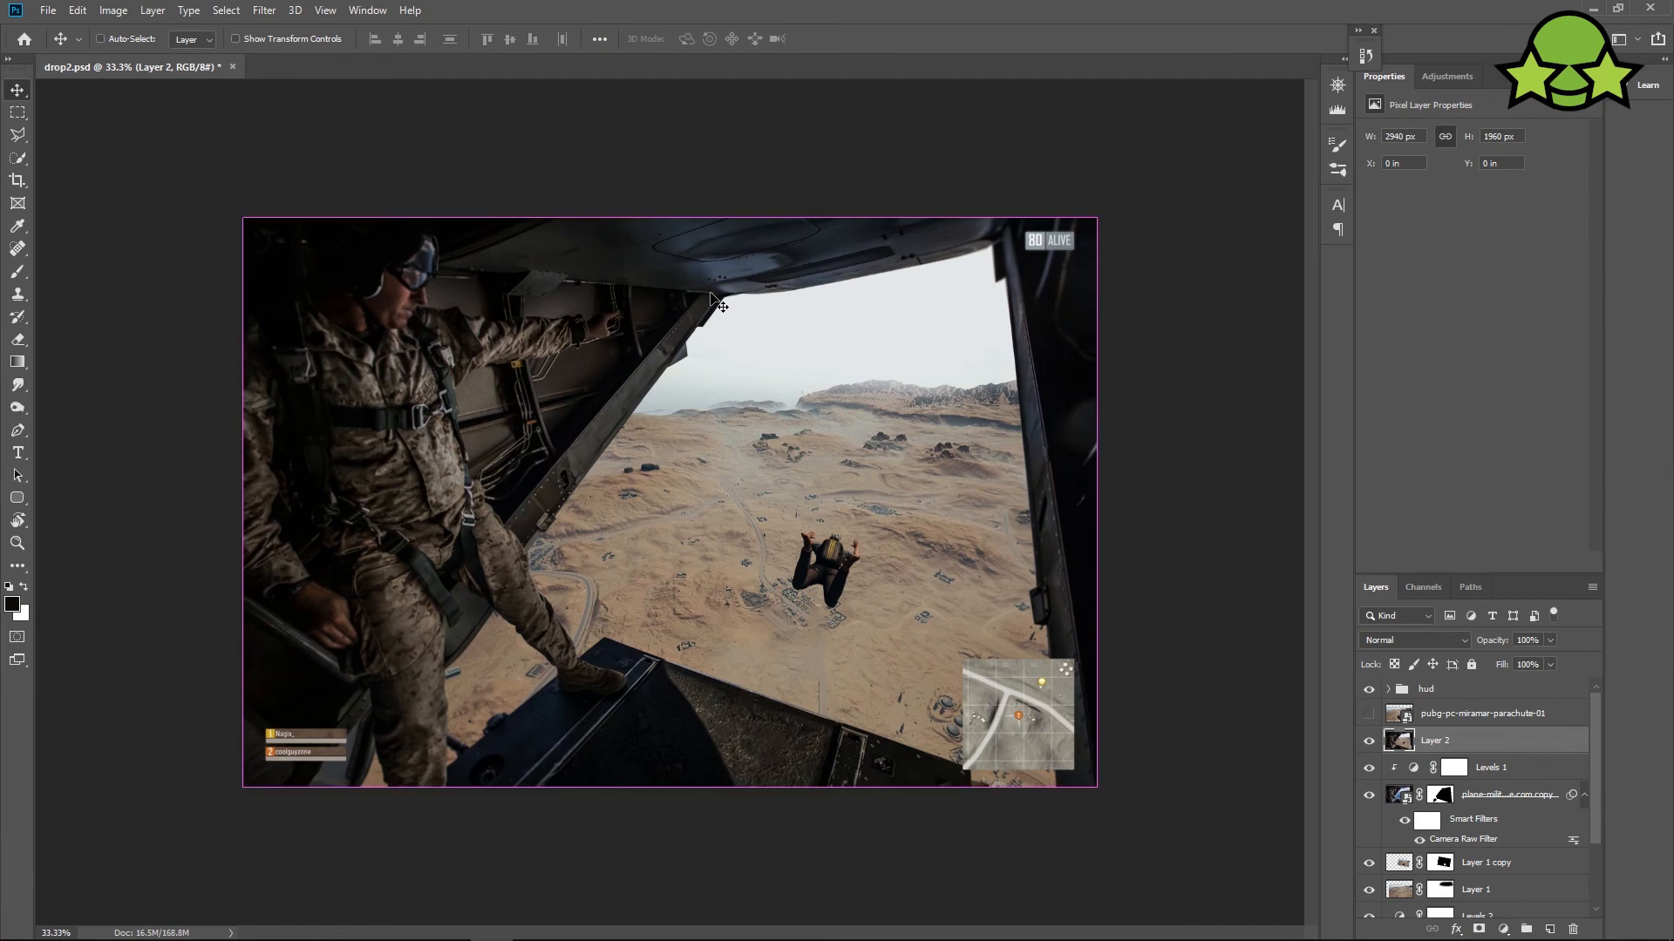
pyautogui.hotkey('ctrl', '-')
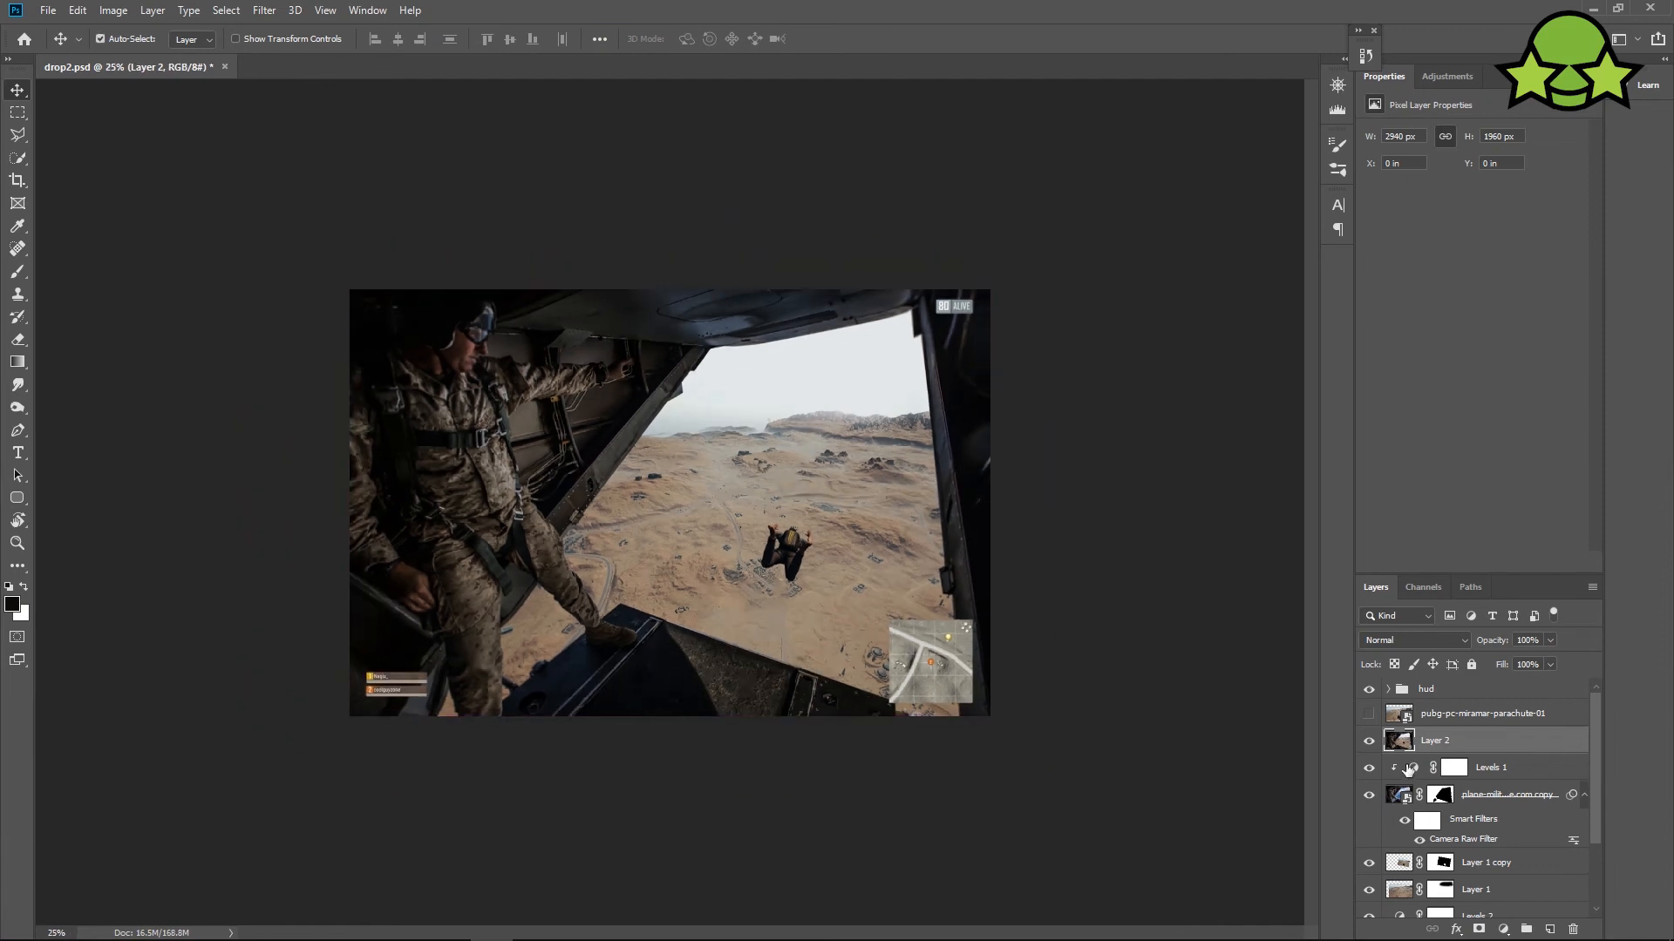
pyautogui.hotkey('ctrl', '+')
pyautogui.click(1512, 691)
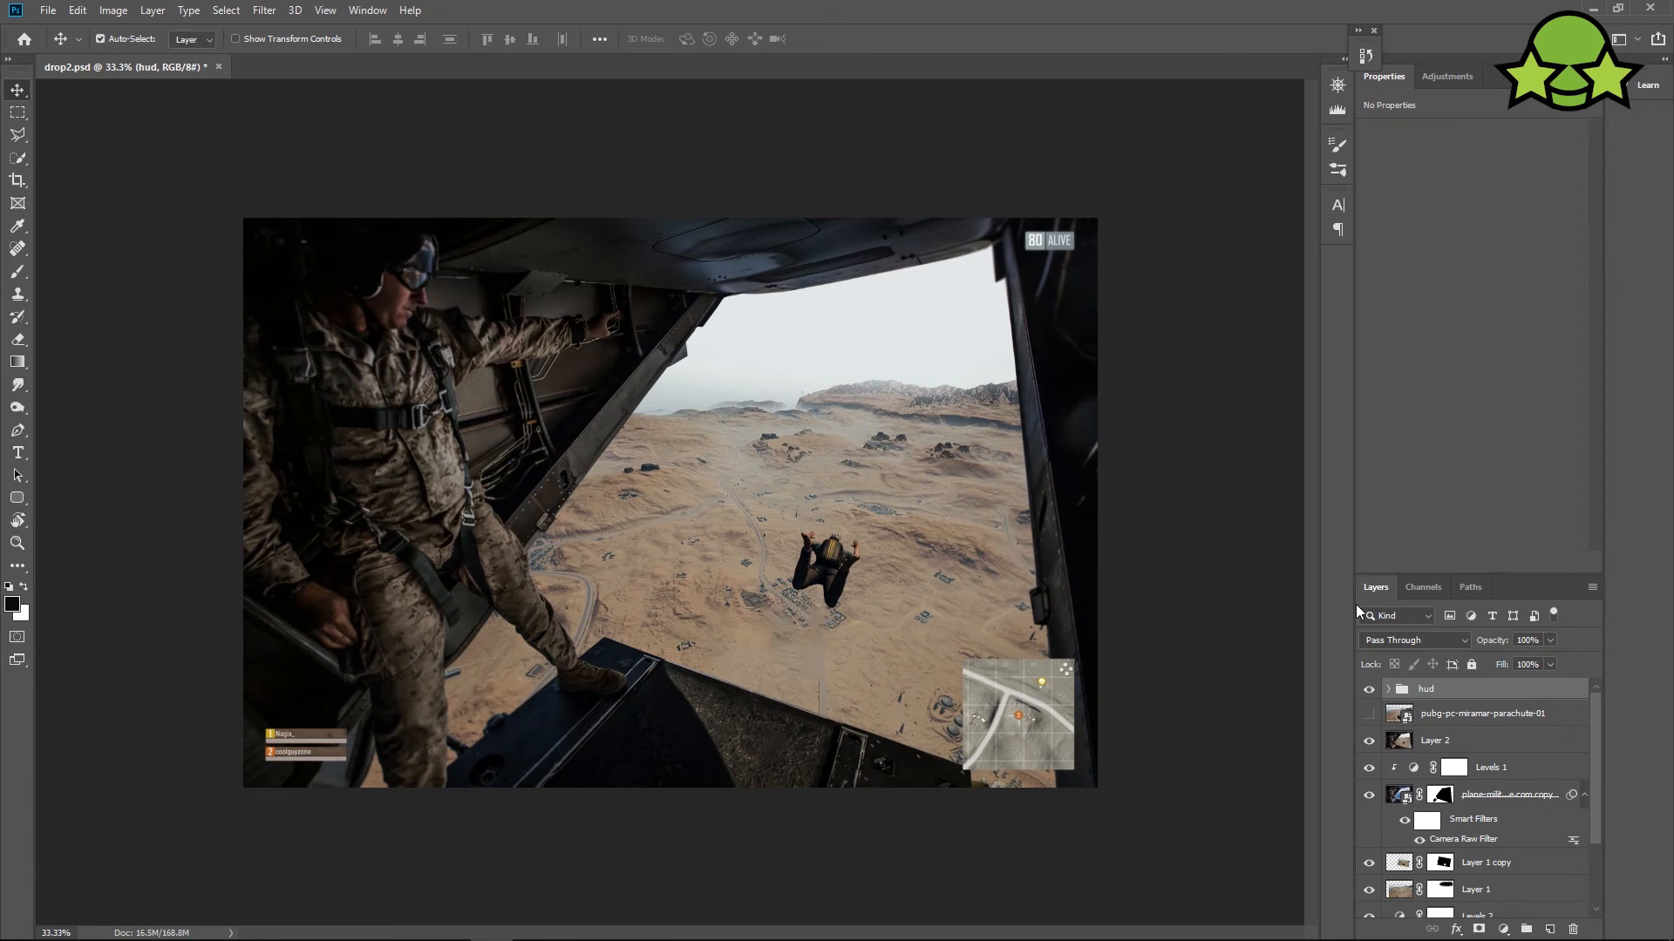
pyautogui.click(1549, 930)
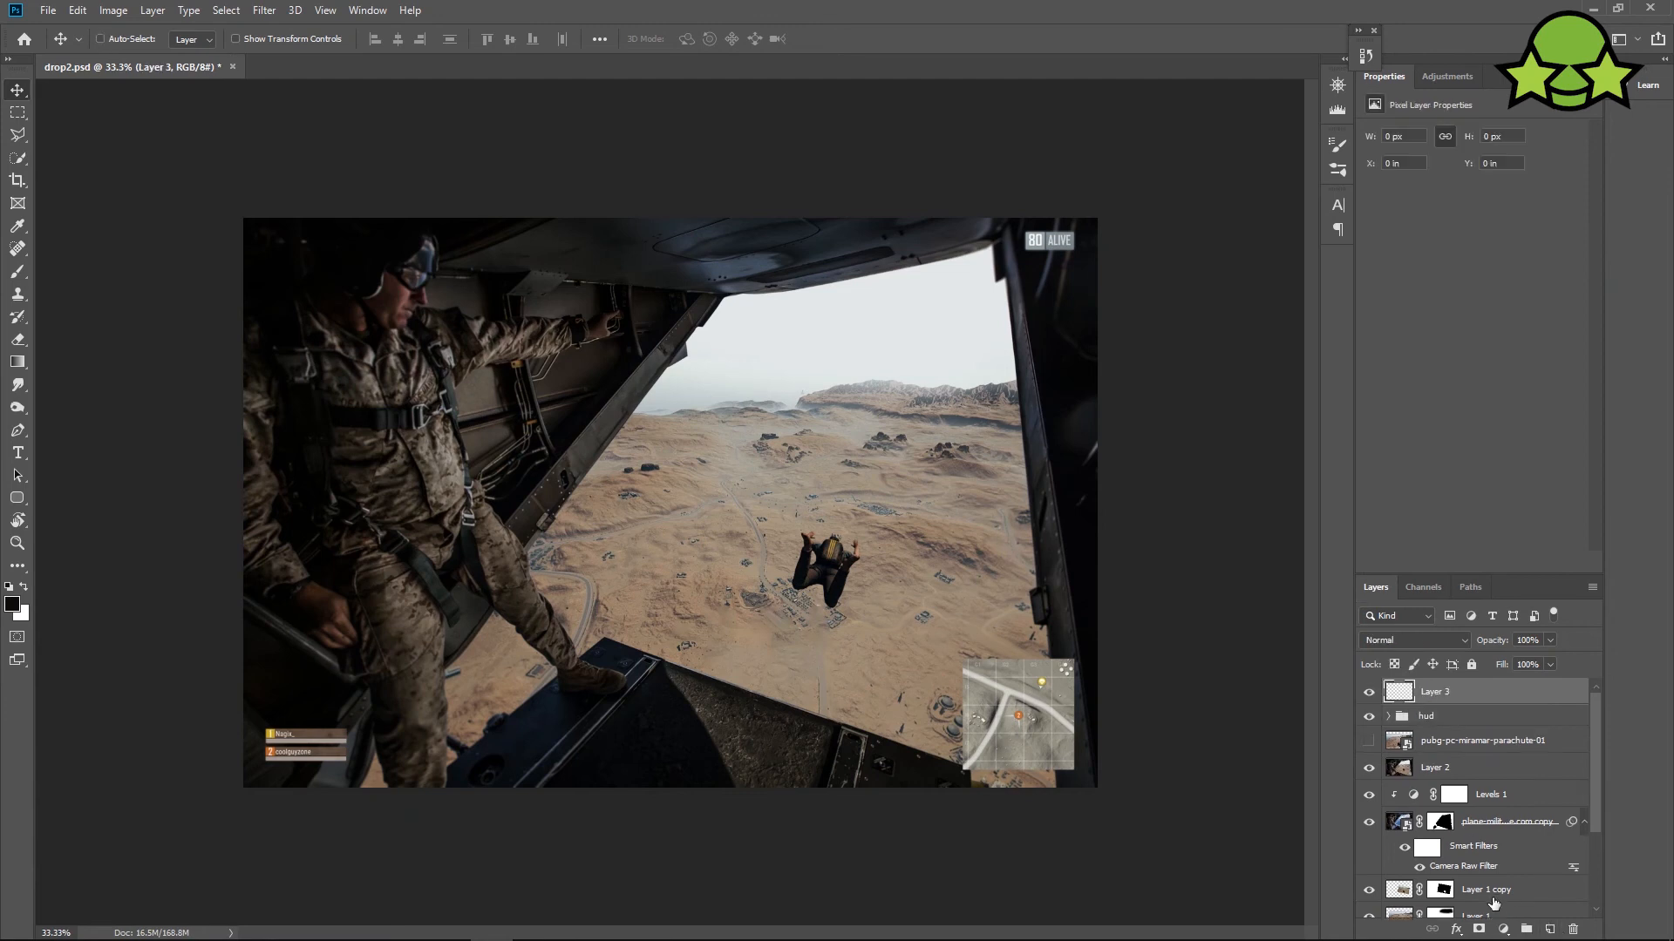
pyautogui.hotkey('ctrl', 'z')
pyautogui.hotkey('ctrl', 'z')
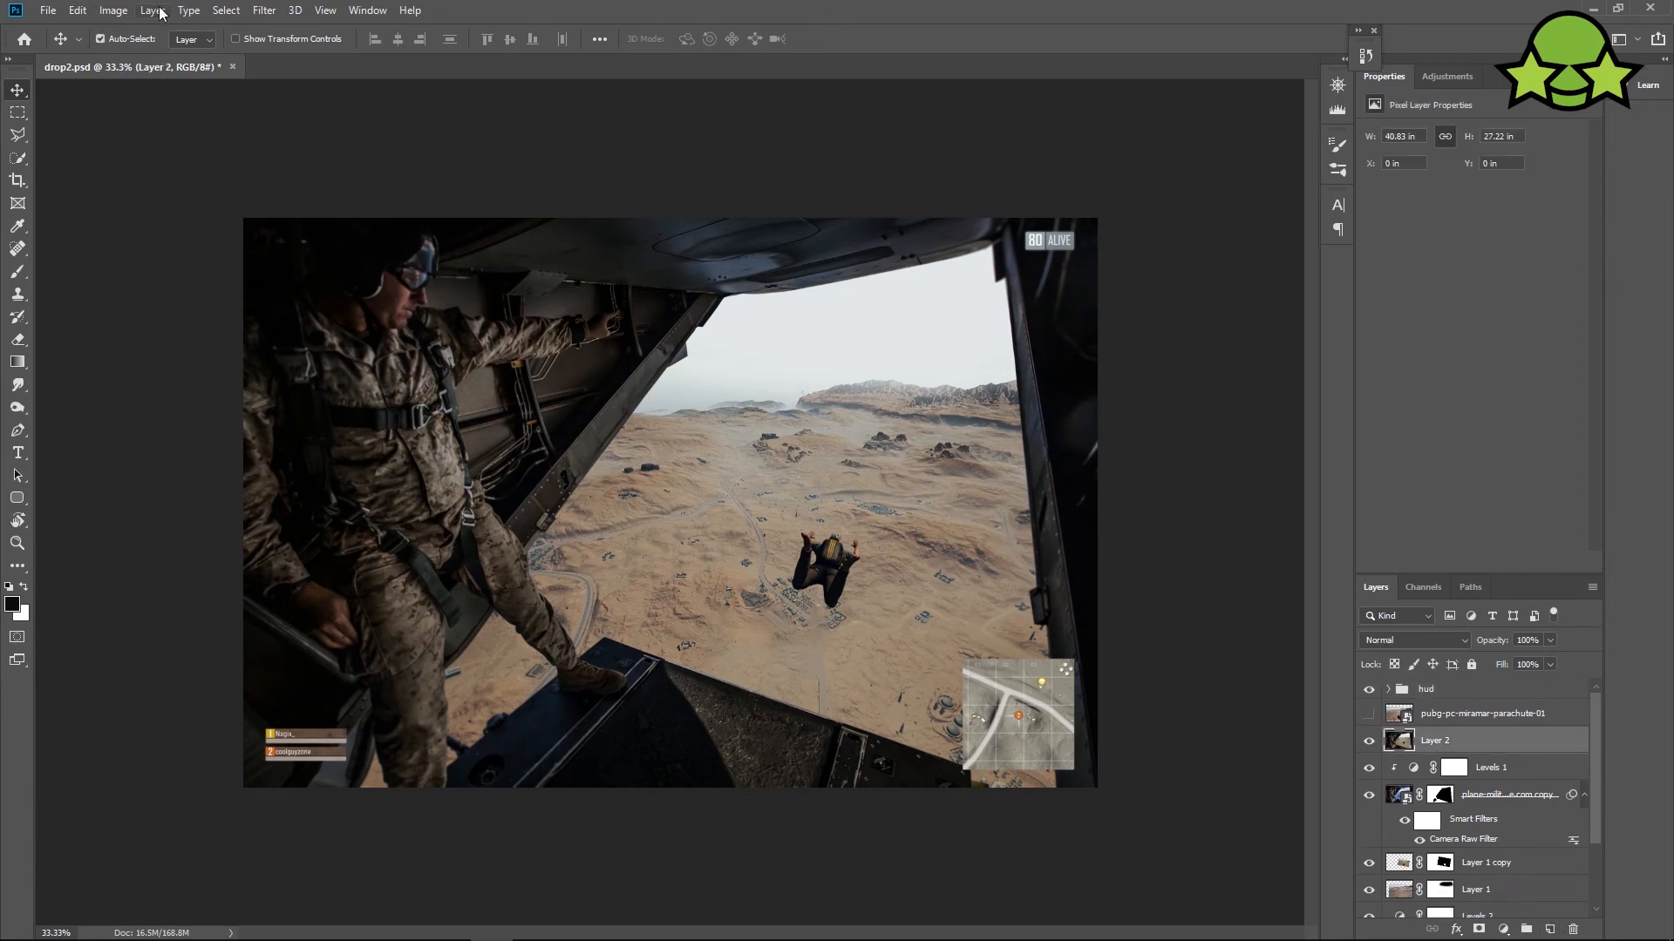
# Duplicate Layer 2 and run the Camera Raw Filter on the copy.
pyautogui.moveTo(1457, 748); pyautogui.dragTo(1549, 930)
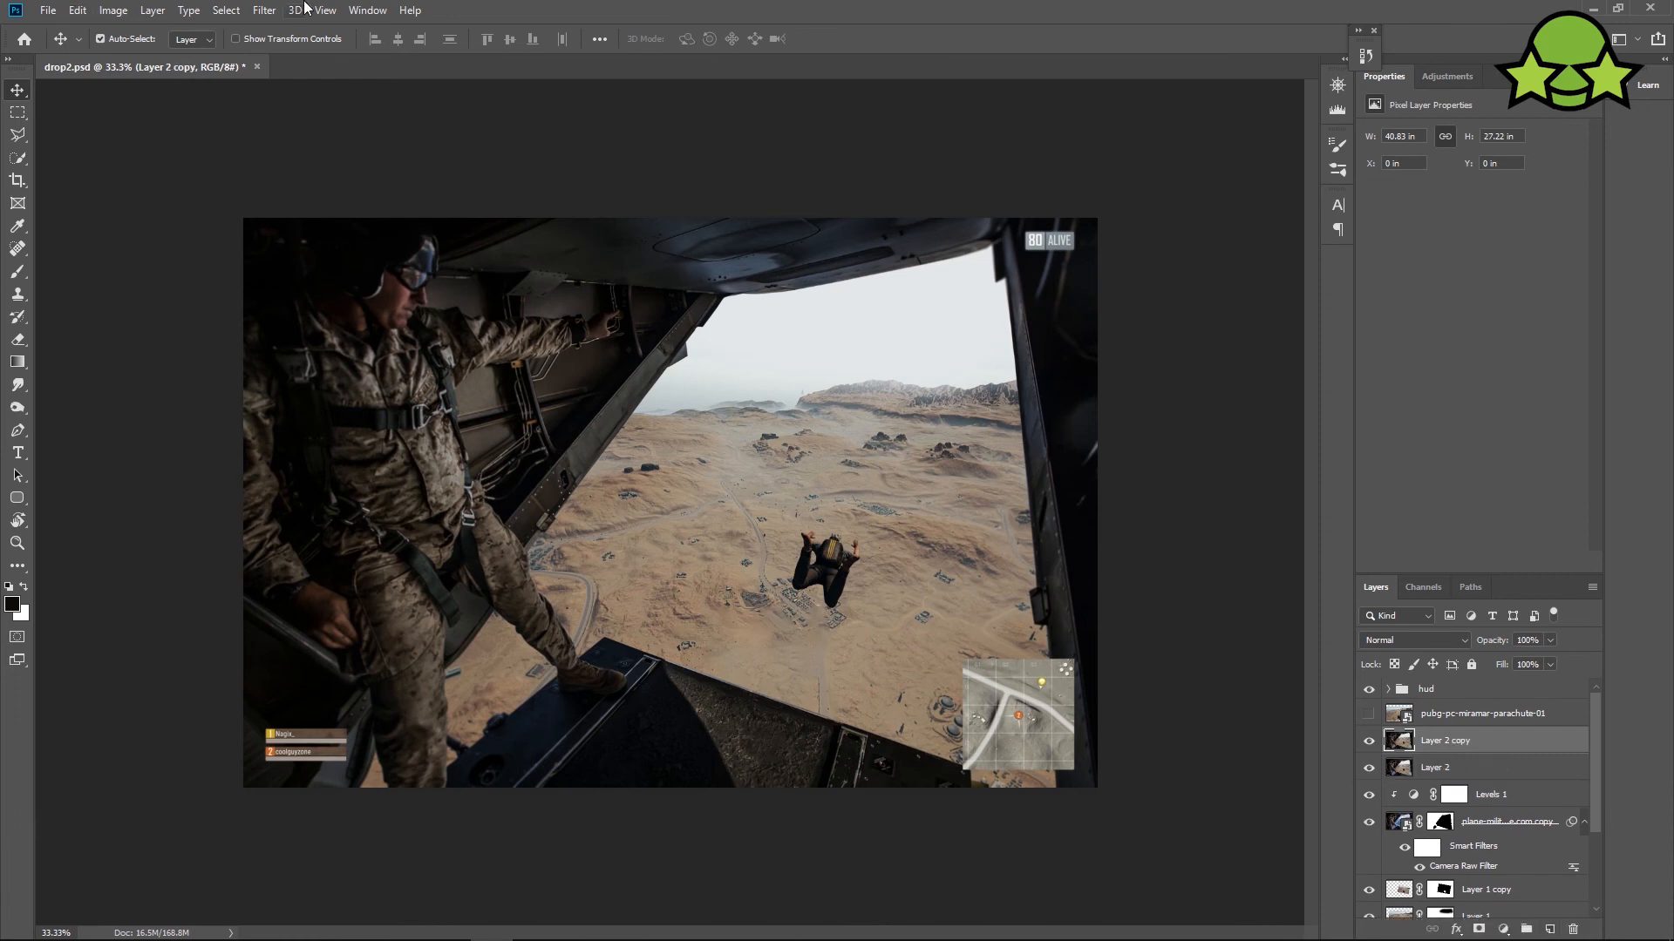
pyautogui.click(265, 10)
pyautogui.moveTo(336, 241)
pyautogui.click(351, 114)
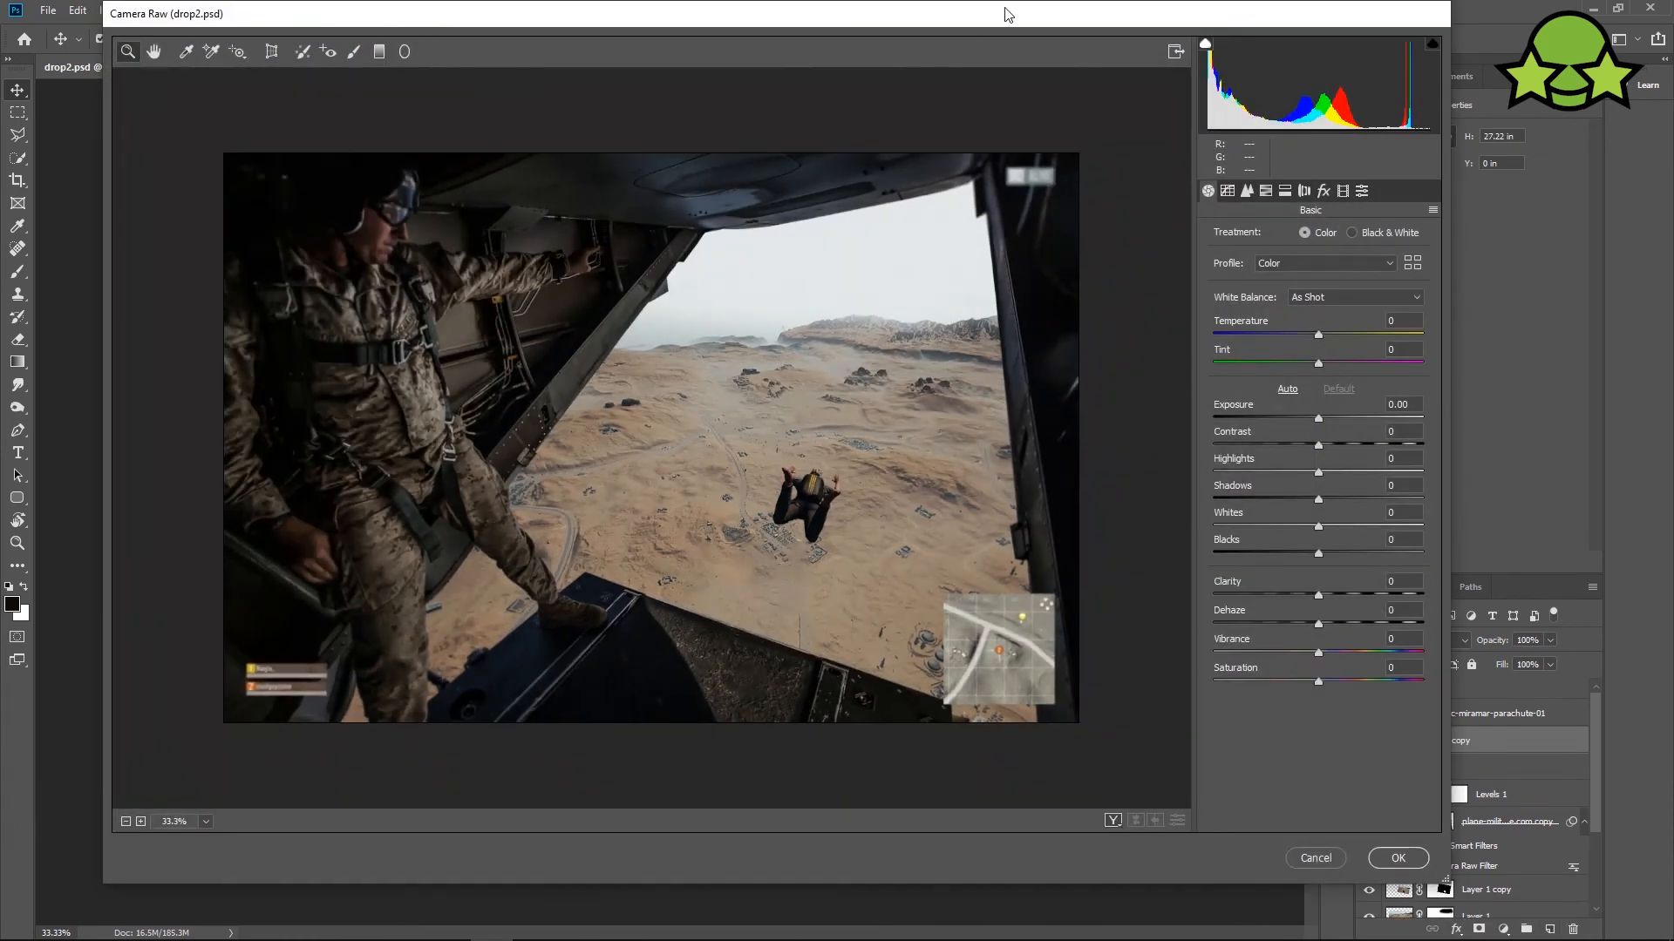
pyautogui.moveTo(1007, 14); pyautogui.dragTo(974, 141)
pyautogui.moveTo(1286, 572); pyautogui.dragTo(1308, 573)
pyautogui.moveTo(1133, 138); pyautogui.dragTo(1137, 60)
pyautogui.click(1366, 904)
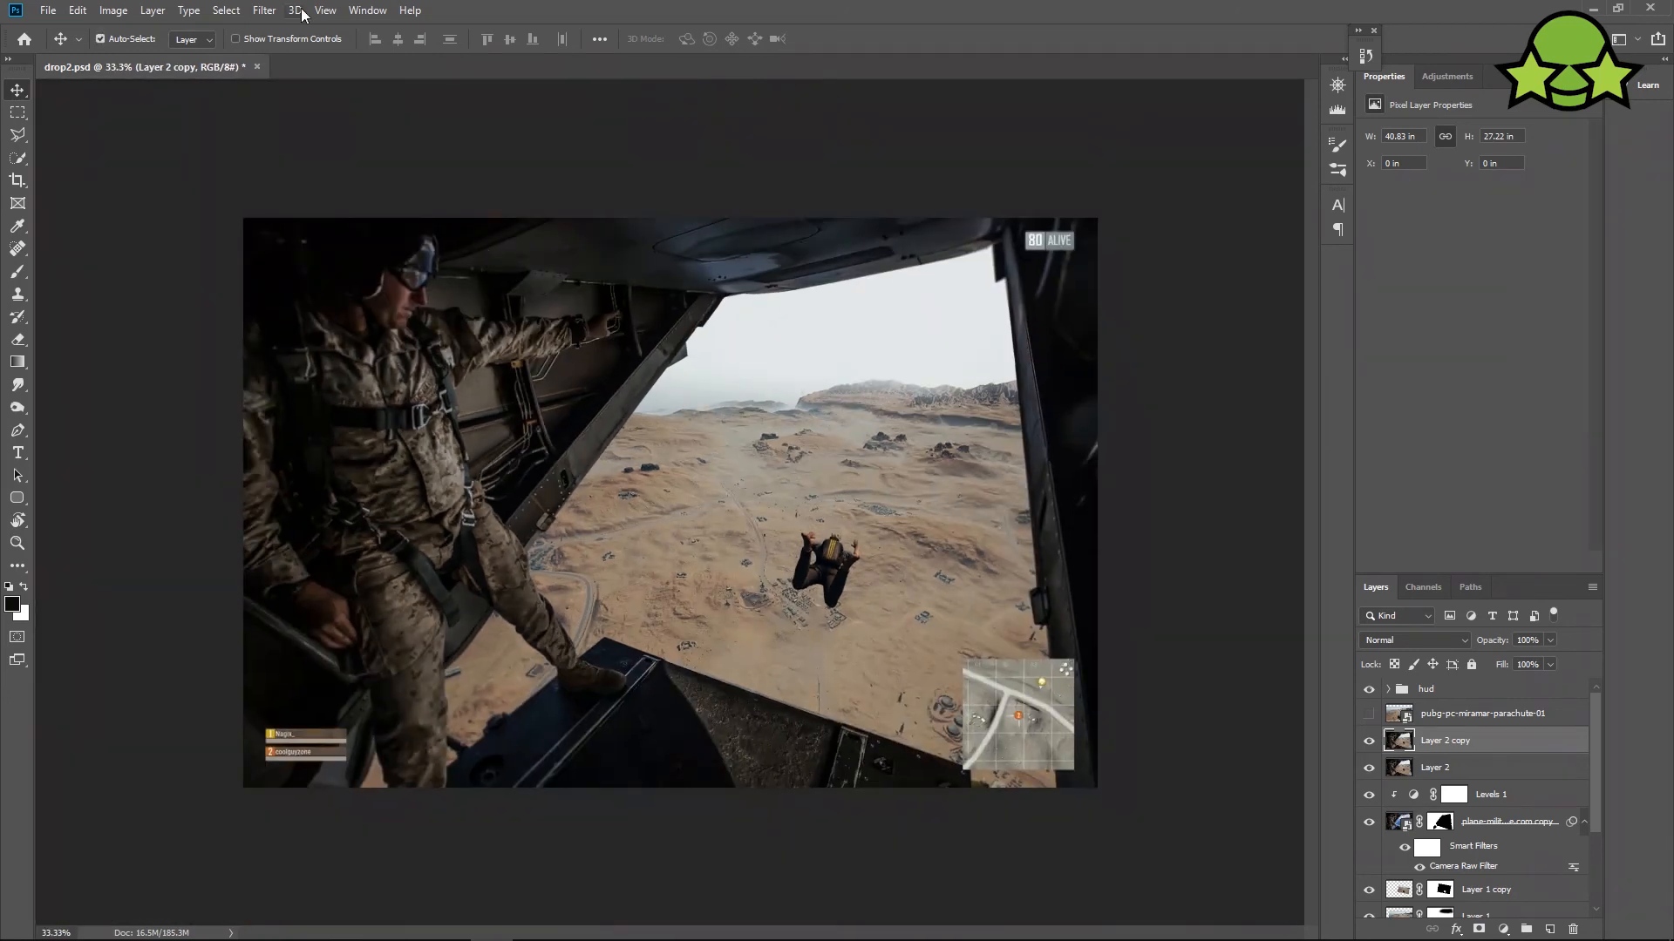
# In the Camera Raw Filter, set Temperature to +5, Contrast to +14, Highlights to 0, Clarity to +6, Dehaze to +2 and Vibrance to +13.
pyautogui.click(265, 11)
pyautogui.click(309, 114)
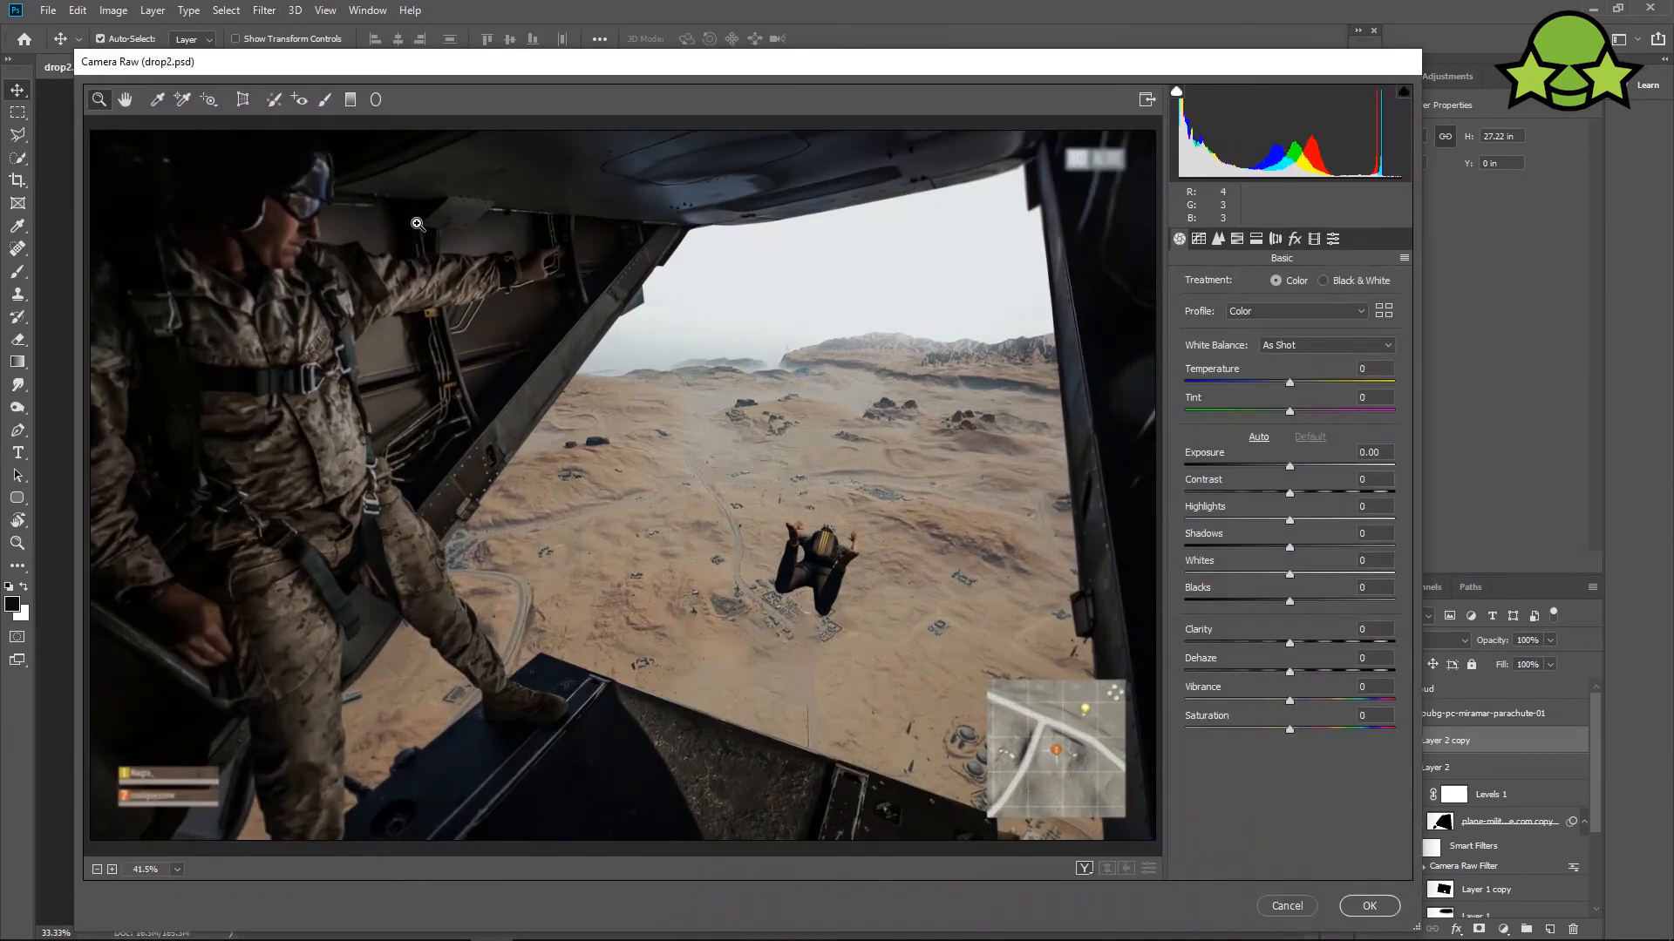
pyautogui.click(1301, 383)
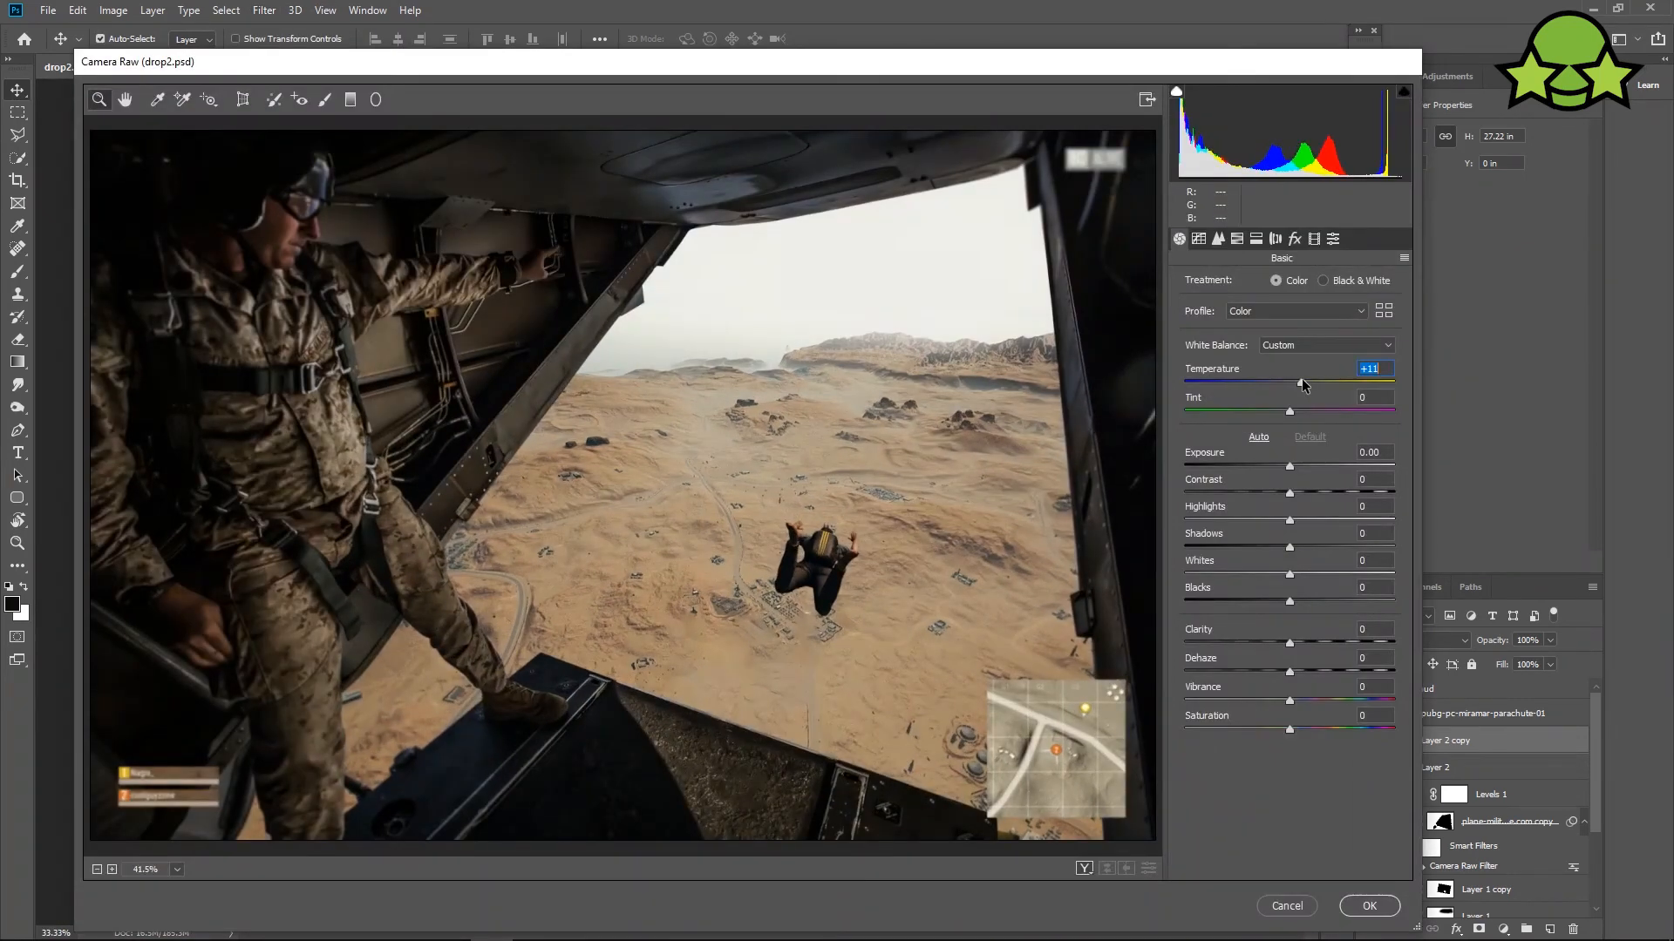
pyautogui.moveTo(1290, 493); pyautogui.dragTo(1321, 523)
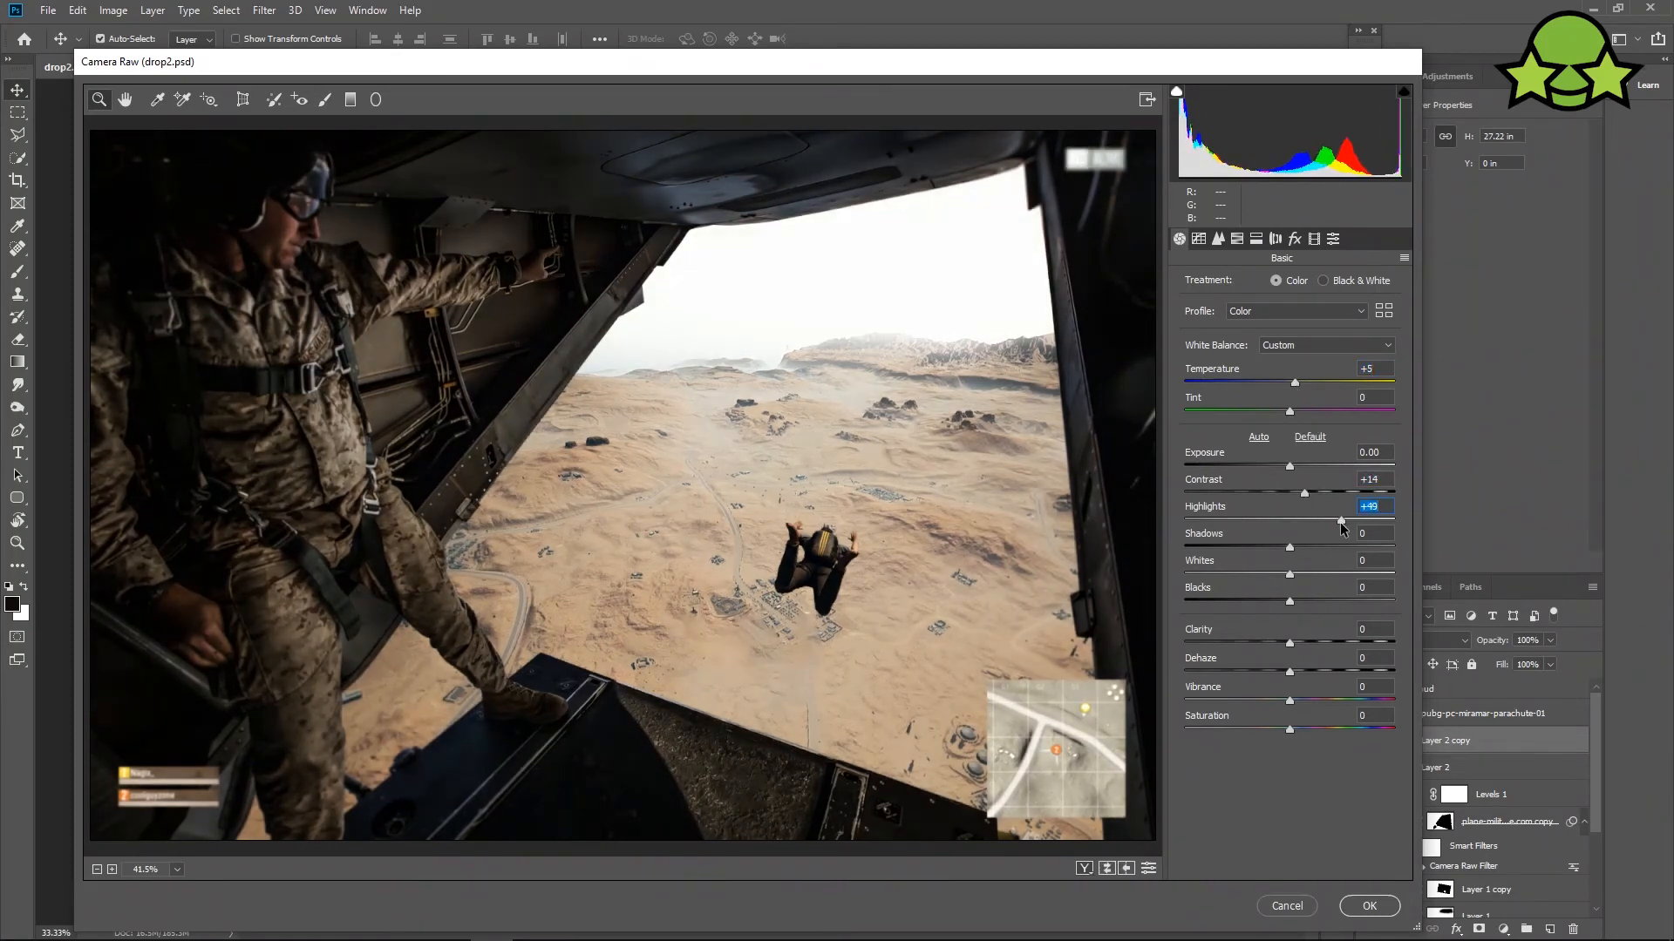
pyautogui.doubleClick(1337, 521)
pyautogui.moveTo(1290, 643); pyautogui.dragTo(1305, 715)
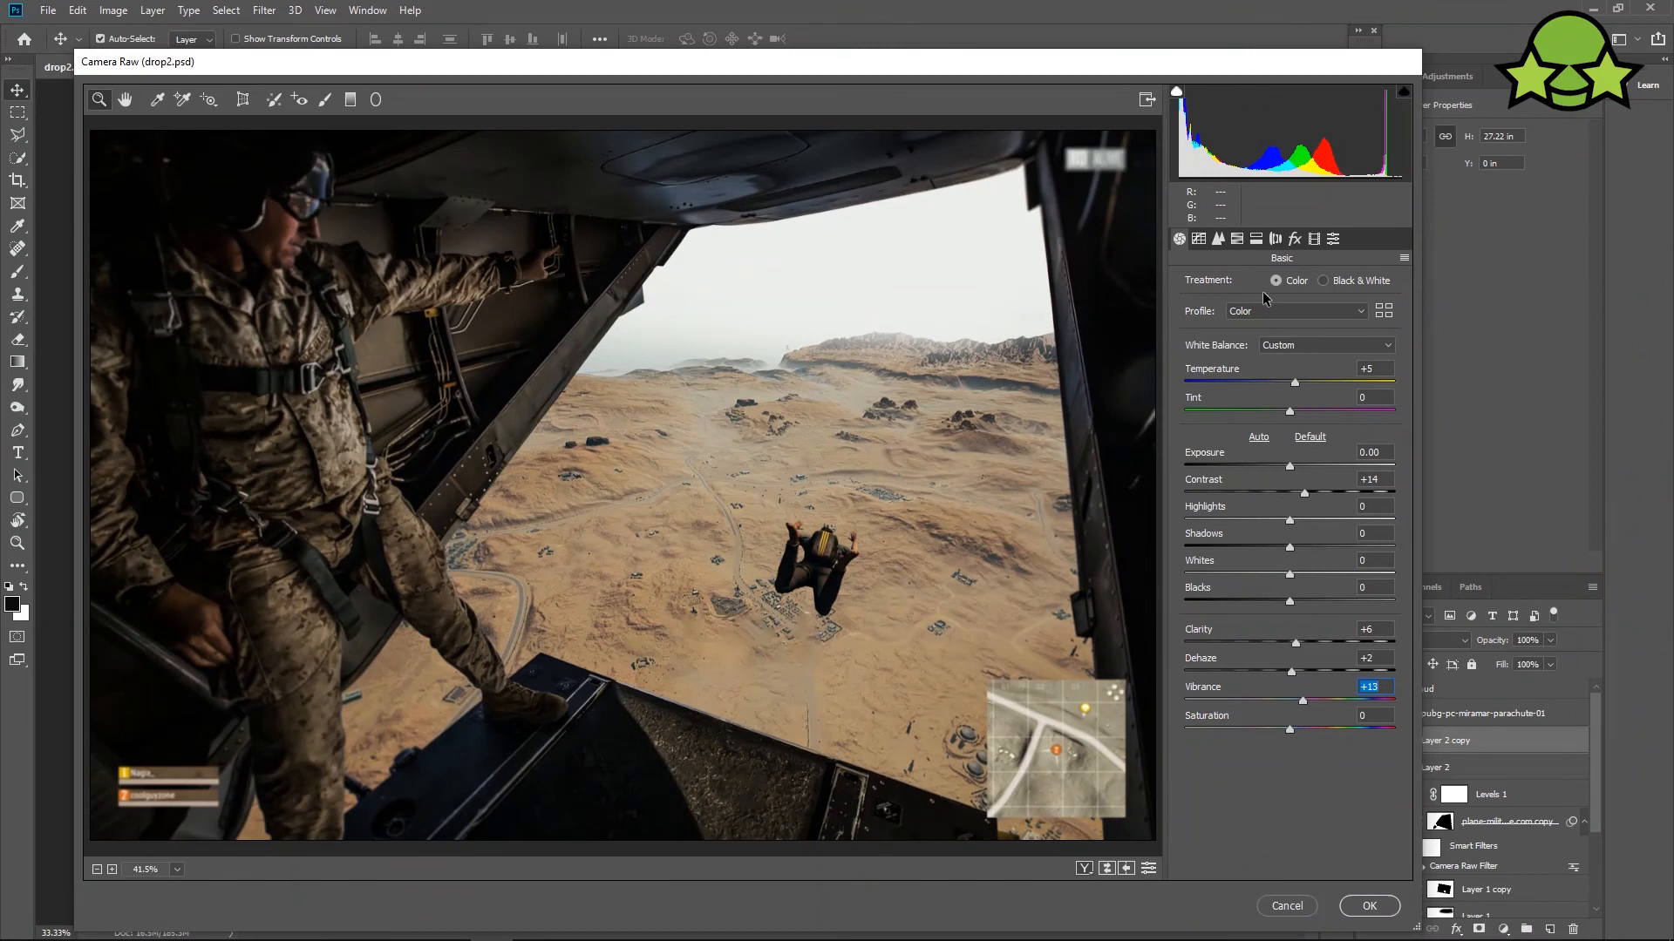
# Try adjusting the tone curve's shadows and the luminance noise reduction, and reset Luminance to 0.
pyautogui.click(1199, 239)
pyautogui.moveTo(1289, 648)
pyautogui.mouseDown()
pyautogui.moveTo(1213, 657)
pyautogui.moveTo(1332, 666)
pyautogui.moveTo(1306, 672)
pyautogui.mouseUp()
pyautogui.click(1217, 239)
pyautogui.moveTo(1188, 454); pyautogui.dragTo(1260, 458)
pyautogui.write('0')
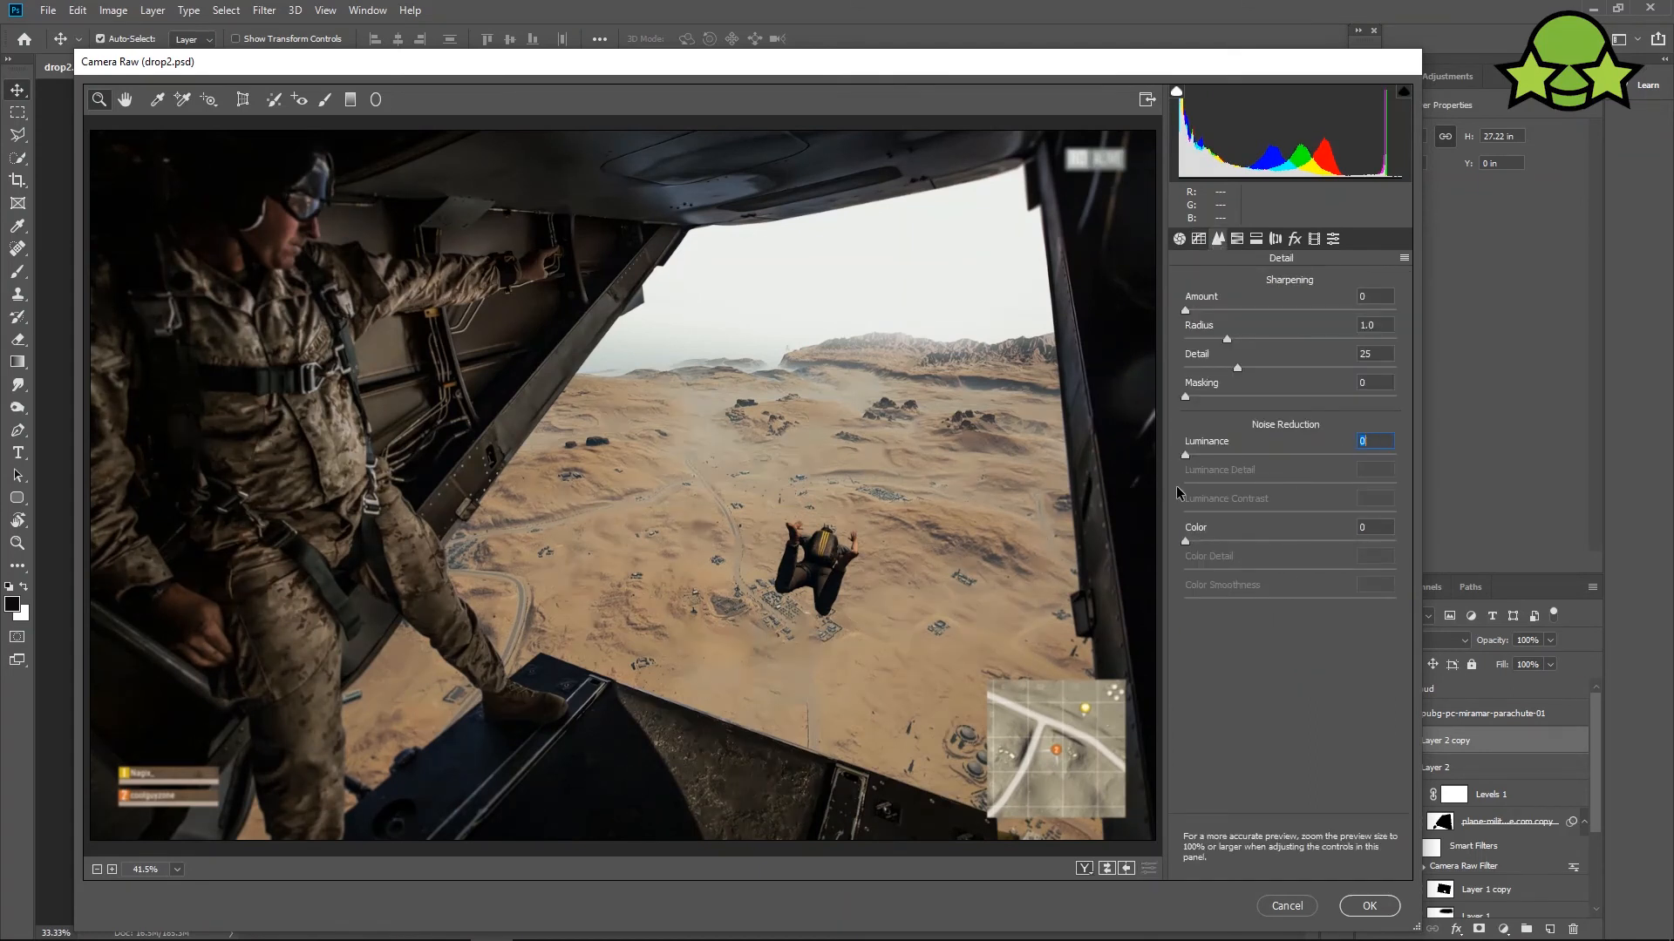
# Give the highlights and shadows a slight split toning and adjust the lens distortion a little.
pyautogui.click(1237, 239)
pyautogui.hotkey('ctrl', '-')
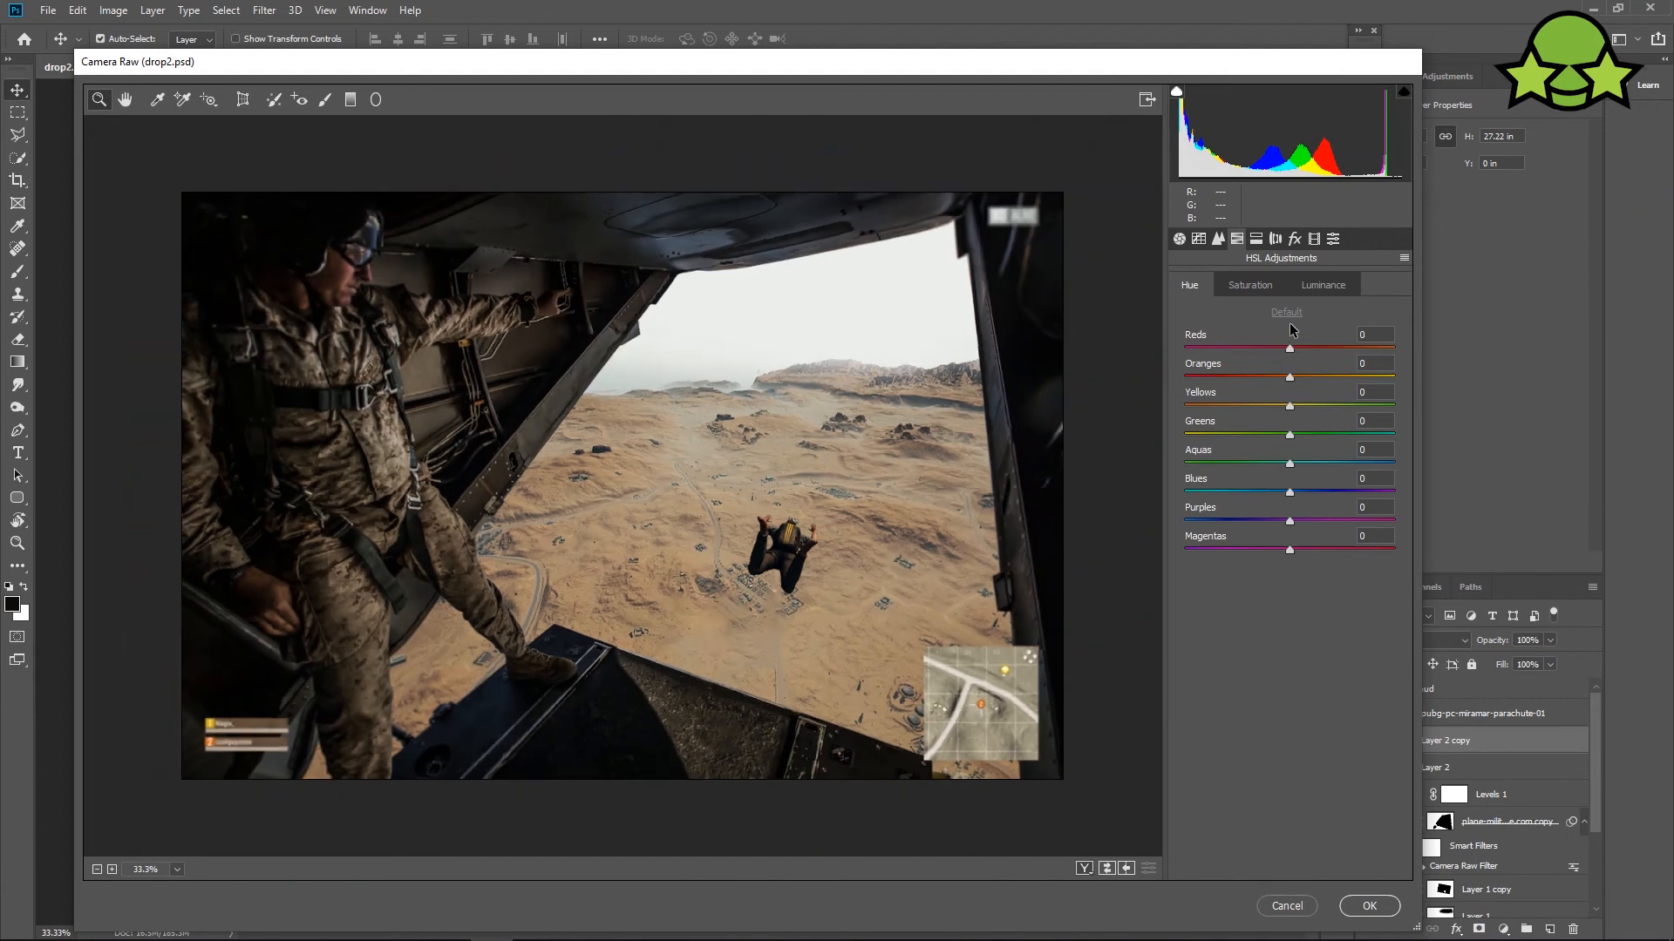
pyautogui.click(1257, 239)
pyautogui.click(1188, 338)
pyautogui.moveTo(1187, 308); pyautogui.dragTo(1216, 313)
pyautogui.click(1193, 472)
pyautogui.moveTo(1186, 445); pyautogui.dragTo(1208, 449)
pyautogui.click(1275, 239)
pyautogui.moveTo(1291, 320); pyautogui.dragTo(1295, 321)
# Set the grain Amount to 8 and the post-crop vignetting Amount to -8, and apply the Camera Raw Filter.
pyautogui.click(1294, 240)
pyautogui.click(1207, 313)
pyautogui.hotkey('ctrl', '+')
pyautogui.hotkey('ctrl', '+')
pyautogui.hotkey('ctrl', '+')
pyautogui.hotkey('ctrl', '+')
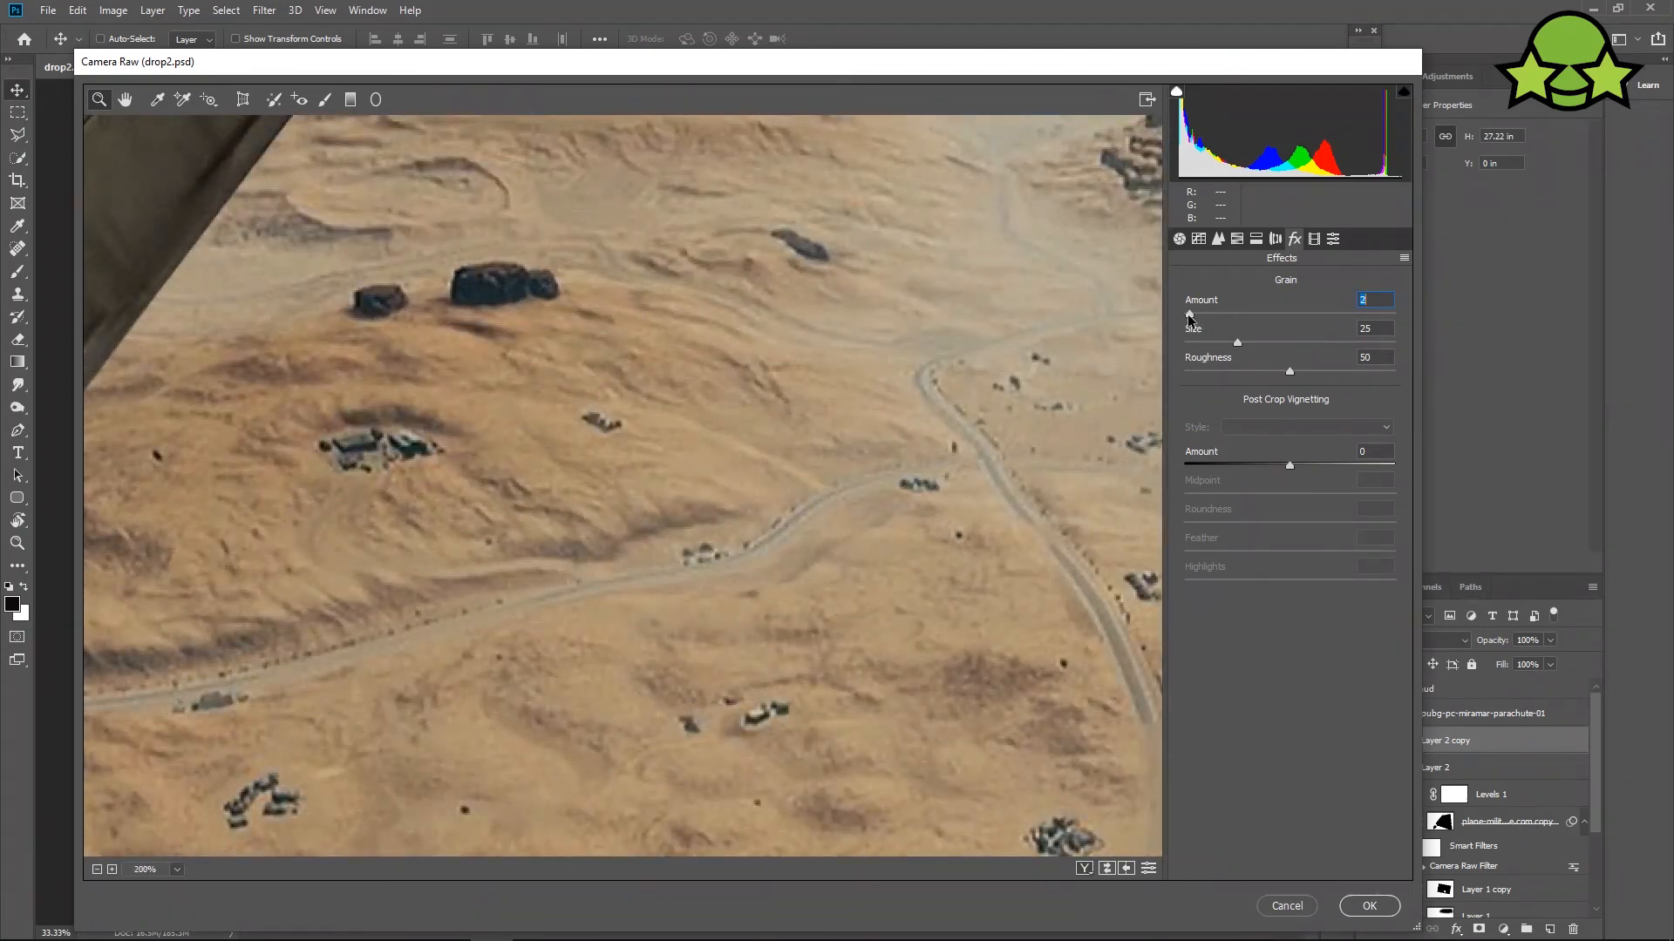
pyautogui.hotkey('ctrl', '-')
pyautogui.hotkey('ctrl', '-')
pyautogui.hotkey('ctrl', '-')
pyautogui.moveTo(1294, 464)
pyautogui.mouseDown()
pyautogui.moveTo(1247, 472)
pyautogui.moveTo(1281, 472)
pyautogui.mouseUp()
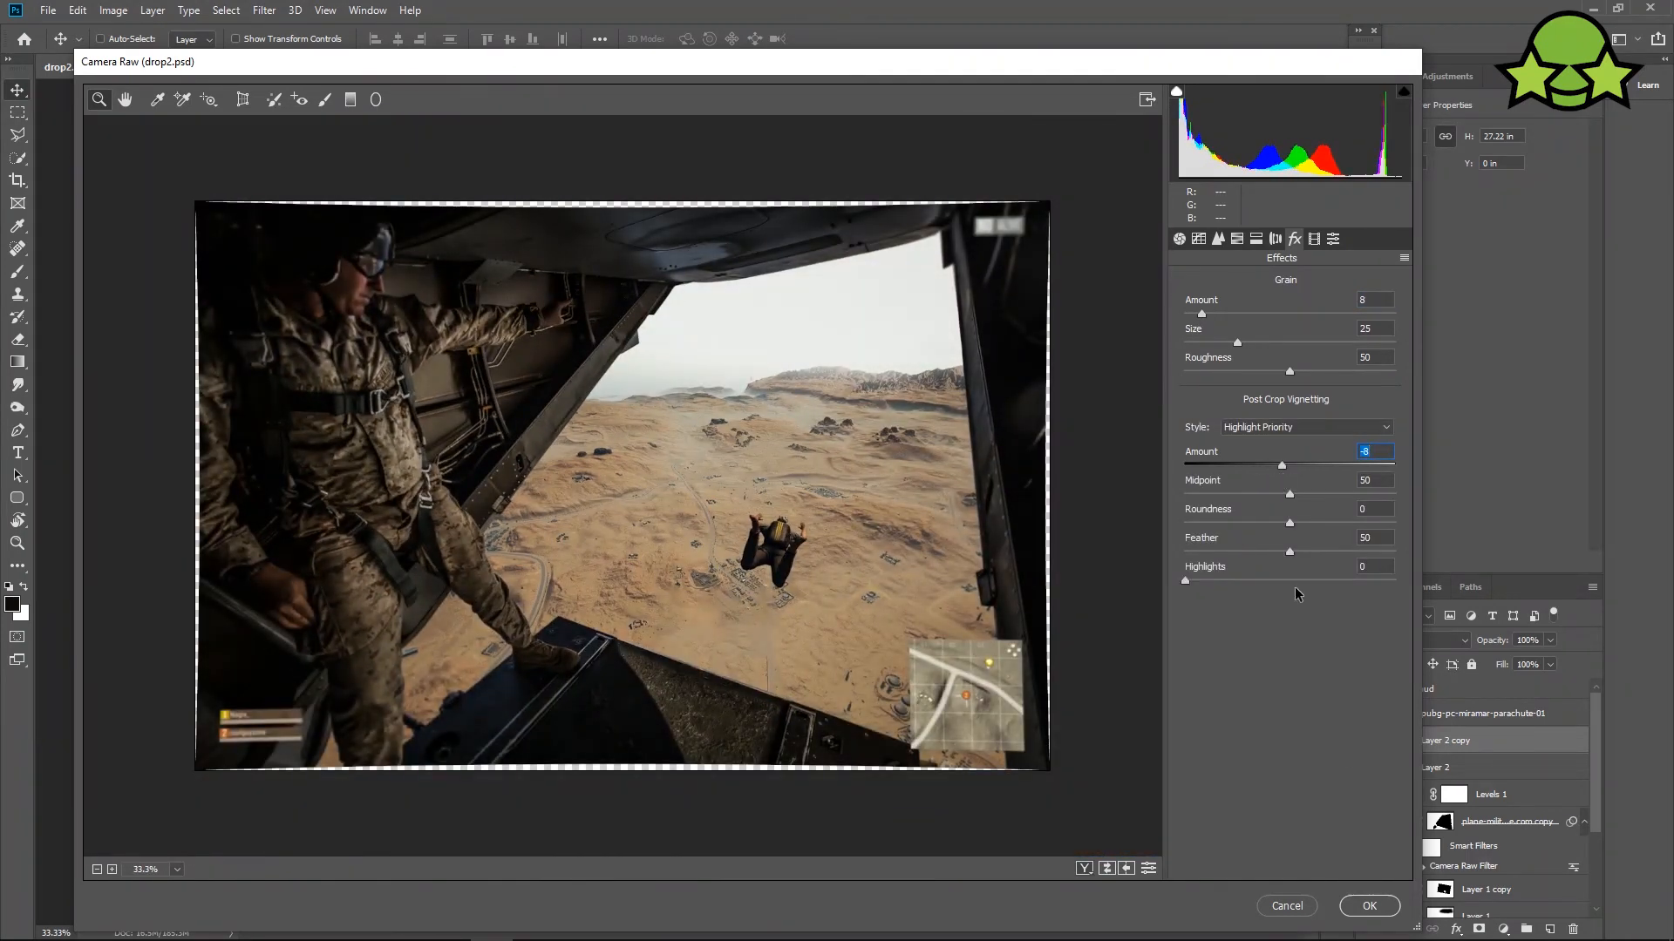
pyautogui.click(1372, 912)
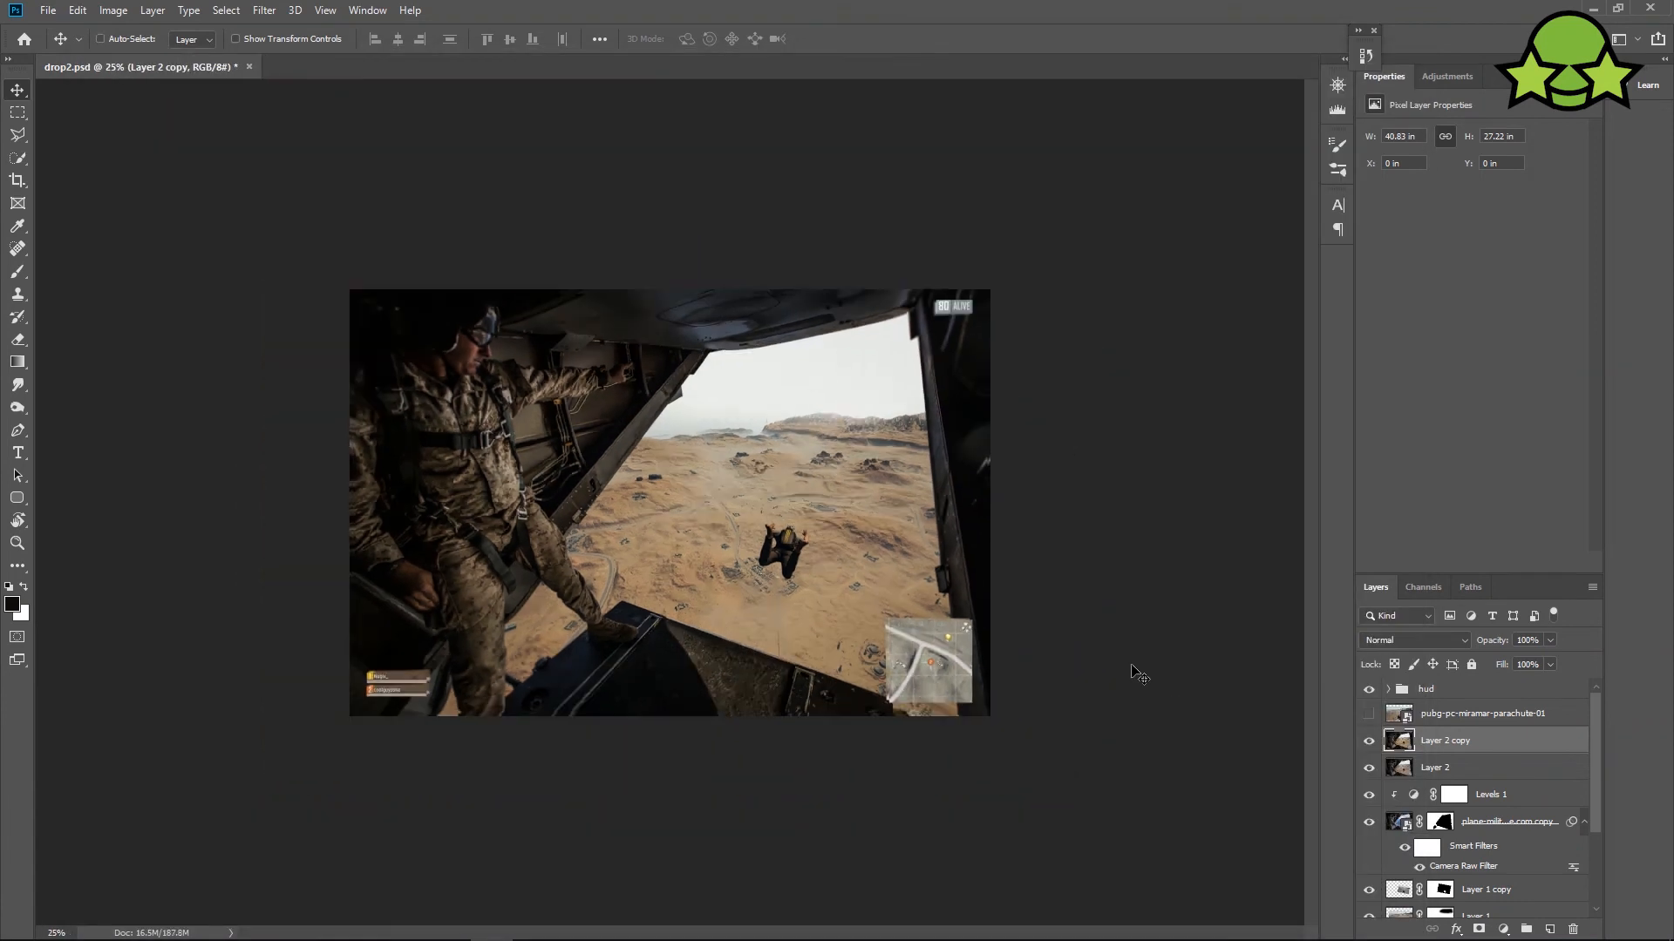
# Try enlarging Layer 2 copy to about 104%, and delete that layer.
pyautogui.hotkey('ctrl', 't')
pyautogui.moveTo(1103, 792); pyautogui.dragTo(1117, 803)
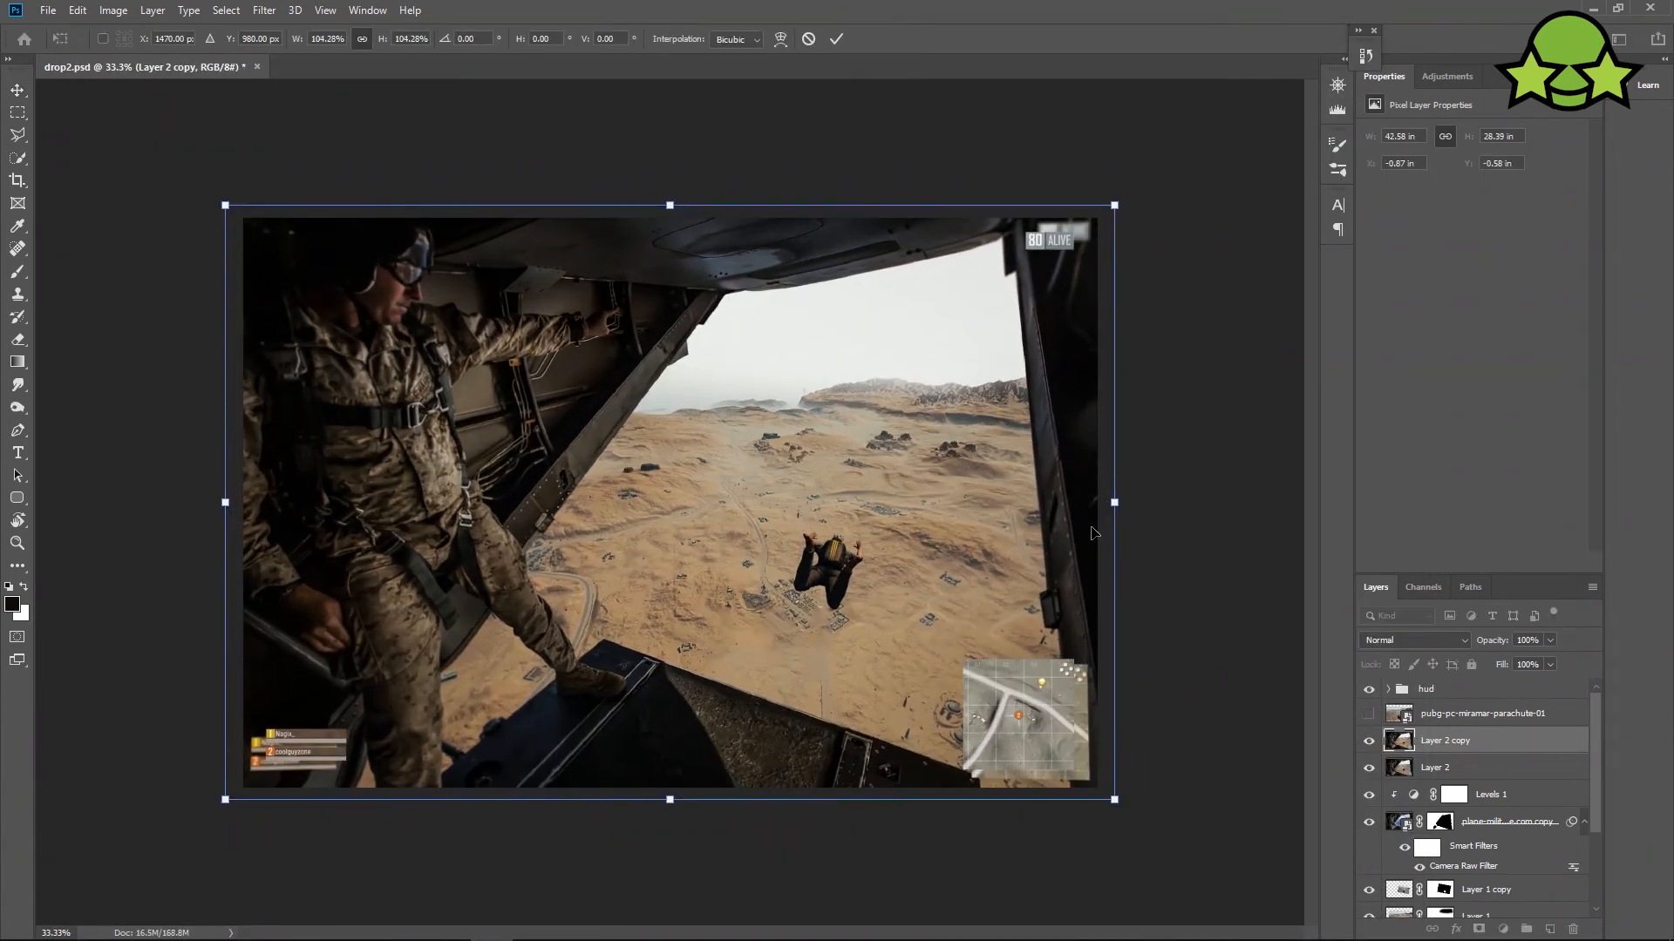
pyautogui.click(807, 39)
pyautogui.press('Delete')
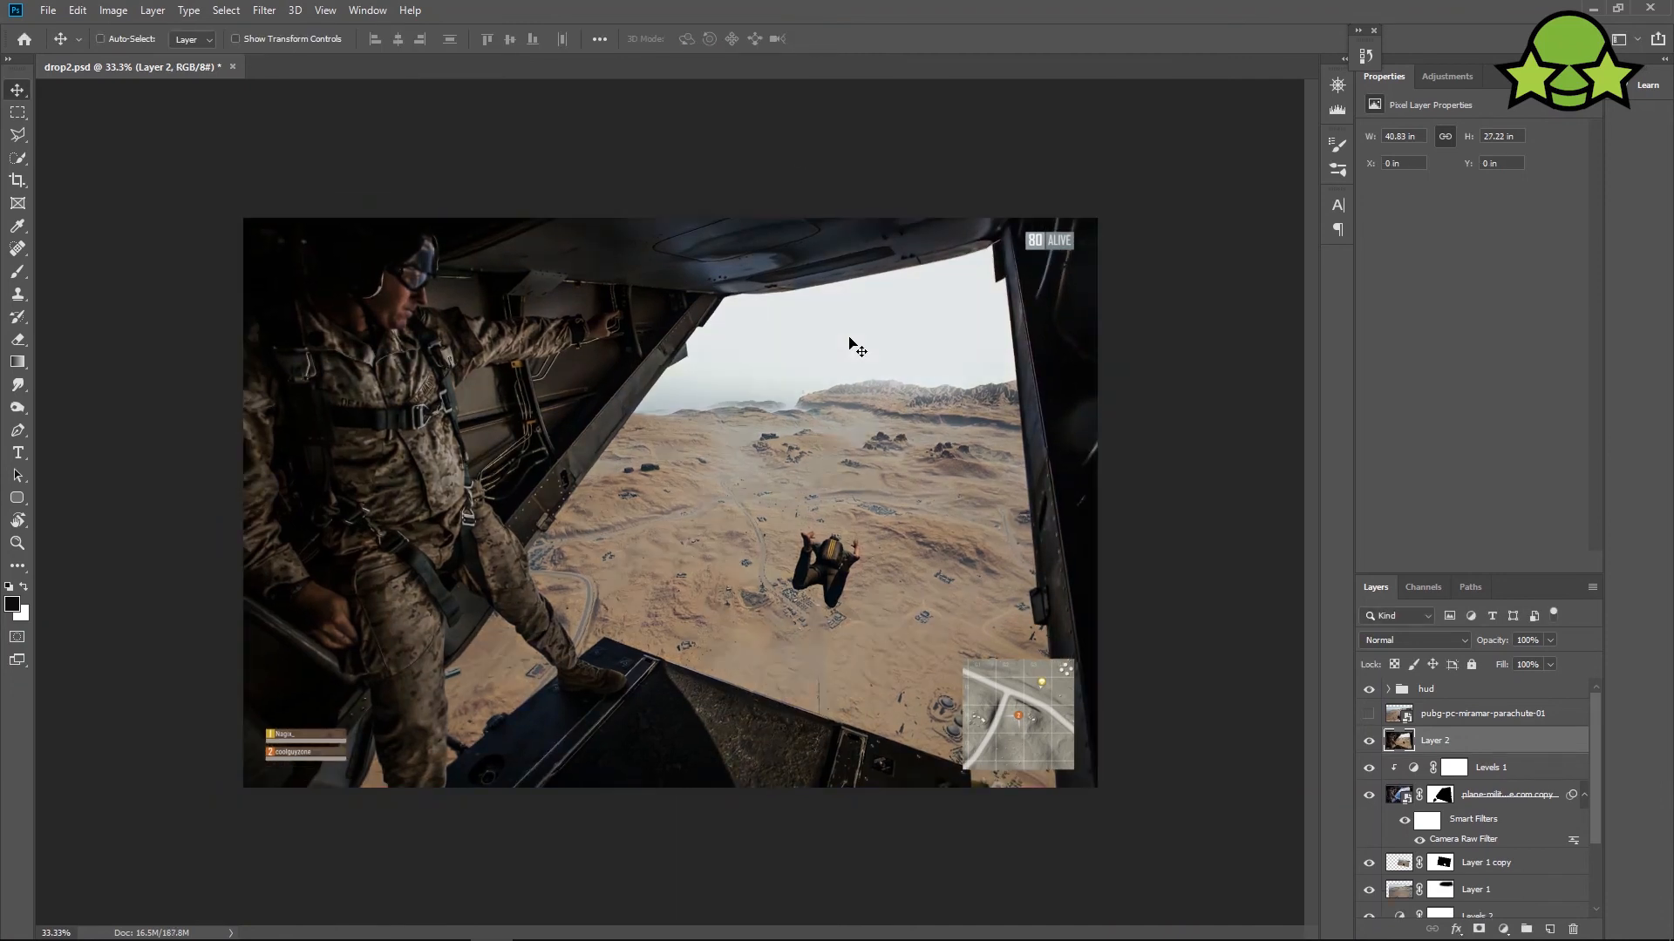
# Hide the hud group and delete the blurred Layer 2.
pyautogui.click(1369, 689)
pyautogui.click(1368, 742)
pyautogui.press('Delete')
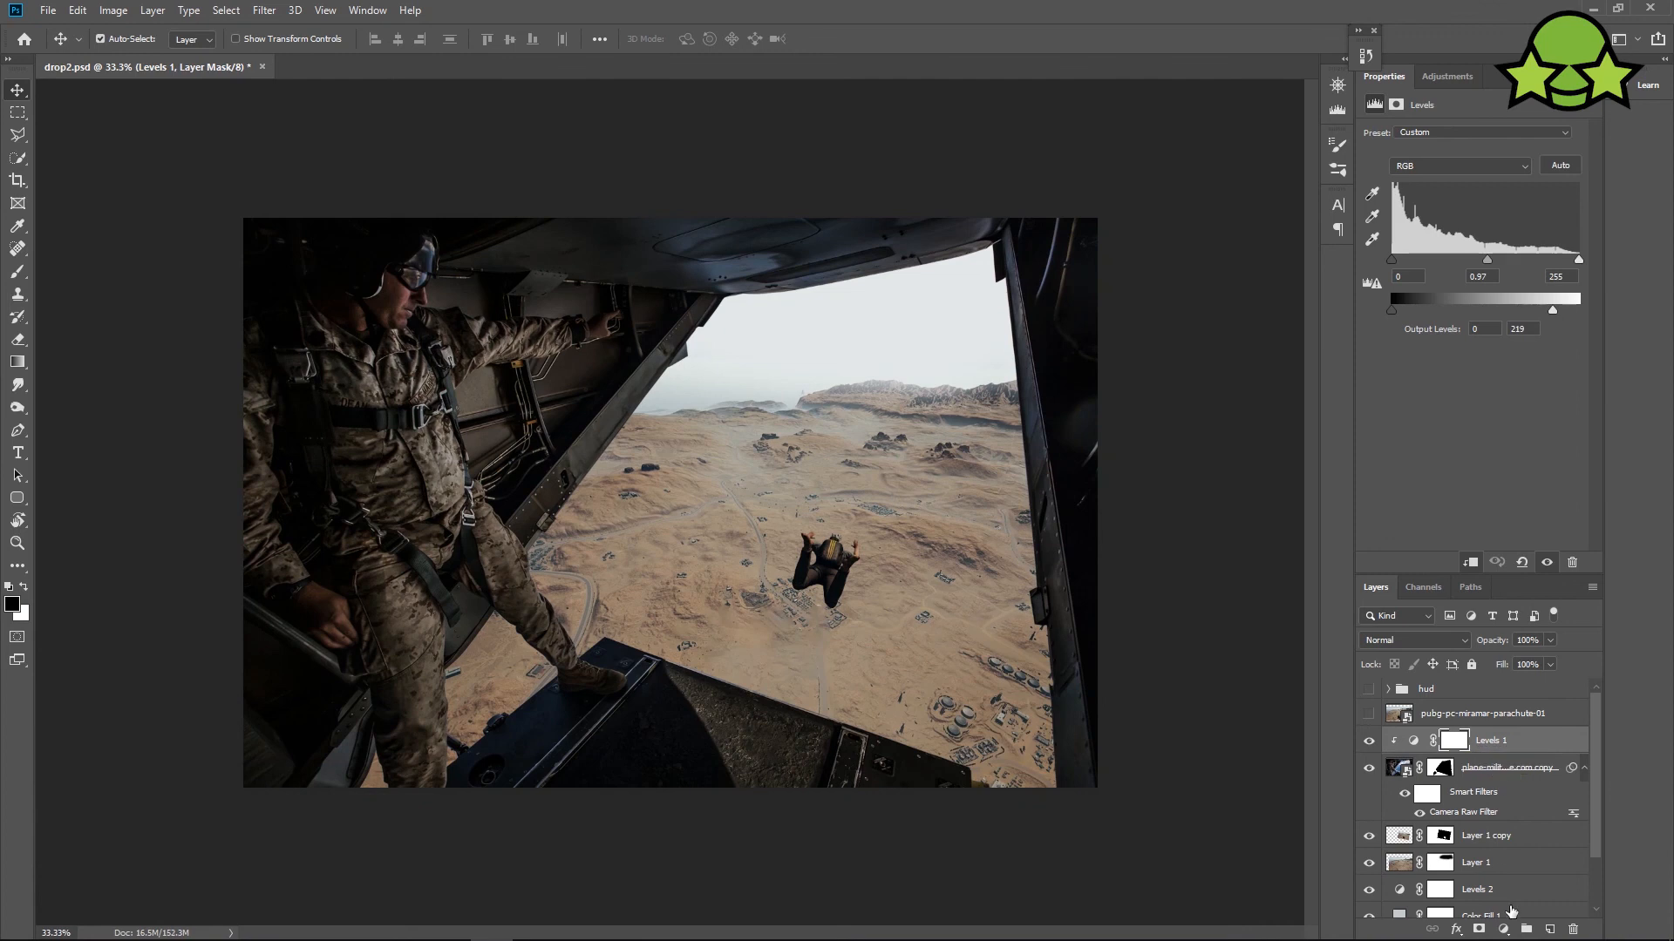
# Stamp all visible layers into a new layer above Levels 1 and open it in the Camera Raw Filter.
pyautogui.click(1548, 929)
pyautogui.hotkey('ctrl', 'shift', 'alt', 'e')
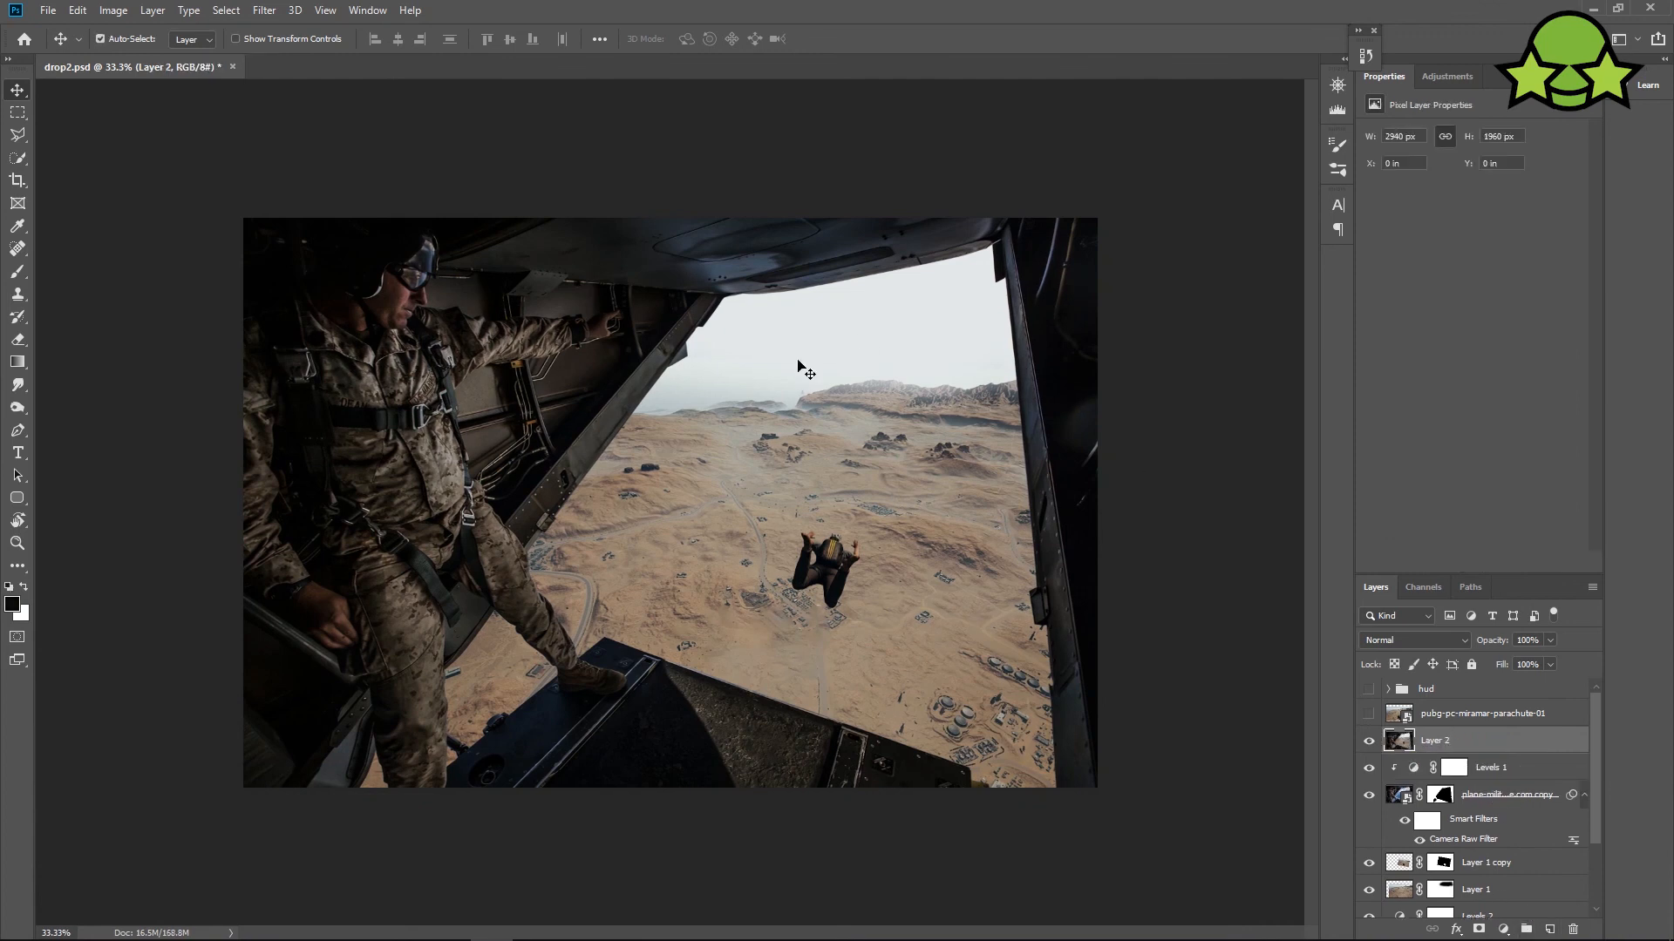
pyautogui.click(264, 11)
pyautogui.click(336, 115)
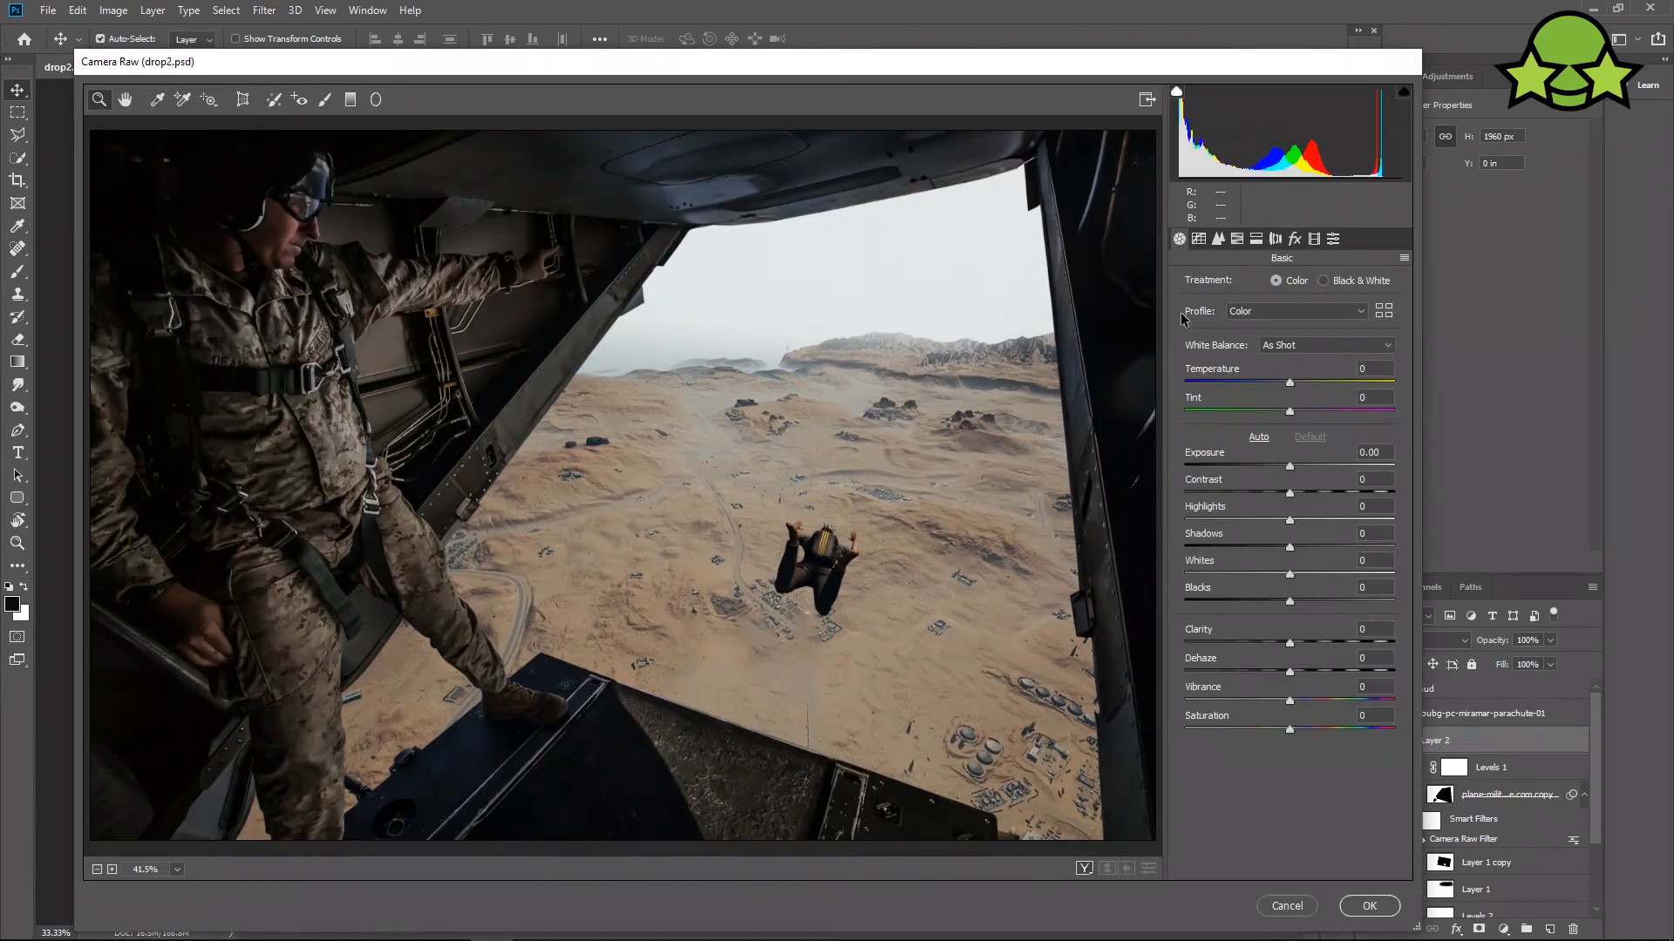
# Set Temperature to +3, Contrast to +10, Highlights to +8, Clarity to +9, Dehaze to +13 and Vibrance to +1.
pyautogui.click(1293, 383)
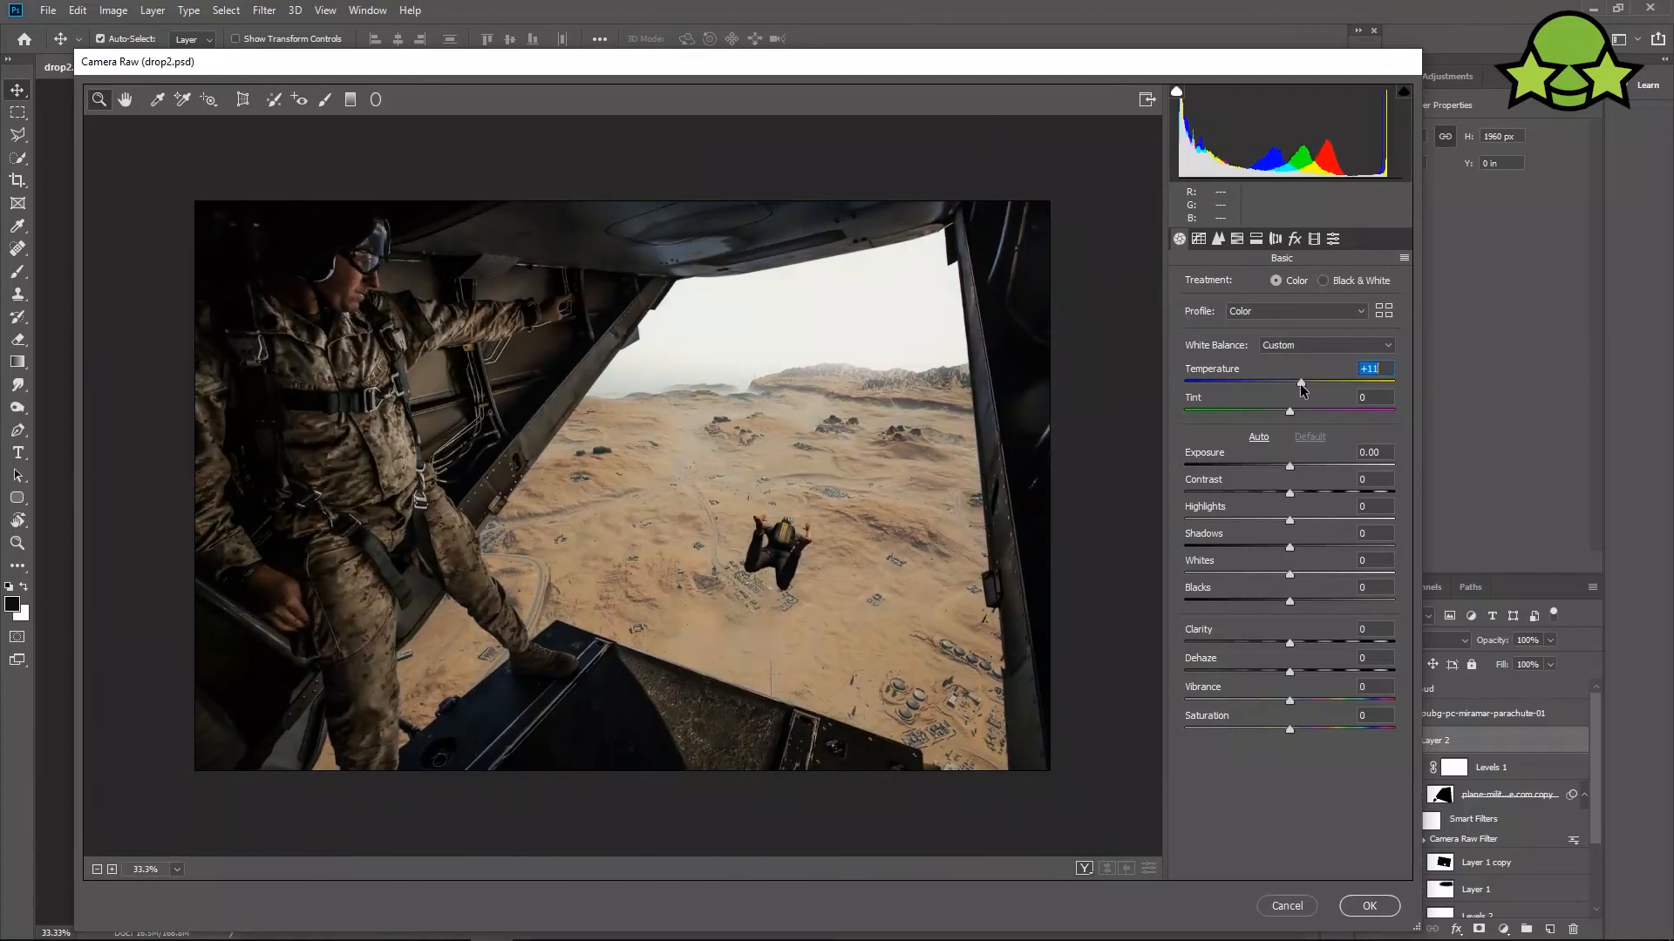
pyautogui.click(1288, 478)
pyautogui.moveTo(1287, 475); pyautogui.dragTo(1299, 523)
pyautogui.moveTo(1289, 639); pyautogui.dragTo(1292, 702)
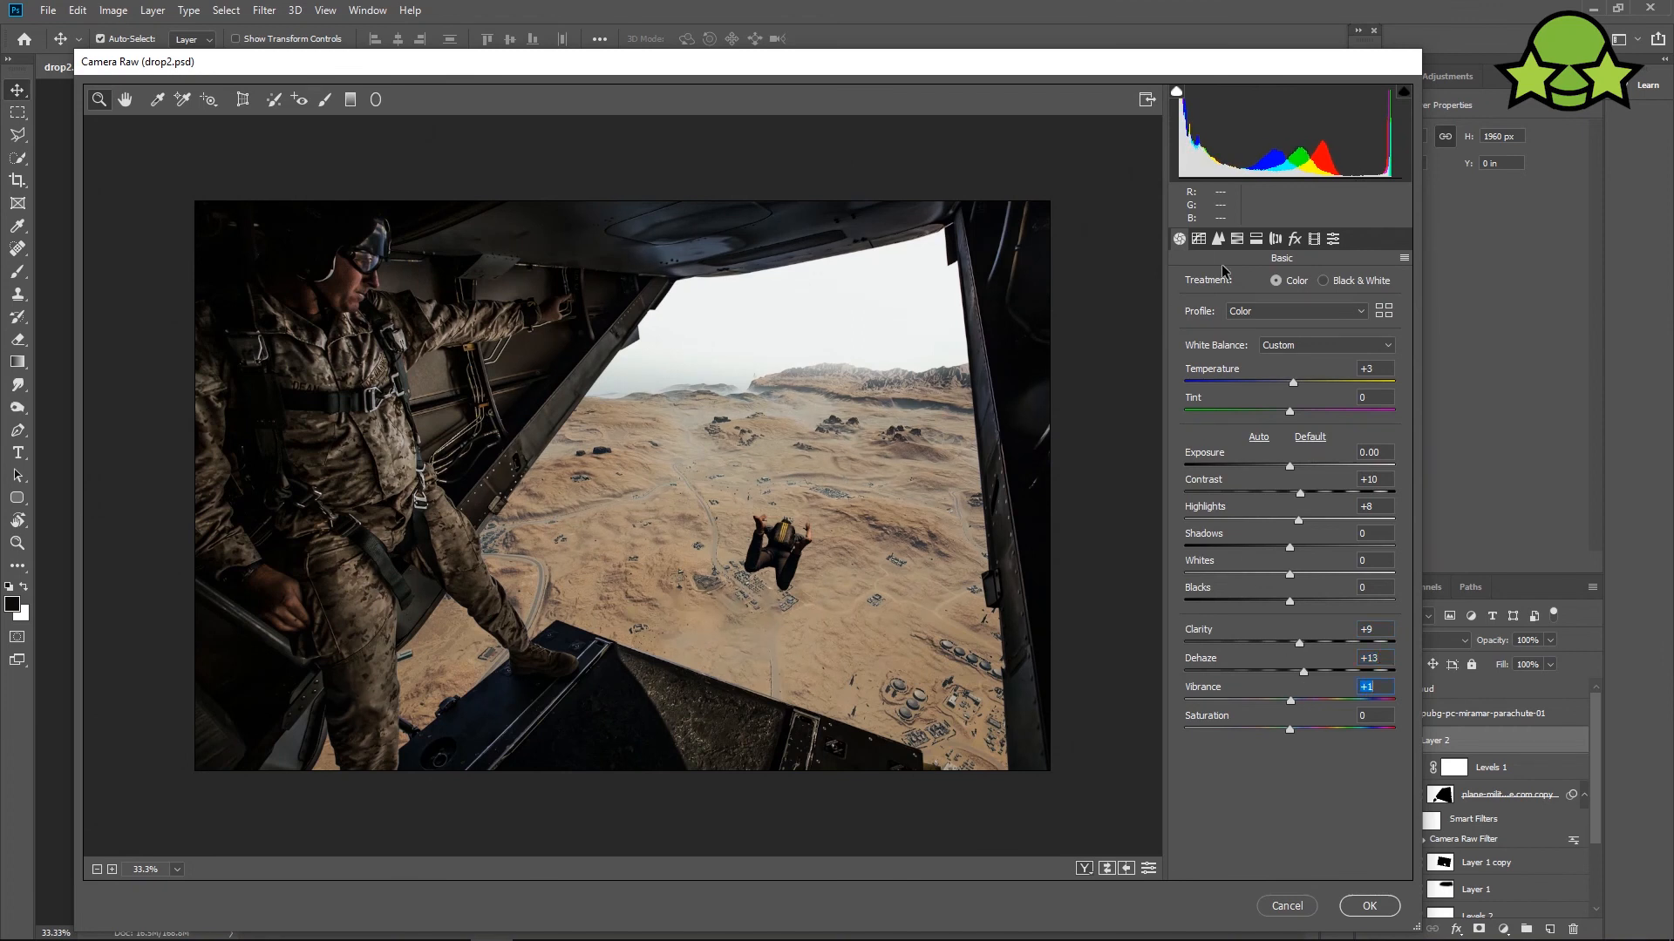
# Set the tone curve's Shadows to +4 and give the highlights a slight split toning.
pyautogui.moveTo(1308, 602); pyautogui.dragTo(1299, 668)
pyautogui.click(1199, 238)
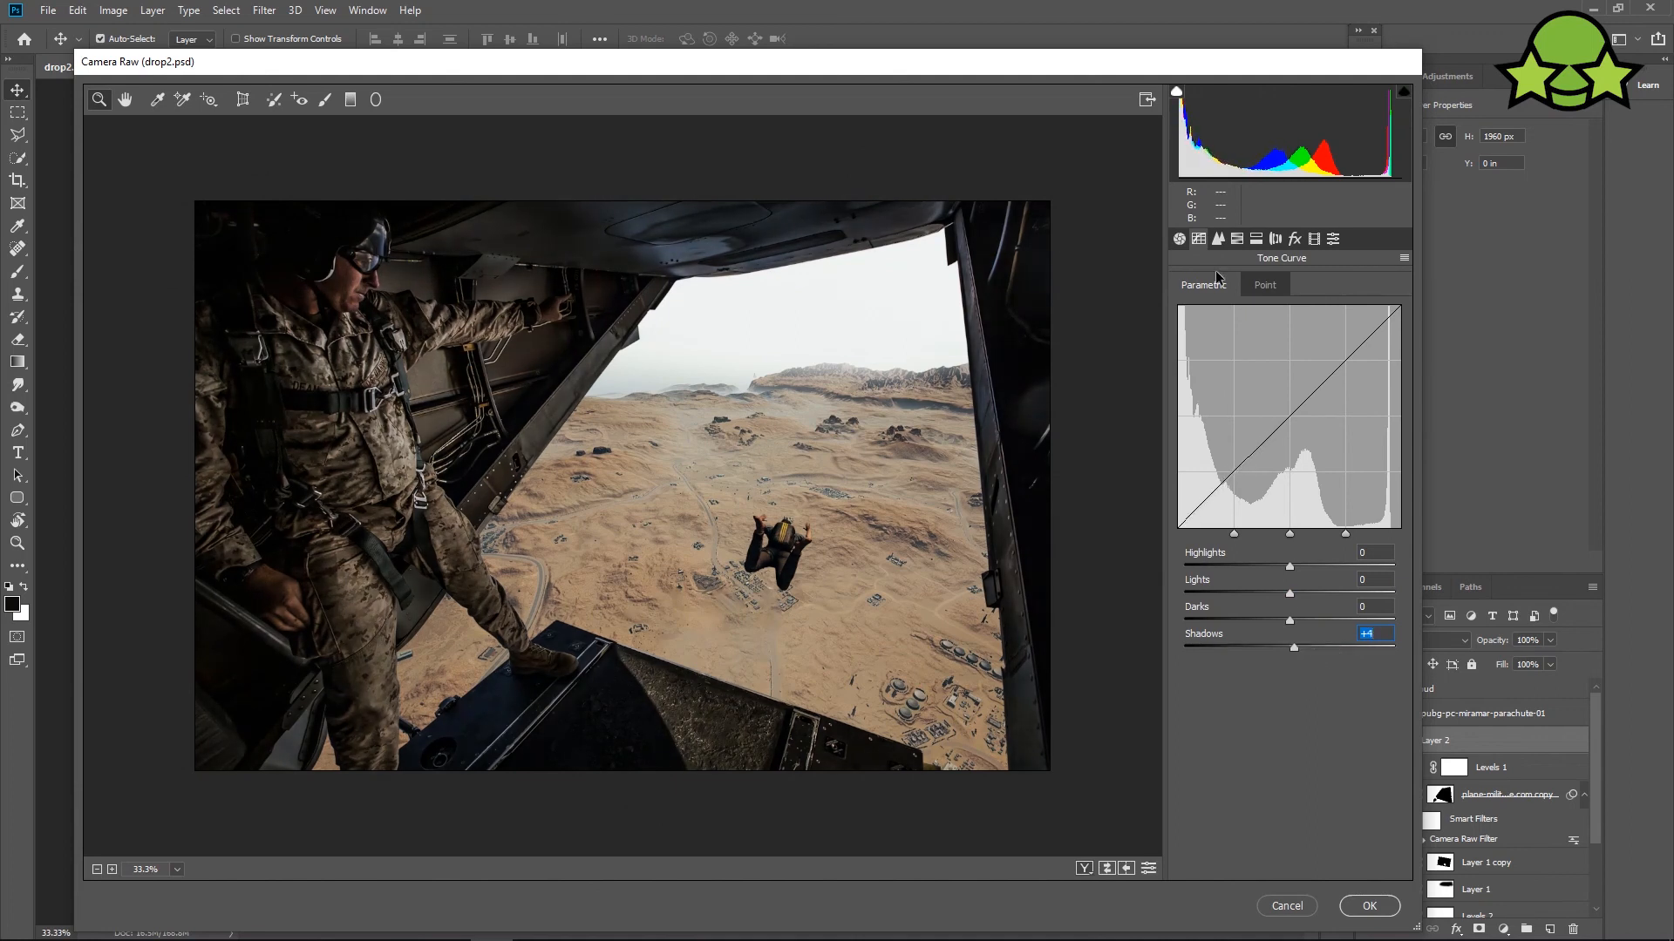
pyautogui.click(1218, 238)
pyautogui.click(1237, 238)
pyautogui.click(1256, 238)
pyautogui.moveTo(1186, 338); pyautogui.dragTo(1191, 339)
pyautogui.click(1210, 309)
# Set the lens Distortion to +10 and the post-crop vignetting Amount to -7, and apply the Camera Raw Filter.
pyautogui.click(1294, 238)
pyautogui.click(1275, 238)
pyautogui.moveTo(1291, 319); pyautogui.dragTo(1304, 325)
pyautogui.click(1294, 239)
pyautogui.moveTo(1289, 464); pyautogui.dragTo(1282, 465)
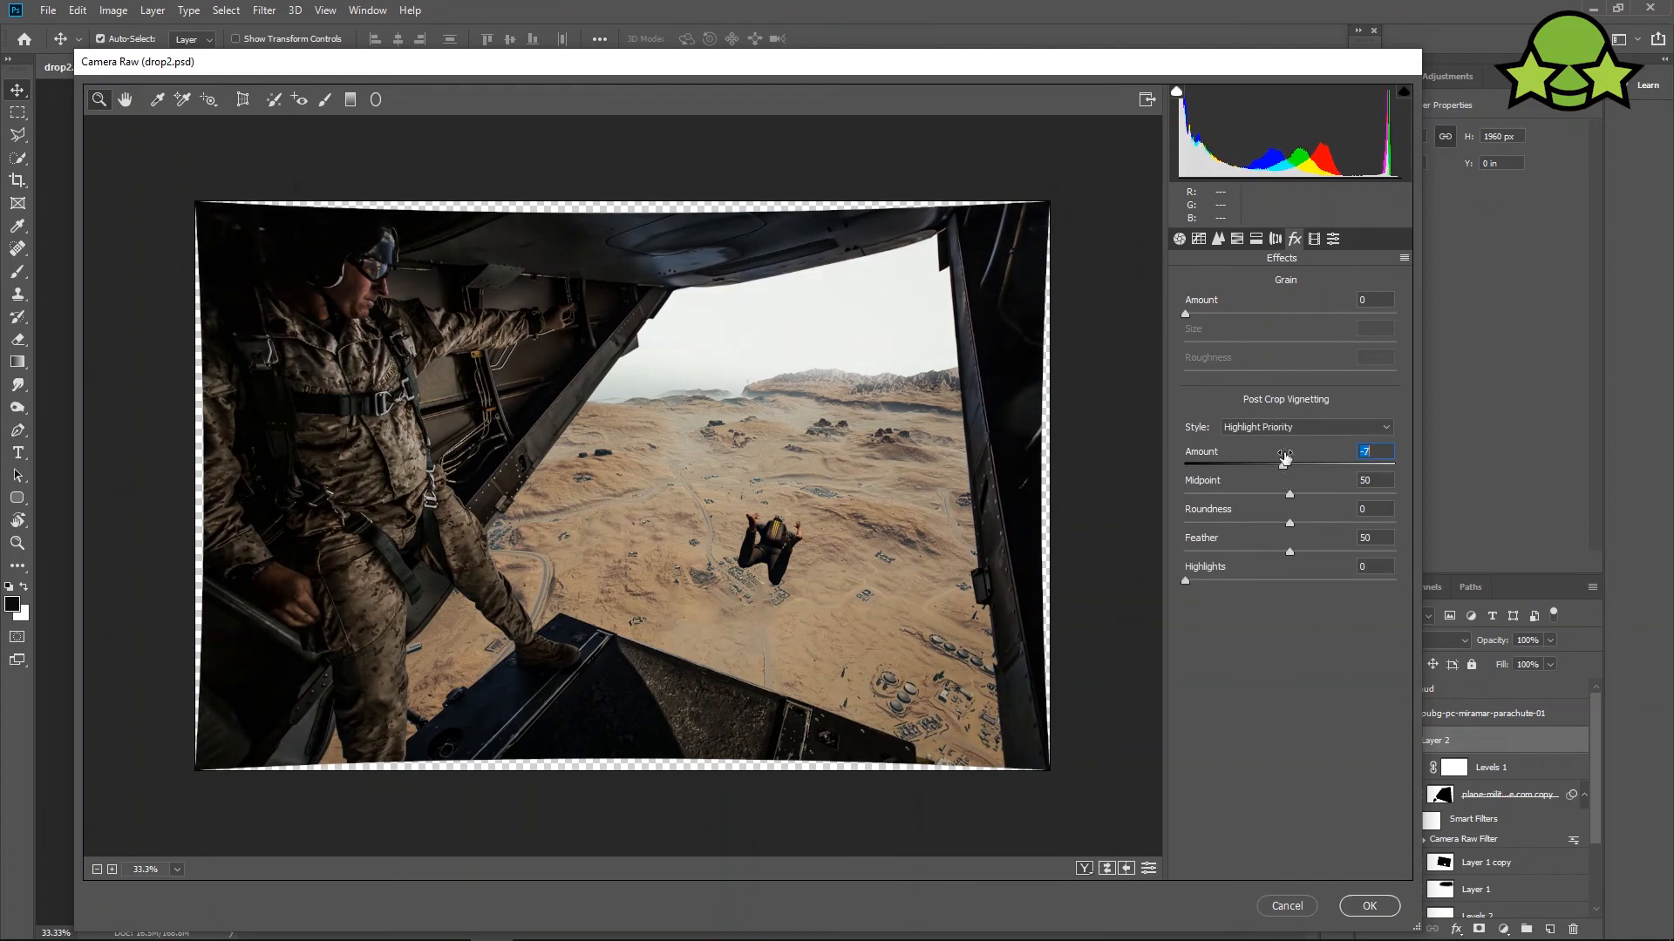
pyautogui.click(1275, 239)
pyautogui.moveTo(1303, 327); pyautogui.dragTo(1300, 328)
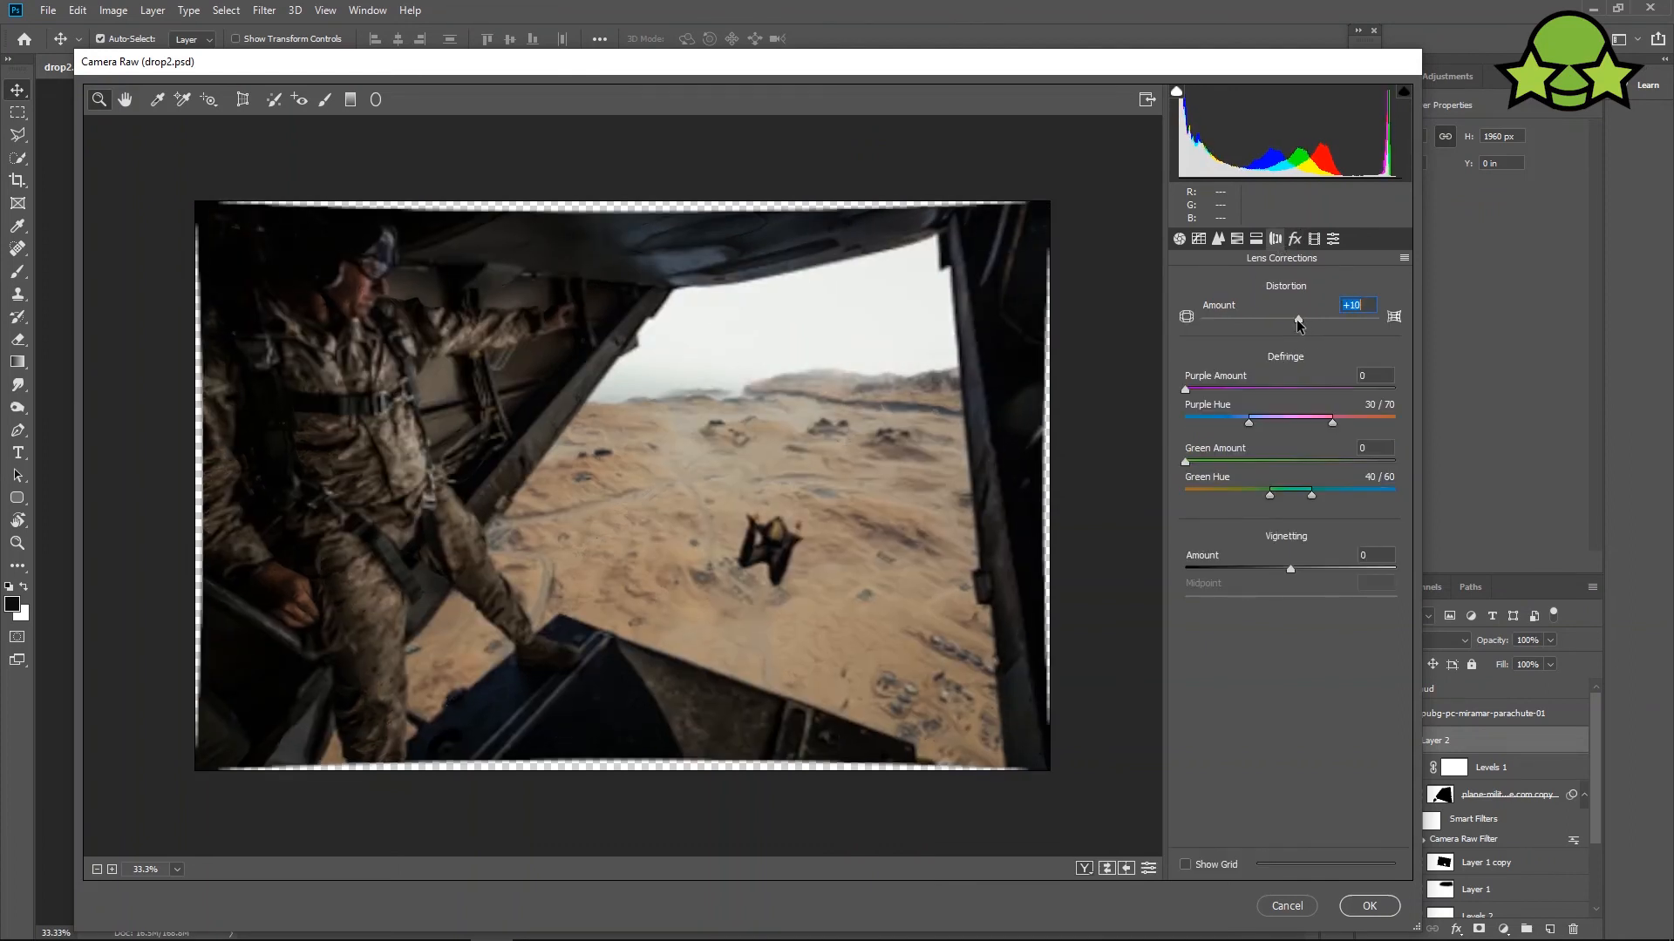
pyautogui.click(1295, 241)
pyautogui.click(1313, 239)
pyautogui.click(1367, 905)
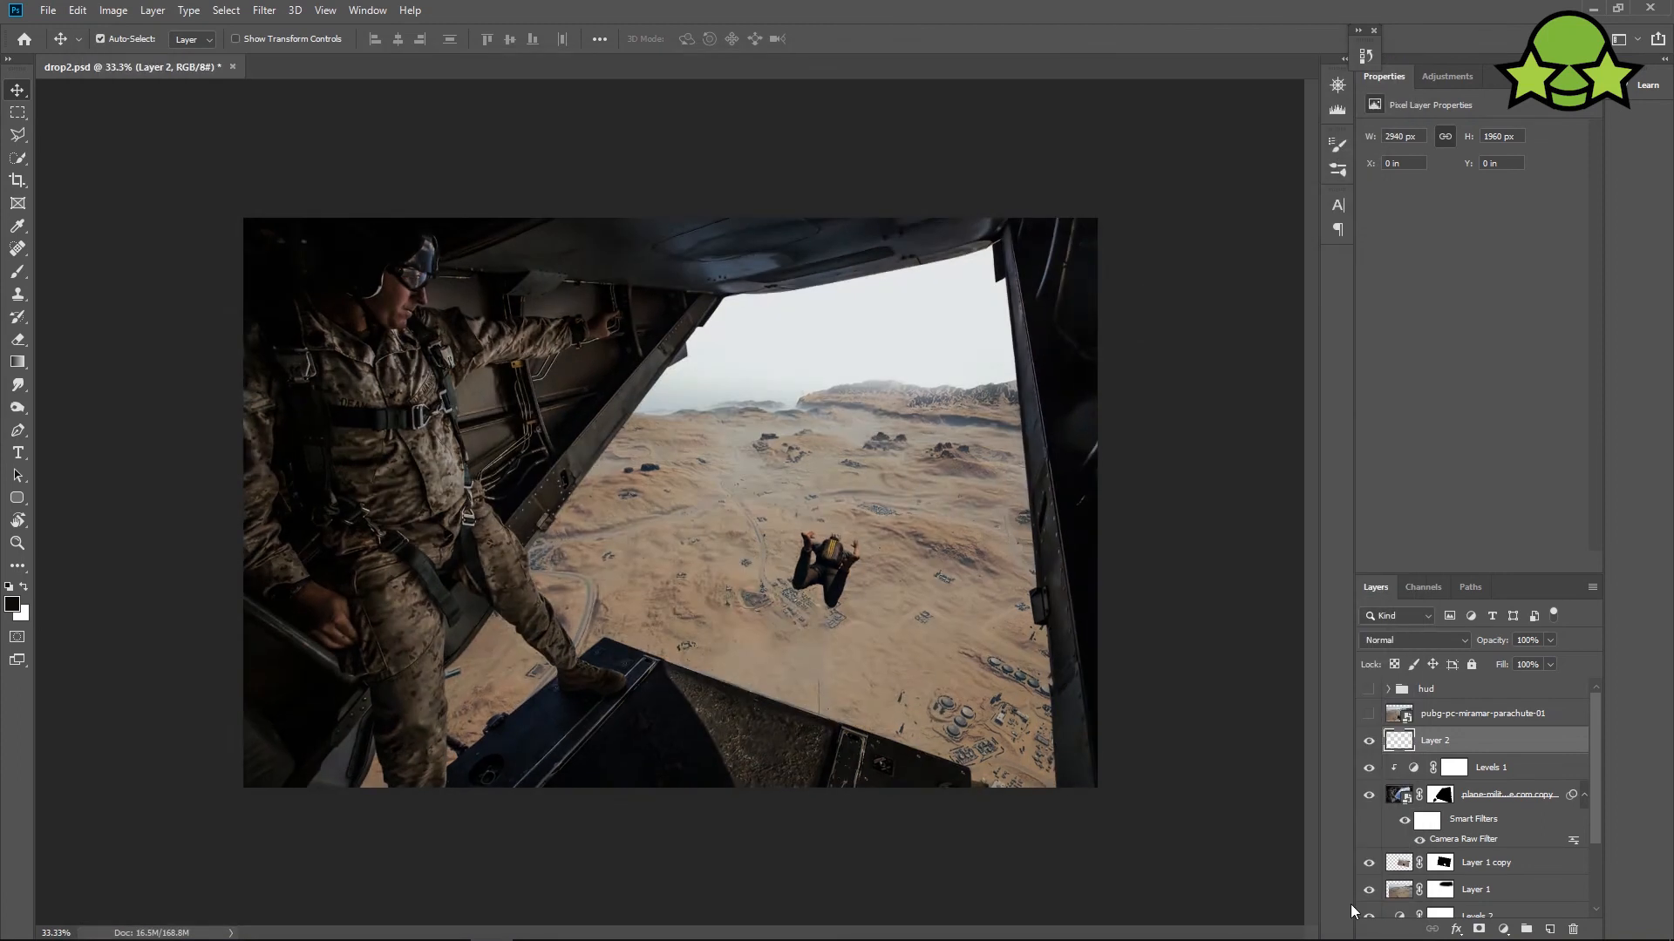
# Enlarge the graded Layer 2 to about 2976 × 1984 px so its distorted edges extend past the canvas.
pyautogui.hotkey('ctrl', 't')
pyautogui.moveTo(1108, 789); pyautogui.dragTo(1103, 796)
pyautogui.click(836, 38)
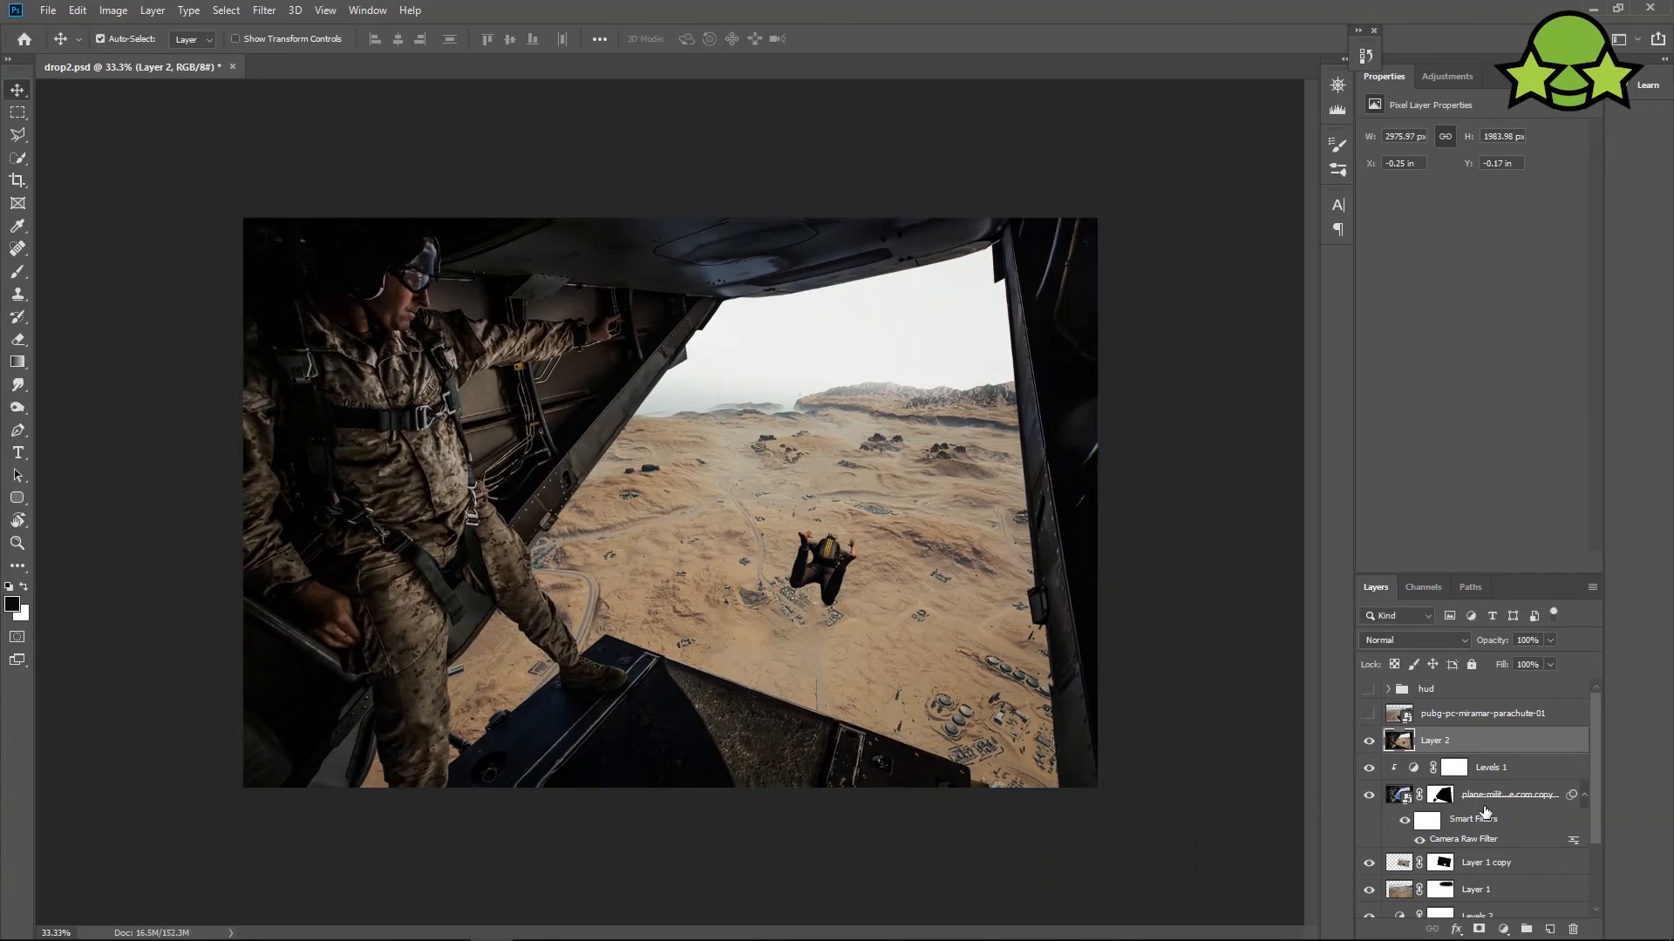
# Show the hud group and stamp all visible layers into a new layer above it.
pyautogui.click(1370, 690)
pyautogui.click(1452, 689)
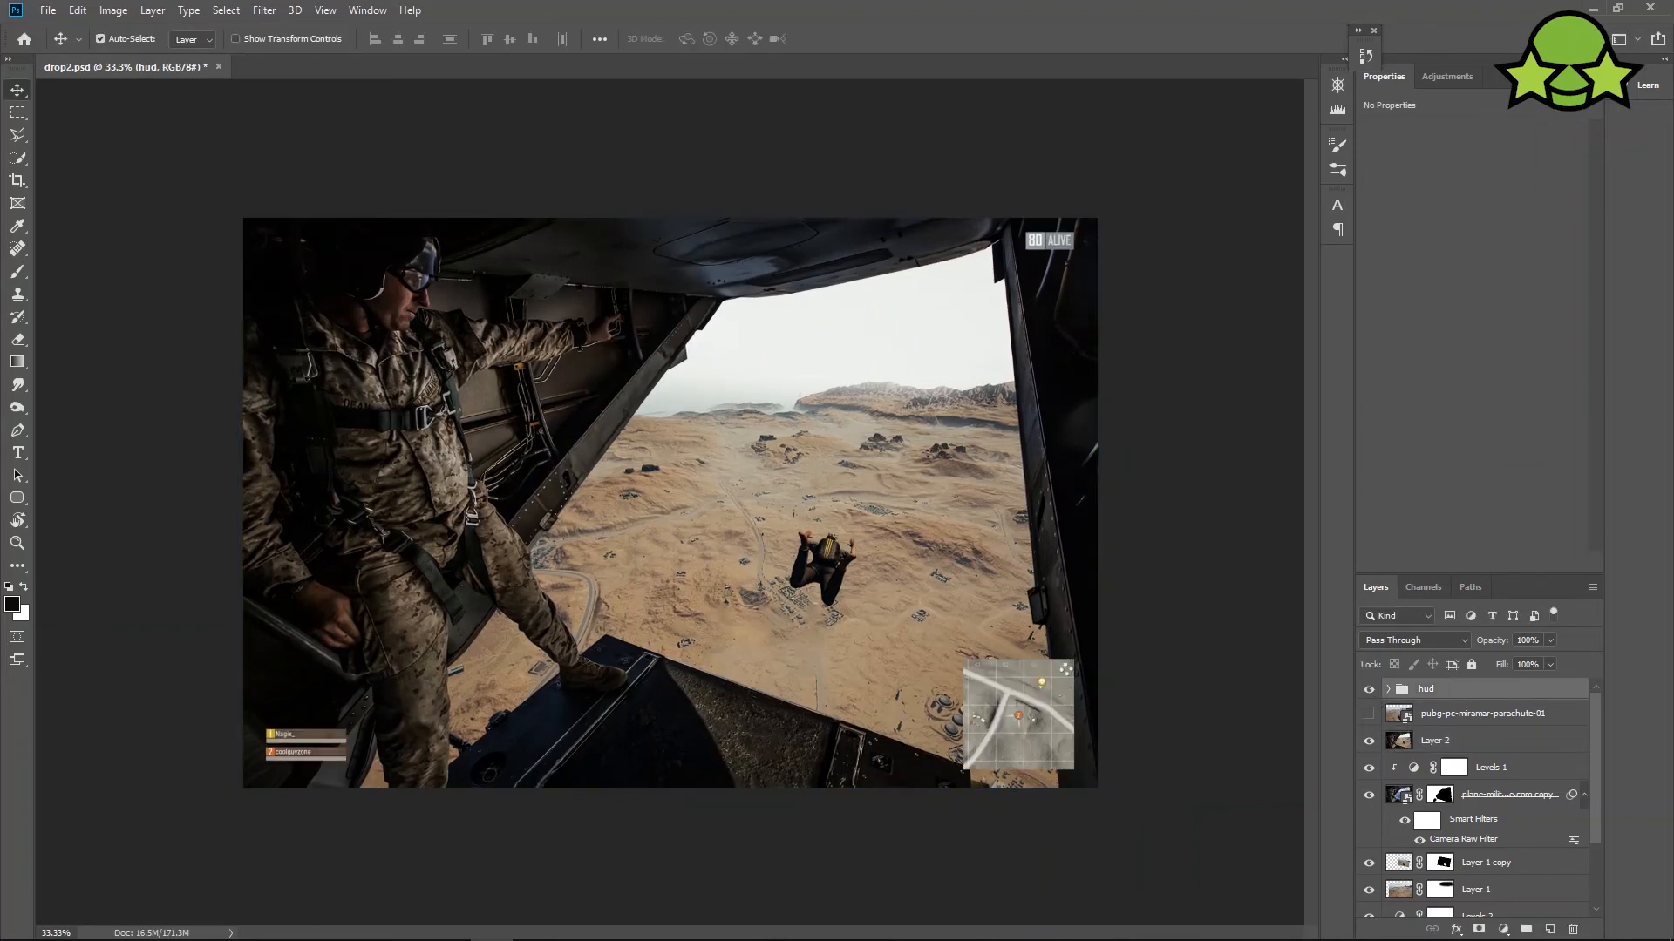
pyautogui.hotkey('ctrl', 'shift', 'alt', 'e')
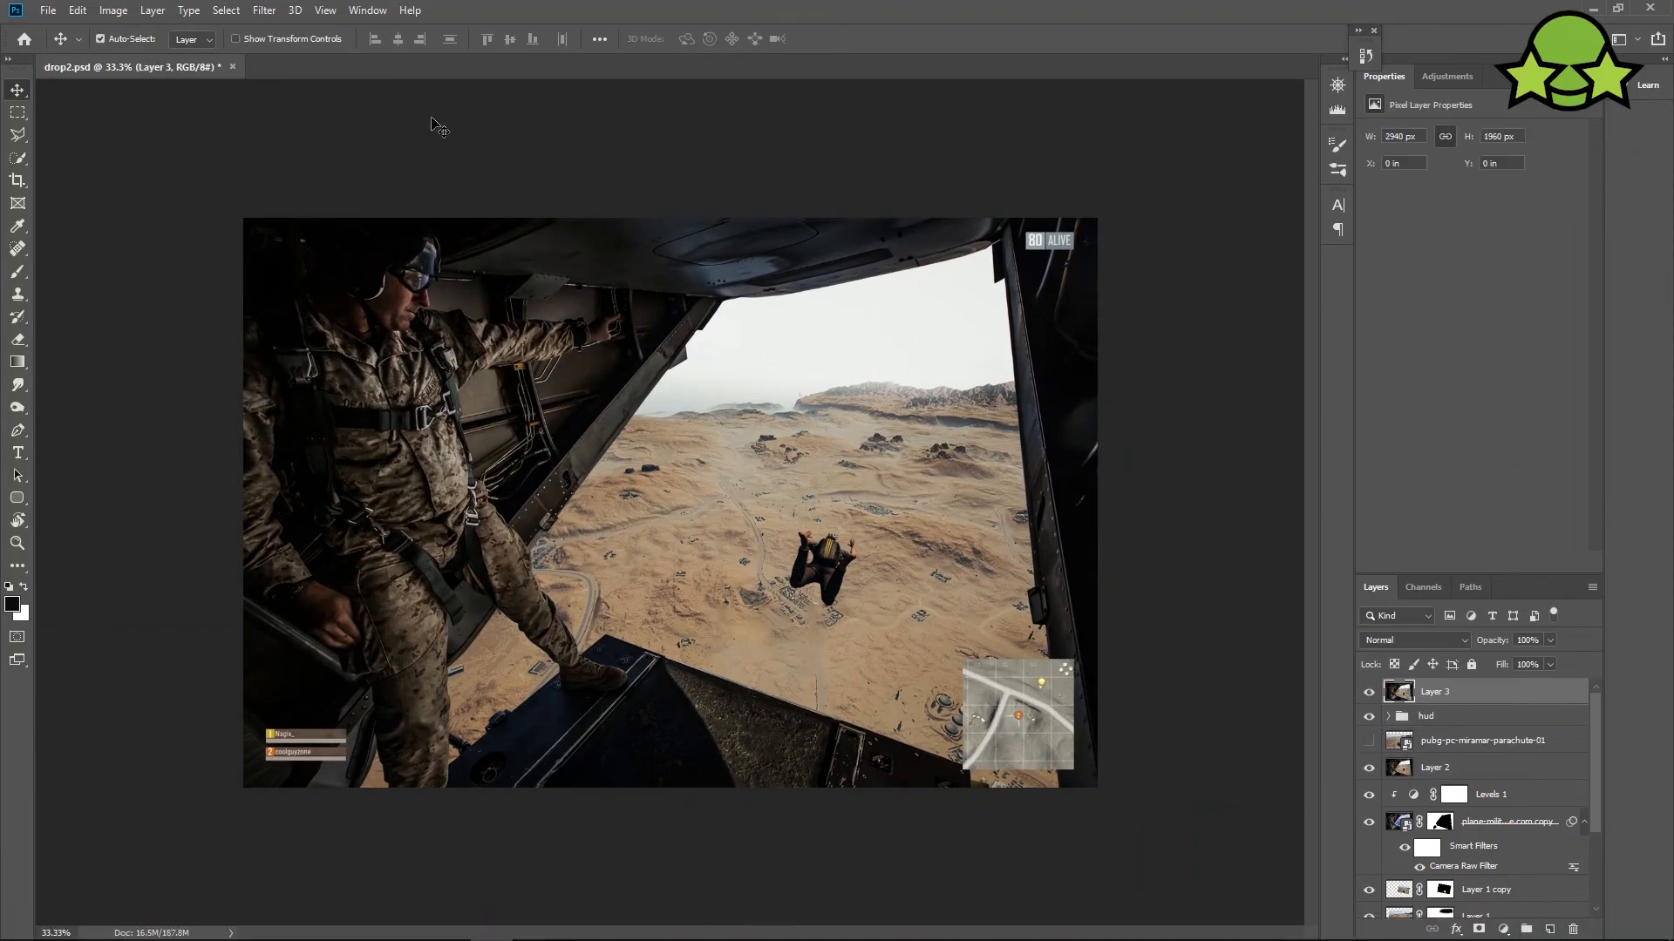
# Save the document and start exporting the image with Export As.
pyautogui.hotkey('ctrl', 's')
pyautogui.click(48, 9)
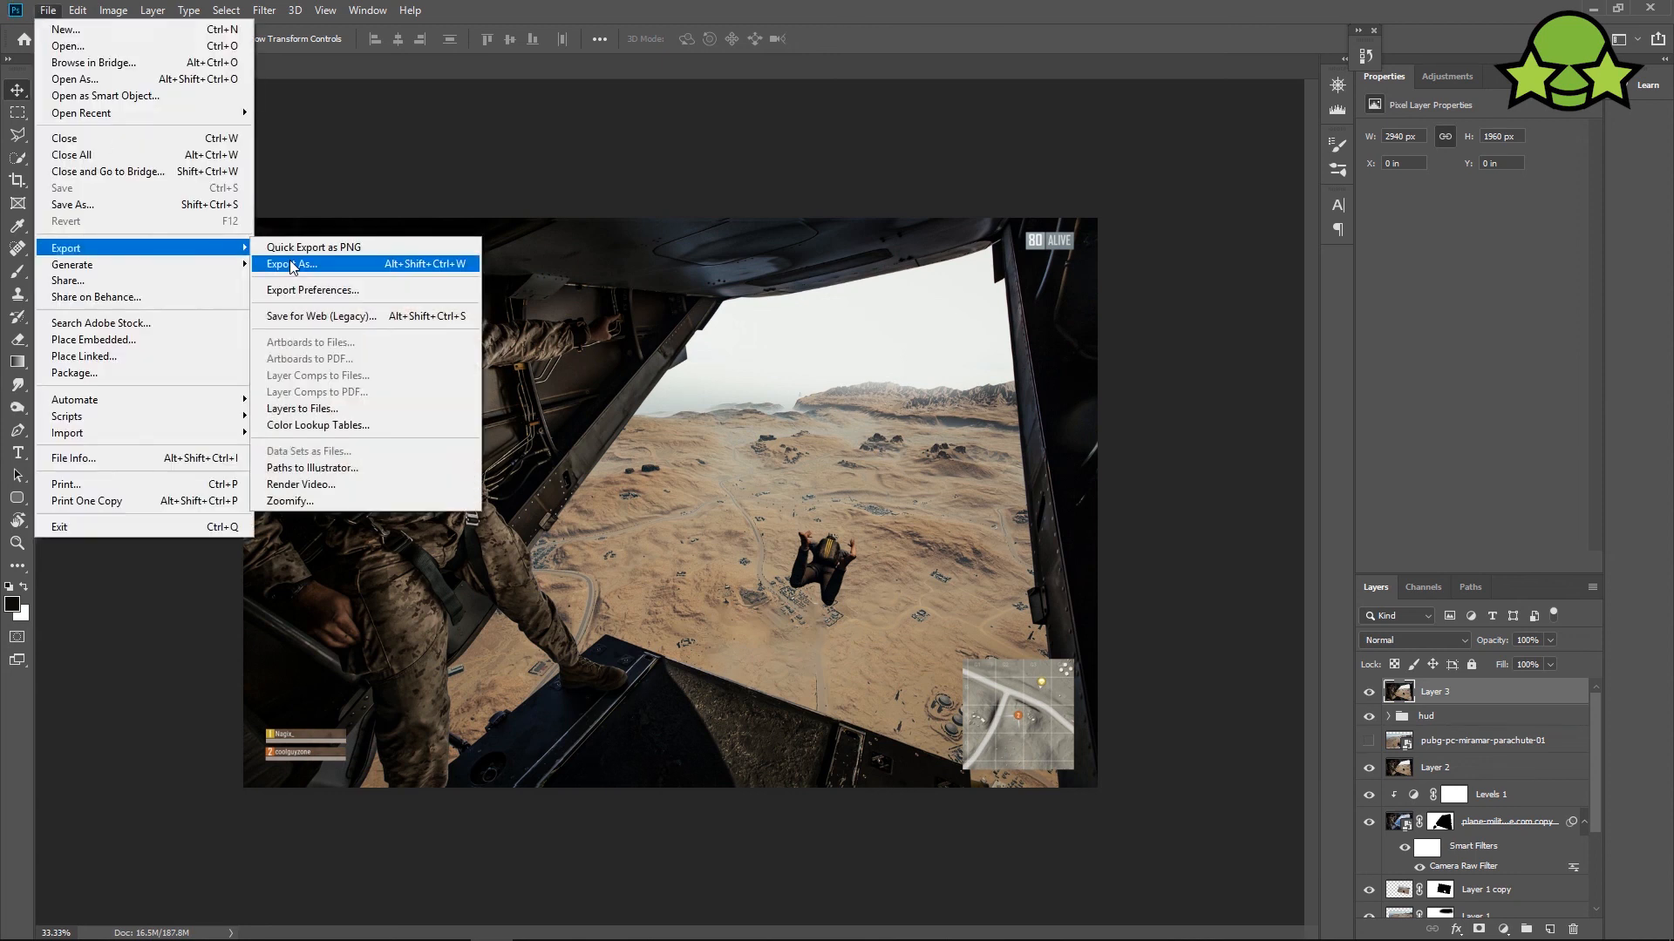